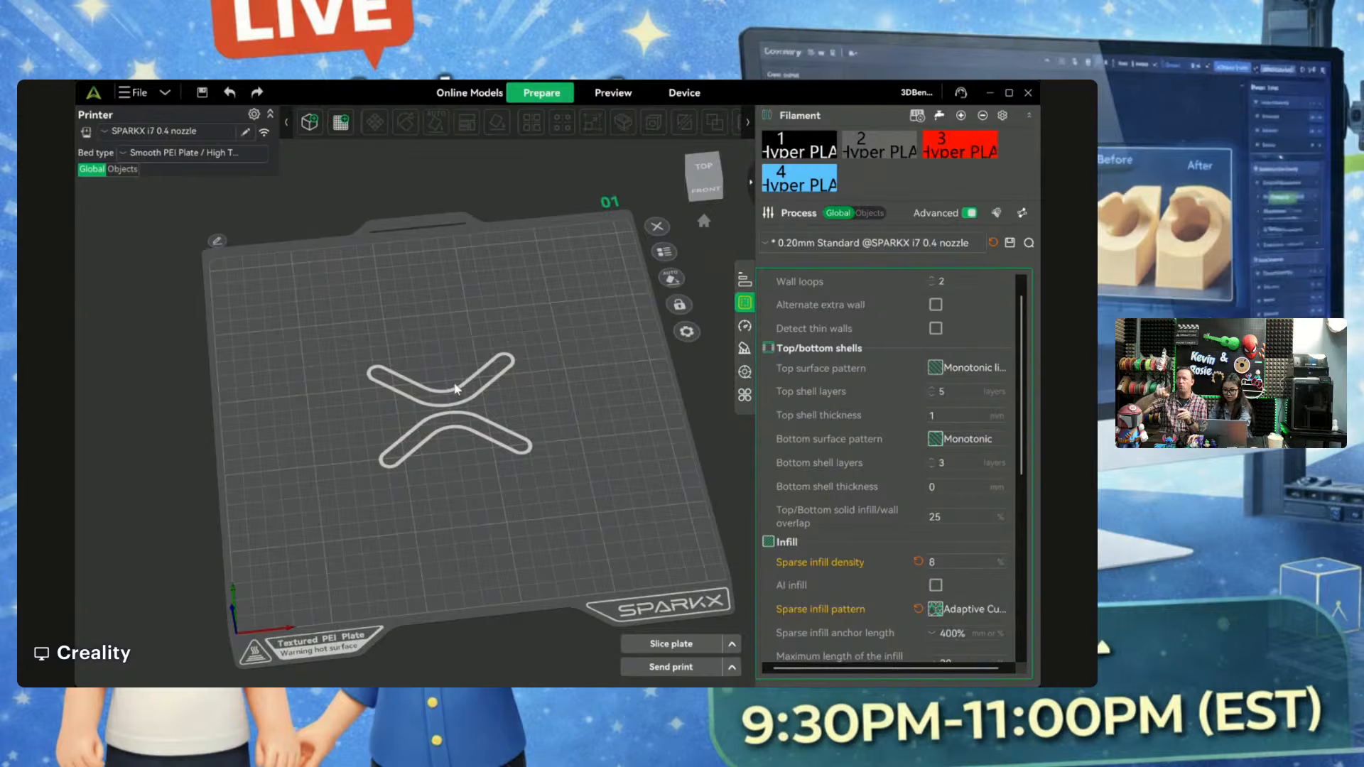
Step: Add a cube to the empty plate and display its object-specific quality settings
click(703, 304)
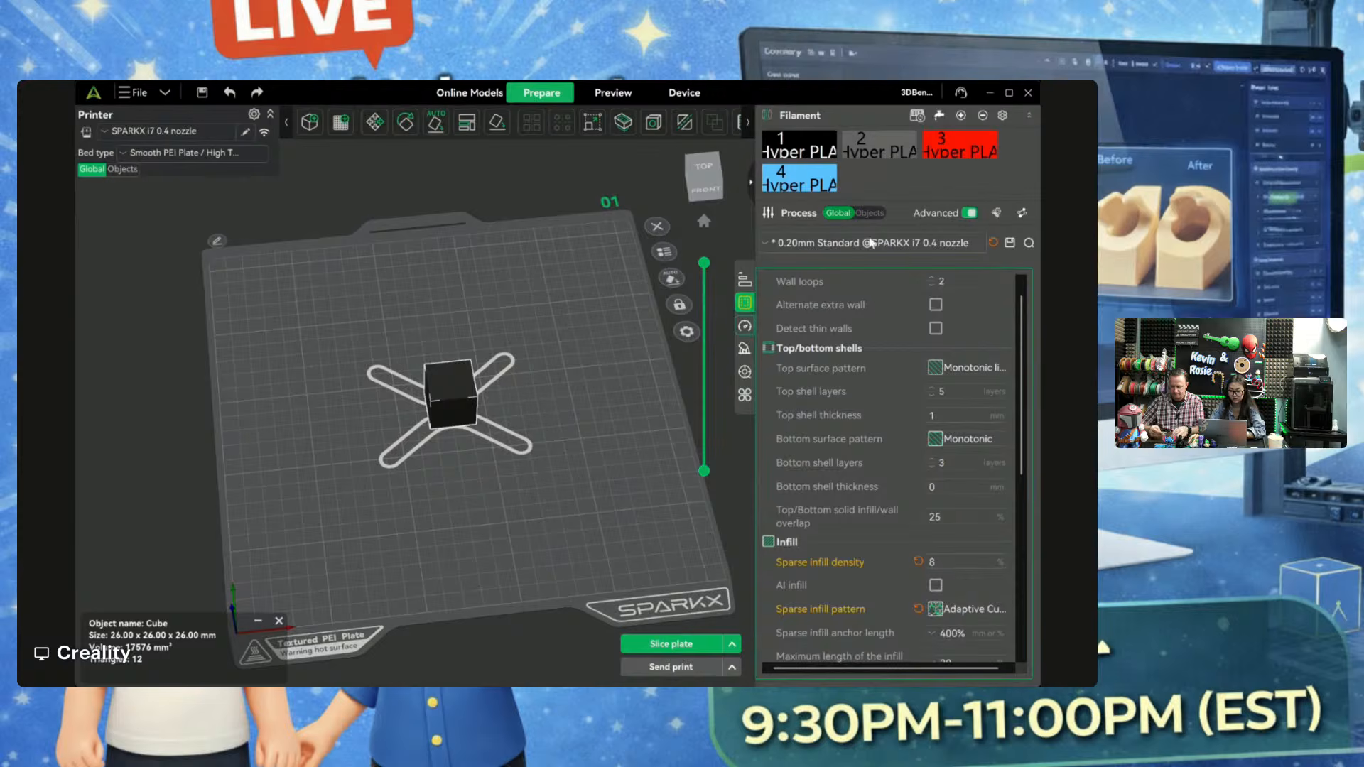
click(877, 212)
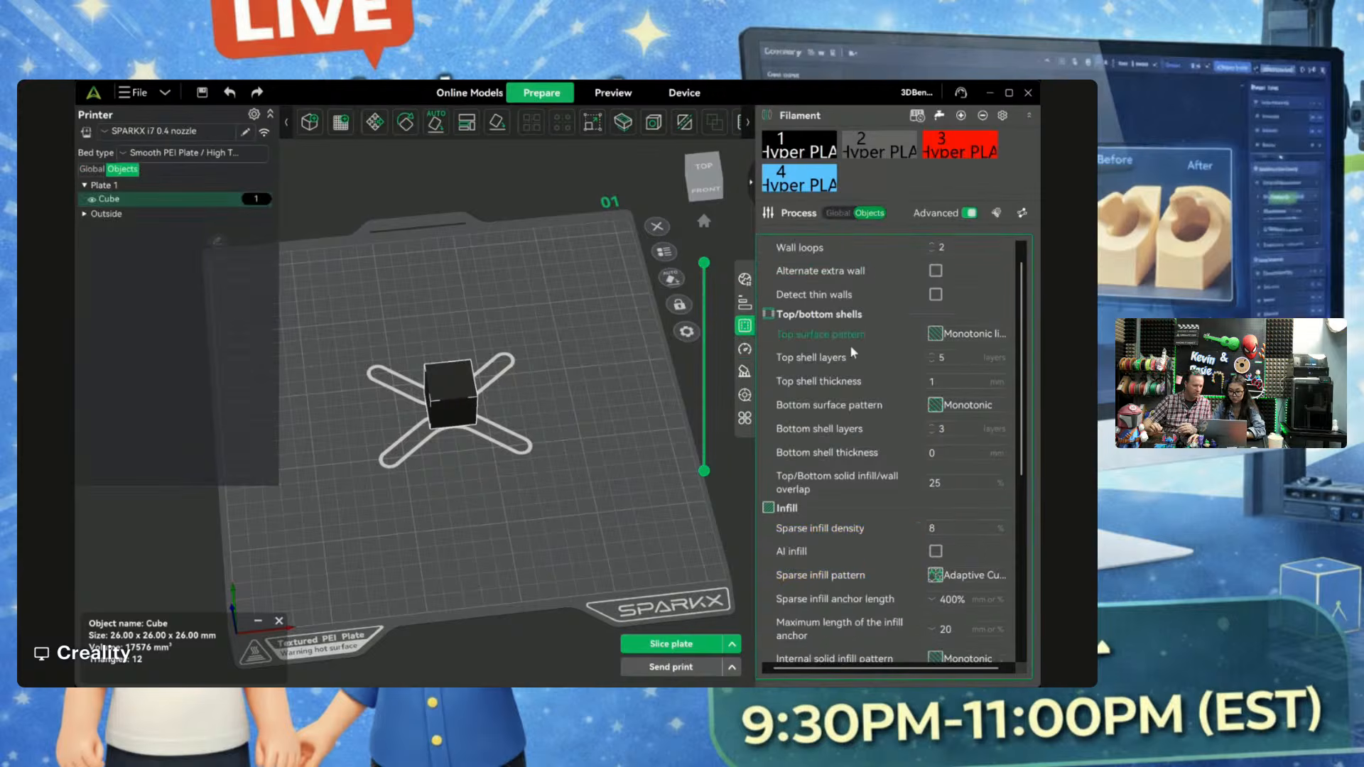
click(744, 302)
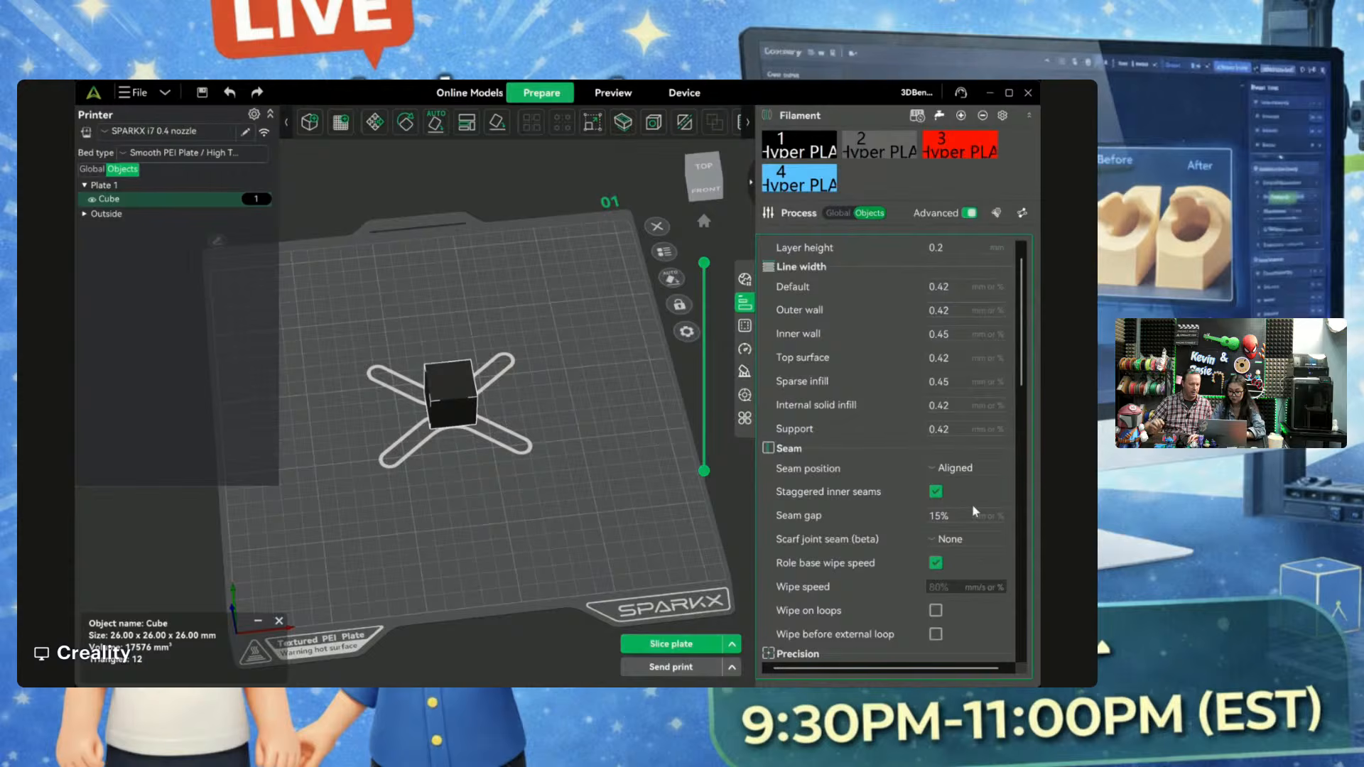
scroll(973, 508, down, 10)
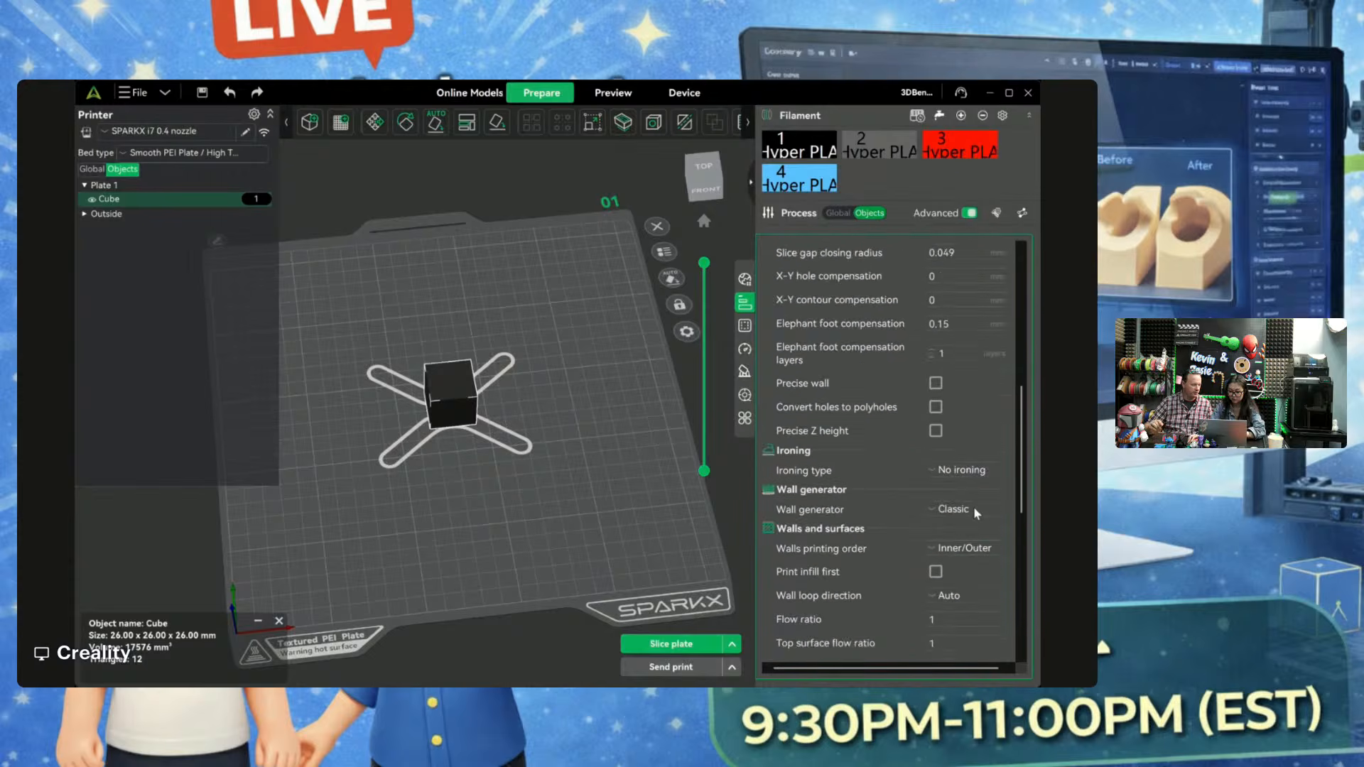
scroll(973, 506, down, 5)
click(516, 356)
click(467, 390)
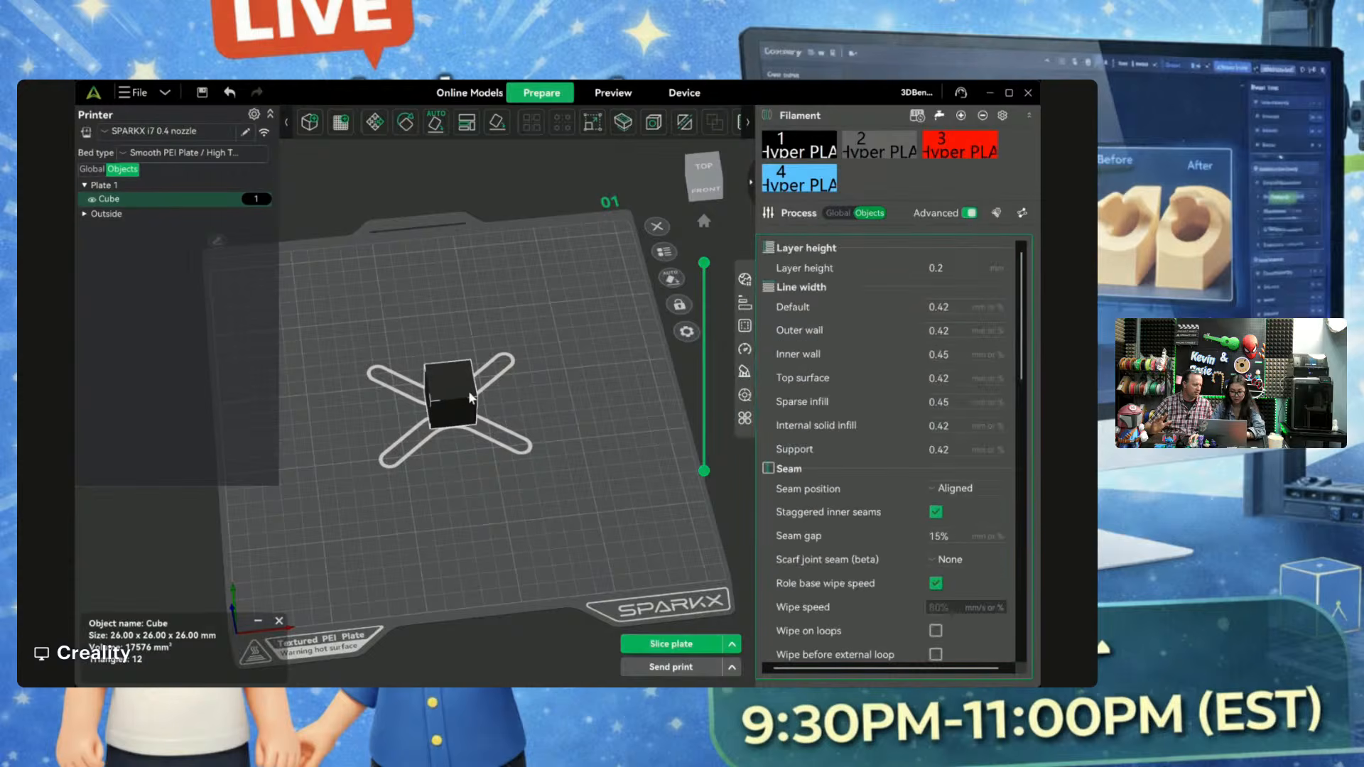
key(ctrl+v)
key(ctrl+v)
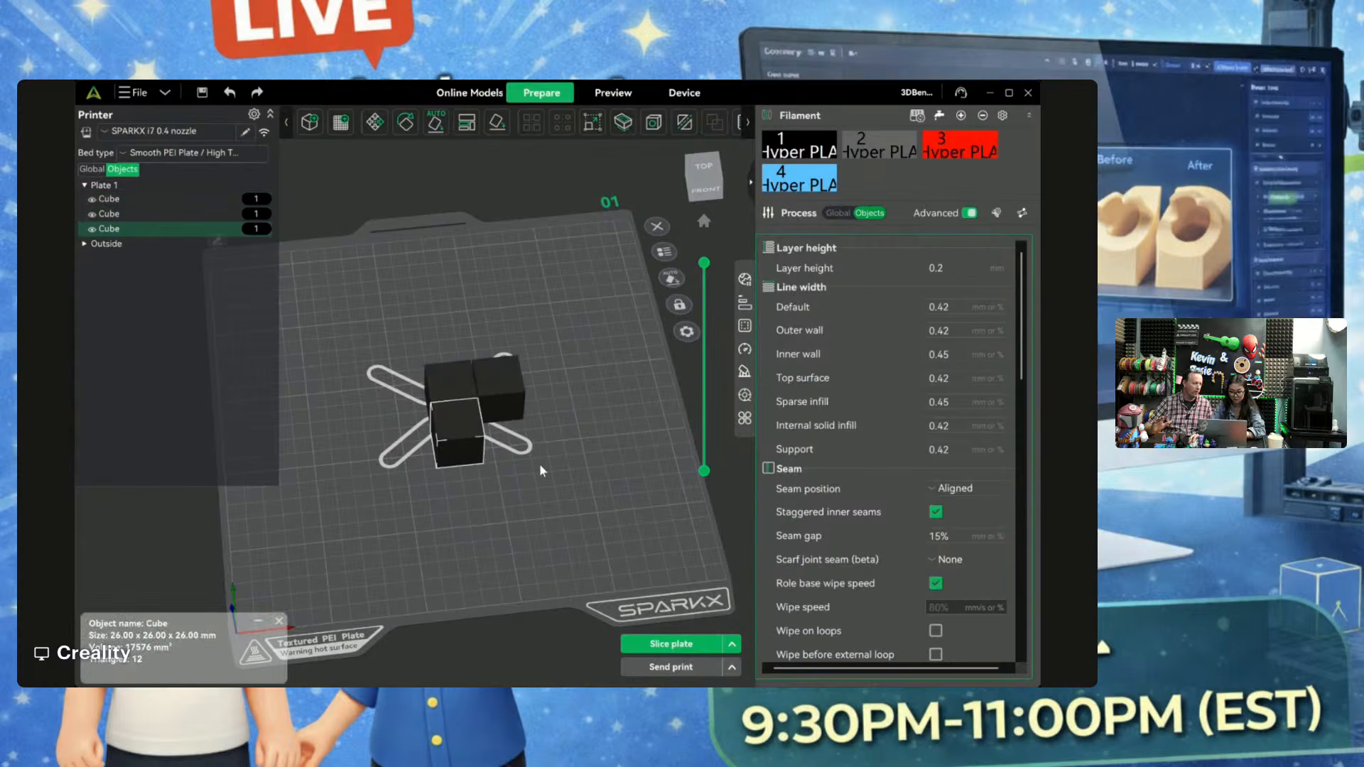
drag(463, 438, 526, 477)
drag(422, 364, 344, 359)
drag(499, 385, 484, 367)
click(510, 471)
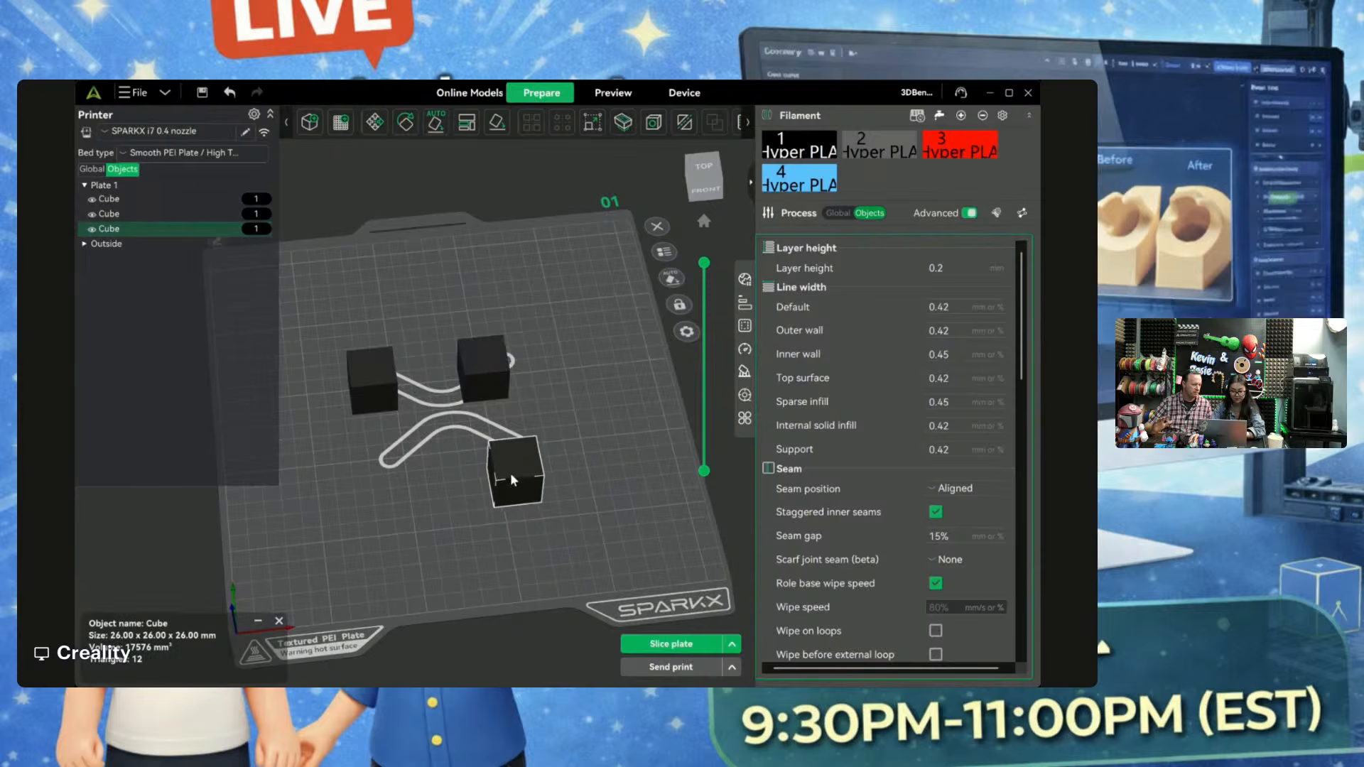
key(a)
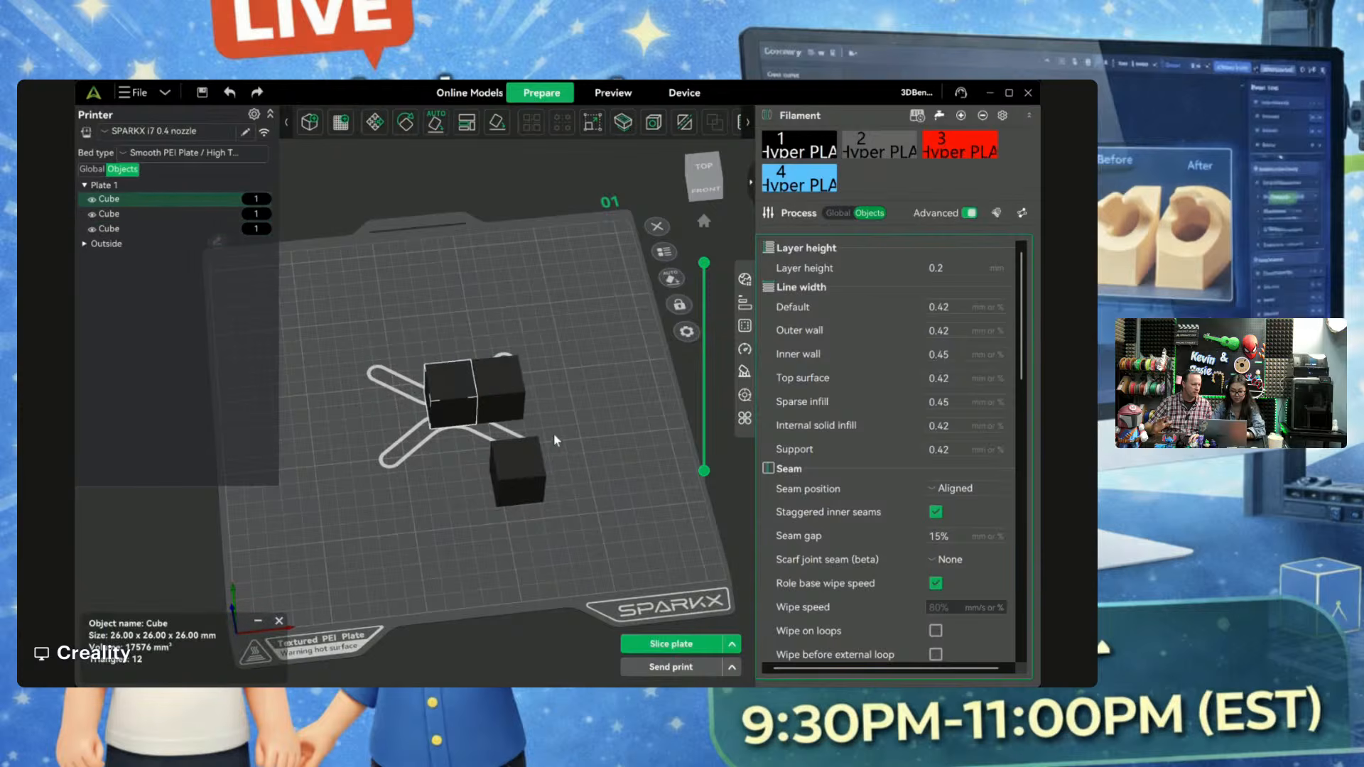
key(Delete)
key(Delete)
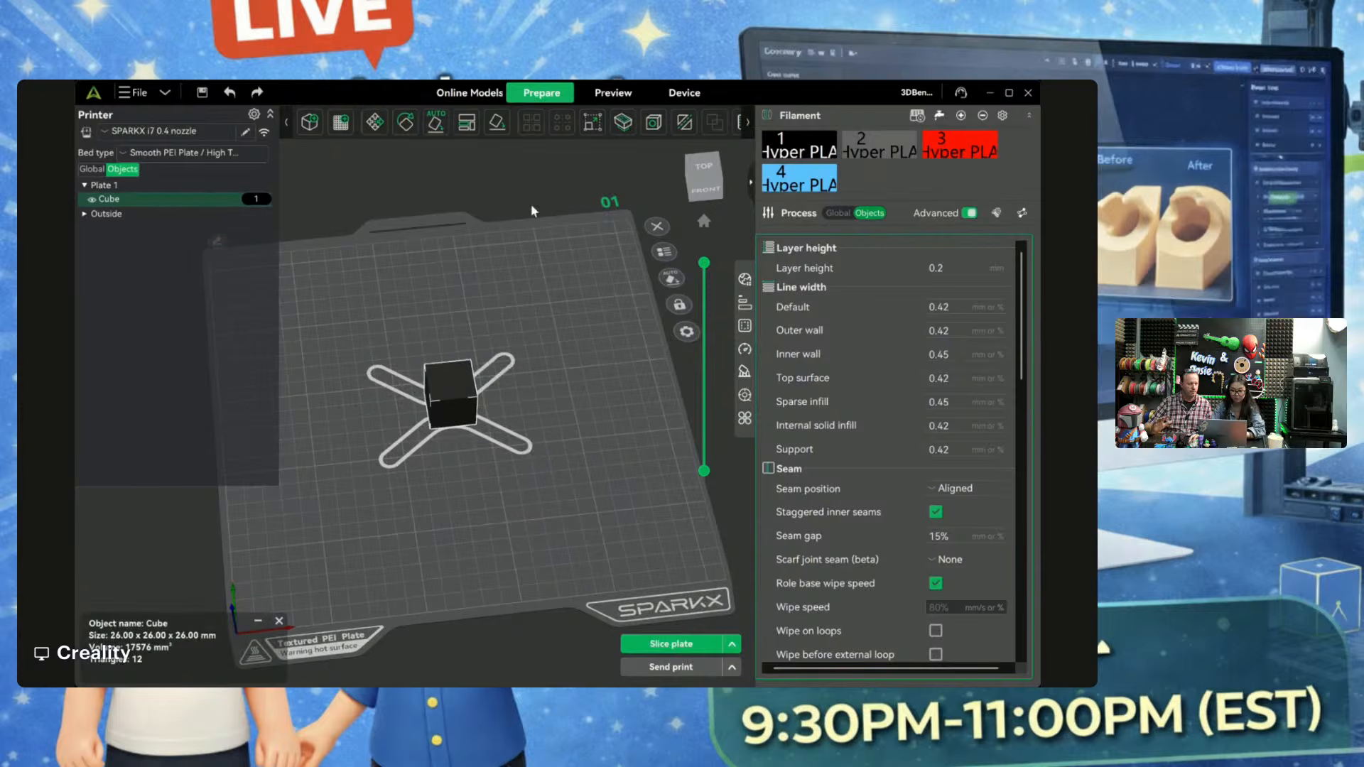
Step: Switch the printer preset to Creality K2 0.4 nozzle
click(593, 122)
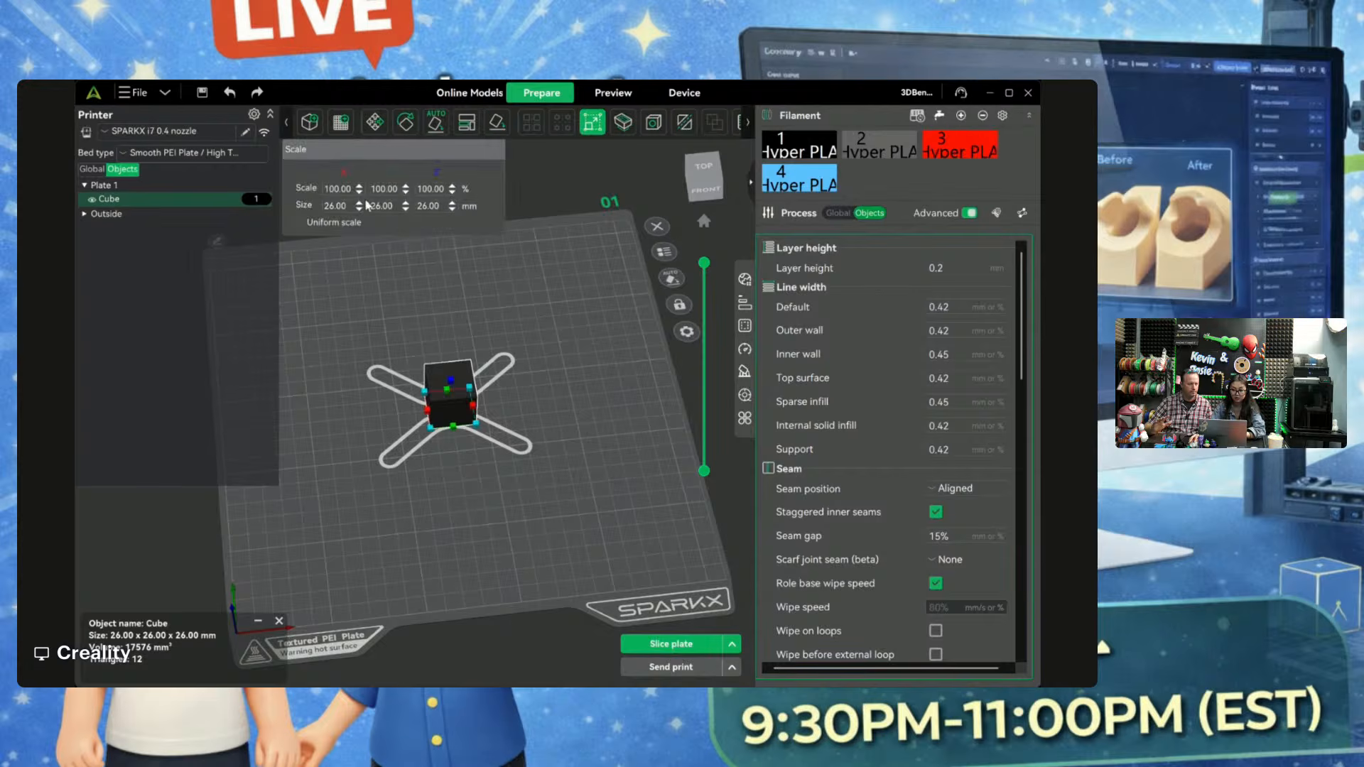
click(160, 131)
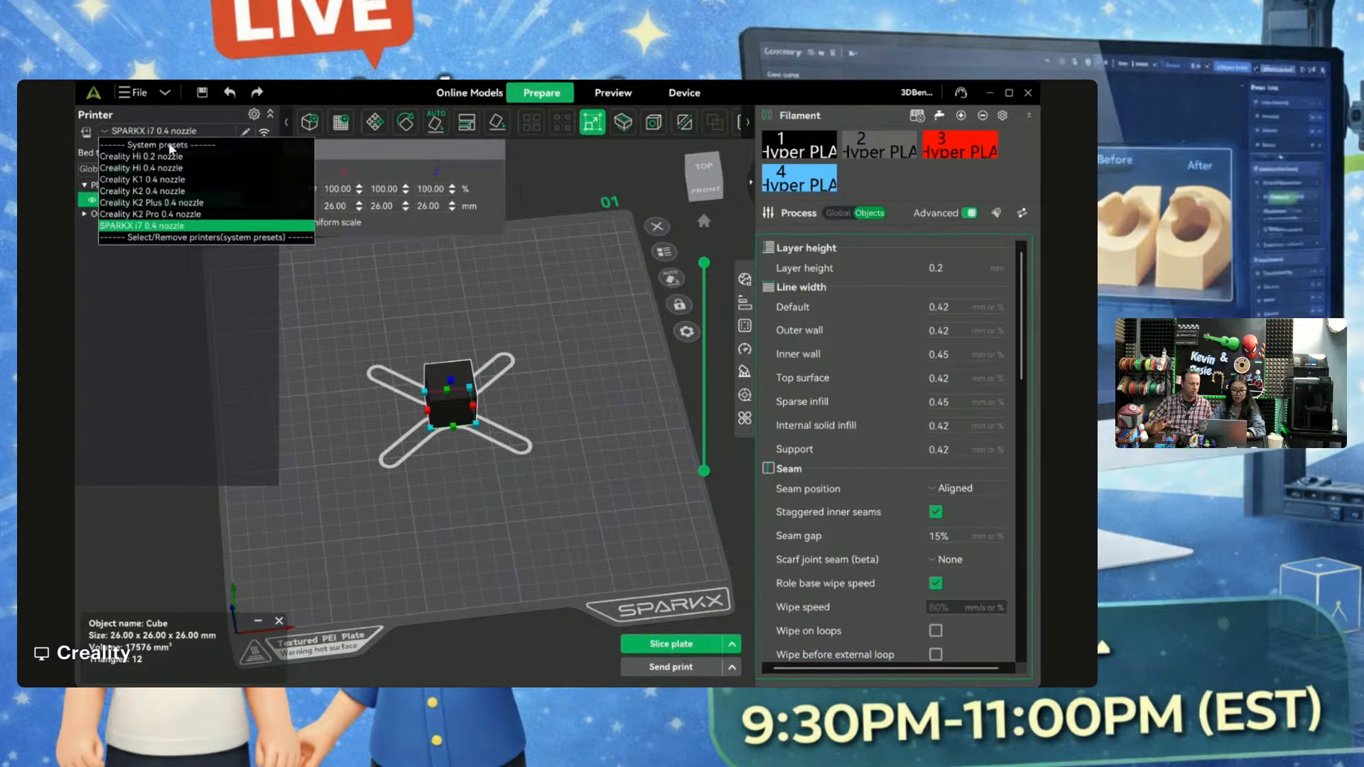
click(158, 194)
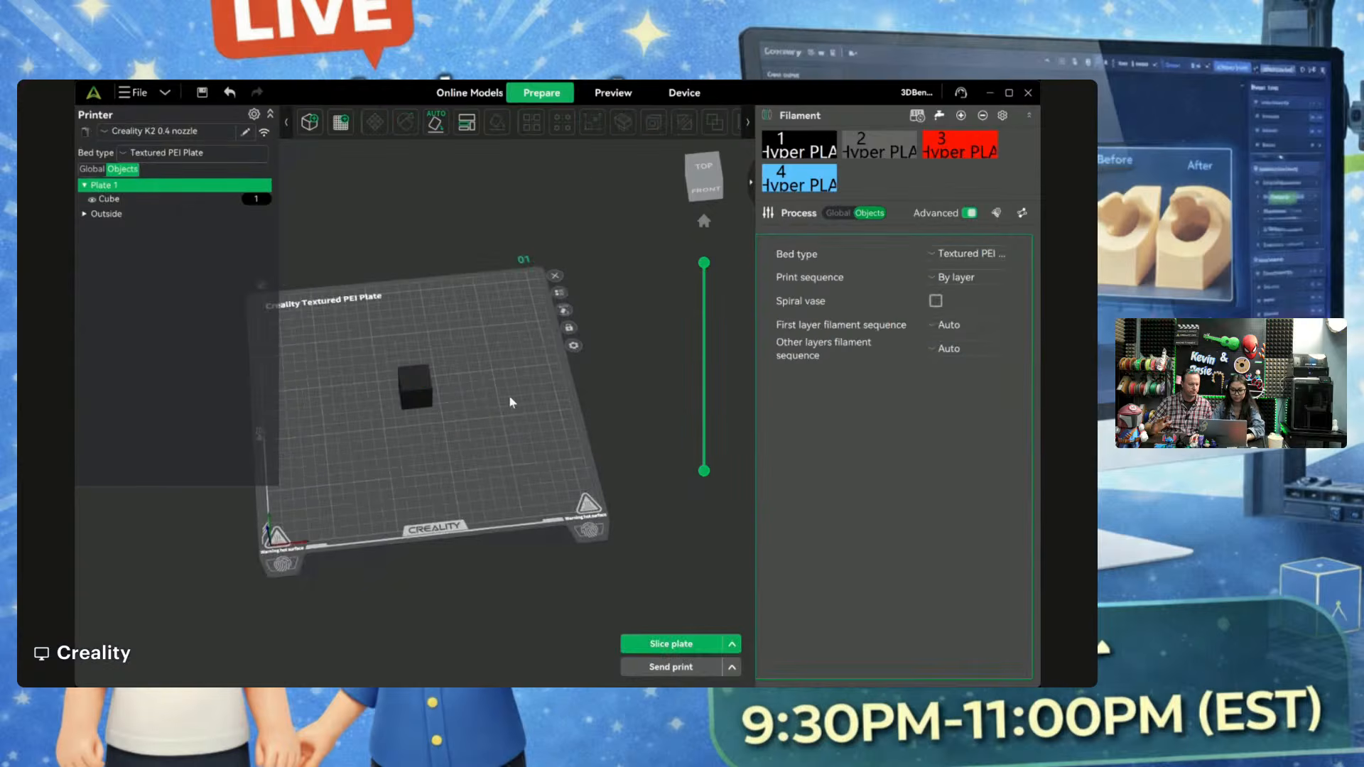
Step: Scale the cube down uniformly to about 20.44 mm per side
click(419, 354)
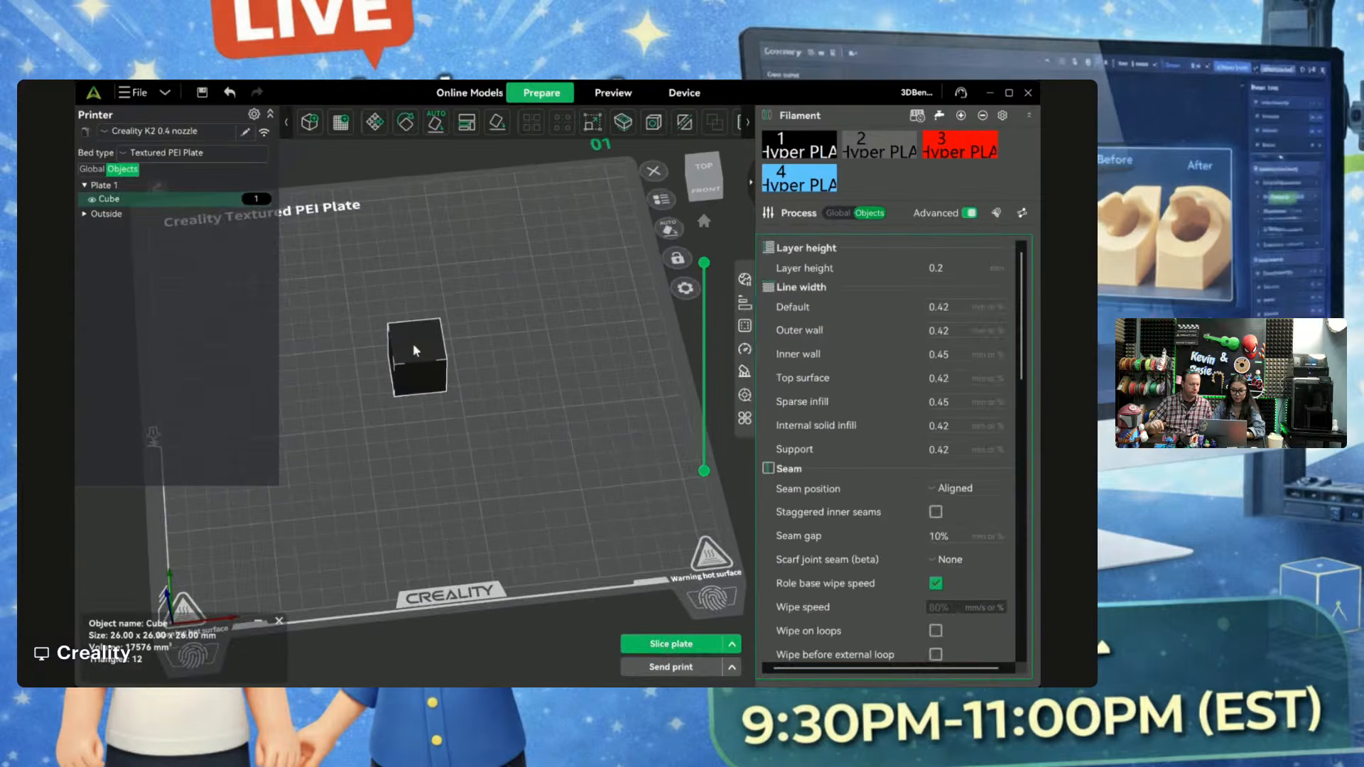
click(592, 123)
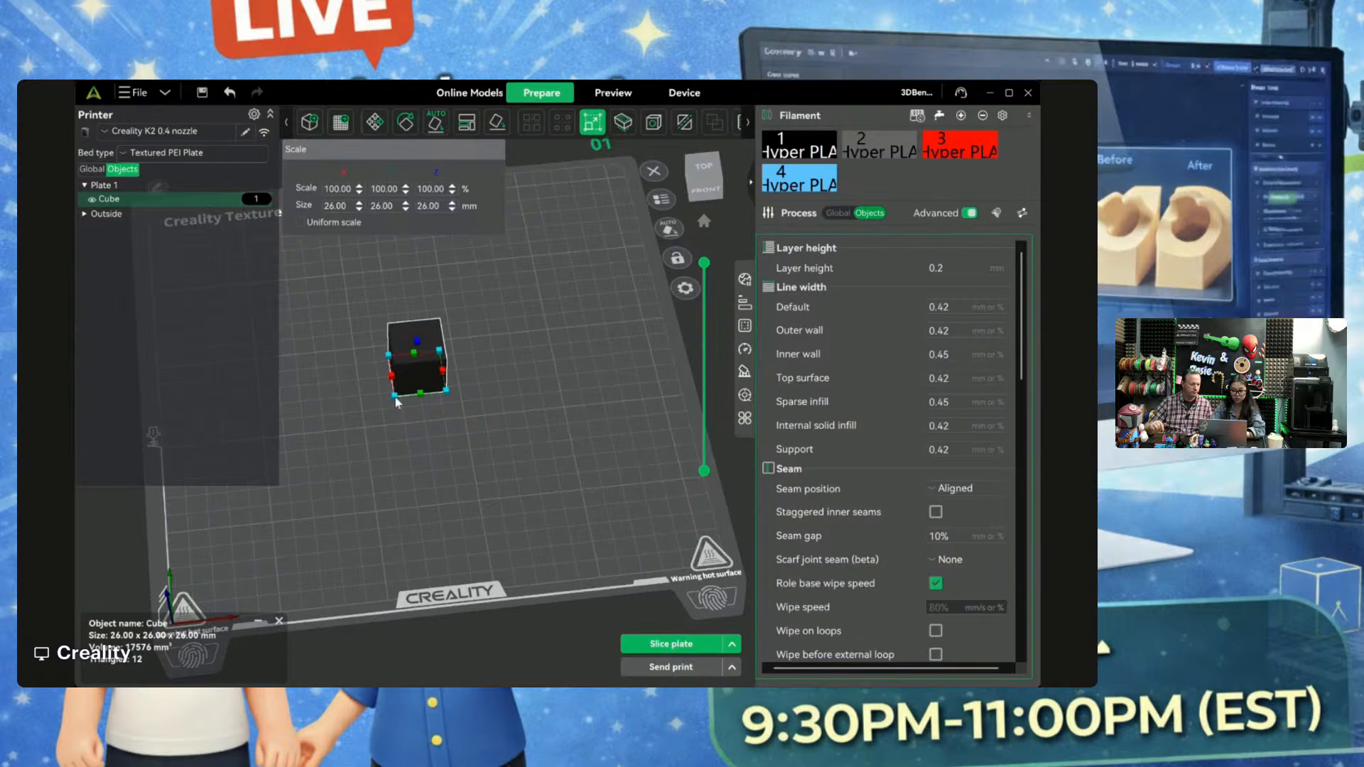
drag(394, 397, 405, 399)
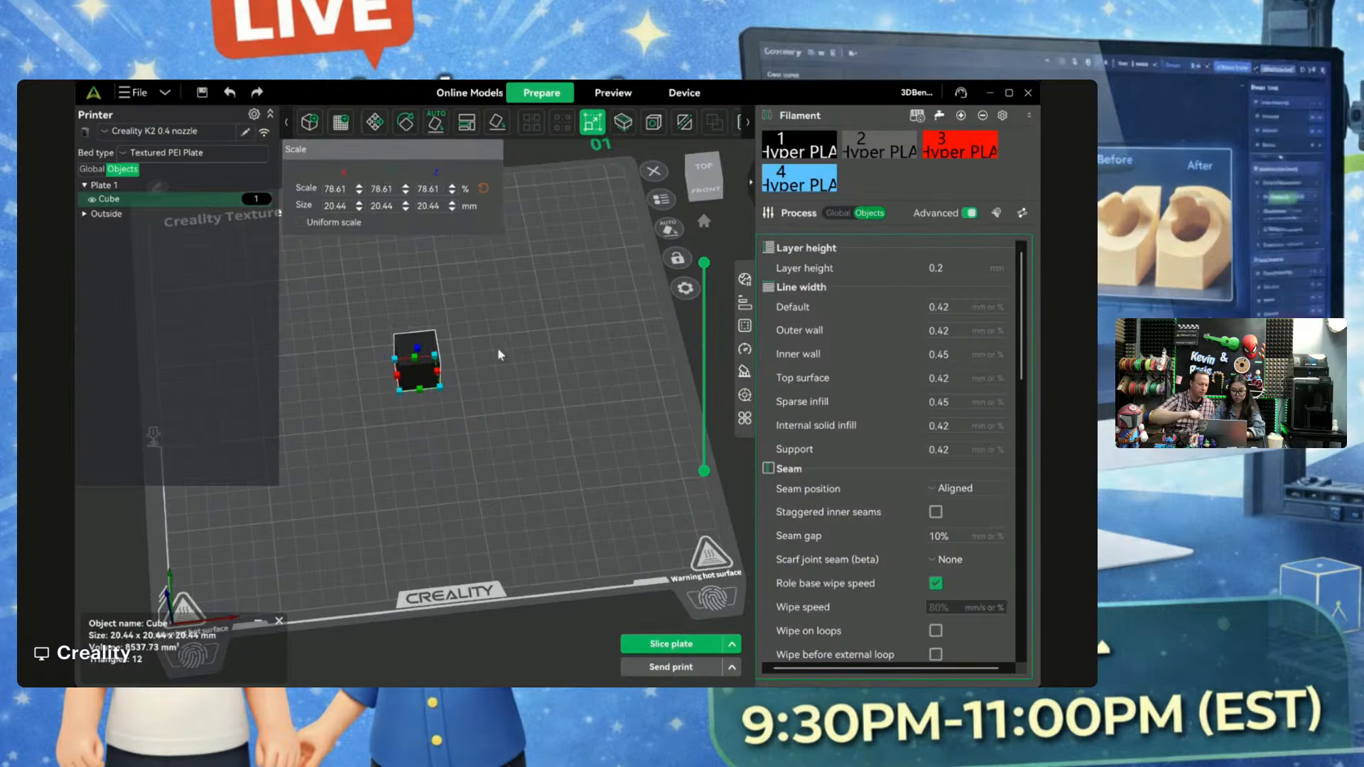
click(498, 347)
click(404, 390)
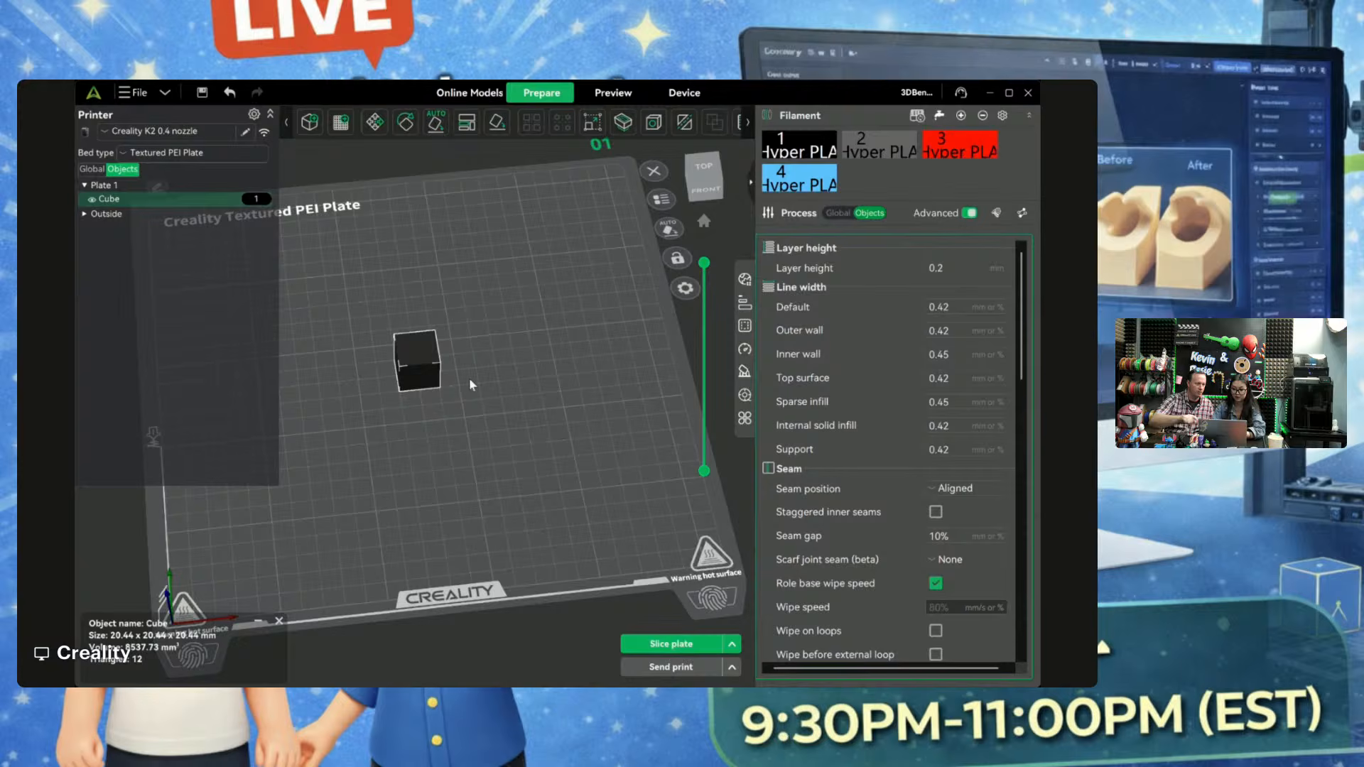
Step: Reduce only the cube's Z size to 9.44 mm with the Scale tool, keeping its footprint
click(589, 127)
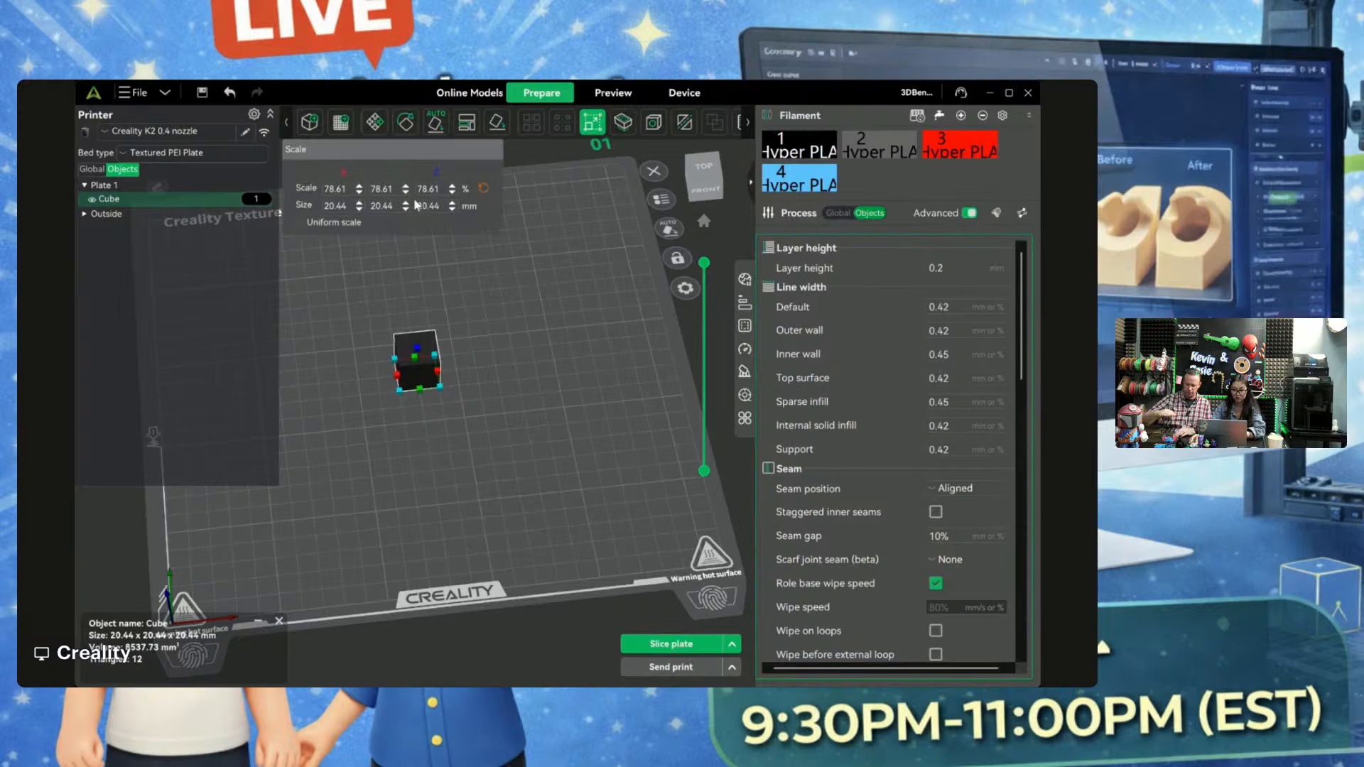
click(453, 211)
click(453, 211)
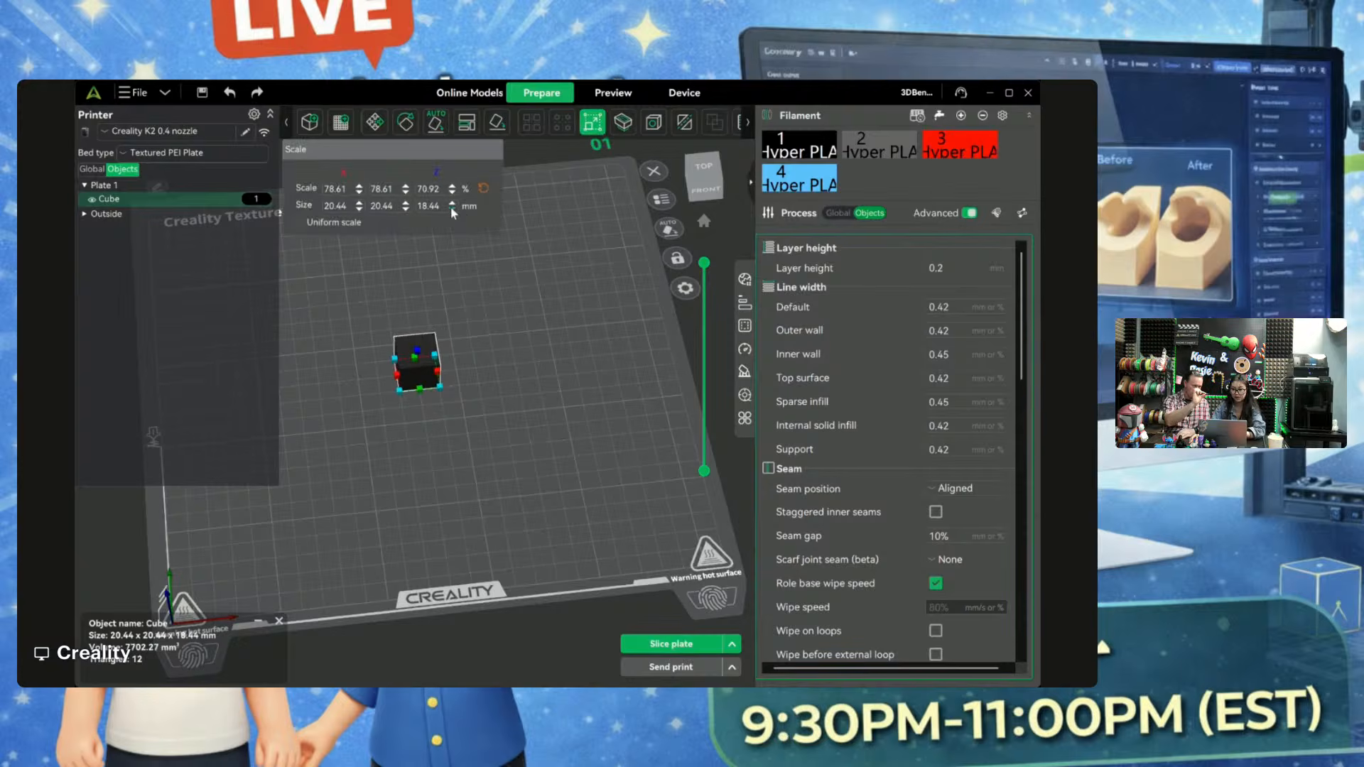
click(452, 210)
click(452, 210)
click(451, 210)
click(452, 209)
click(451, 210)
click(451, 210)
click(451, 210)
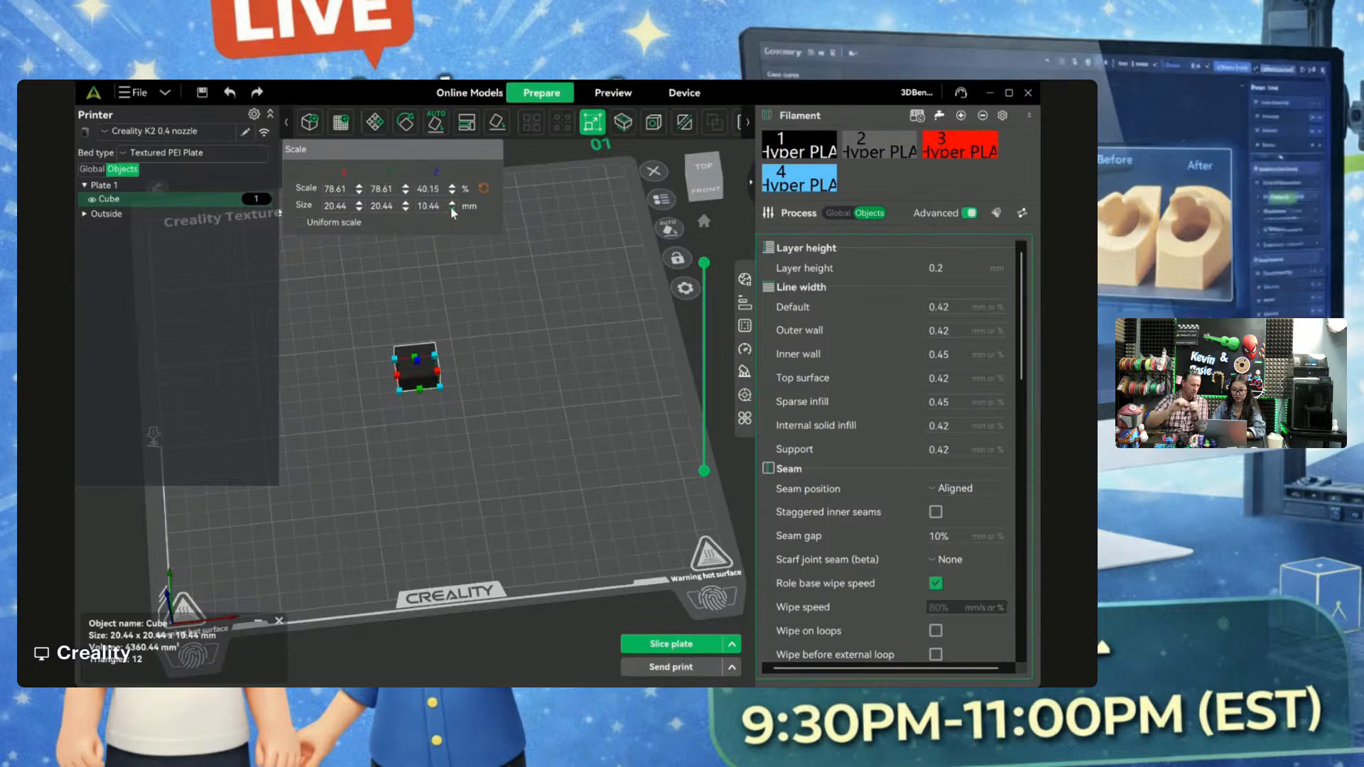
click(452, 210)
click(412, 472)
Step: Duplicate the flattened cube twice and spread the copies out in front of it, one on each side
scroll(416, 445, up, 6)
scroll(420, 348, down, 2)
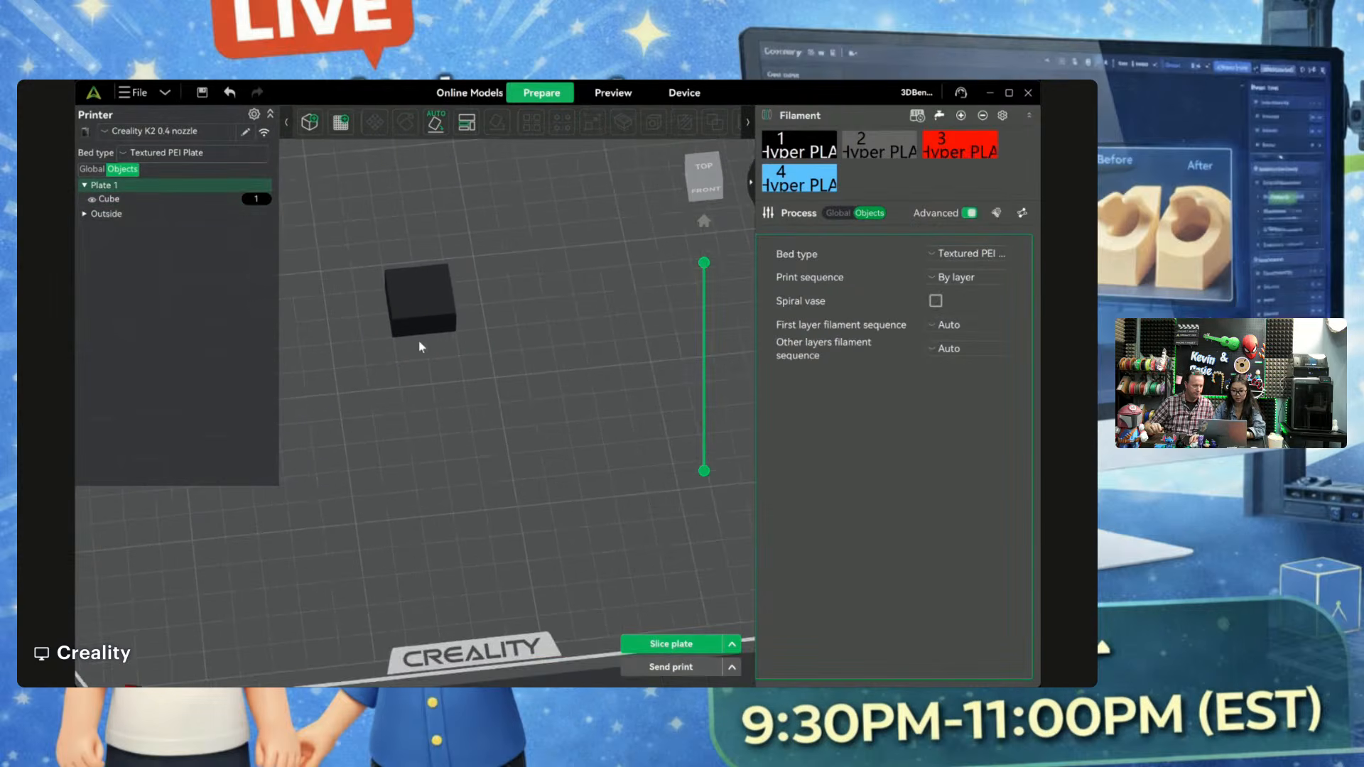
click(420, 323)
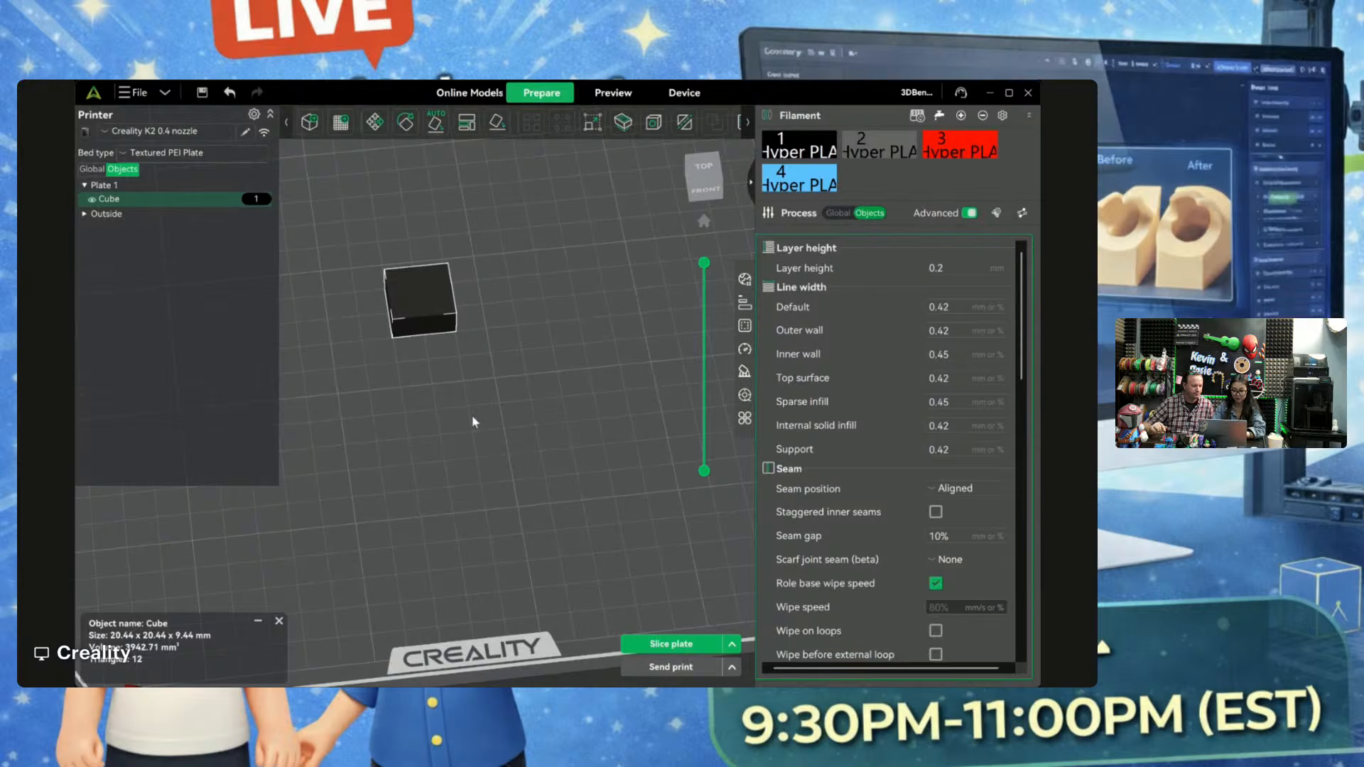
key(ctrl+v)
key(ctrl+v)
drag(361, 319, 349, 395)
drag(430, 345, 562, 358)
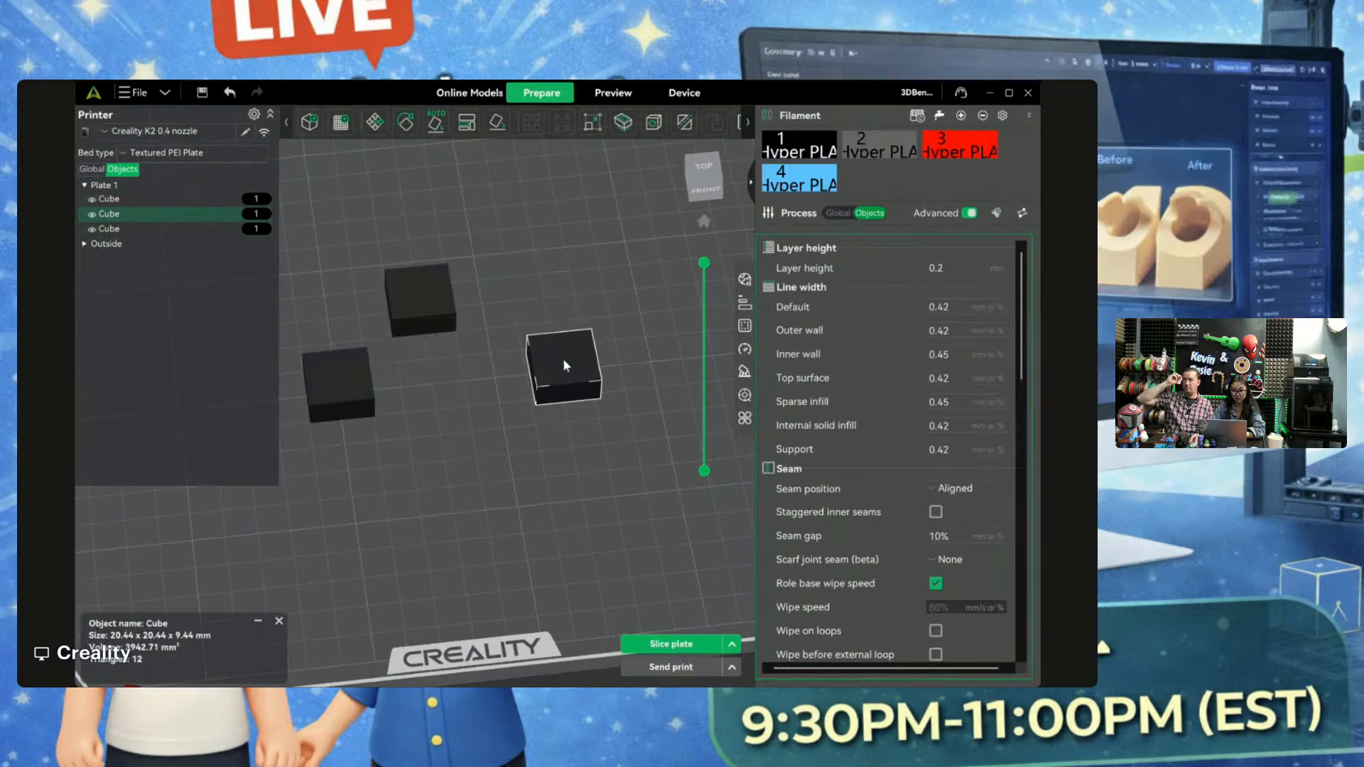
drag(326, 385, 311, 397)
drag(554, 369, 551, 378)
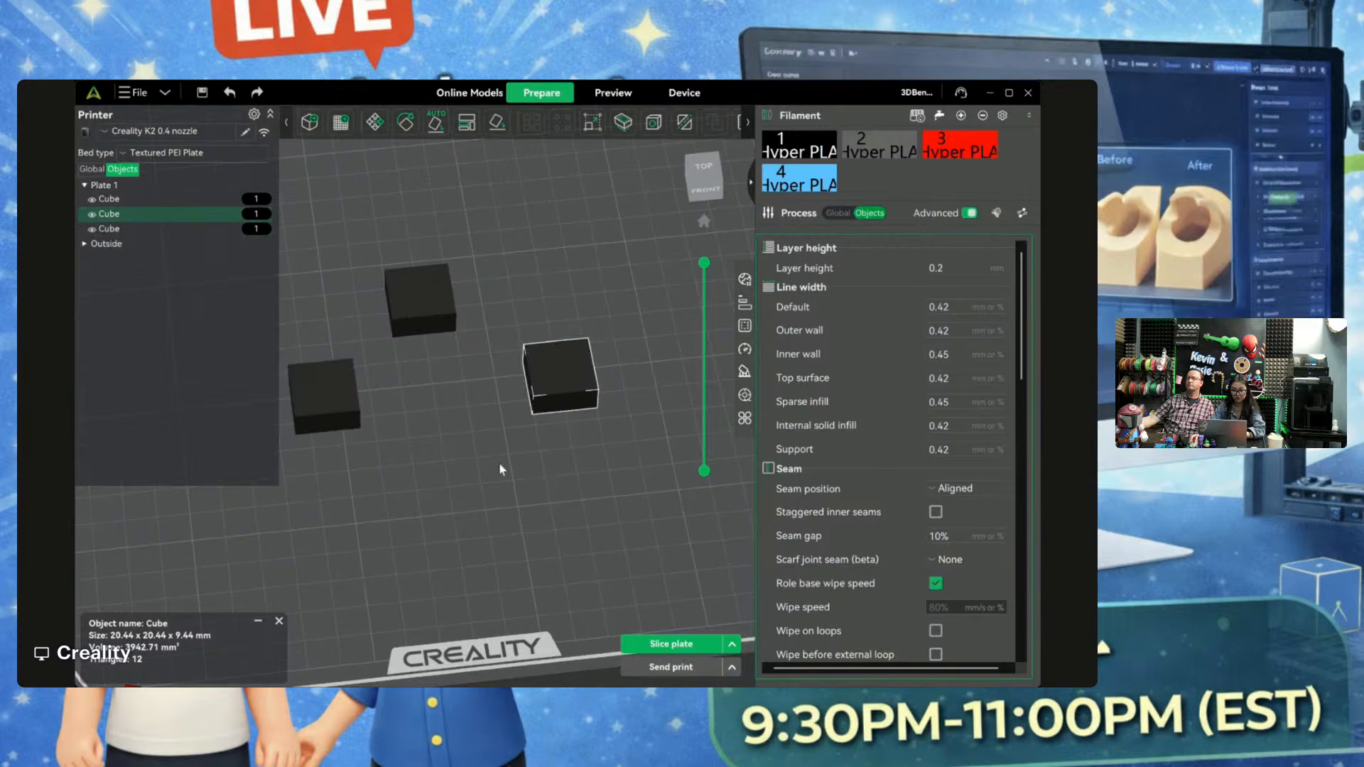
Step: Examine the object-specific quality and strength settings of the rear cube, including its infill options
click(450, 319)
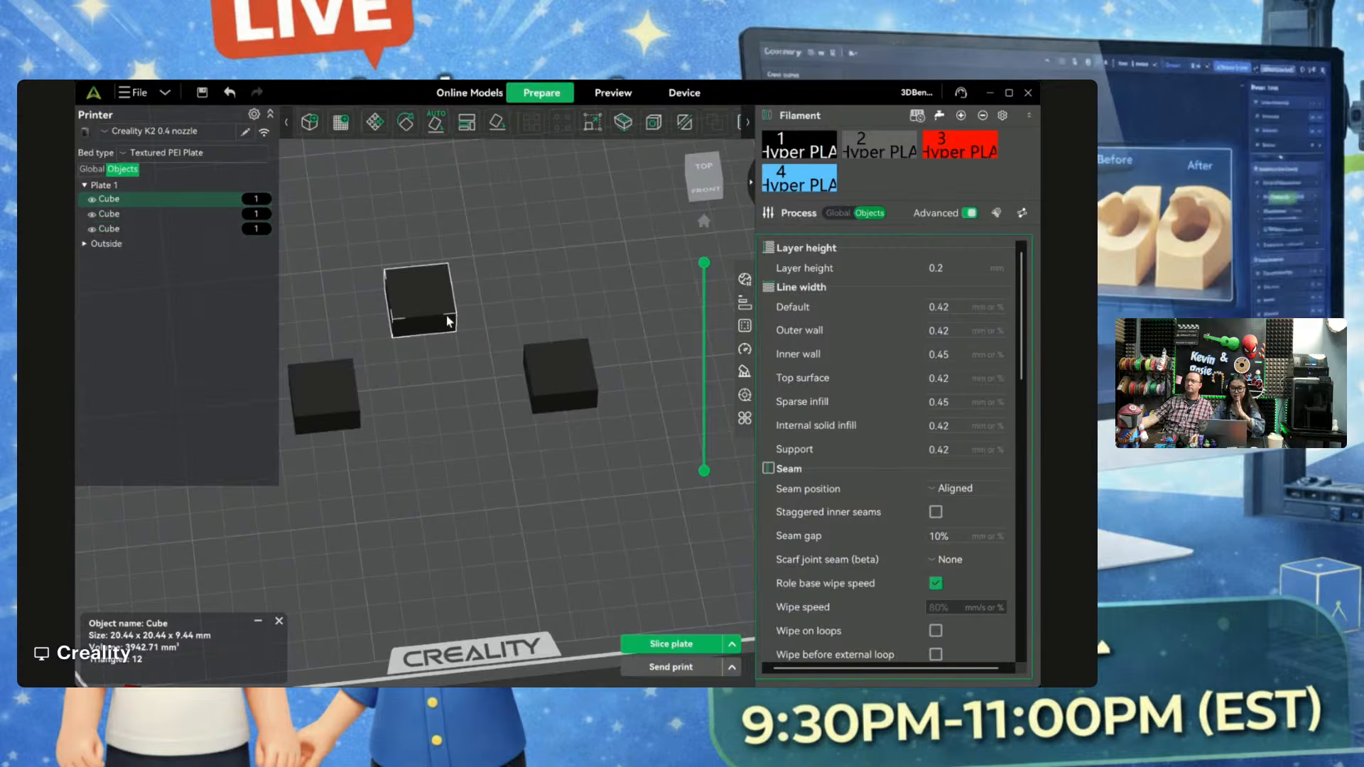
click(743, 303)
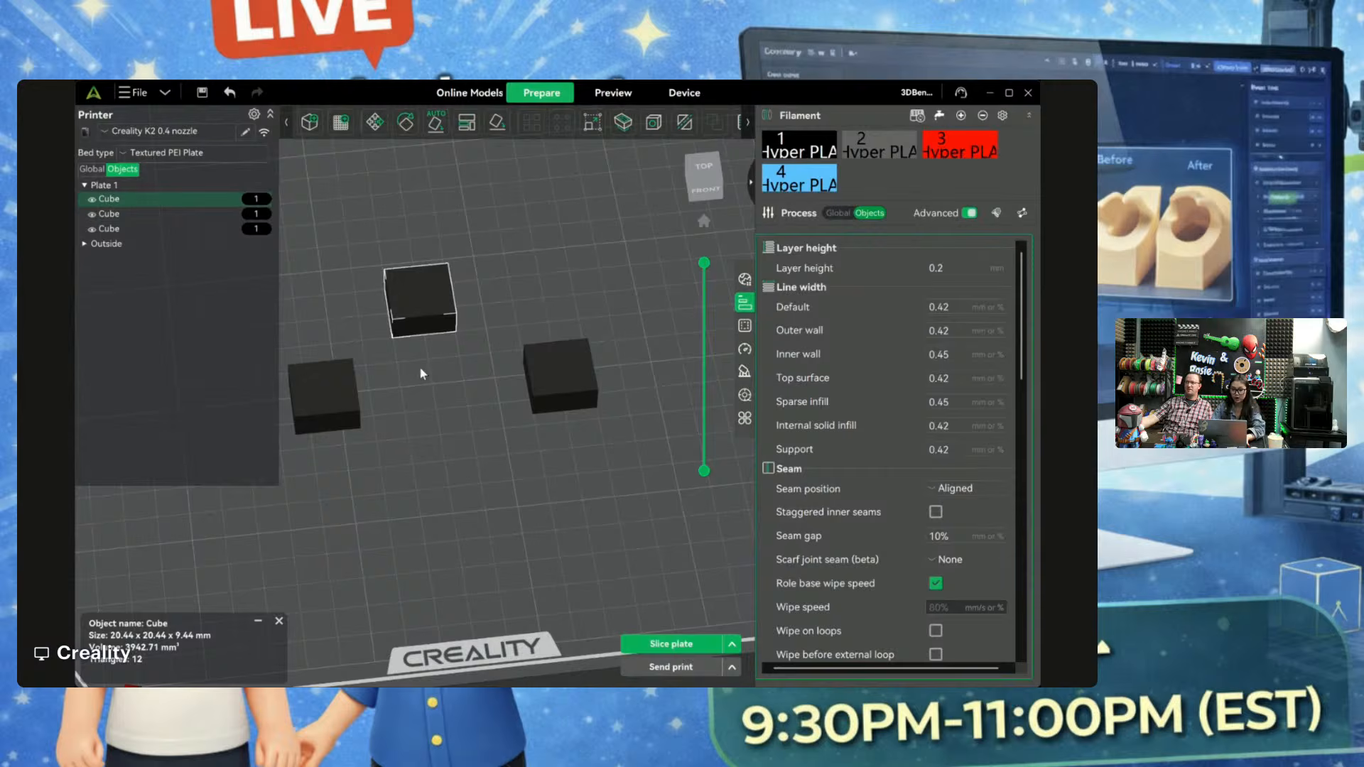
click(338, 398)
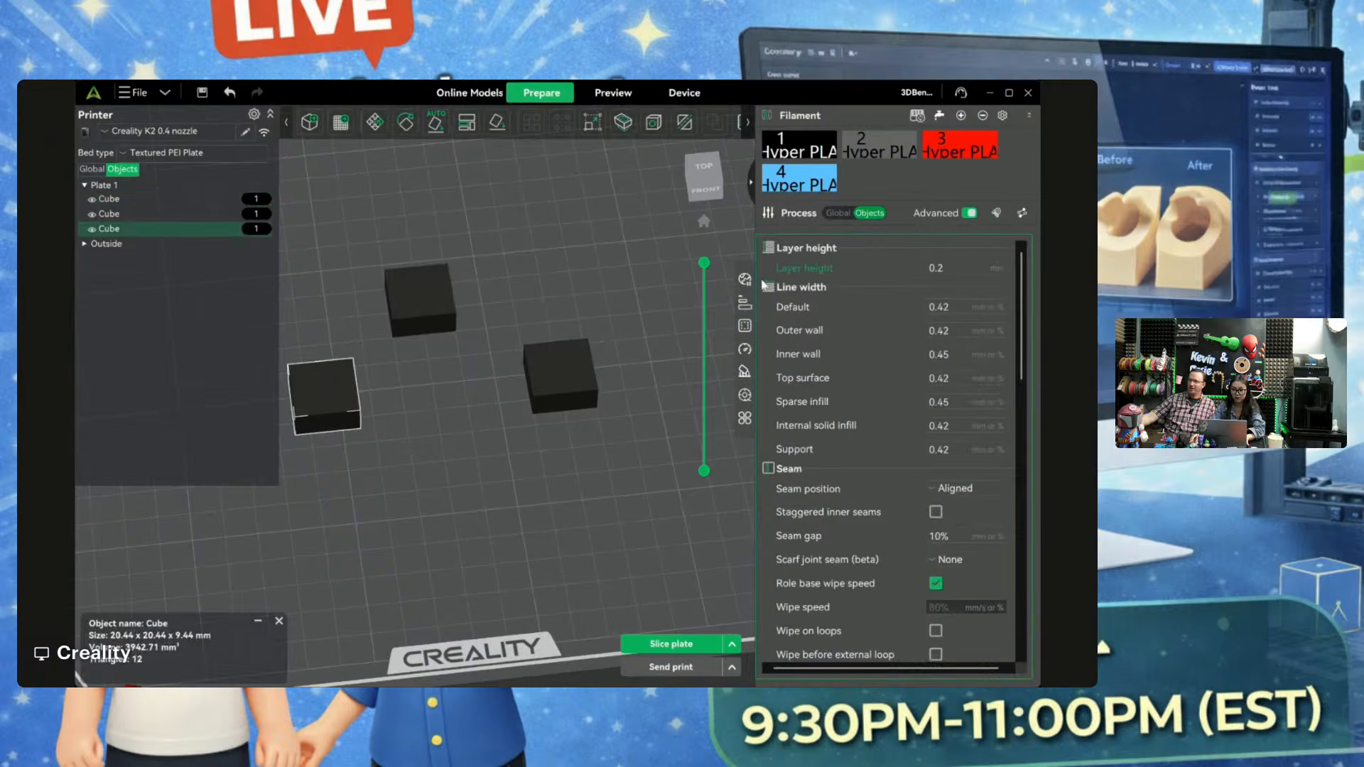
click(420, 291)
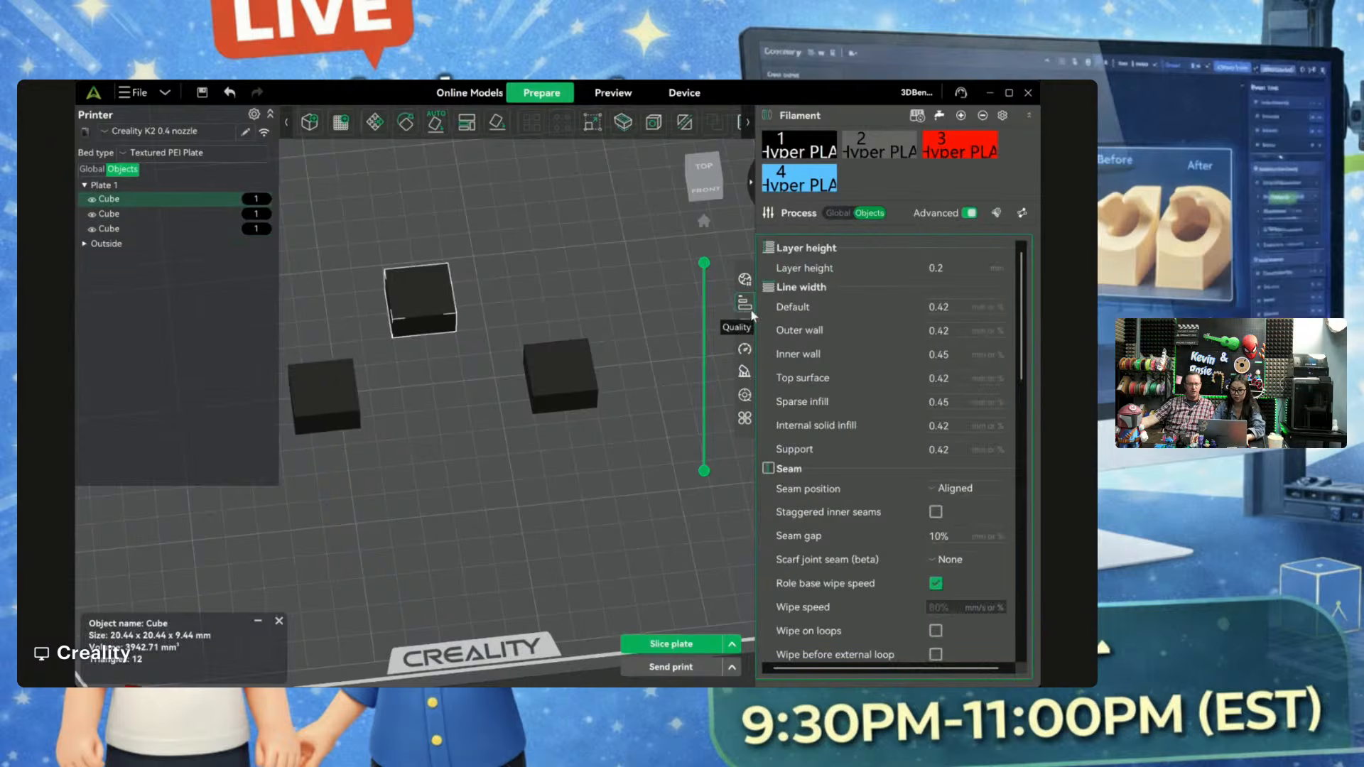
scroll(935, 417, down, 2)
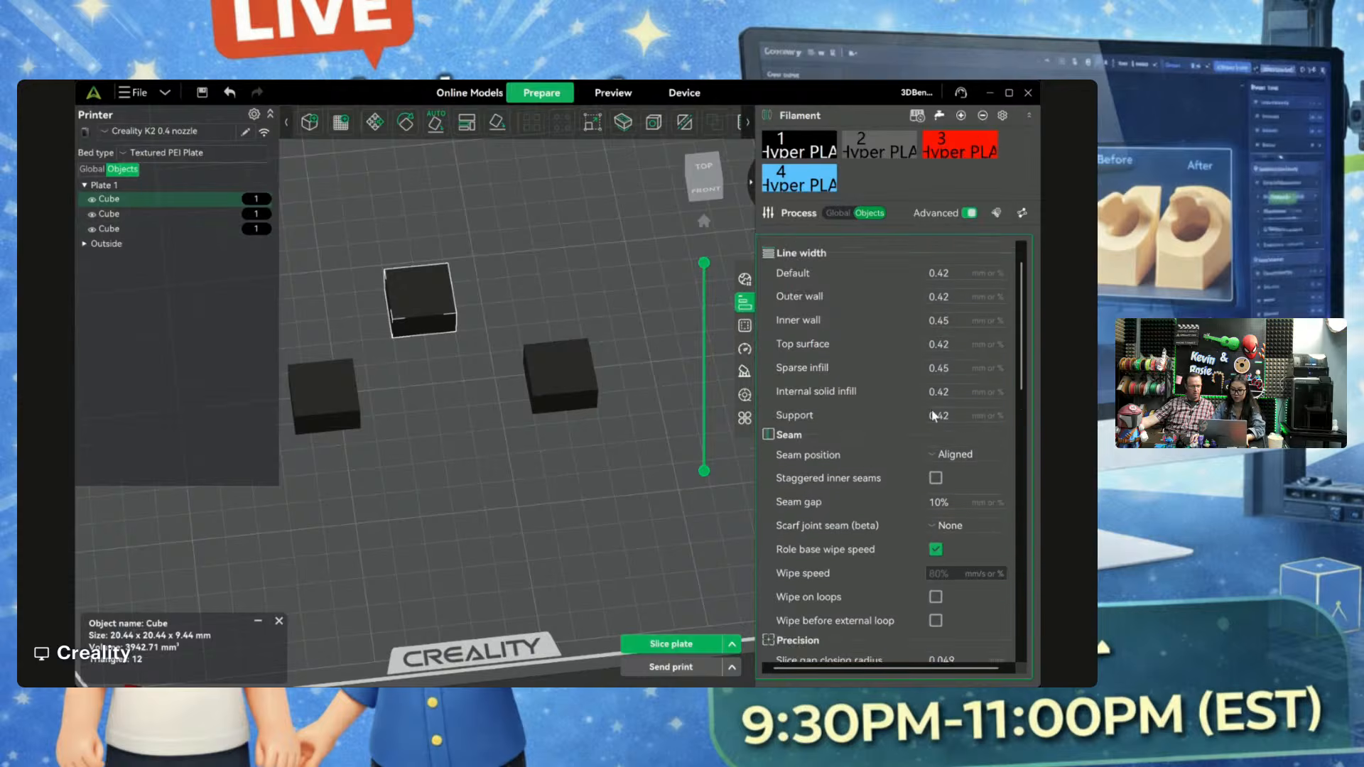
click(743, 326)
scroll(840, 341, down, 3)
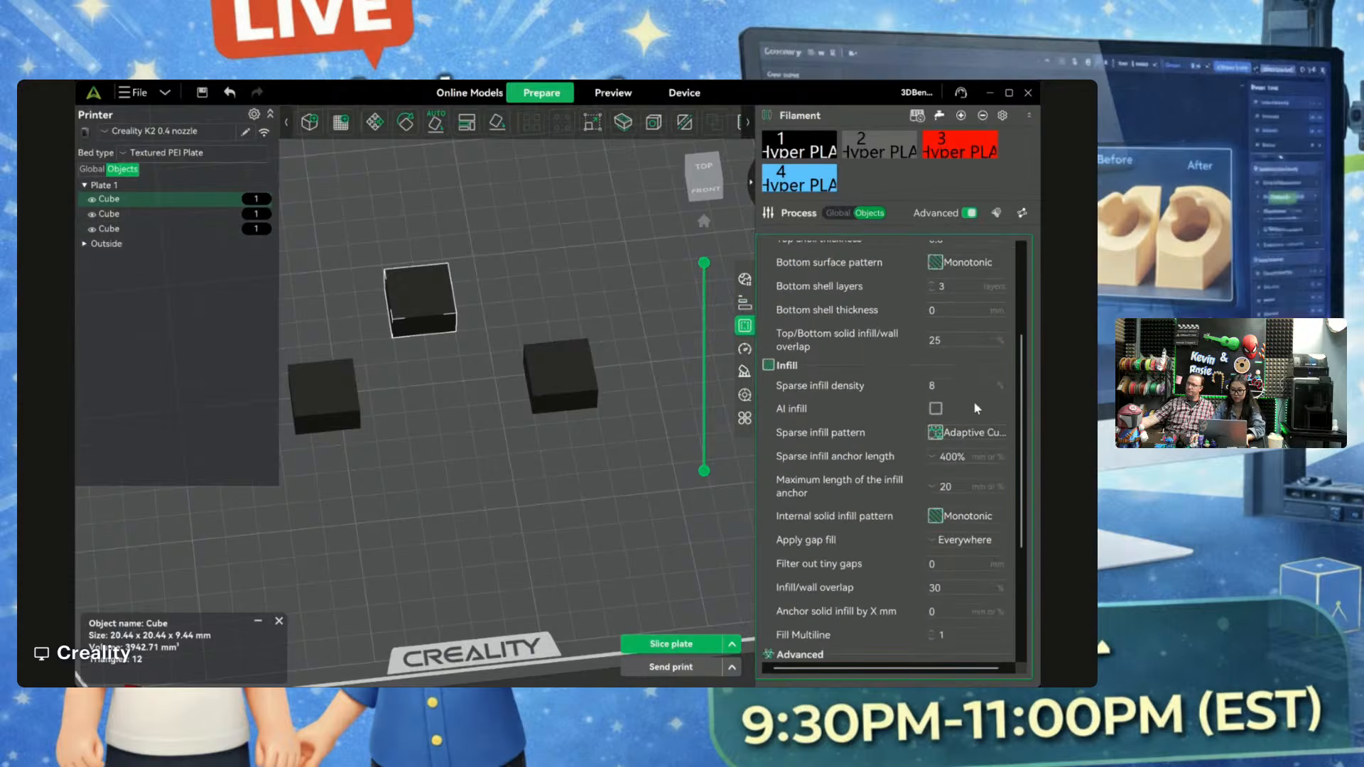
Step: Set the ironing type of the front-left cube to all top surfaces
click(340, 396)
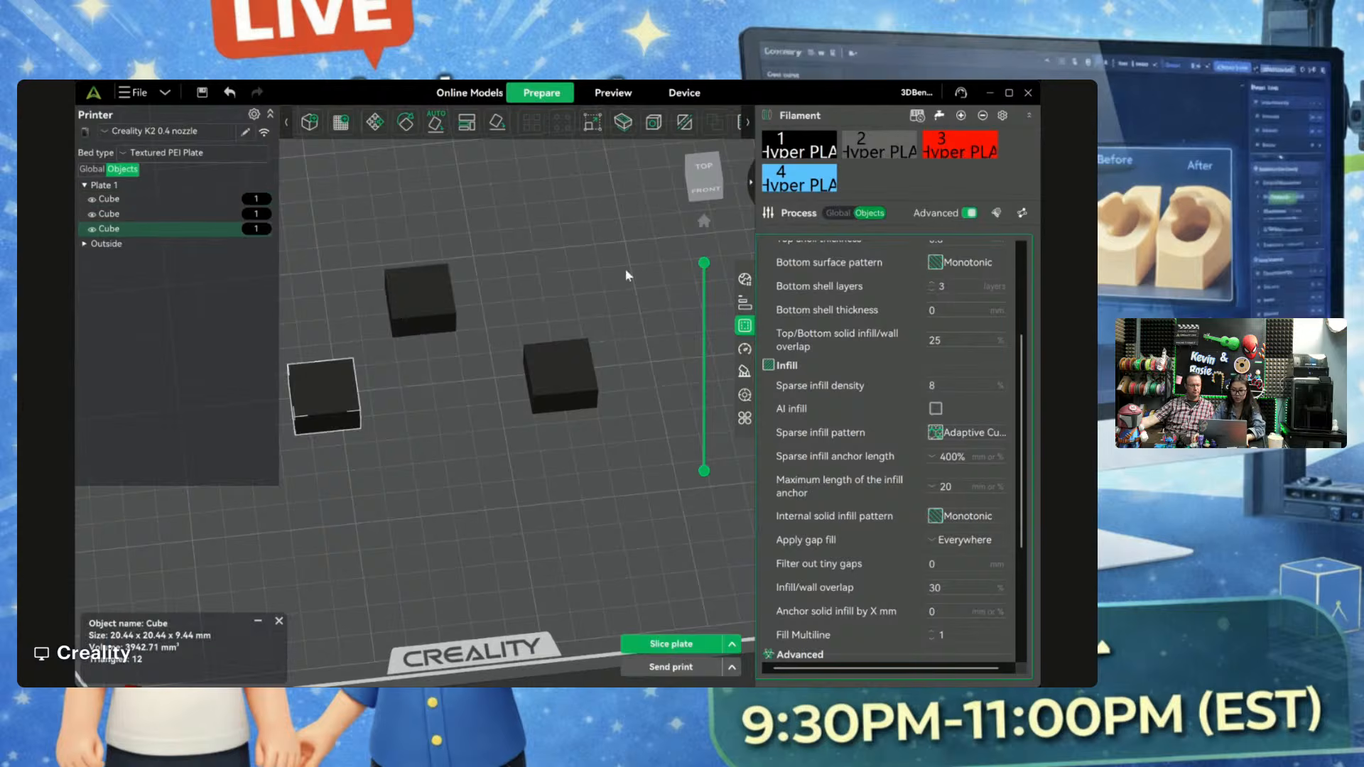
click(743, 302)
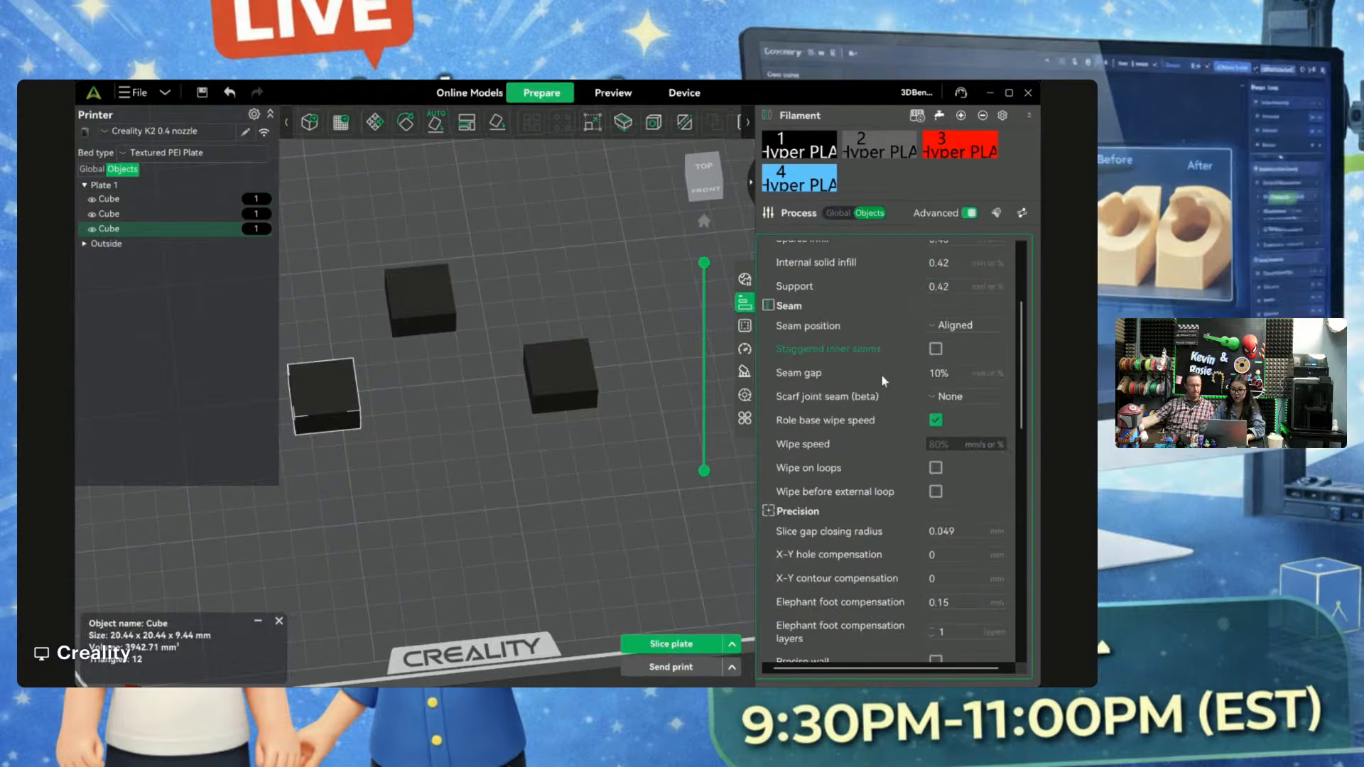
scroll(895, 405, down, 2)
scroll(909, 428, down, 4)
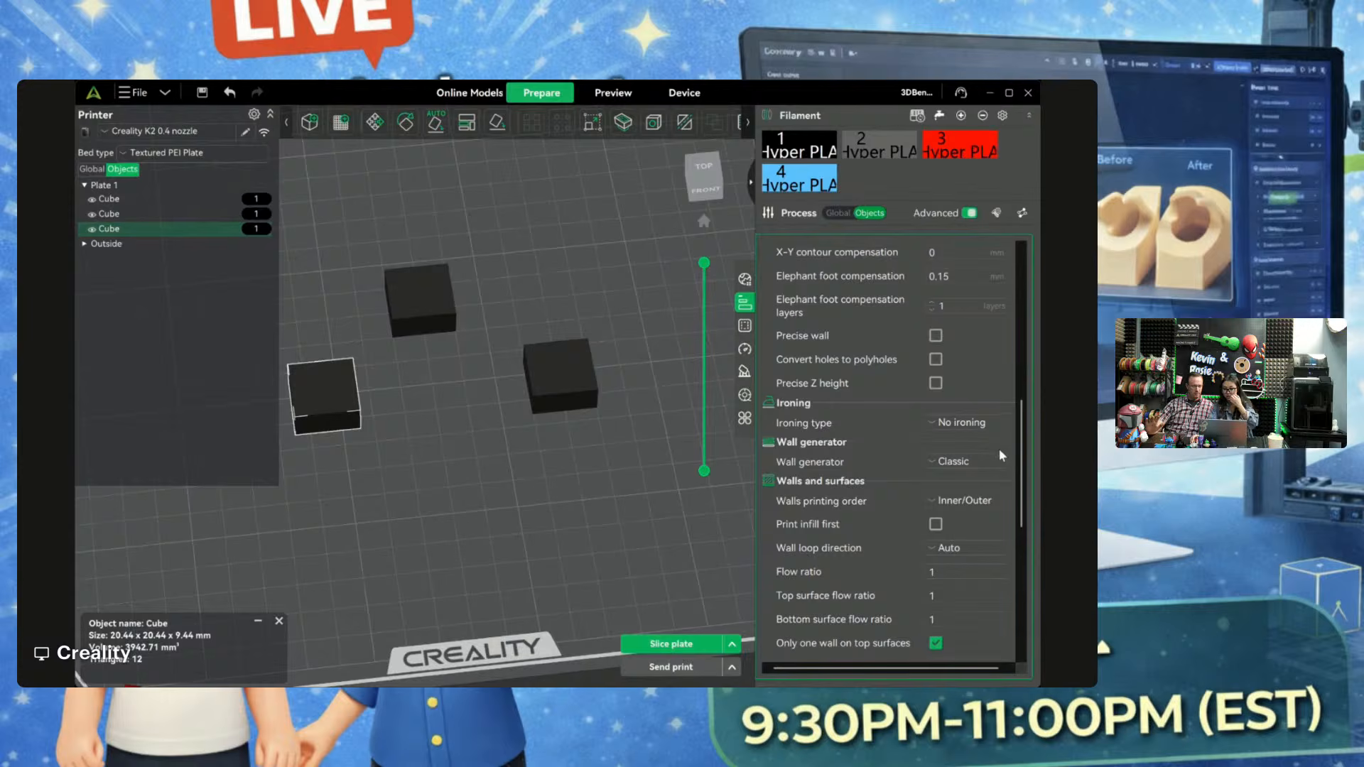
click(998, 449)
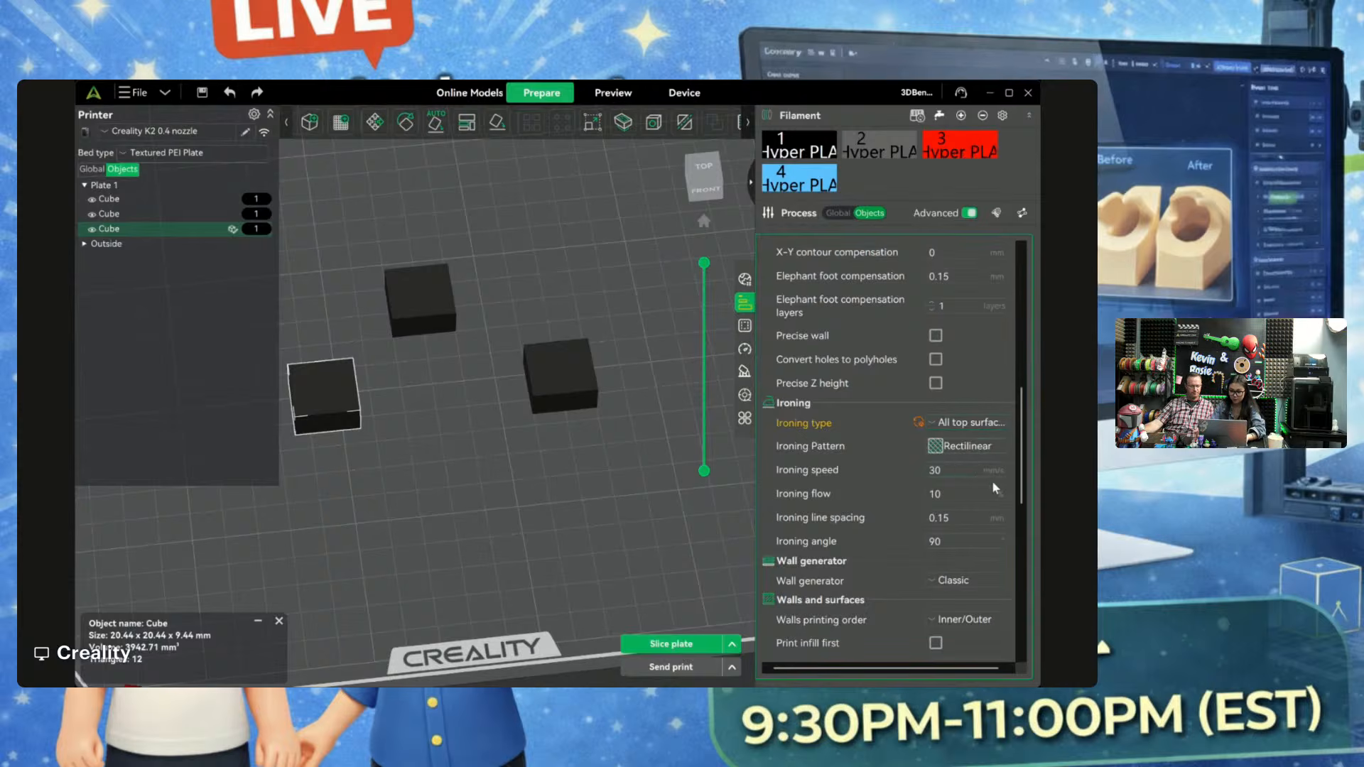
Step: Set the front-left cube's ironing speed to 60 mm/s and edit its ironing flow
key(BackSpace)
key(BackSpace)
text(60)
click(948, 496)
key(BackSpace)
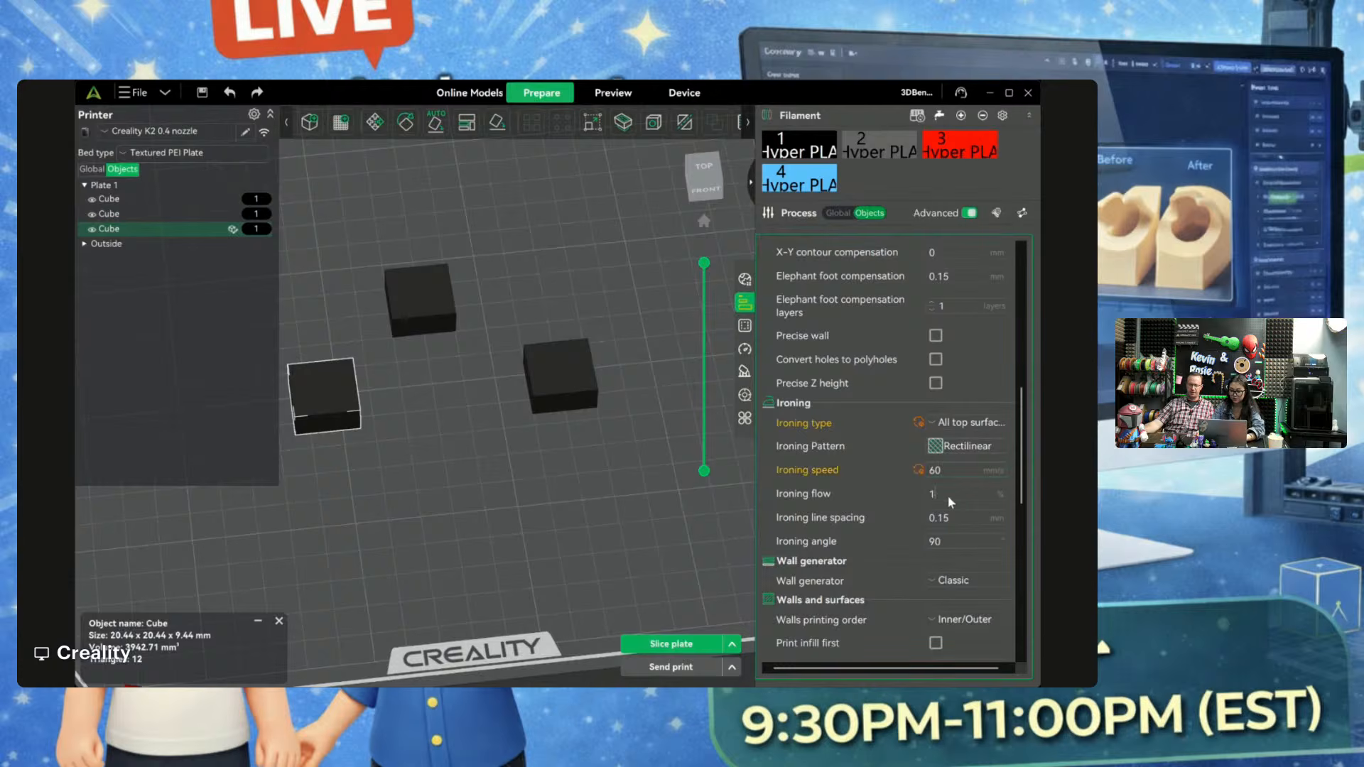
click(880, 486)
Step: Set the front-right cube's ironing type to all top surfaces and slice the plate to preview it
click(552, 362)
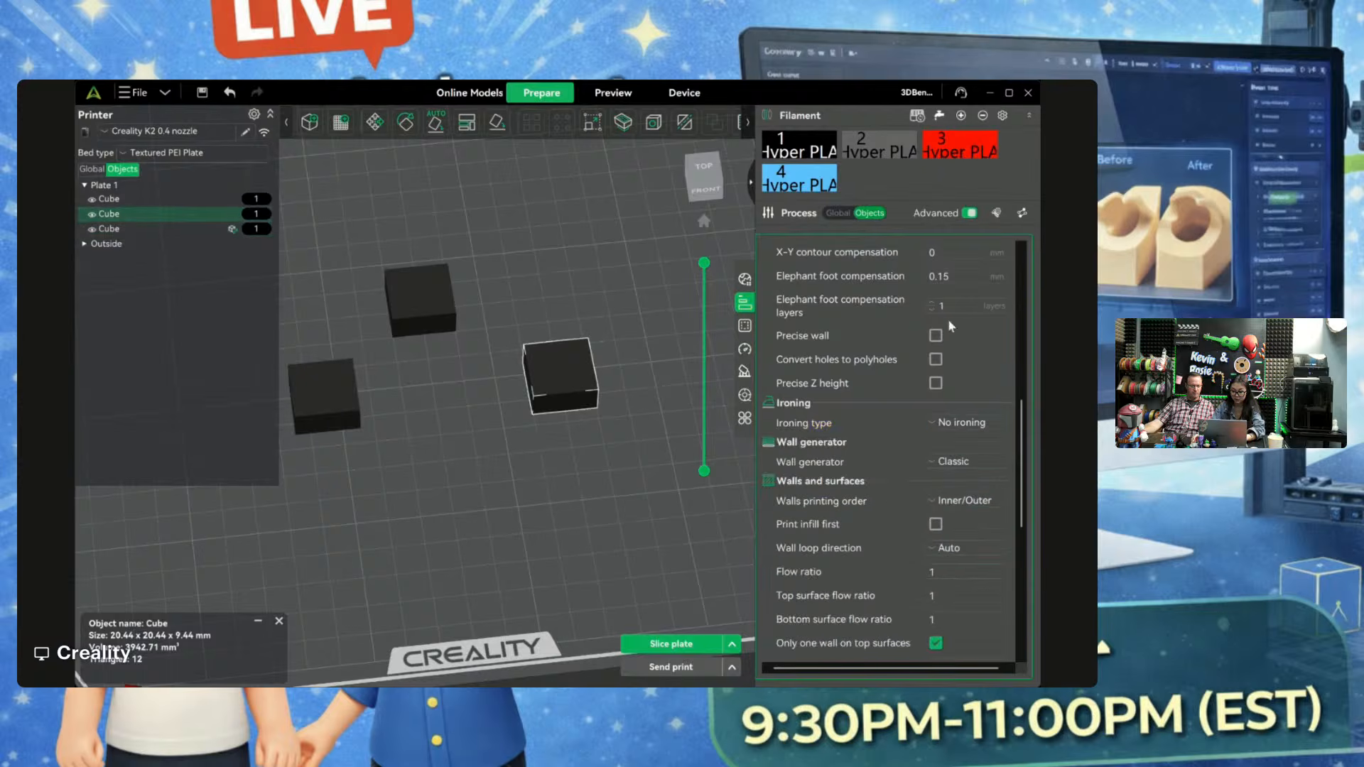
click(980, 461)
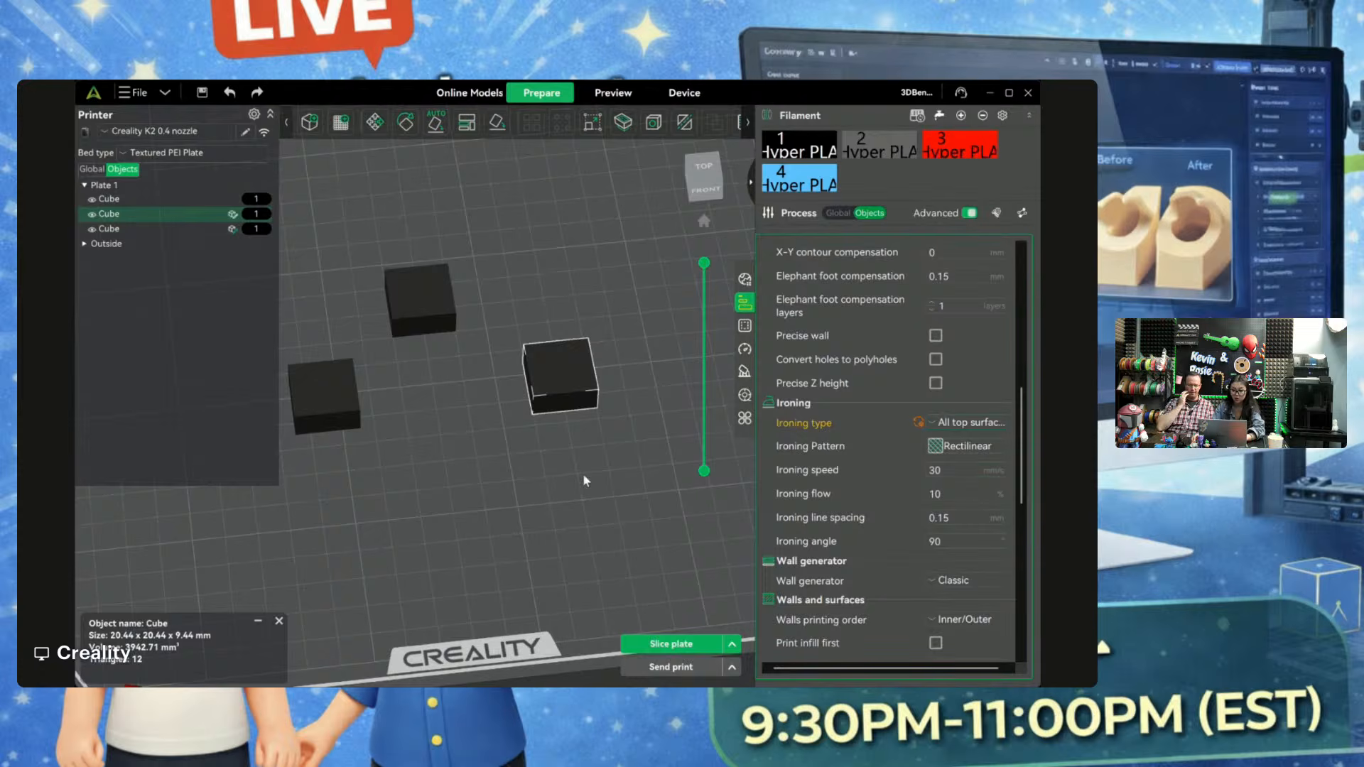
click(660, 643)
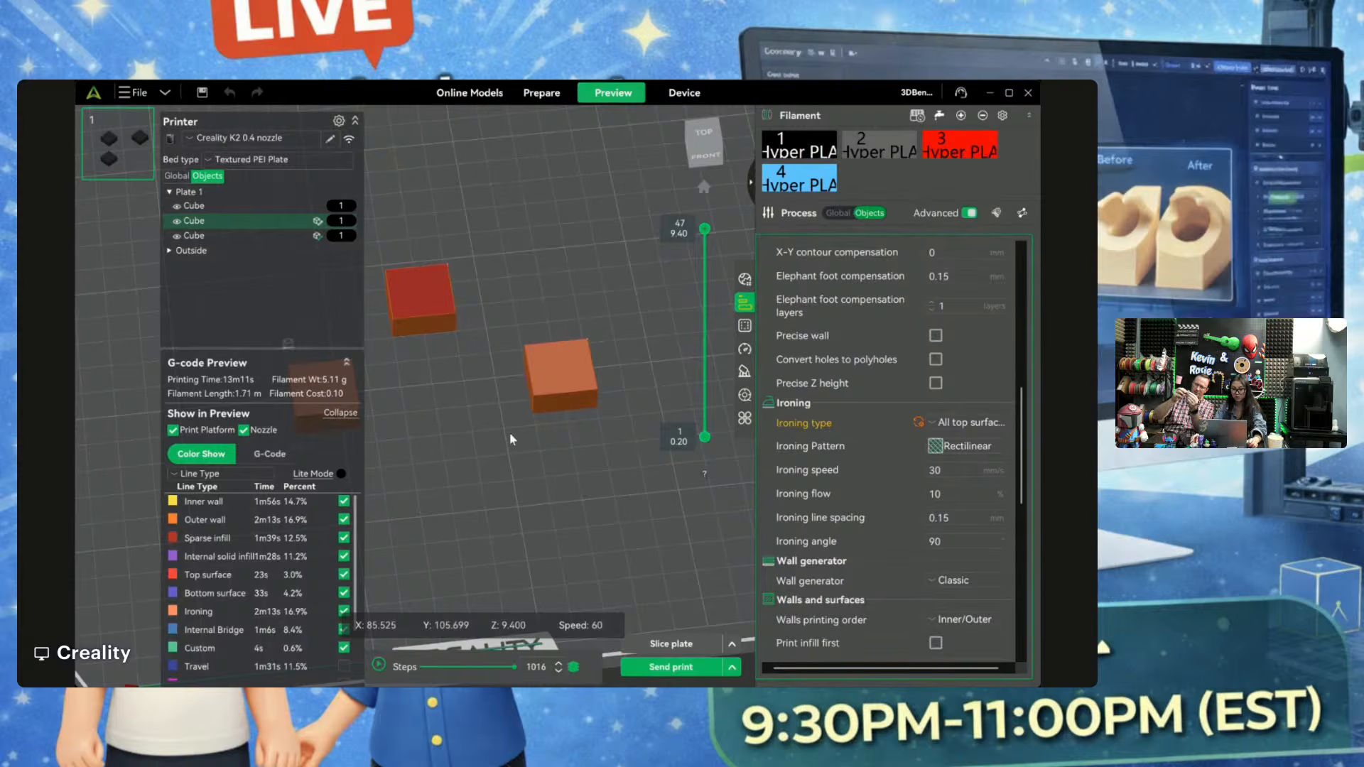
key(Tab)
Step: Resize the rear cube to 40 × 40 × 5 mm with uniform scaling off
click(417, 323)
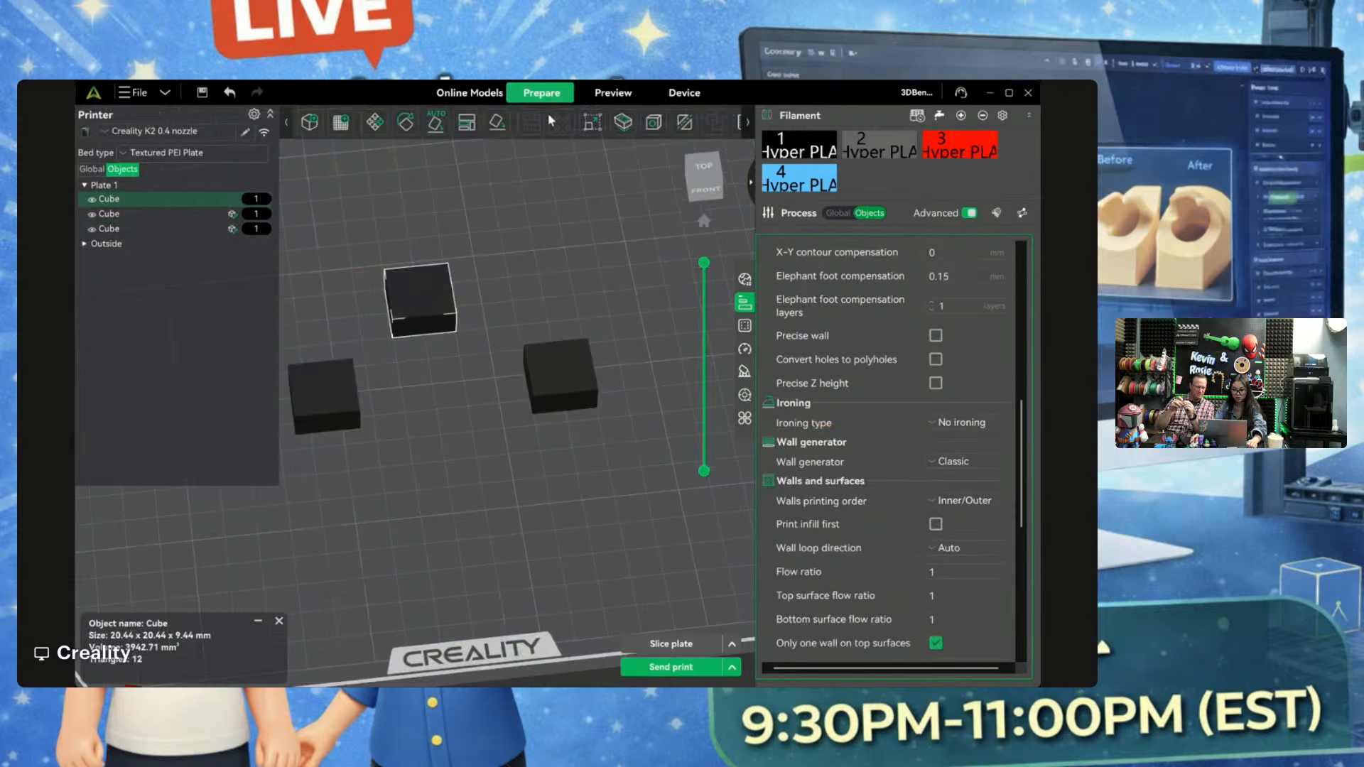
click(591, 124)
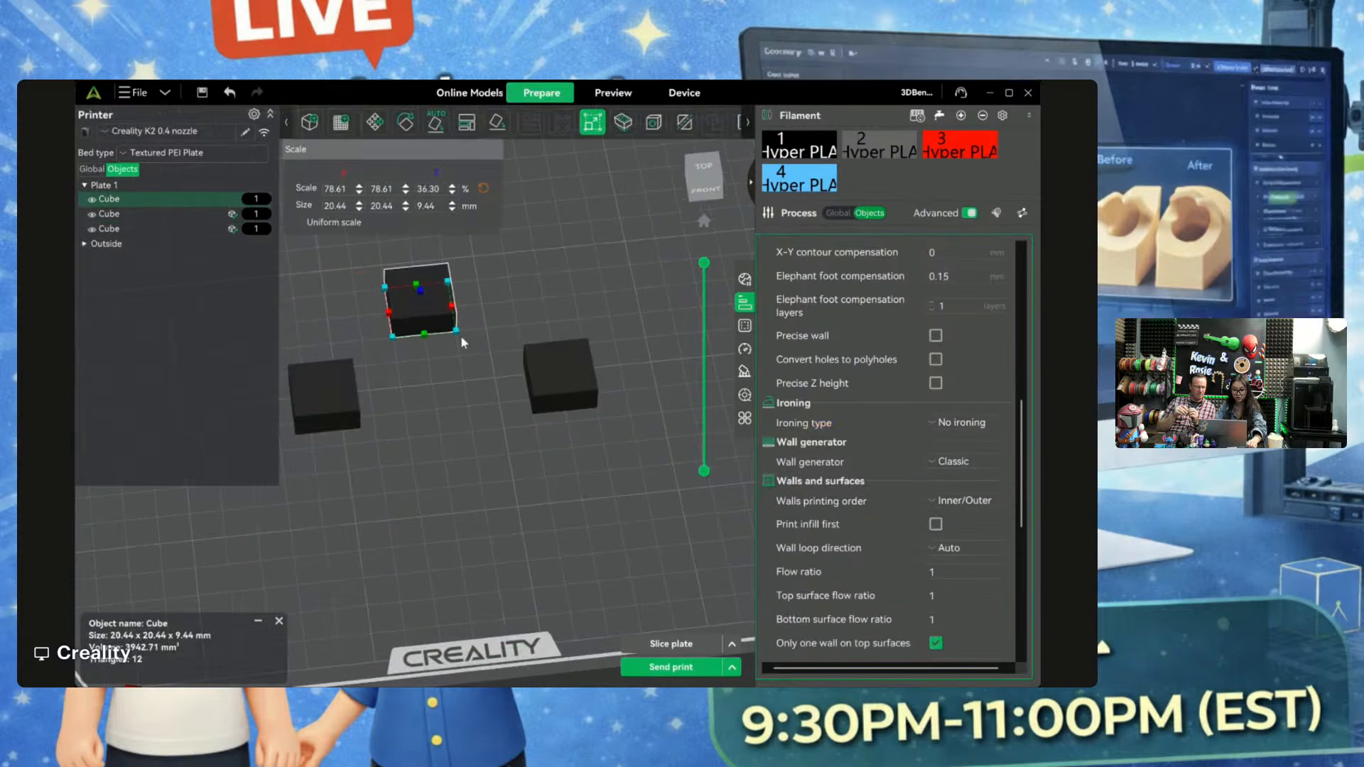
drag(452, 314, 484, 305)
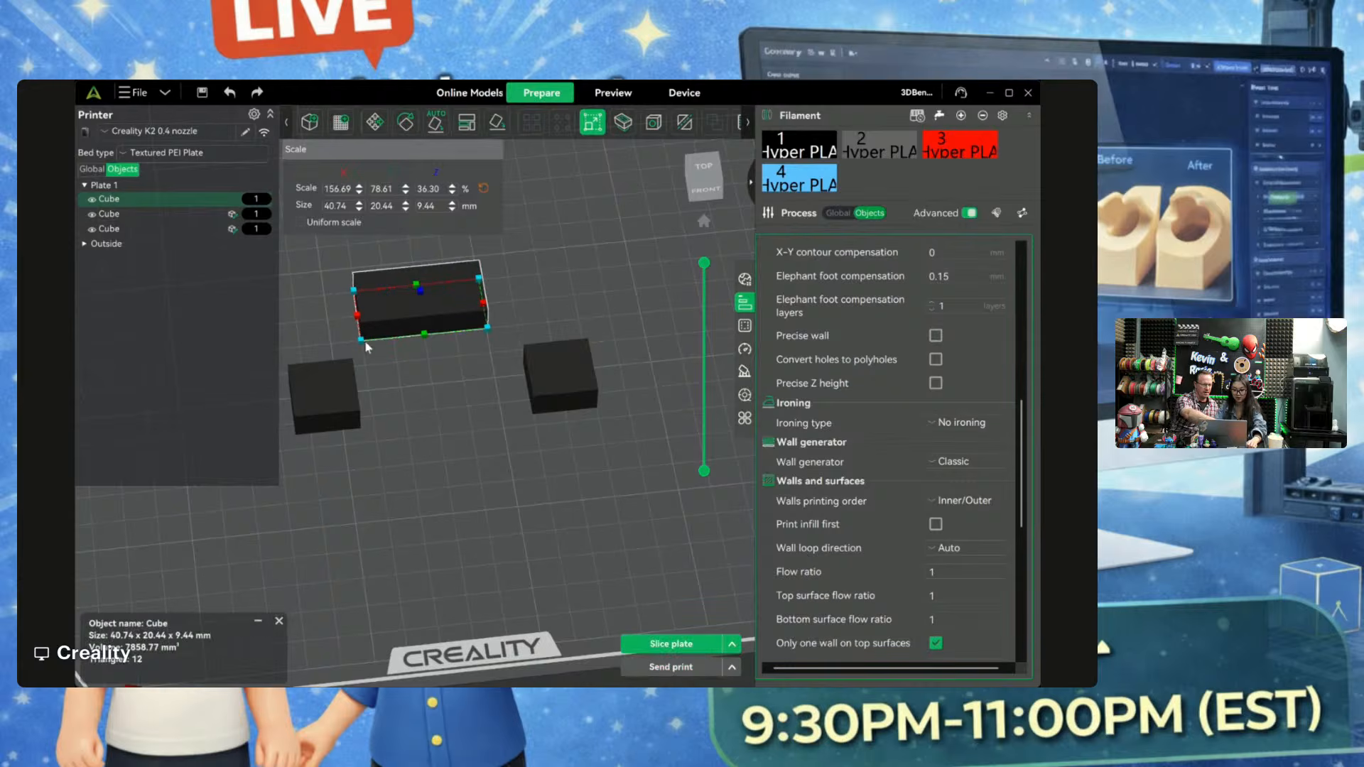
click(300, 223)
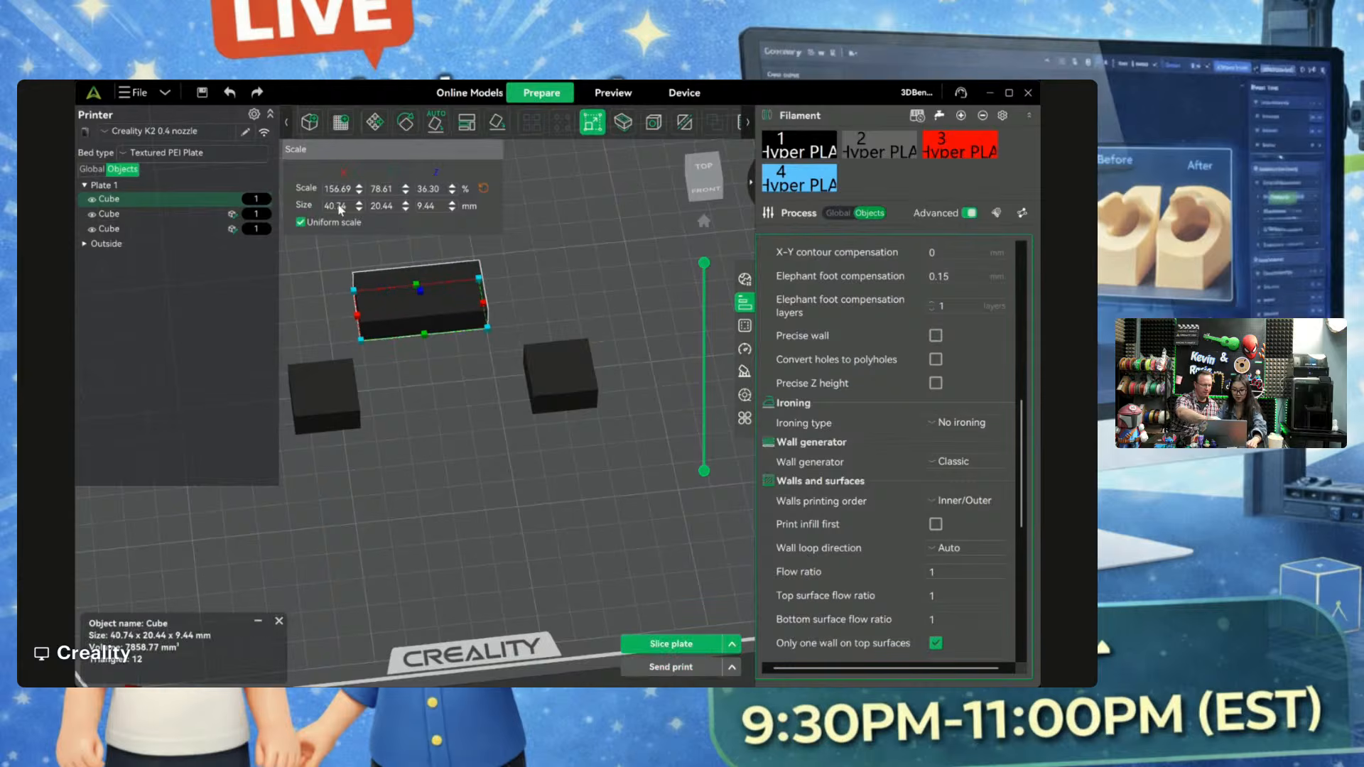
click(300, 222)
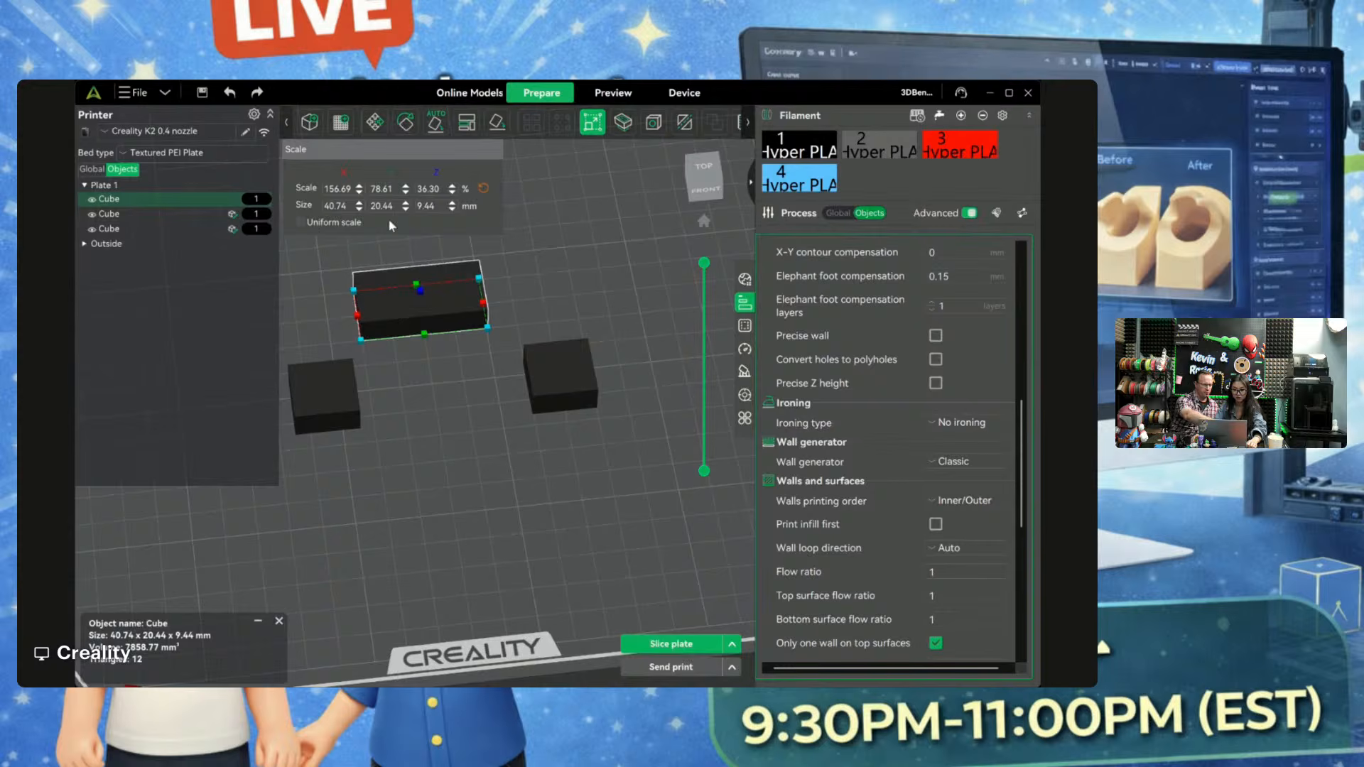
text(40)
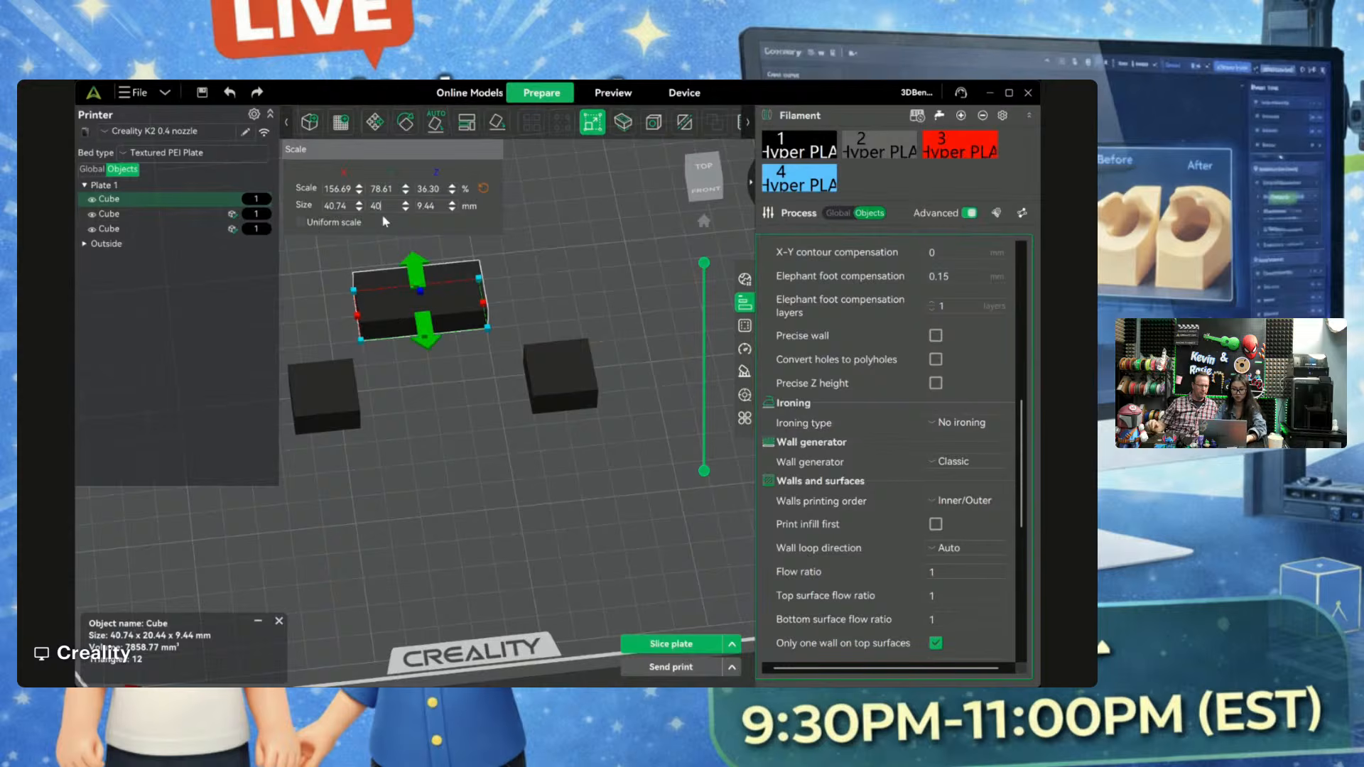
key(Return)
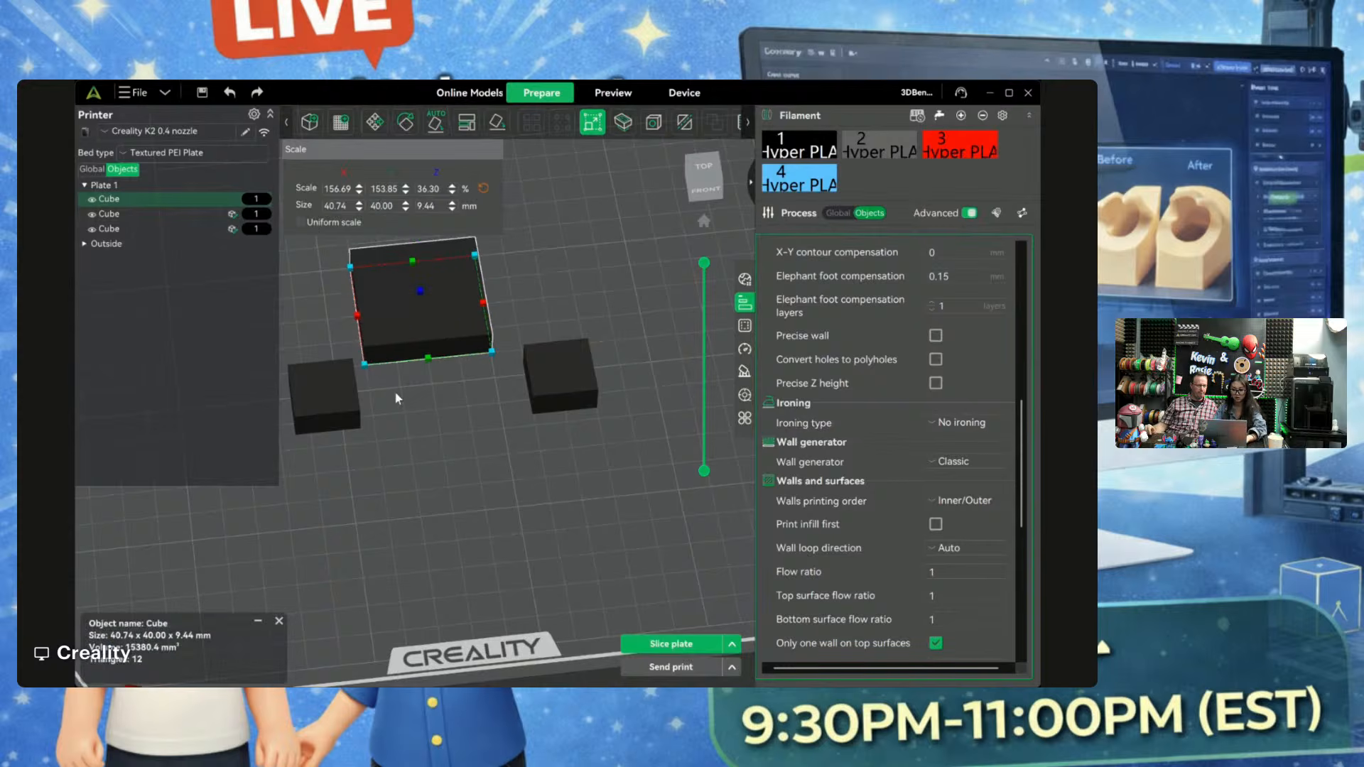
click(336, 210)
text(40)
key(Return)
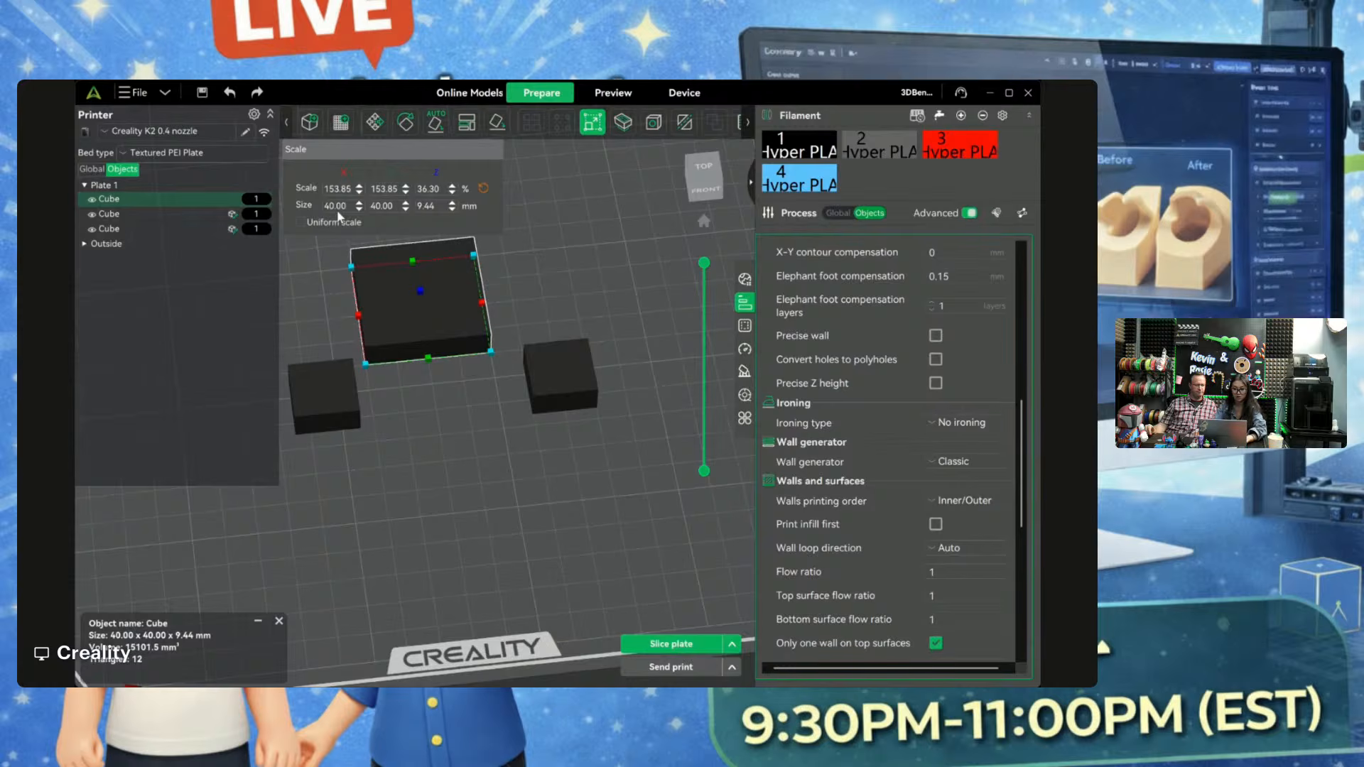
text(5)
key(Return)
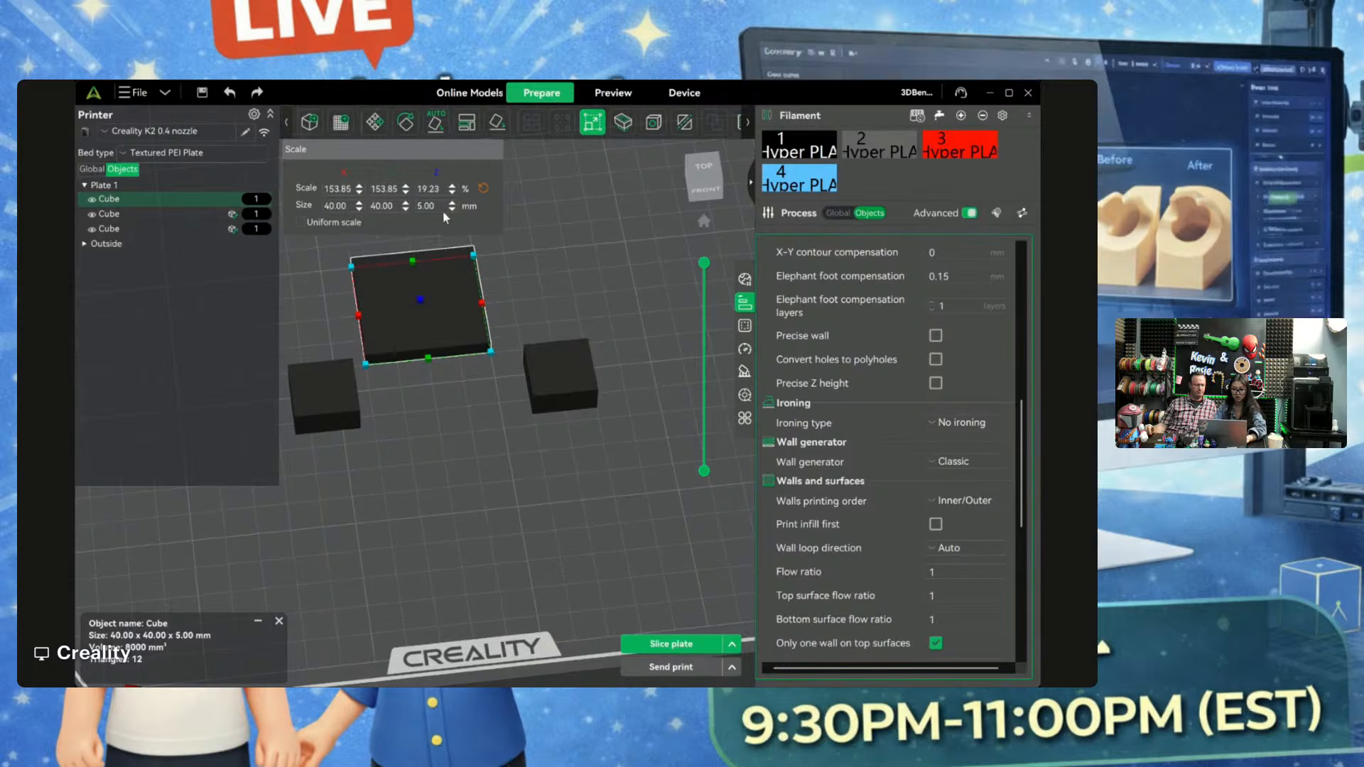
Step: Resize the front-left cube to 40 × 40 × 5 mm and move it forward, away from the rear cube
click(406, 394)
click(323, 391)
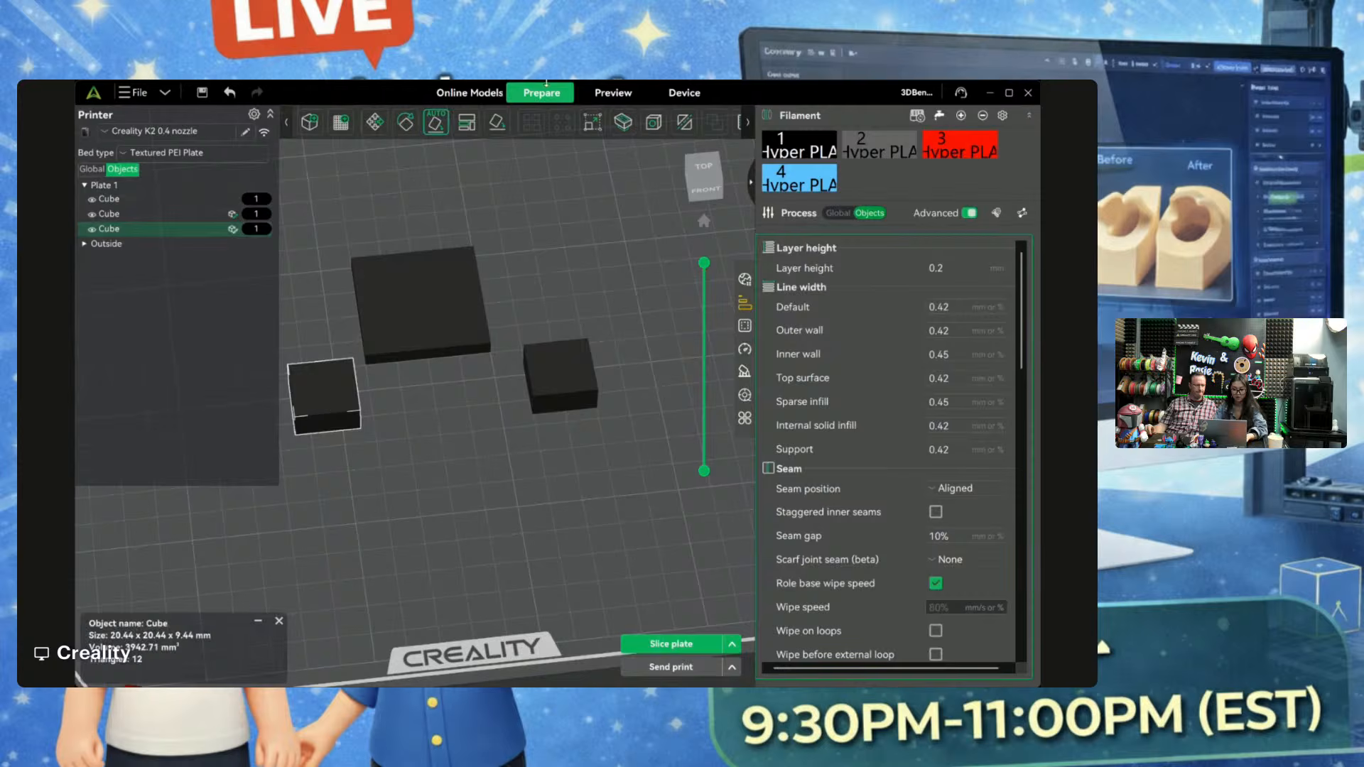
key(s)
click(347, 206)
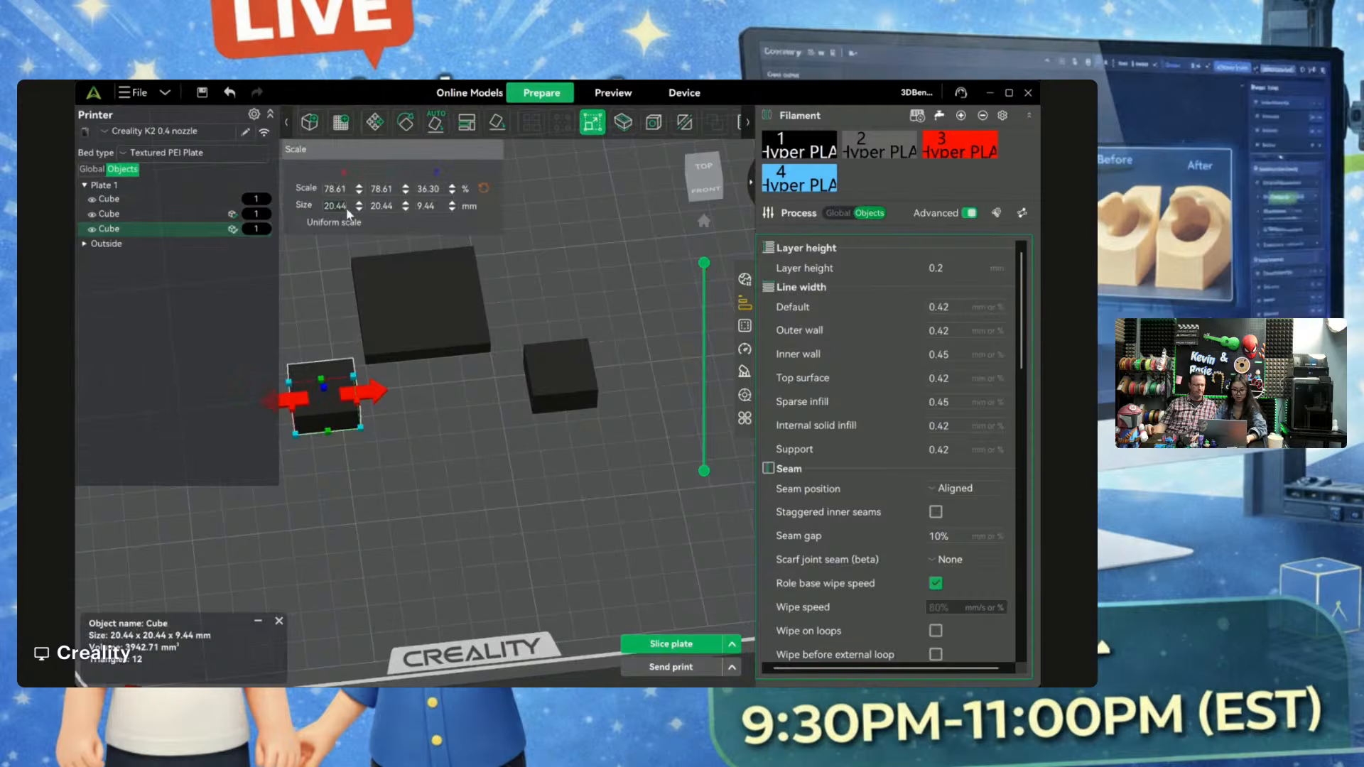
text(40)
click(389, 208)
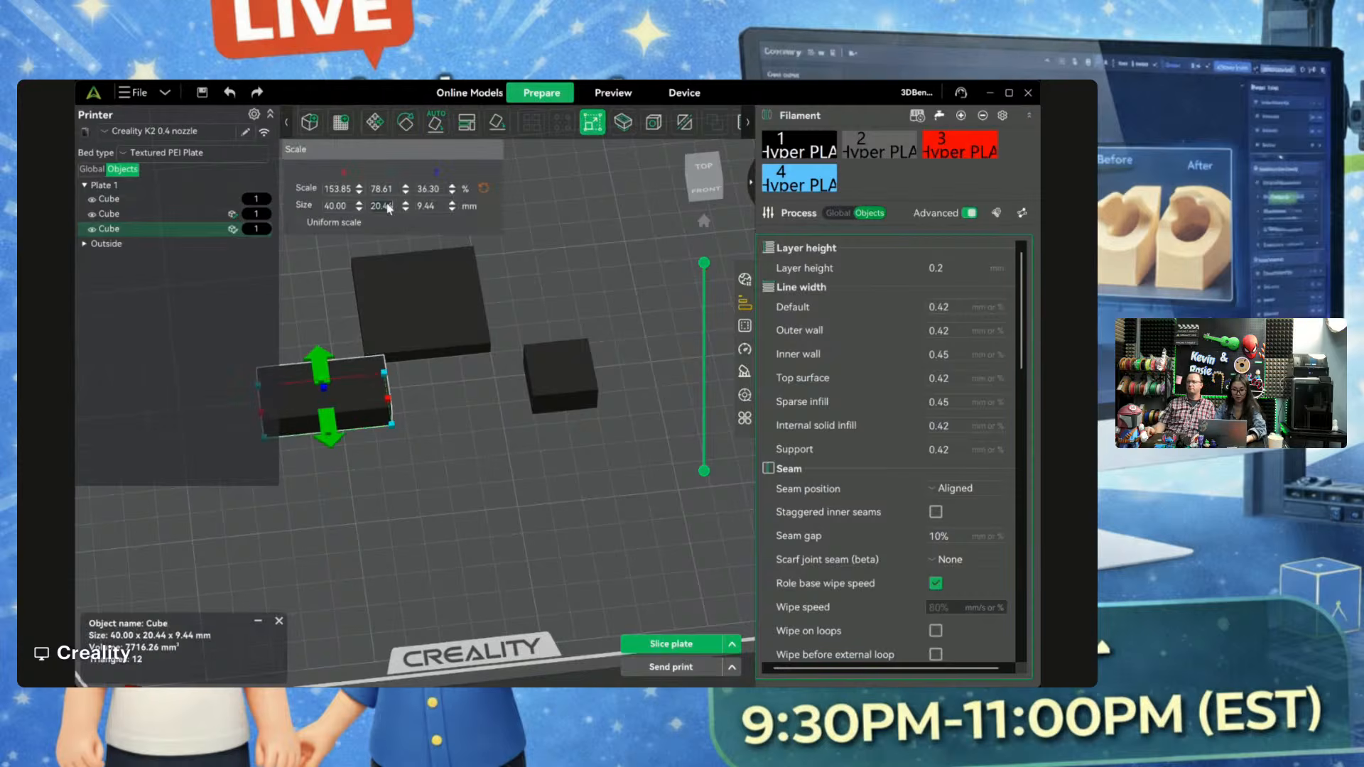
text(40)
key(Tab)
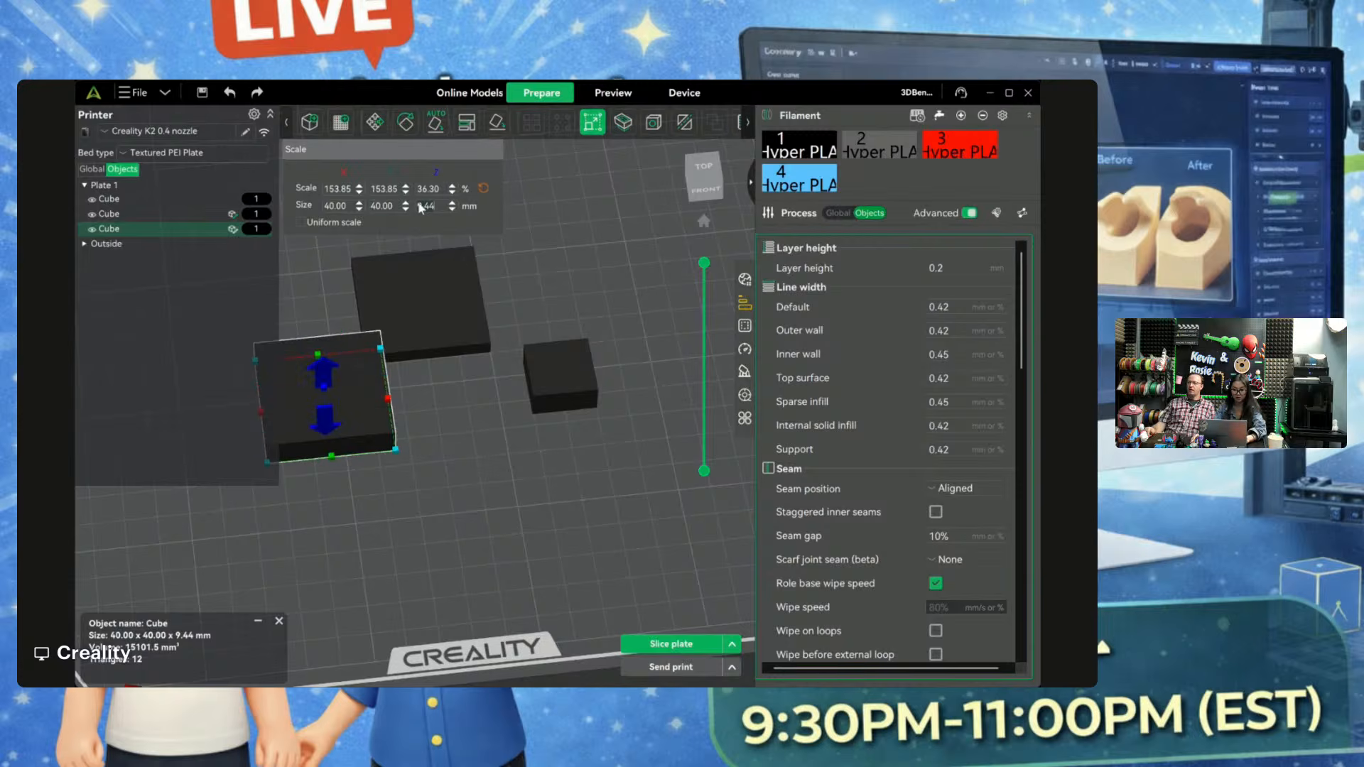
text(5)
key(Return)
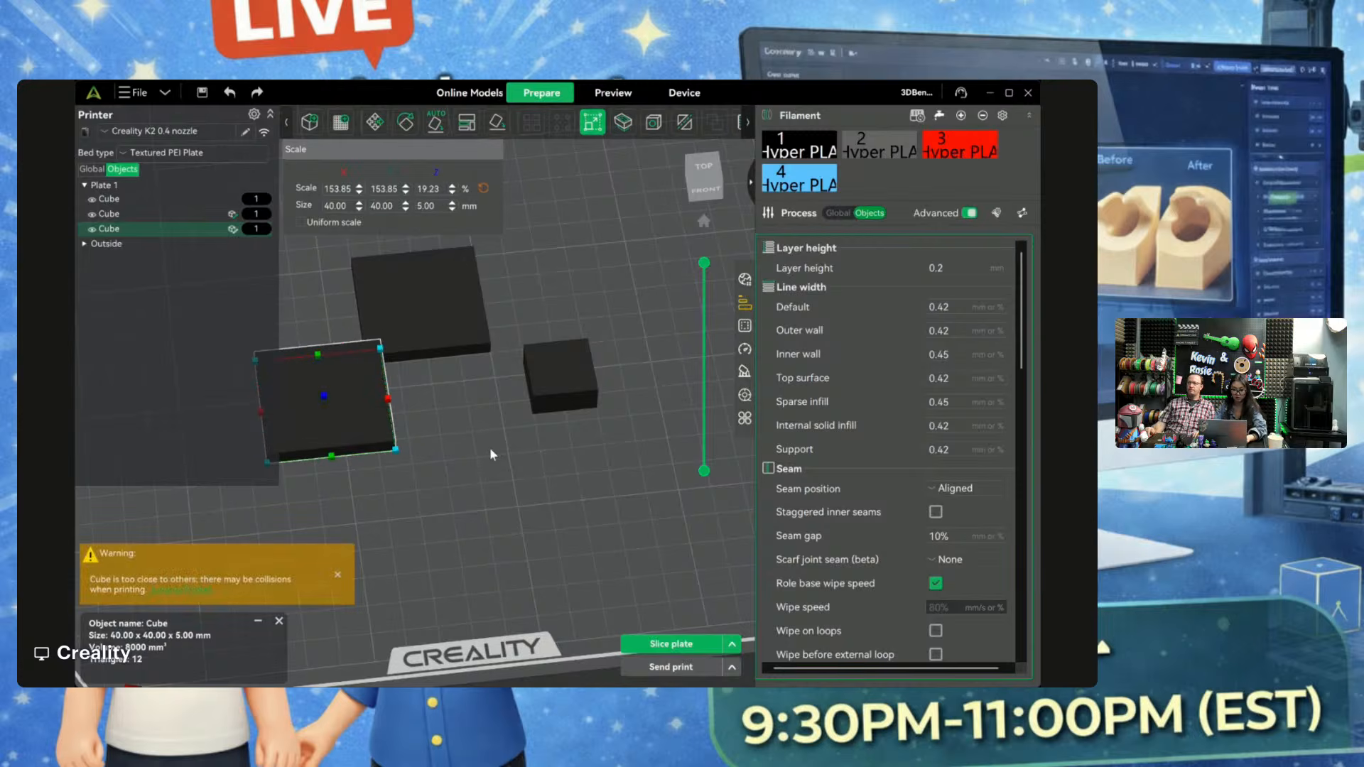
drag(329, 411, 313, 450)
Step: Resize the front-right cube to 40 × 40 × 5 mm and move it forward, away from the rear cube
click(539, 351)
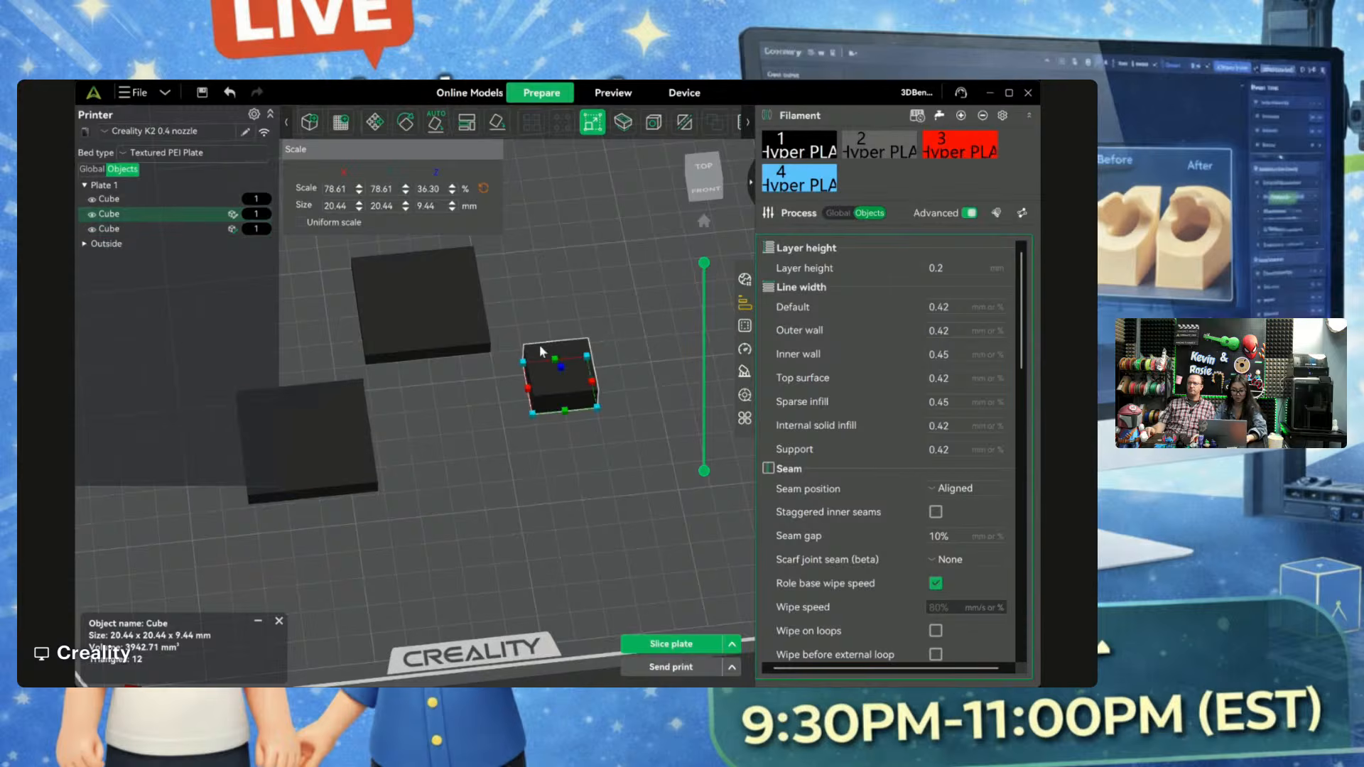
text(40)
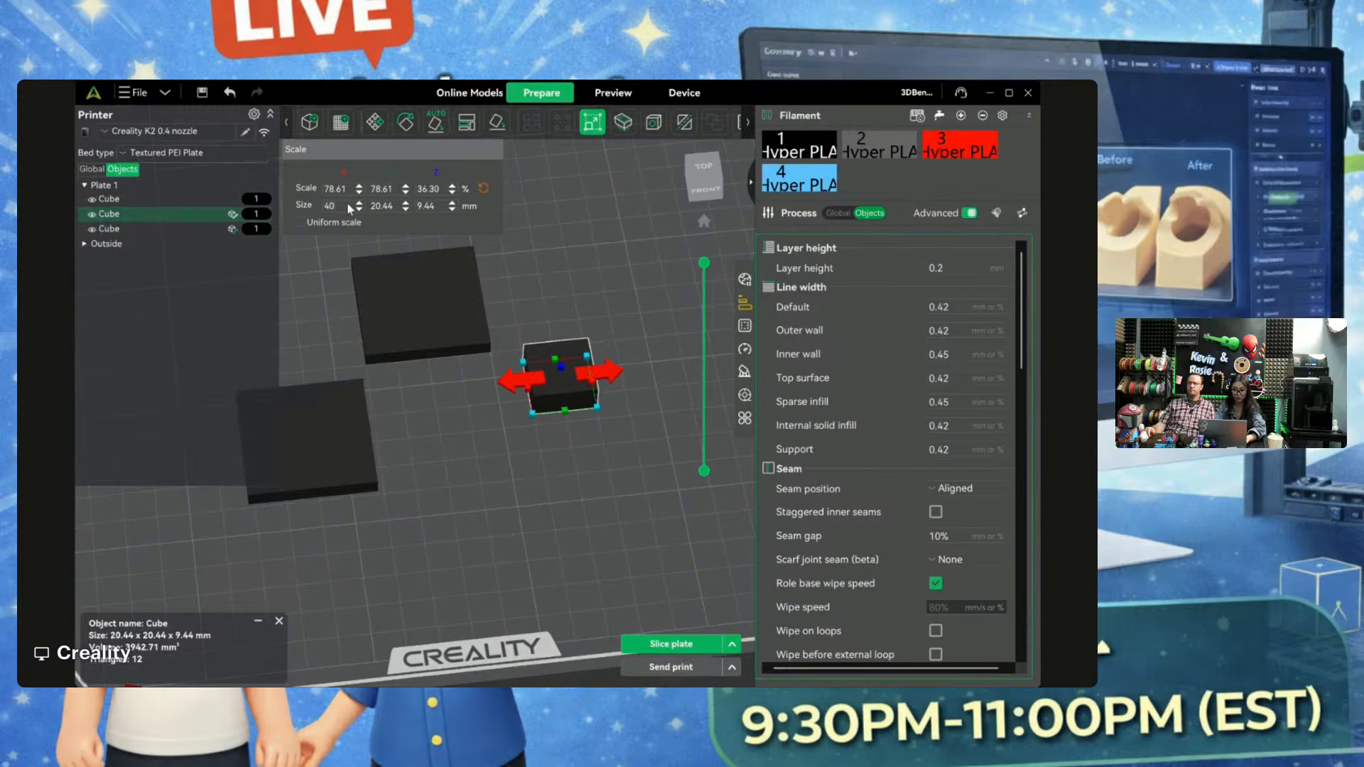
click(393, 204)
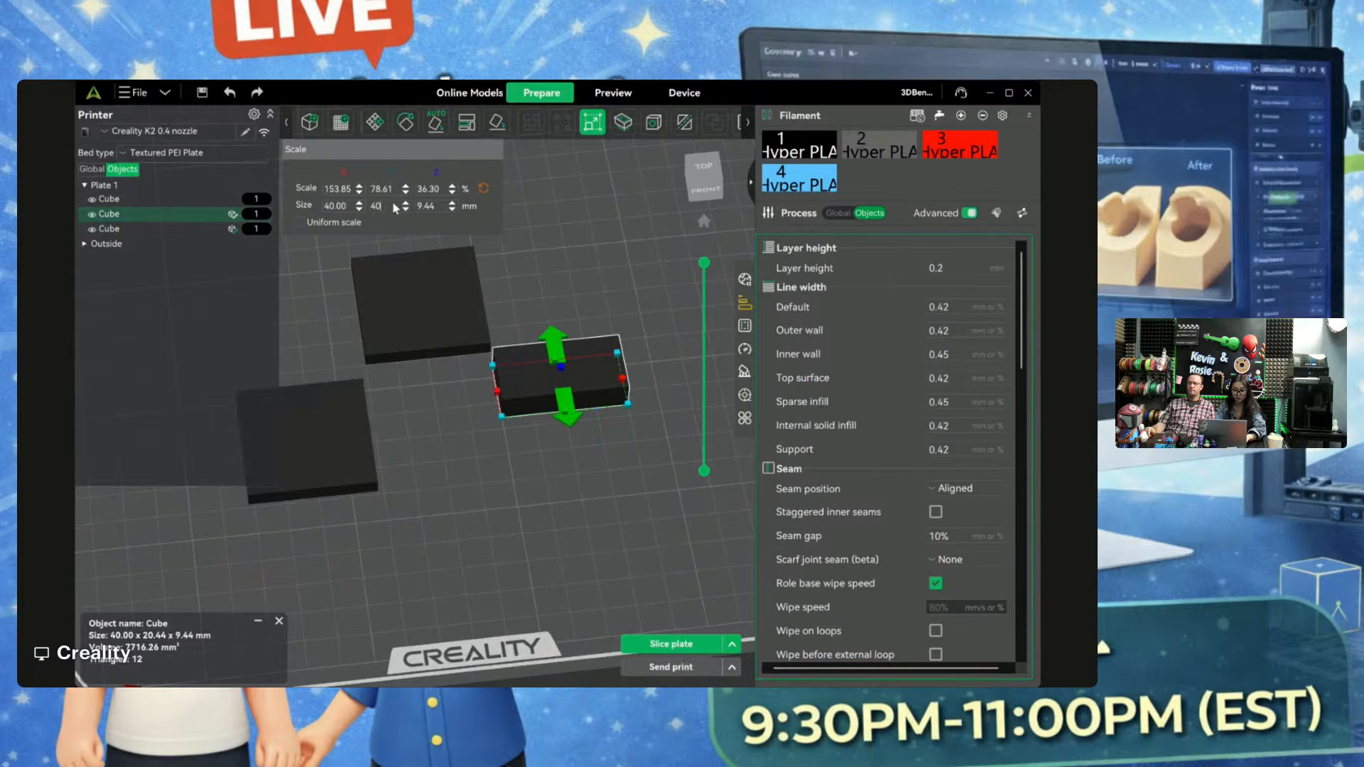
text(40)
key(Tab)
text(5)
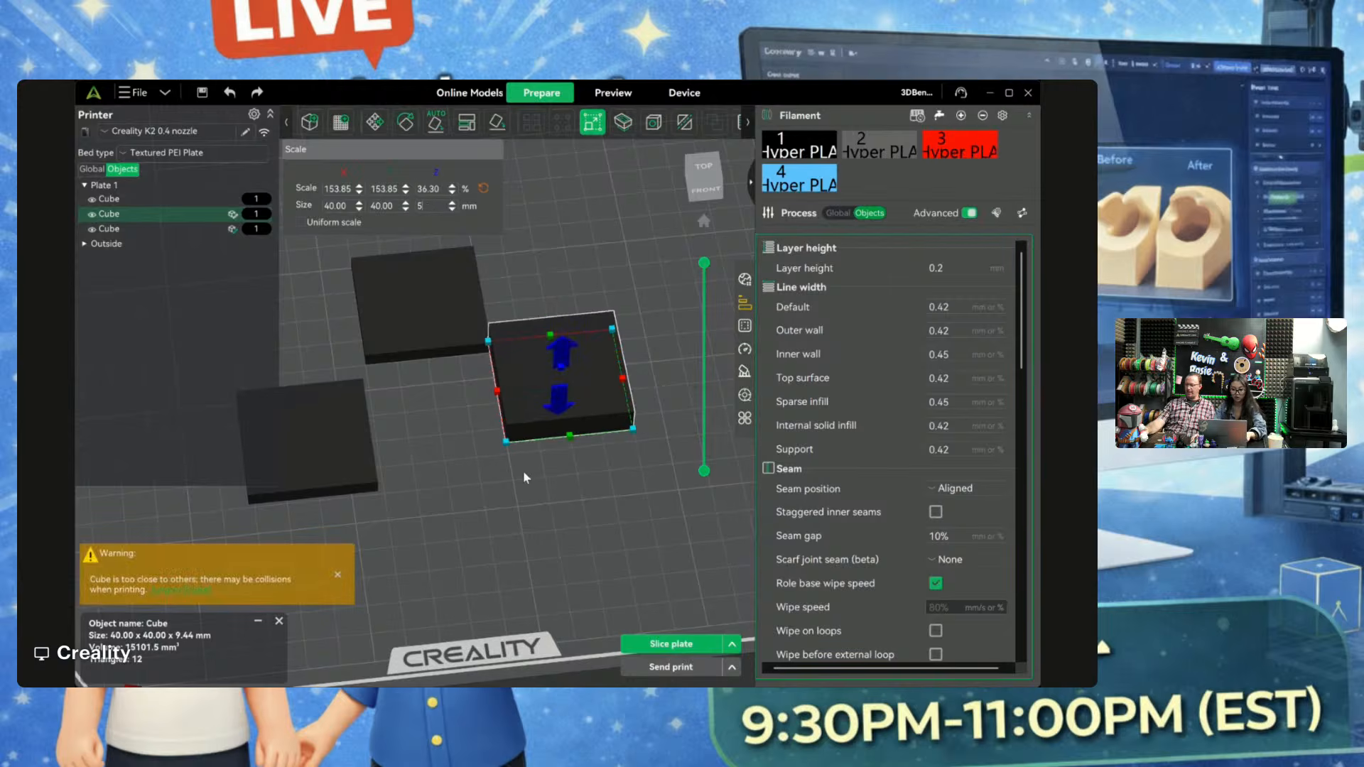
key(Return)
drag(575, 456, 579, 460)
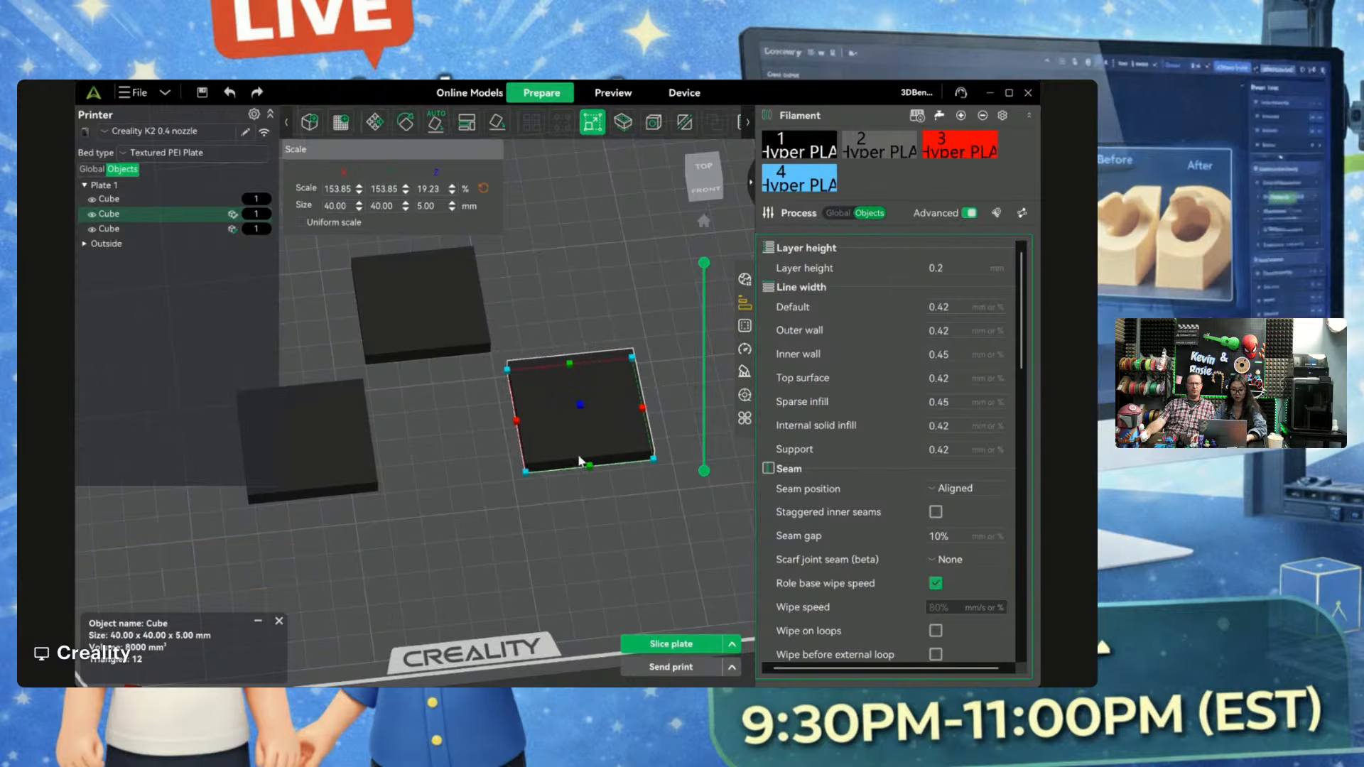
Step: Slice the plate with the enlarged cubes, check the print estimate, and return to editing the plate
click(669, 646)
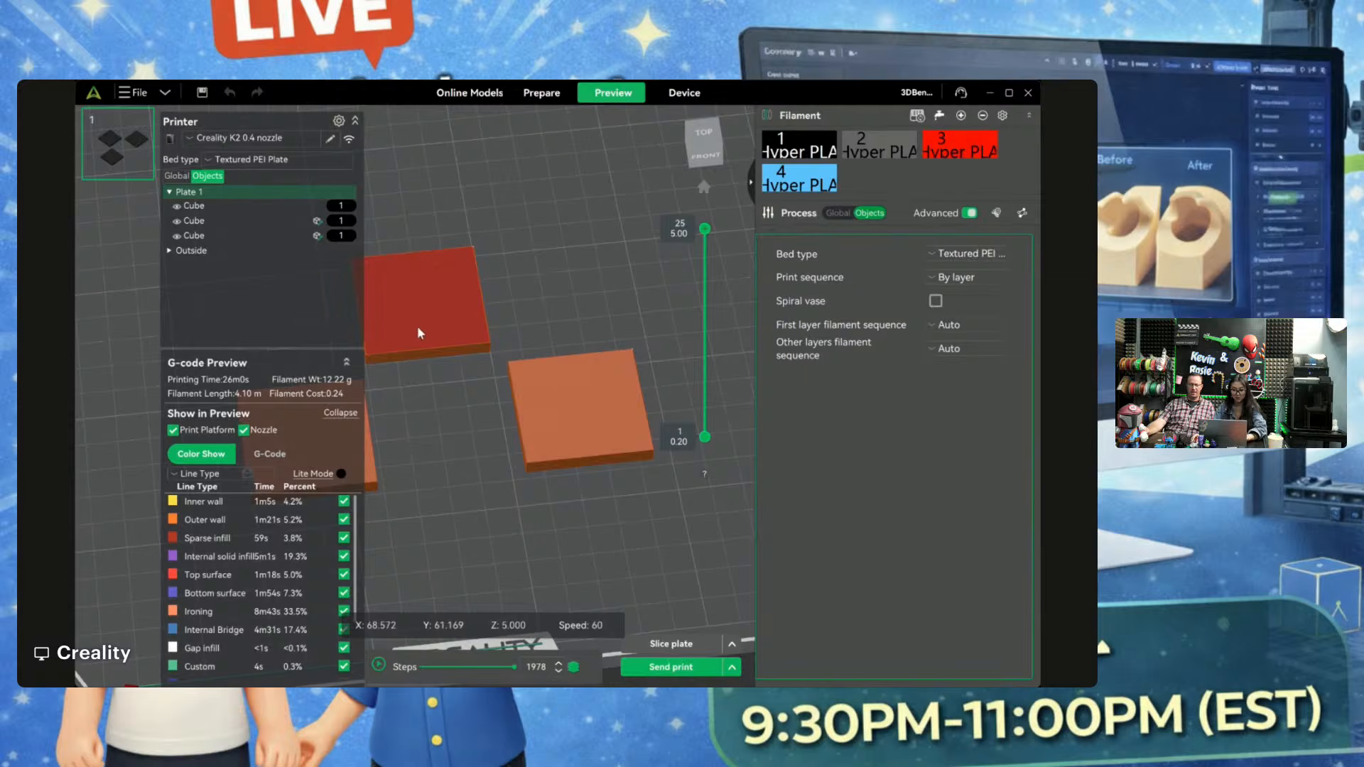
click(543, 93)
Step: Set the rear cube's X size to 20 mm and try to set its Y size to 20 mm
click(423, 273)
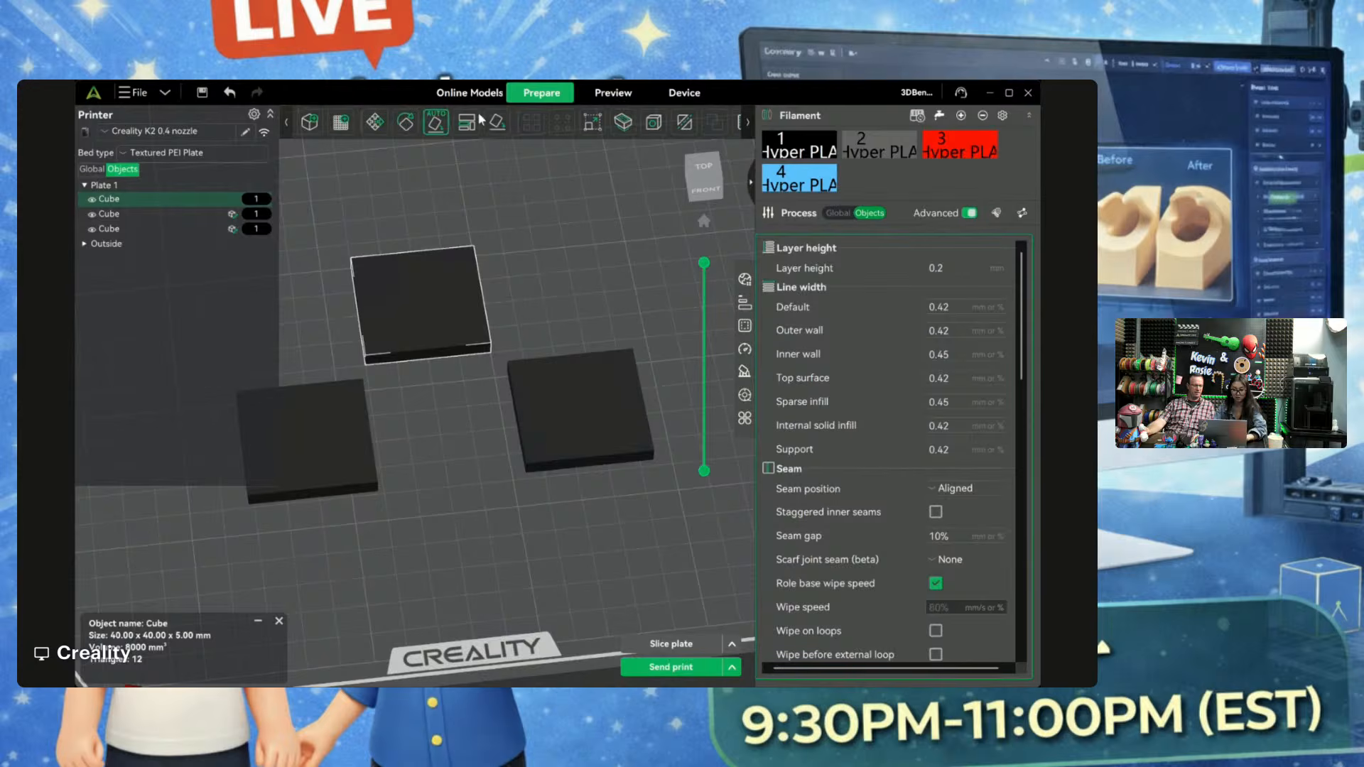
click(590, 123)
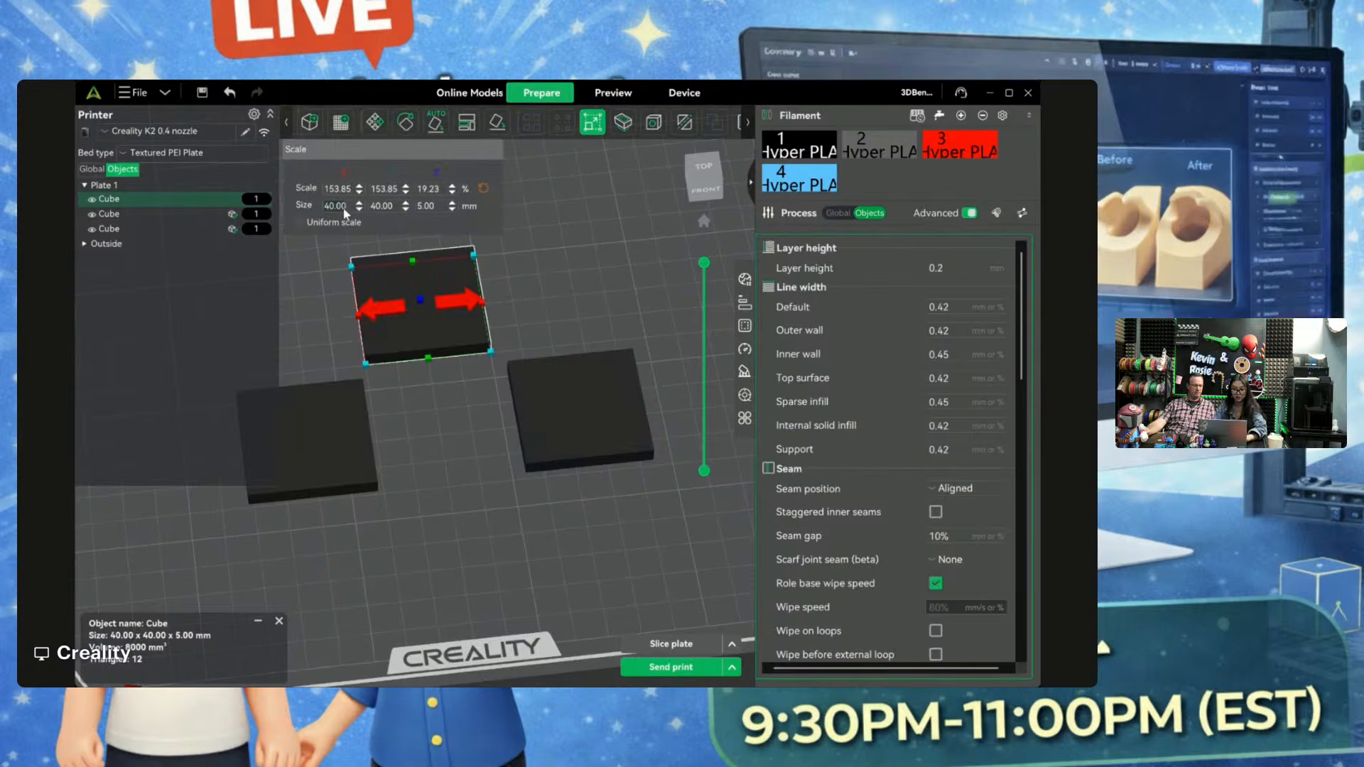
double_click(341, 206)
text(20)
double_click(379, 206)
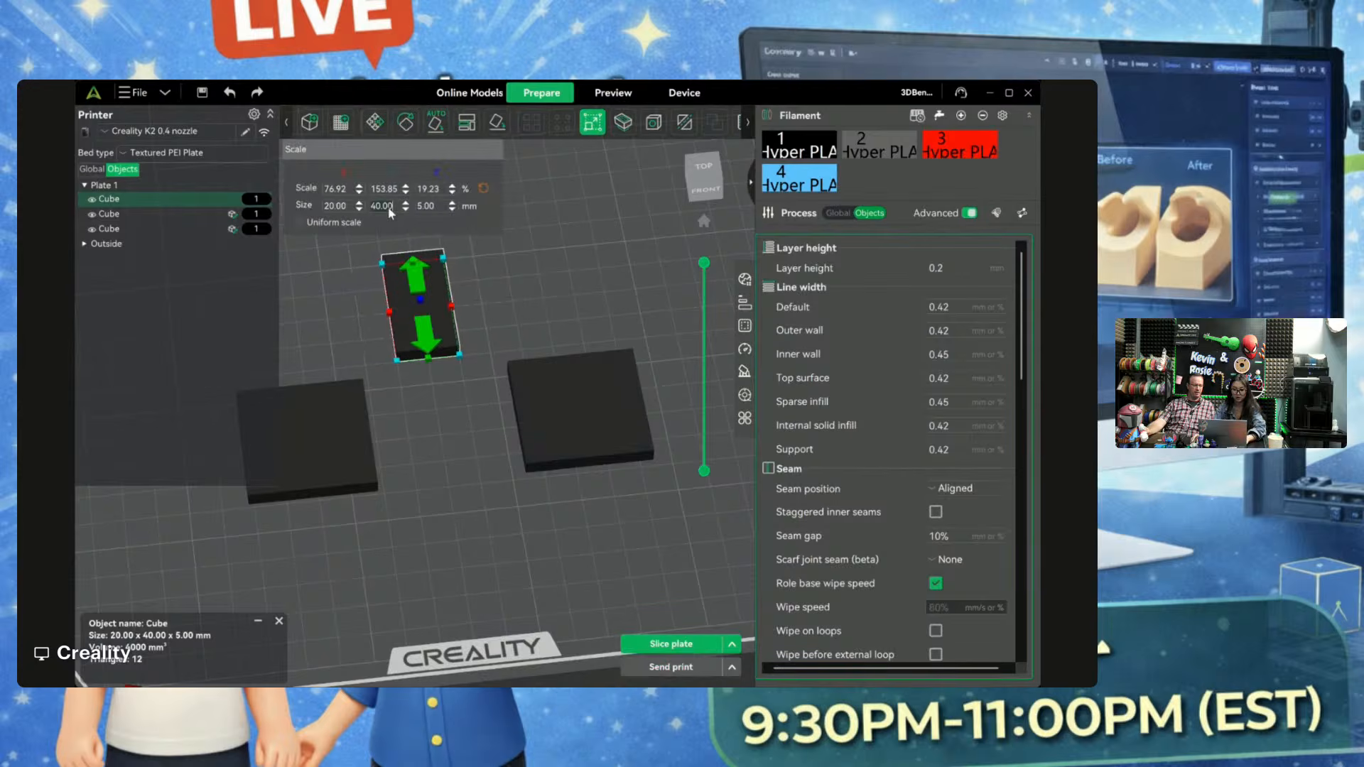
text(20)
click(426, 423)
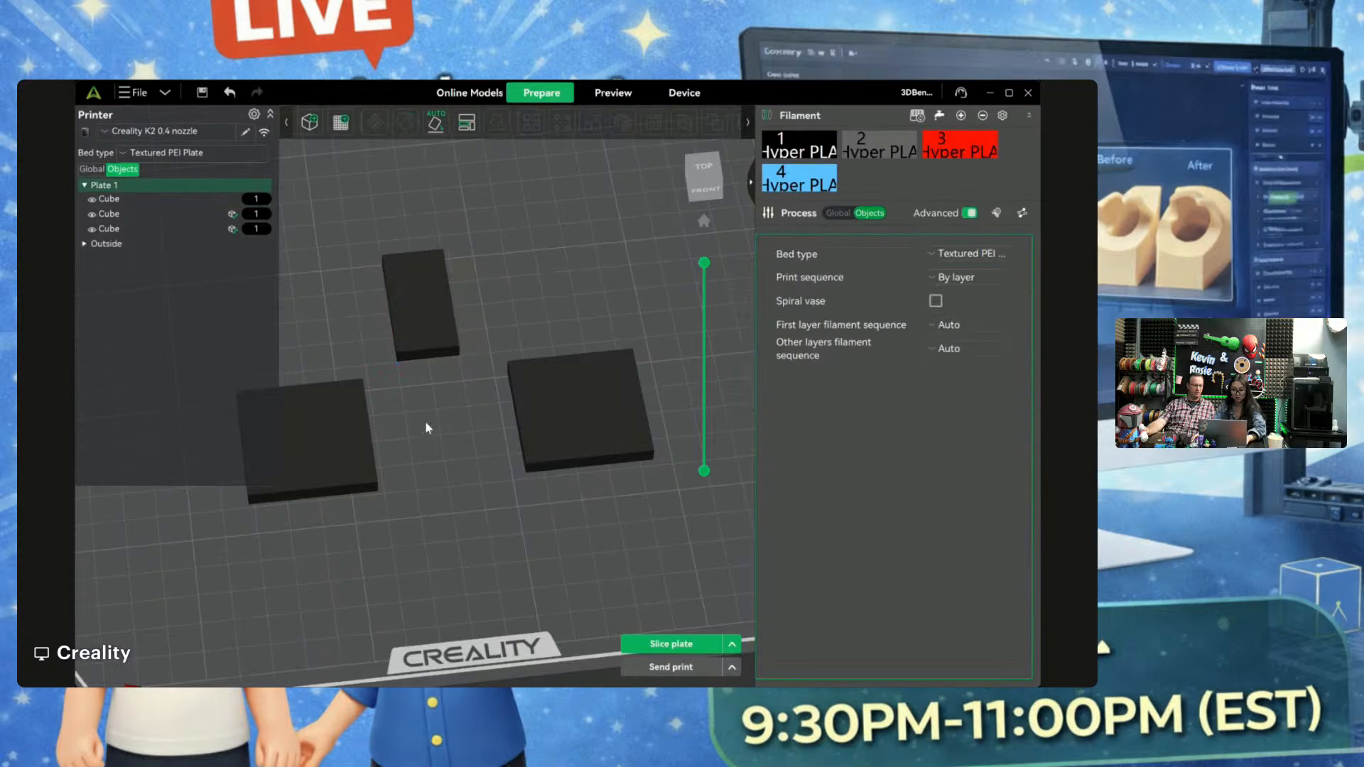
Step: Set both the X and Y sizes of the rear cube to 30 mm
click(435, 309)
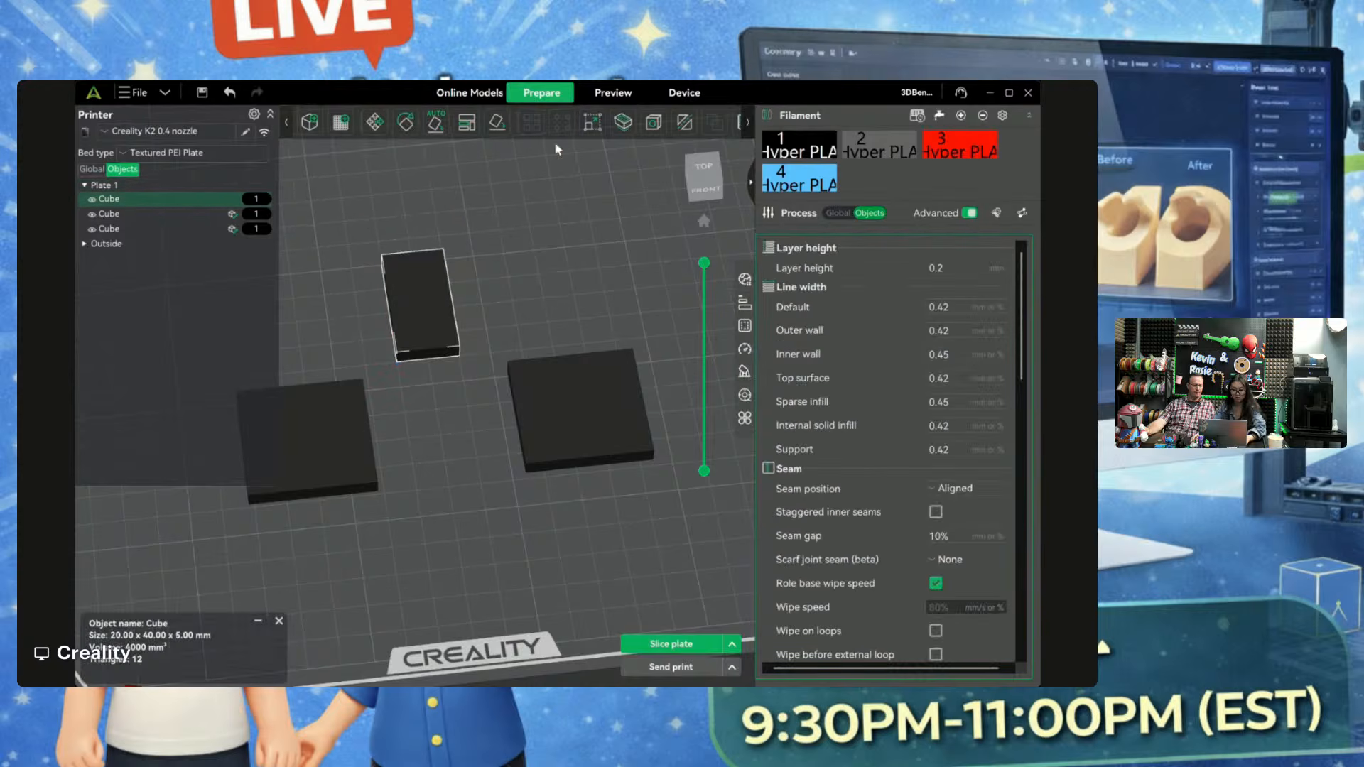
key(s)
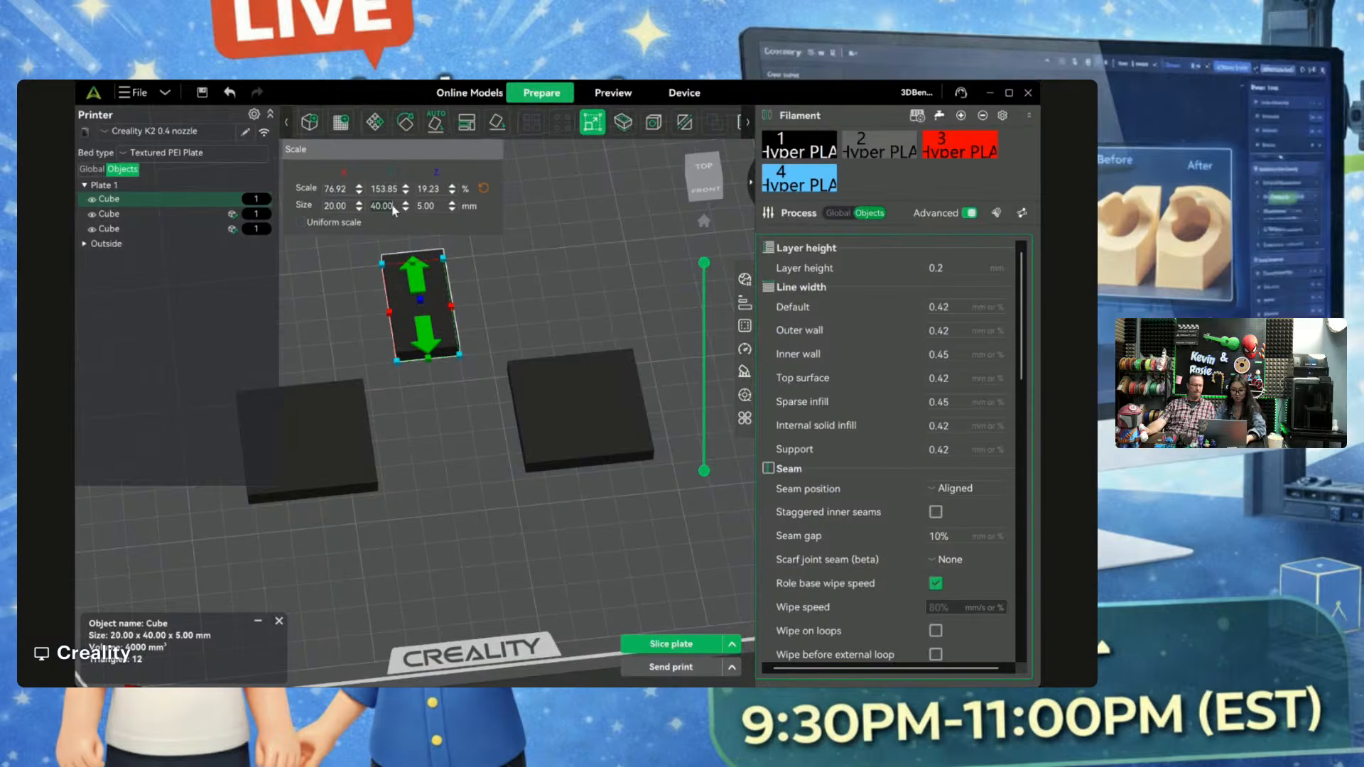
key(ctrl+z)
double_click(340, 206)
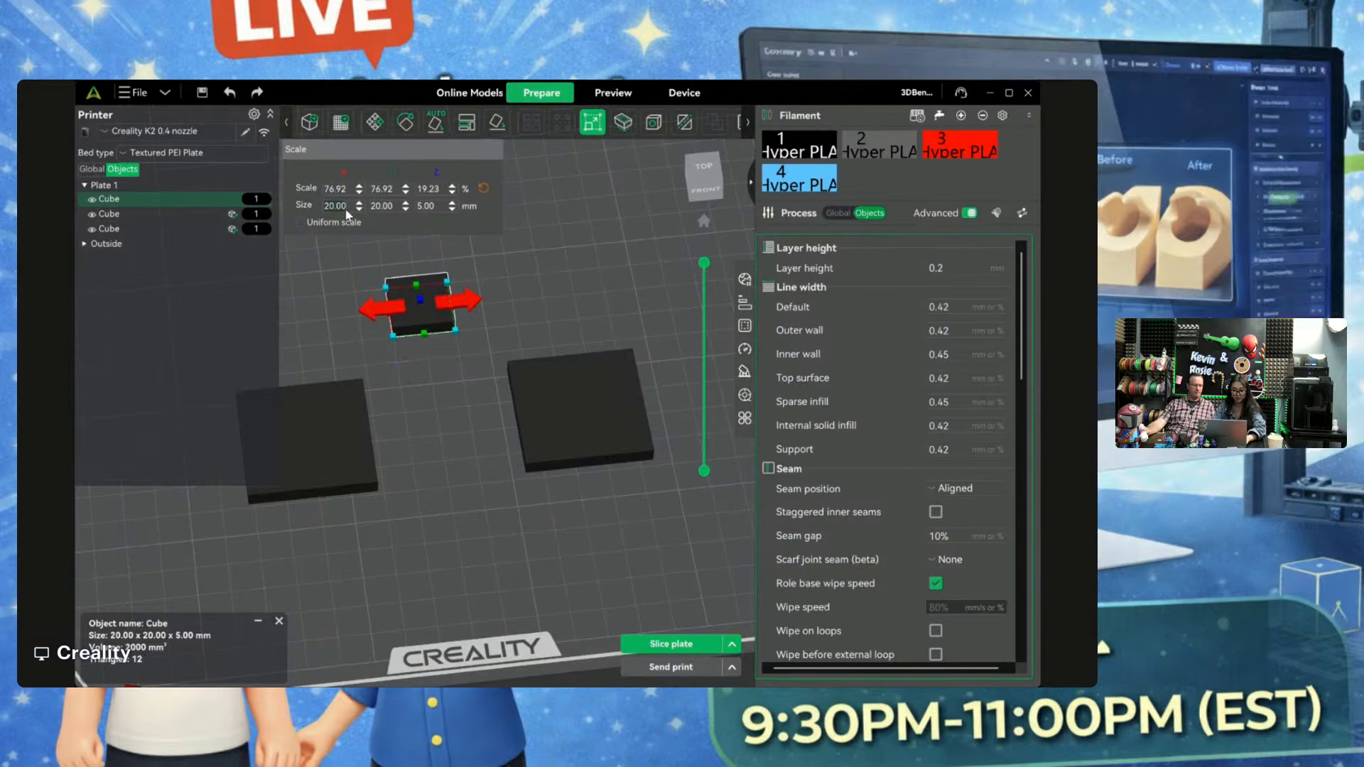
text(30)
key(Tab)
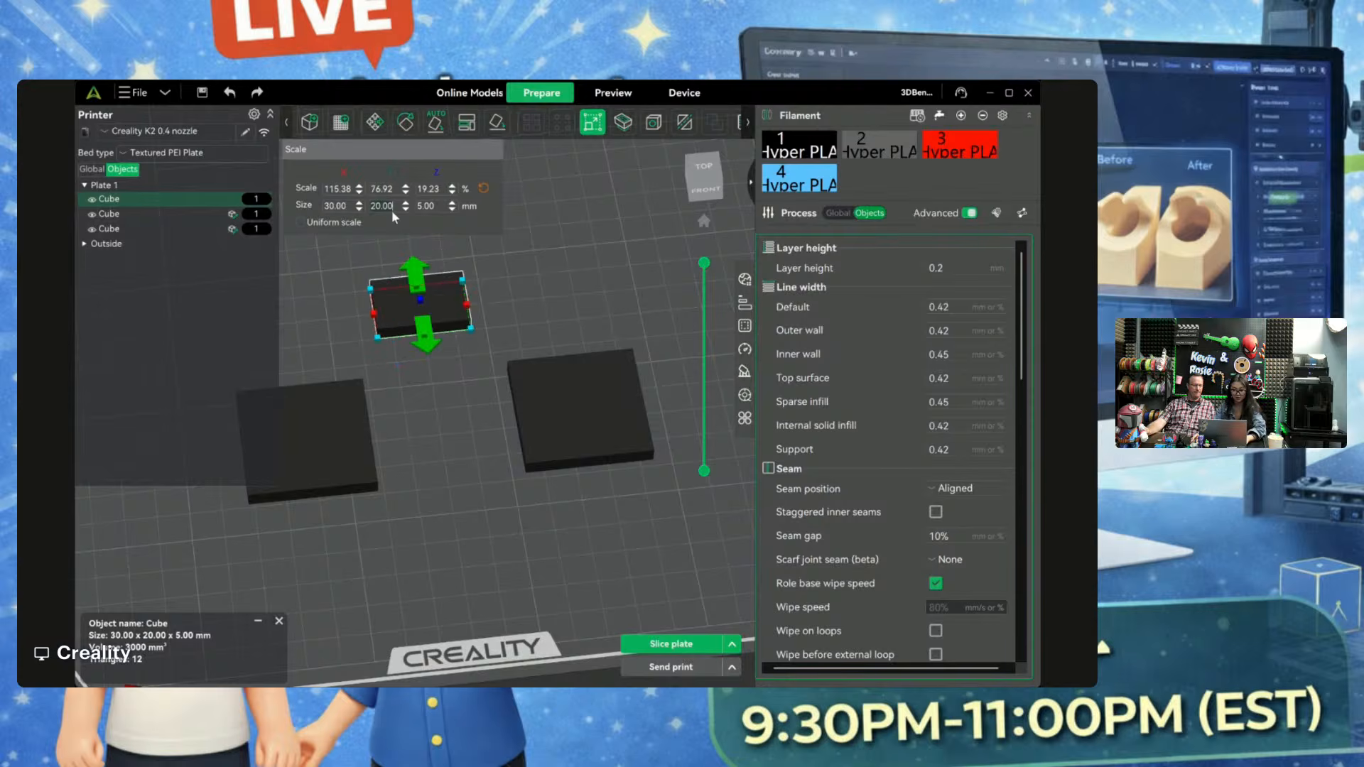
key(Return)
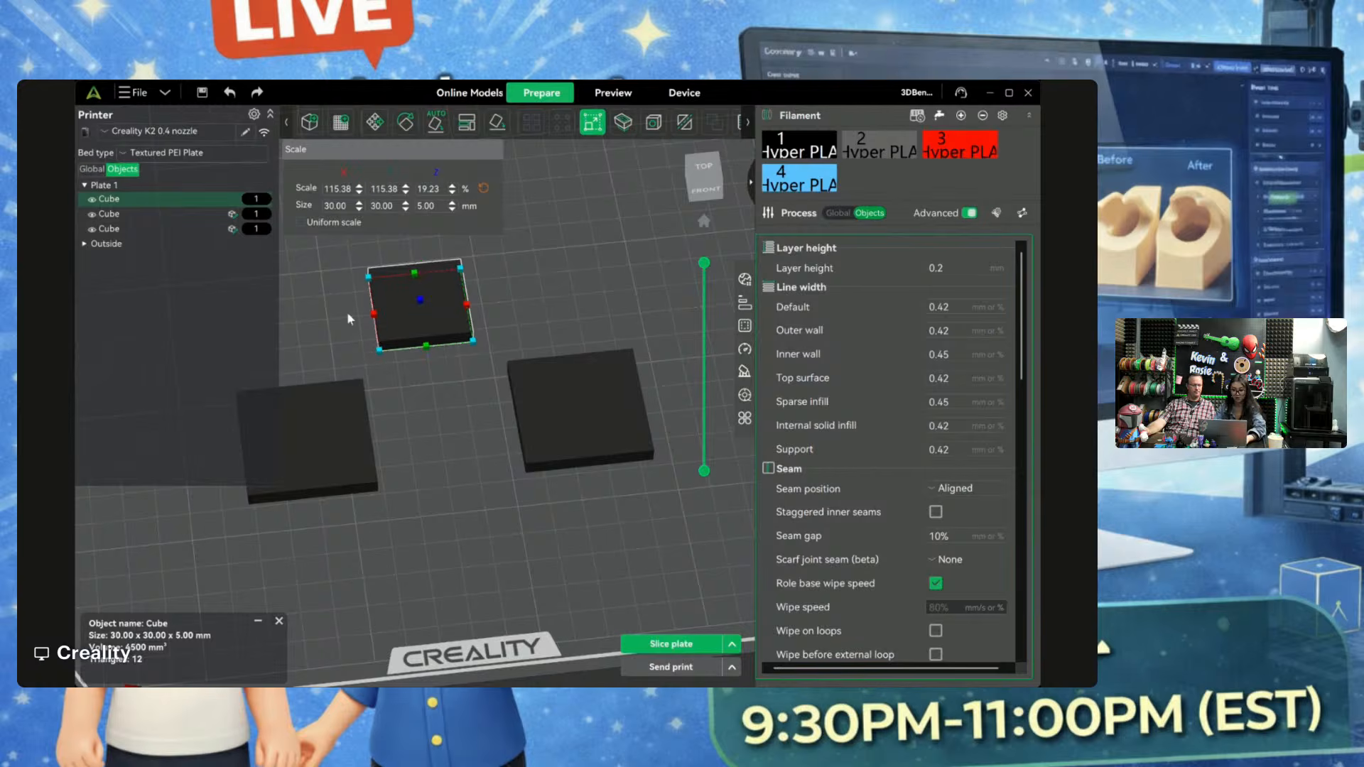
Step: Set both the X and Y sizes of the front-left cube to 30 mm
click(305, 420)
double_click(331, 208)
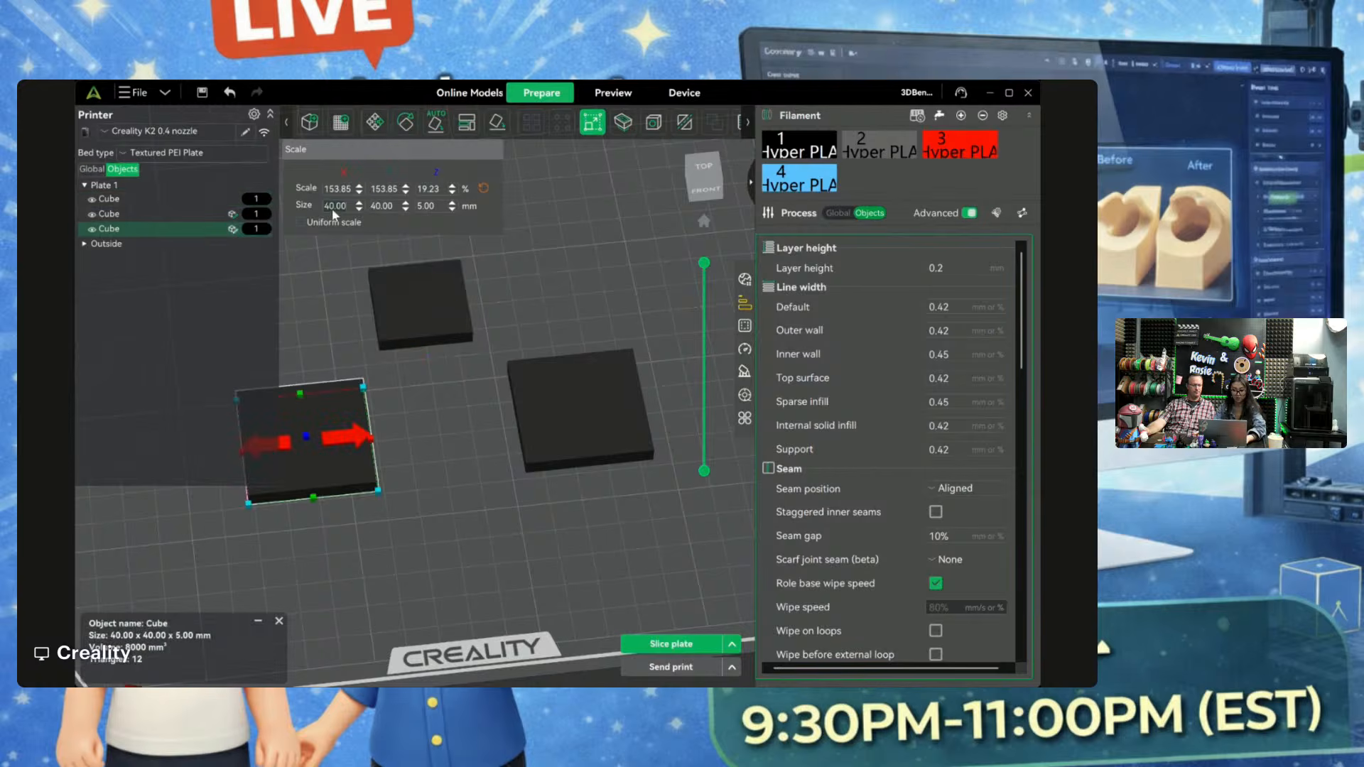
text(30)
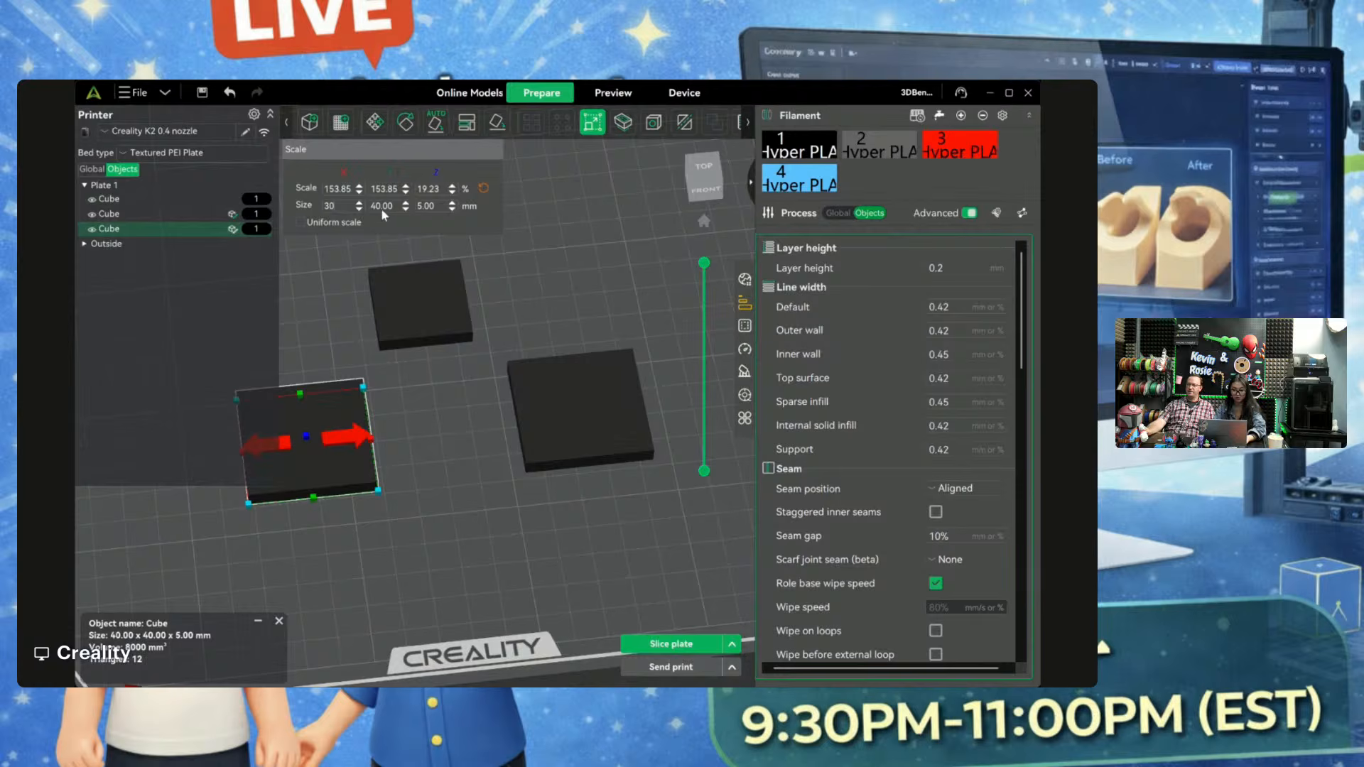
key(Tab)
text(30)
key(Return)
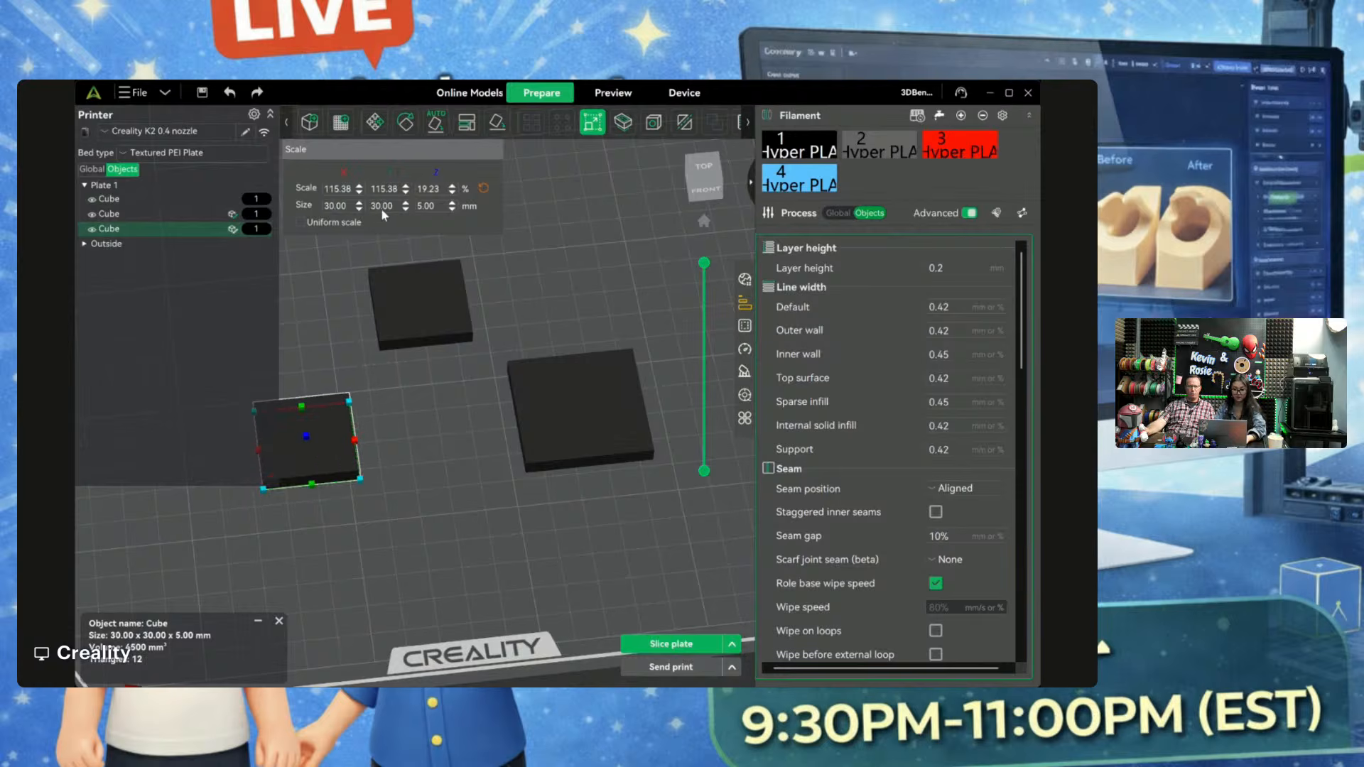
Step: Set both the X and Y sizes of the remaining 40 mm cube to 30 mm
click(534, 367)
double_click(332, 206)
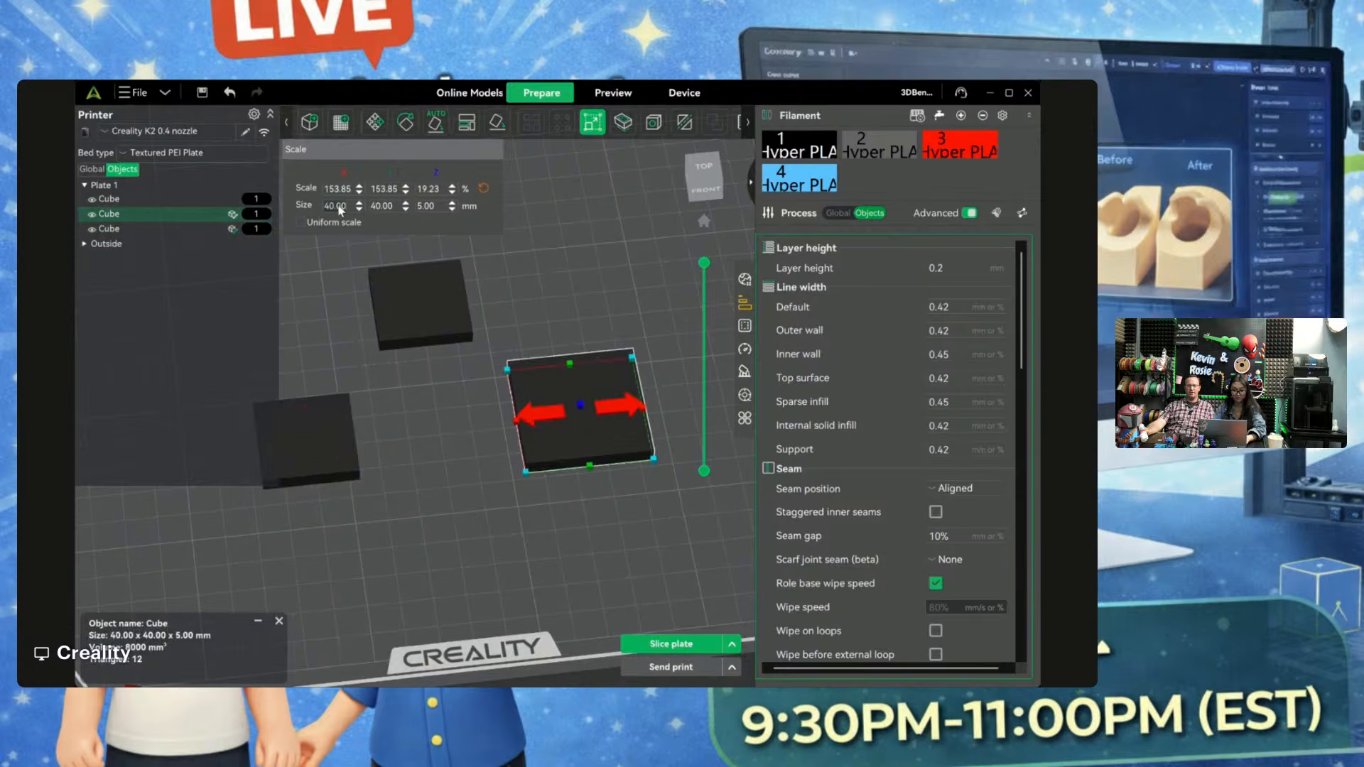
text(30)
key(Return)
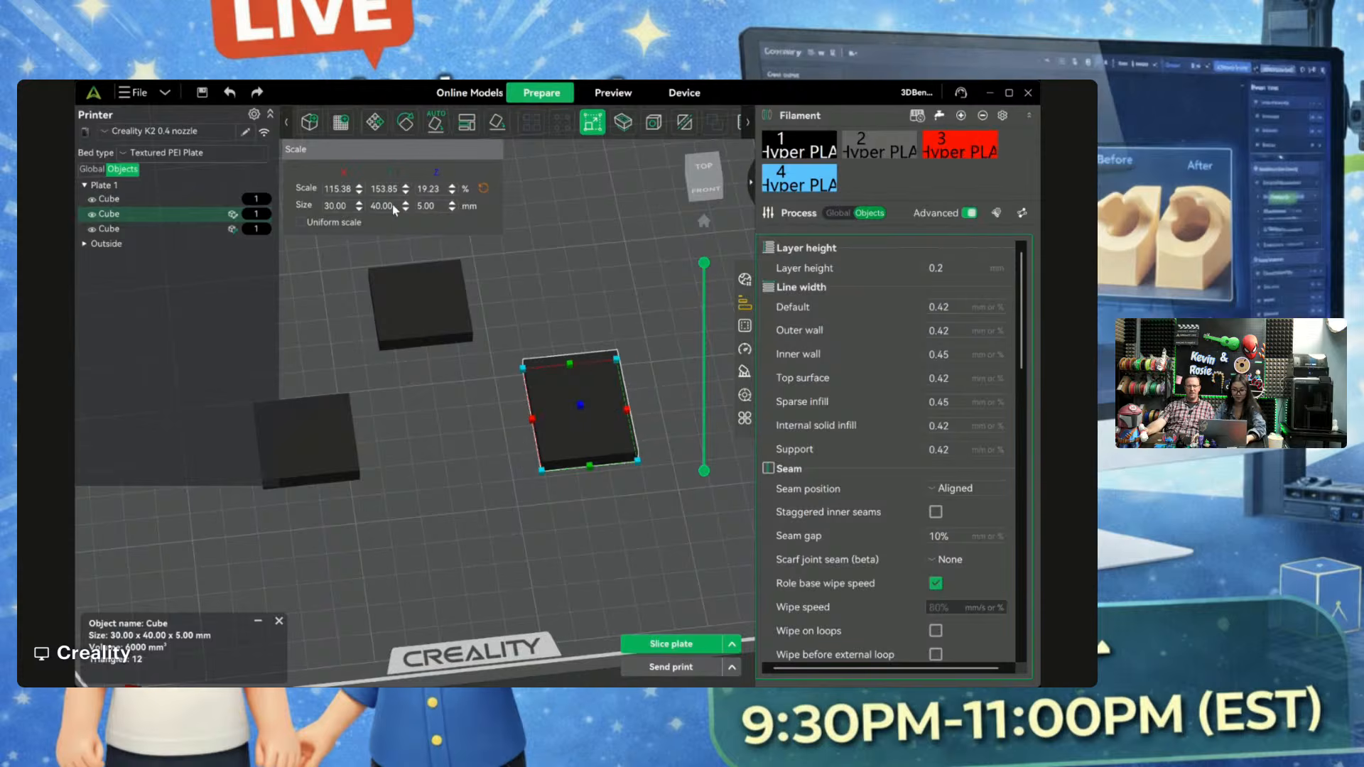
click(389, 206)
text(30)
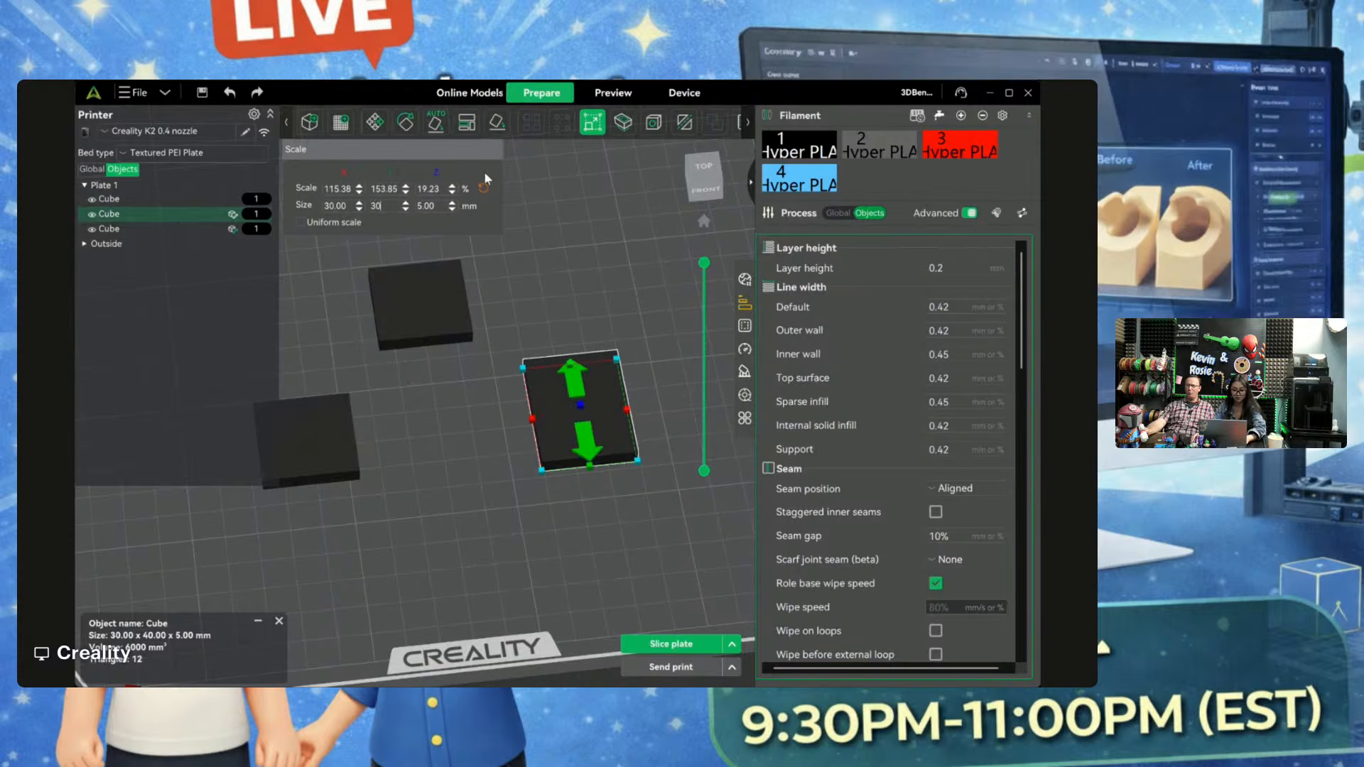
key(Return)
click(543, 352)
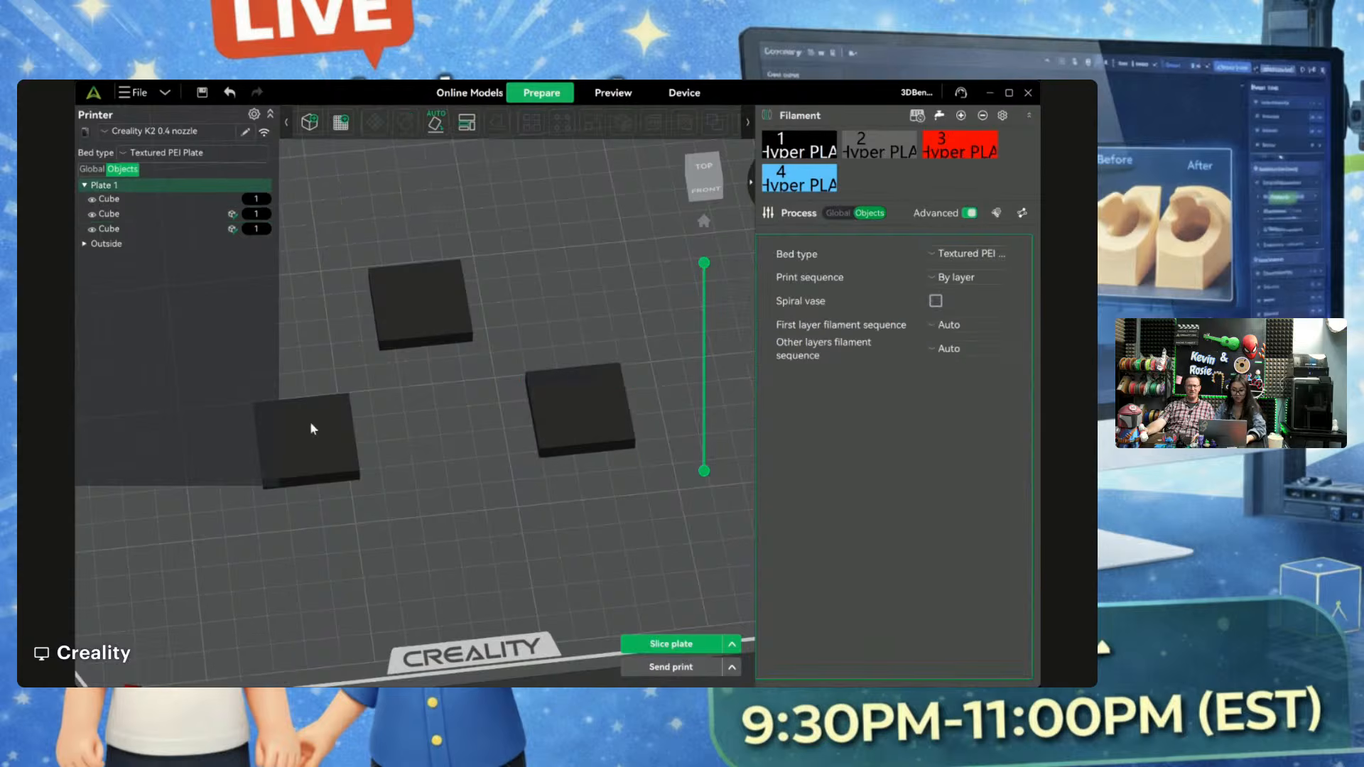
Step: Slice the plate with the three resized cubes and pause its print job on the K2 printer
click(660, 644)
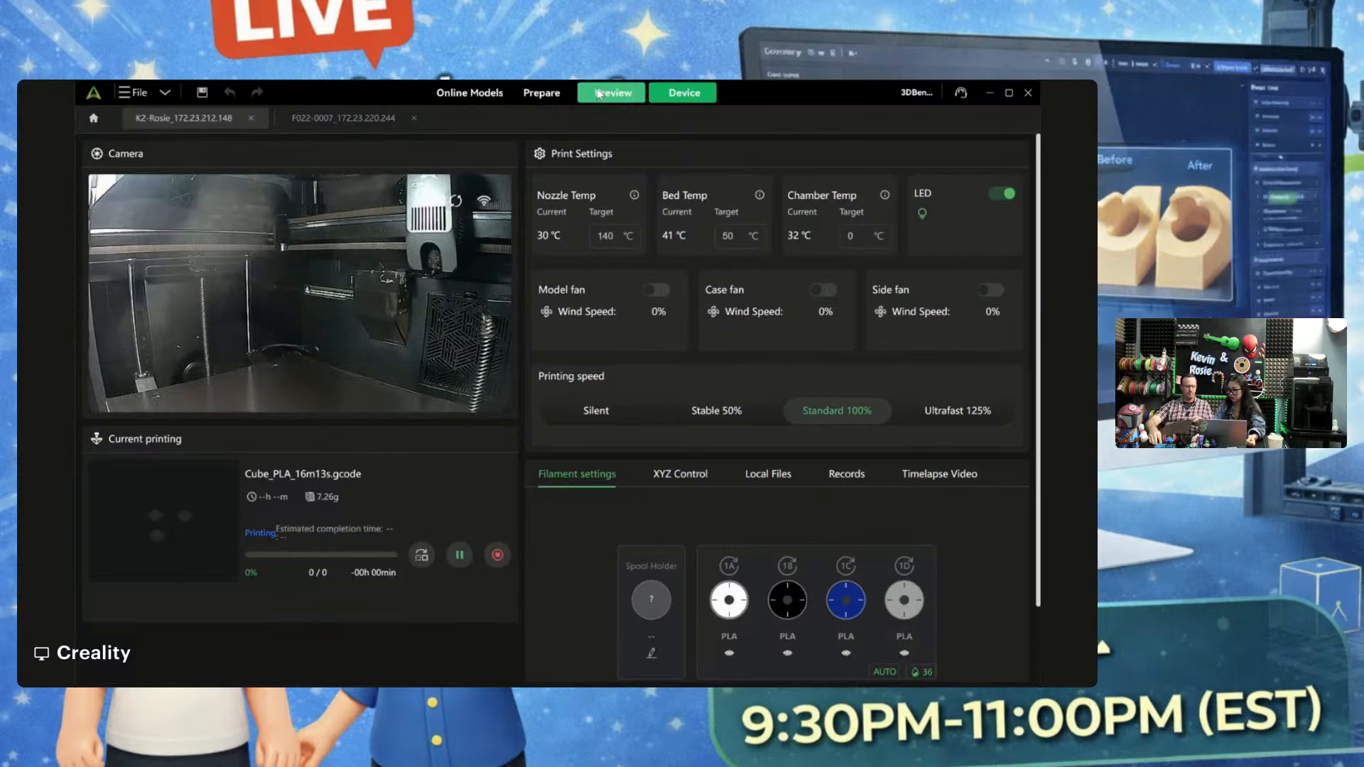
click(460, 555)
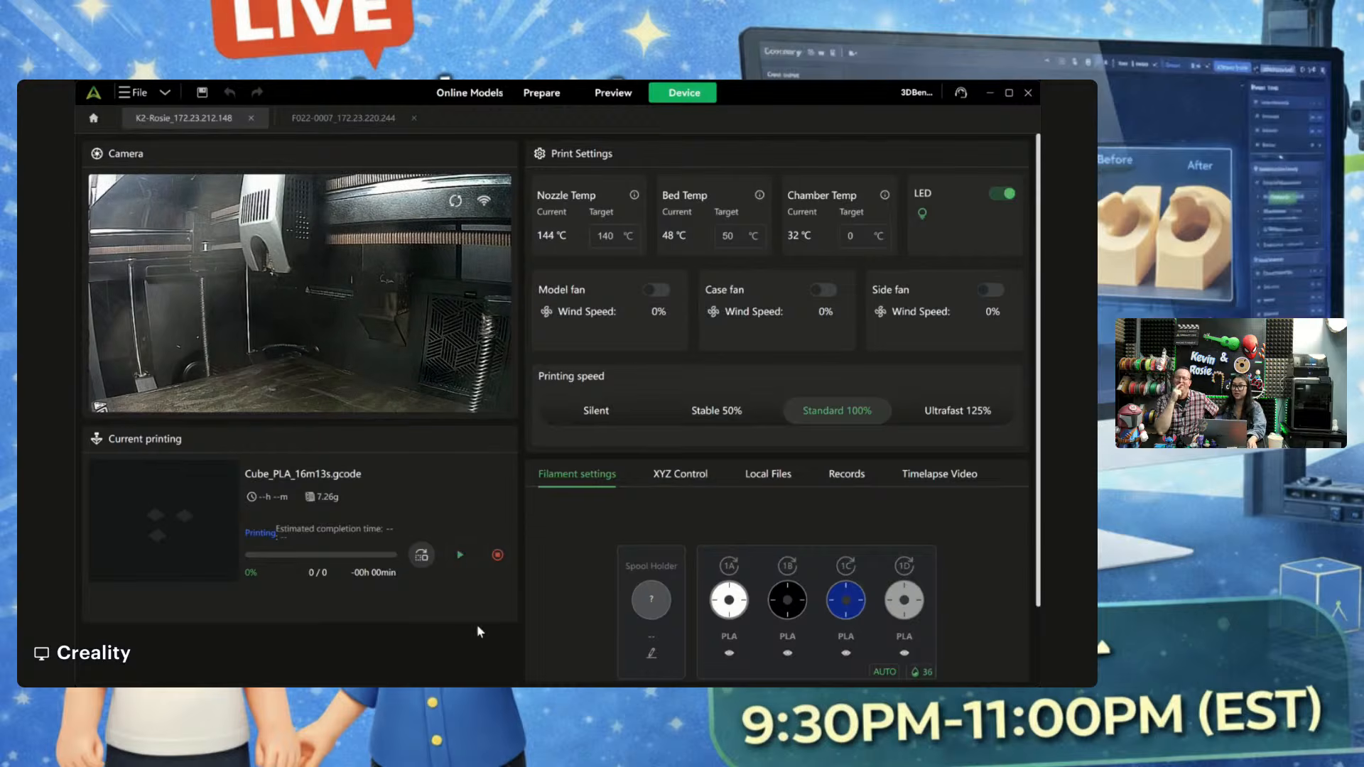
Step: Check the sliced preview of the cubes and the printer's status, and return to editing the plate
click(613, 92)
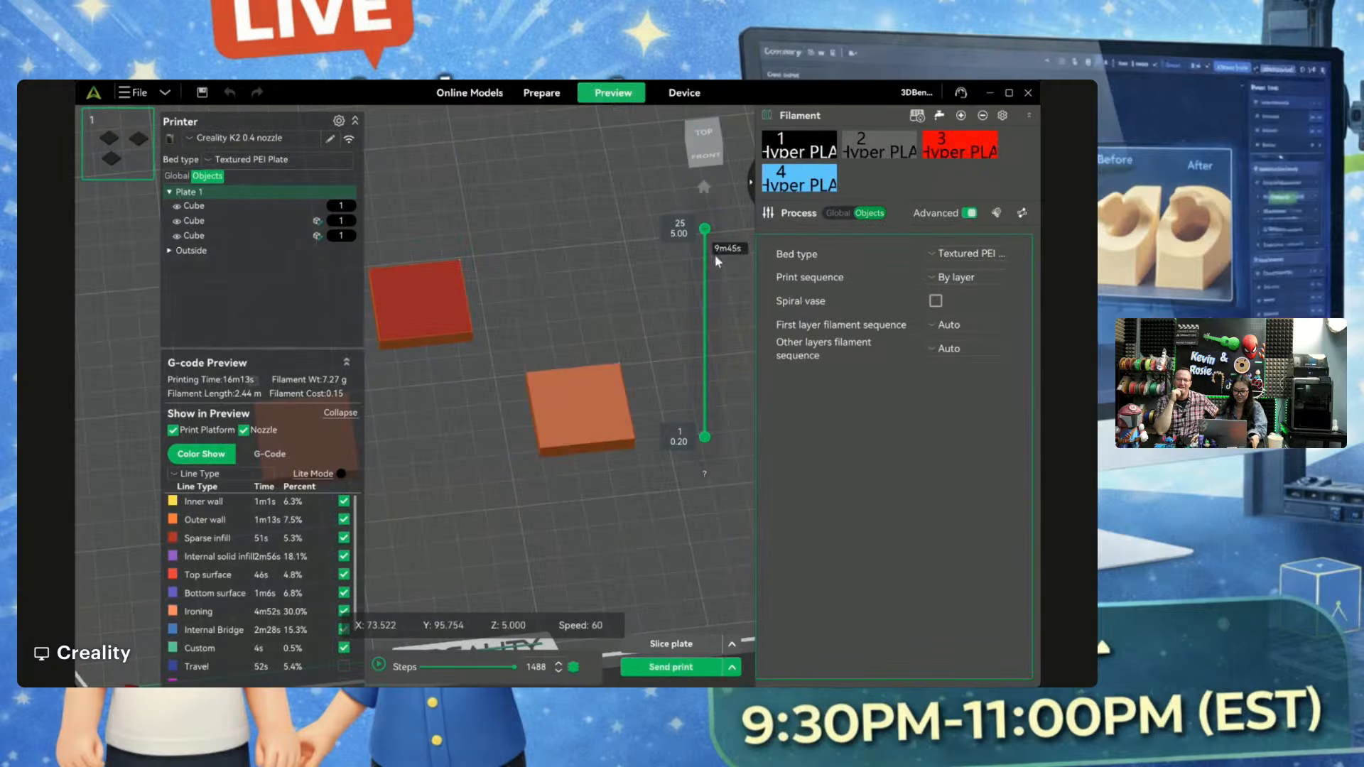
click(683, 92)
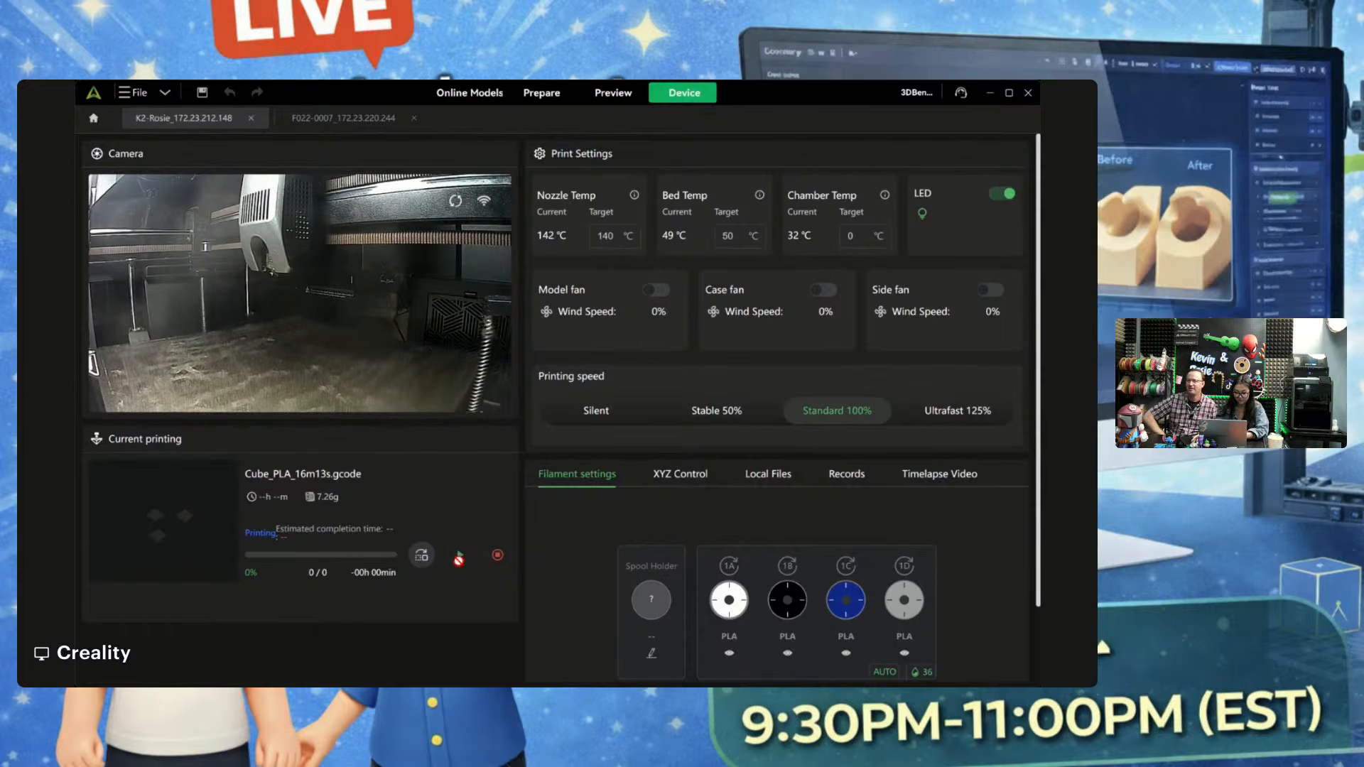
click(542, 92)
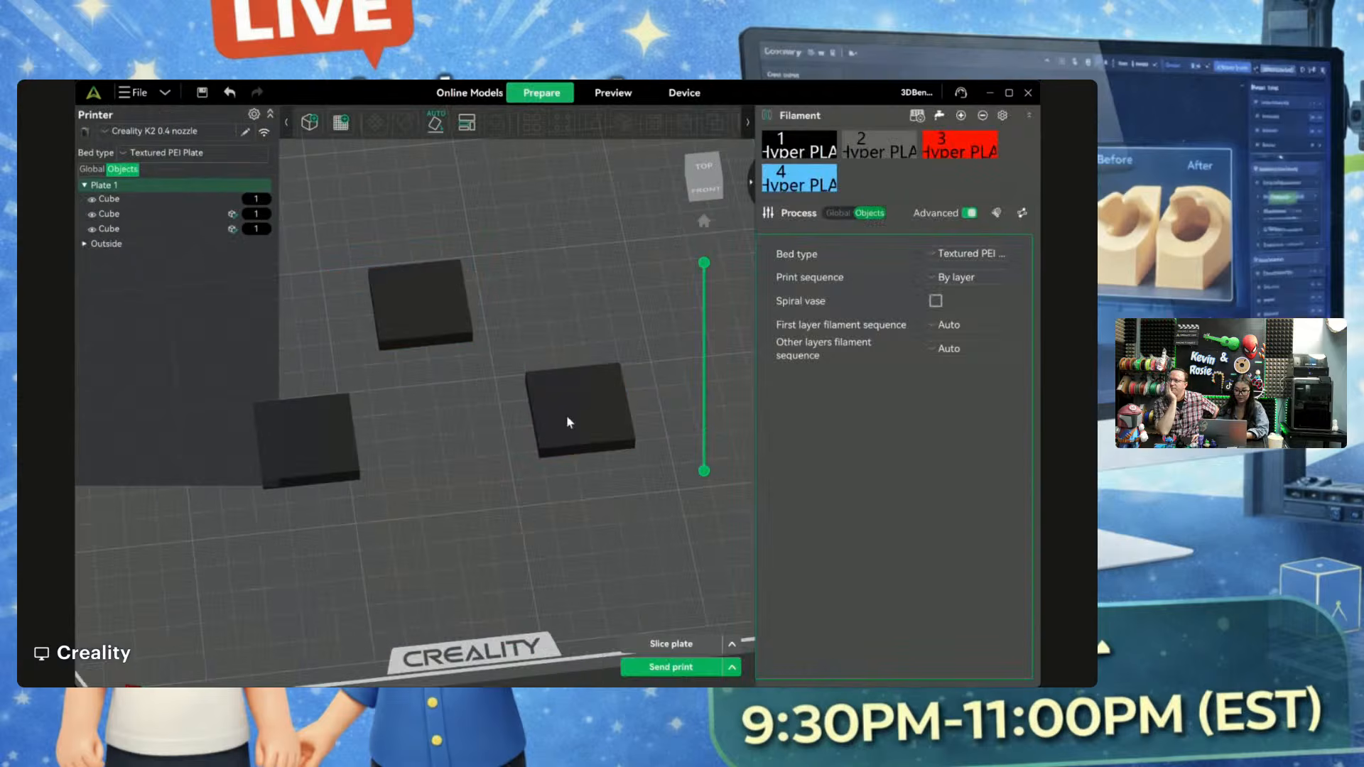
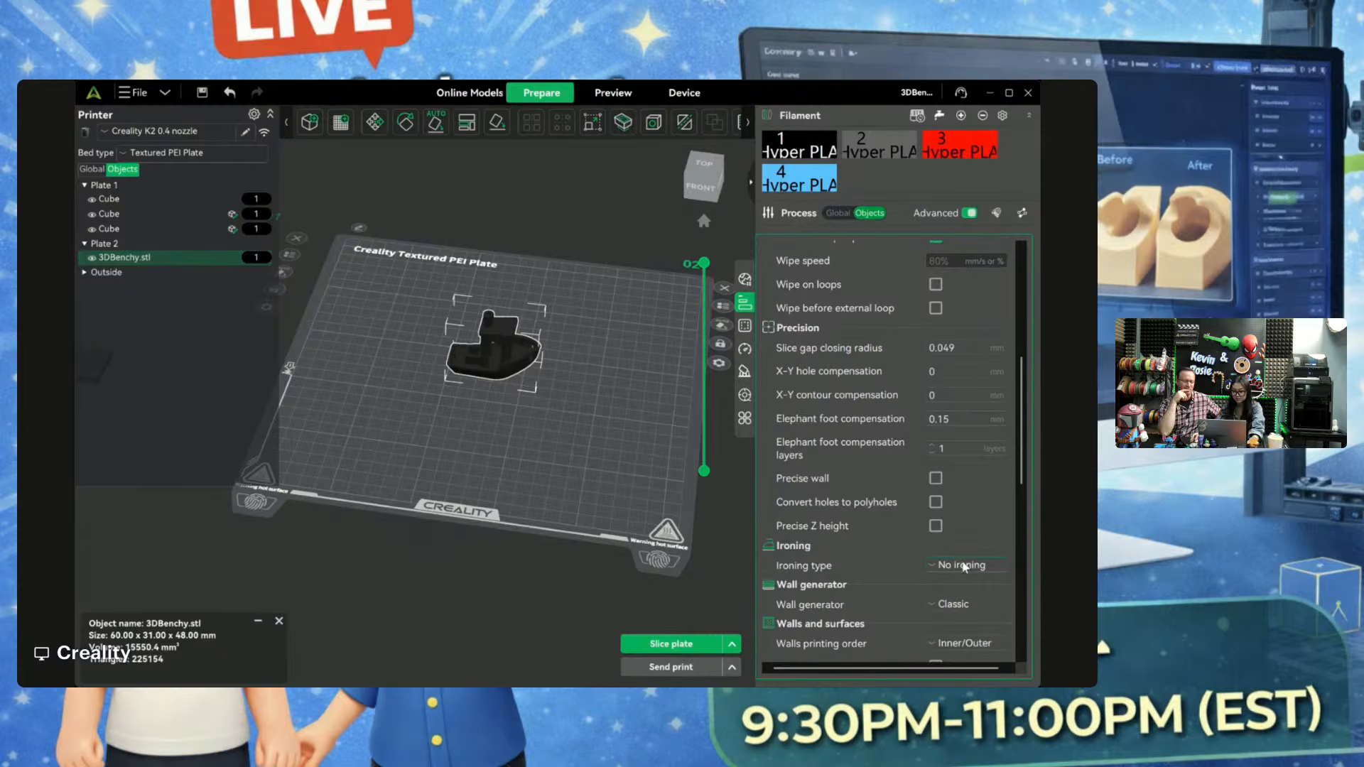
Step: Set the 3DBenchy's ironing type to All solid layers and its sparse infill density to 100%
click(973, 637)
scroll(966, 499, down, 3)
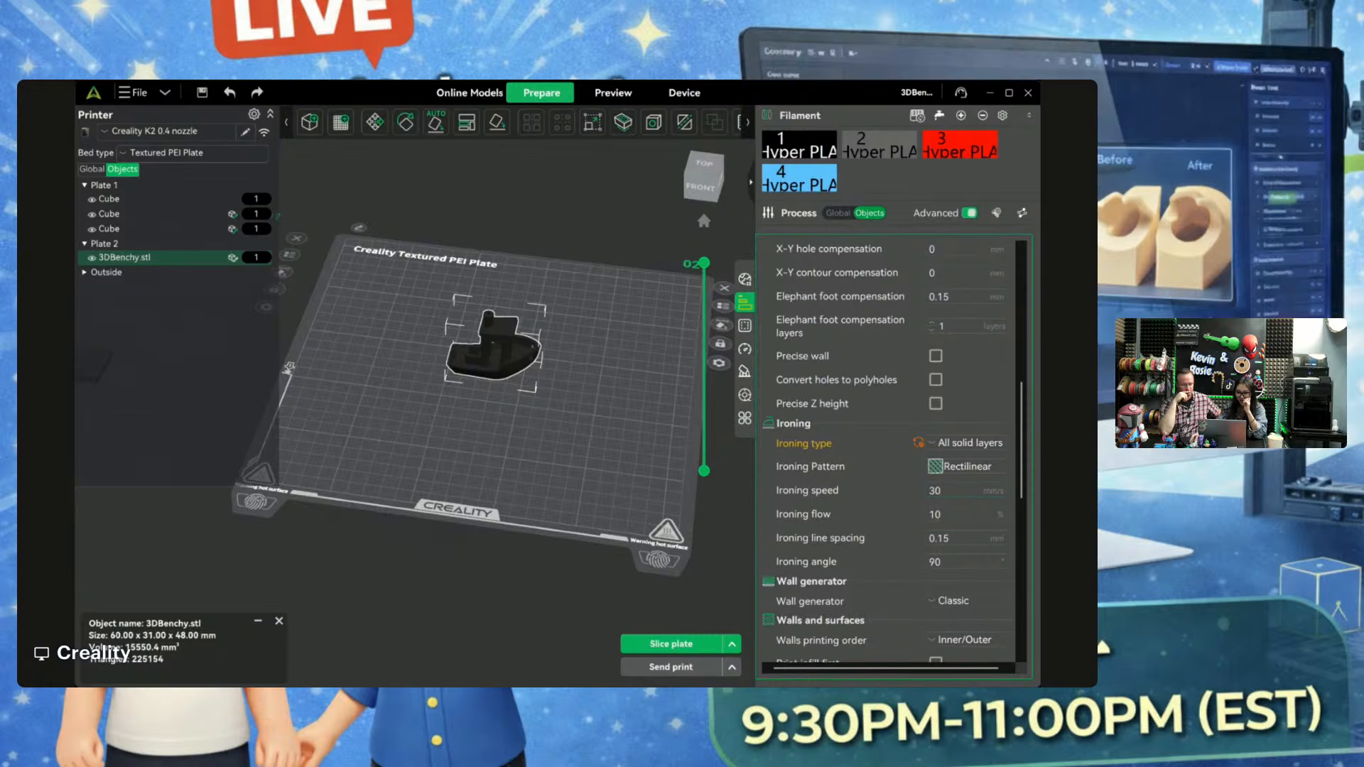
click(744, 326)
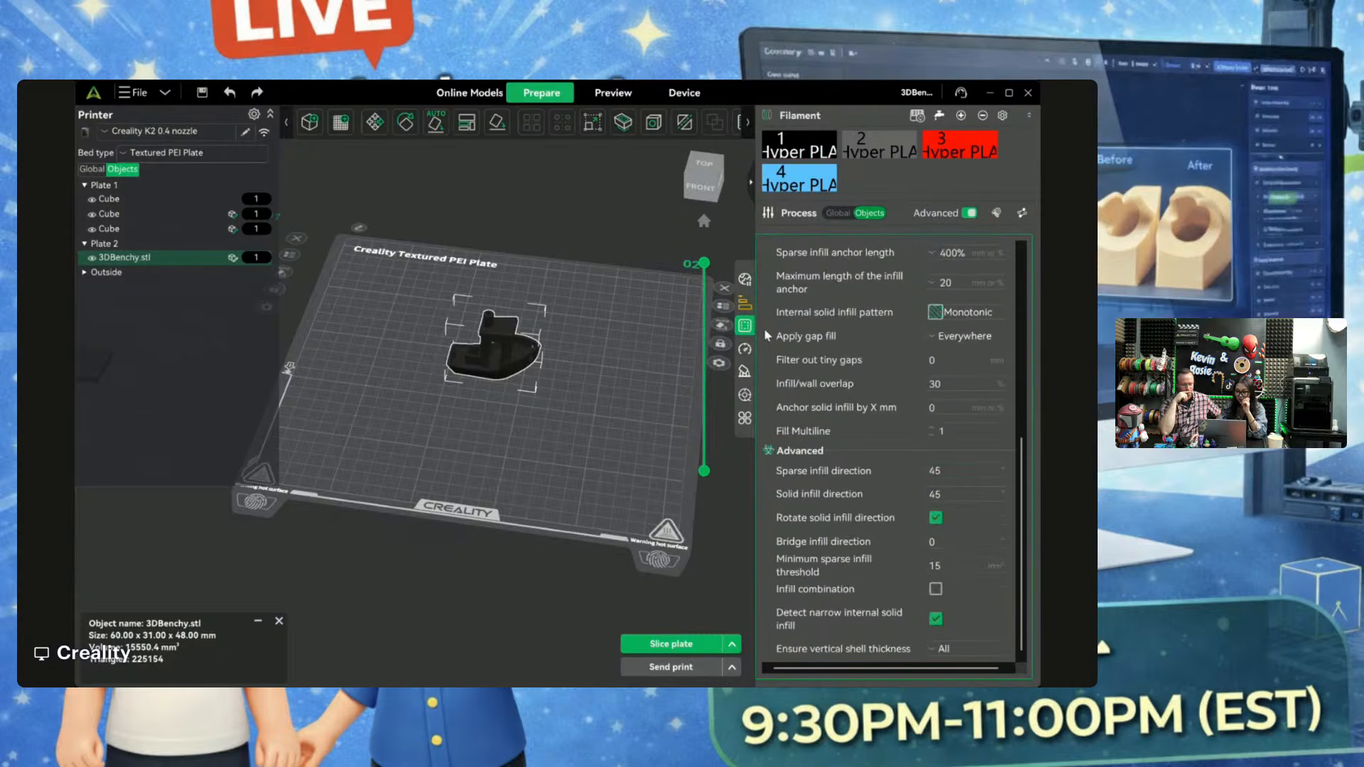
scroll(978, 390, up, 4)
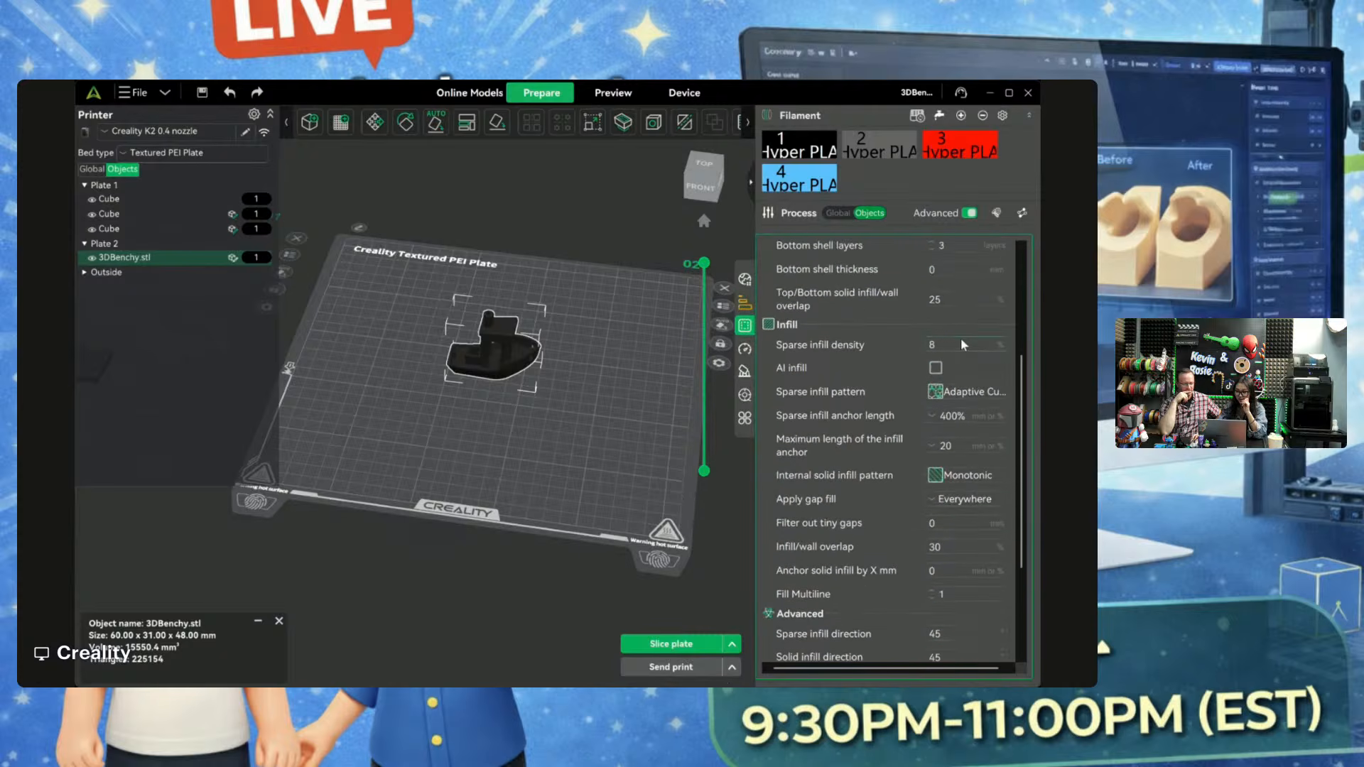
click(960, 344)
text(100)
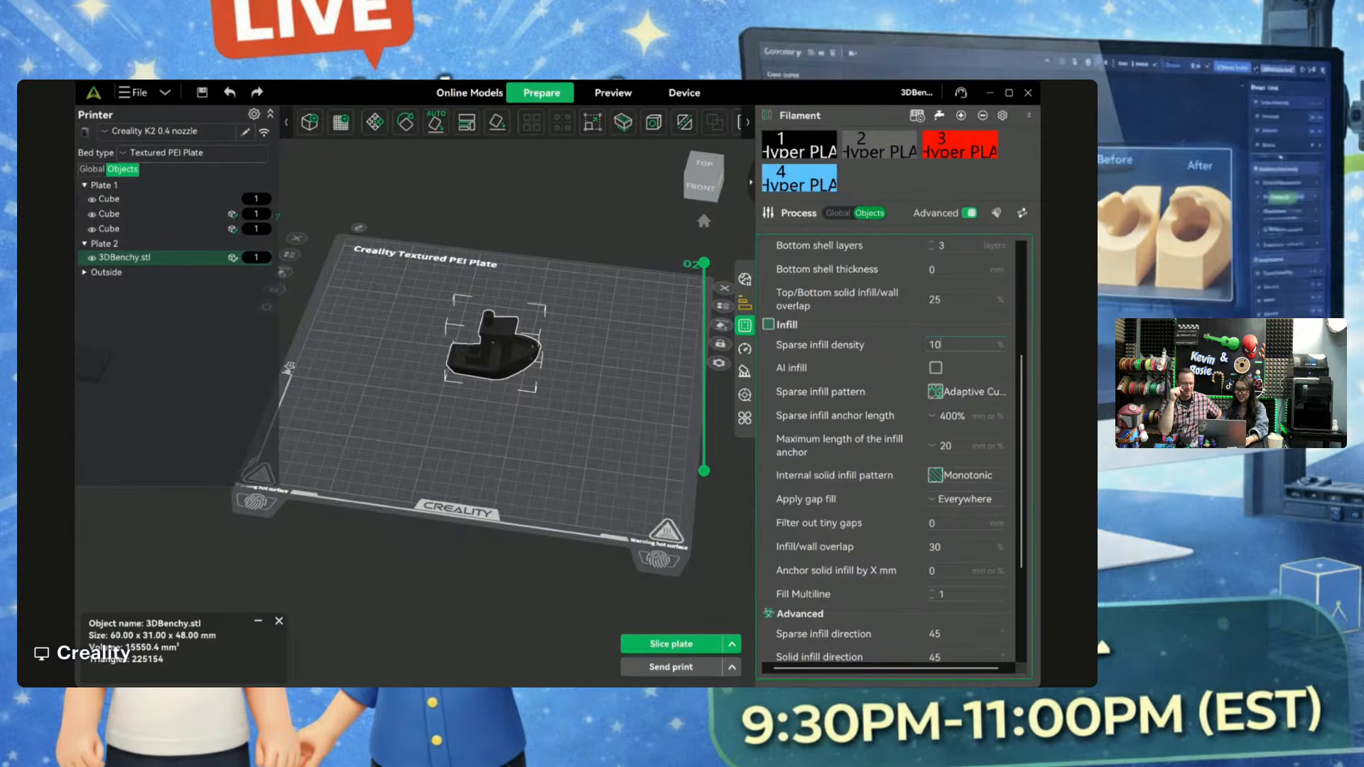
text(00)
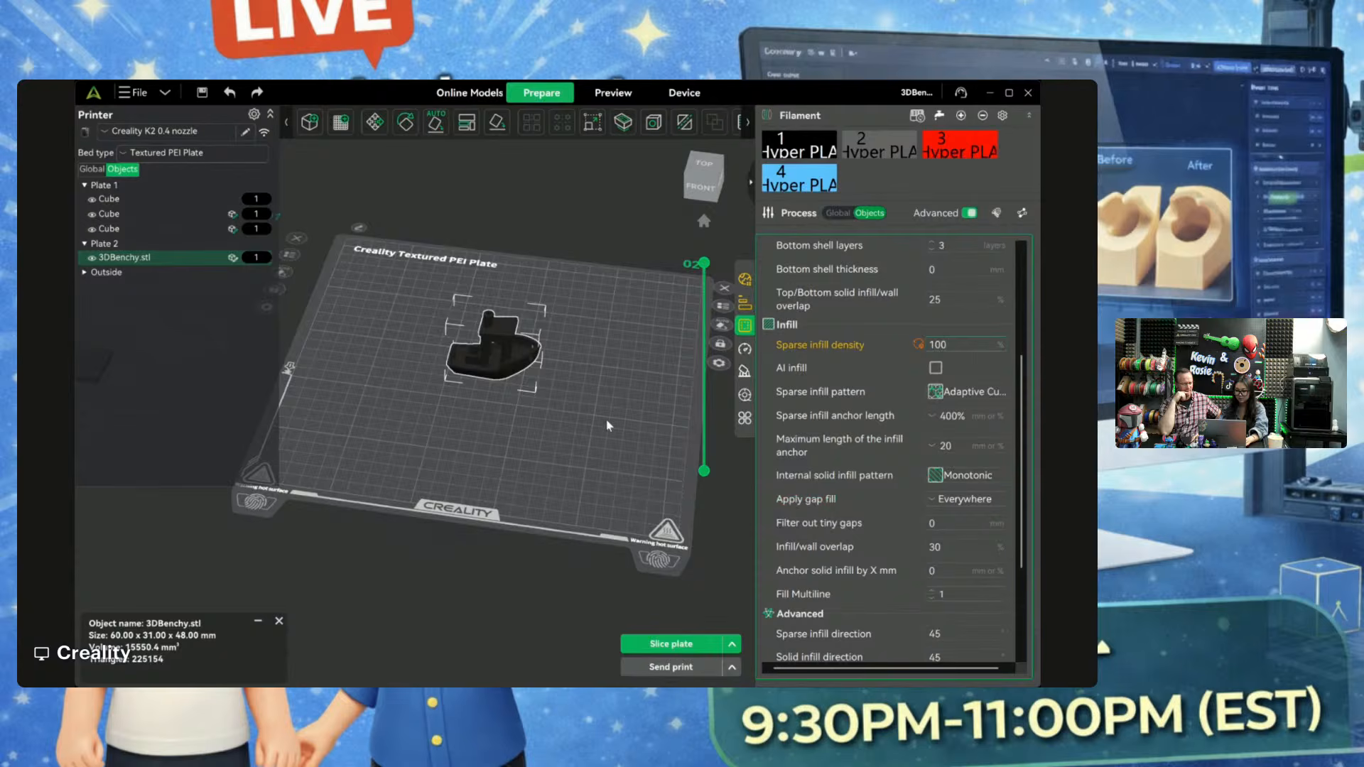
Step: Try Gyroid as the 3DBenchy's sparse infill pattern, and switch the pattern back to Adaptive Cubic
drag(472, 475, 429, 454)
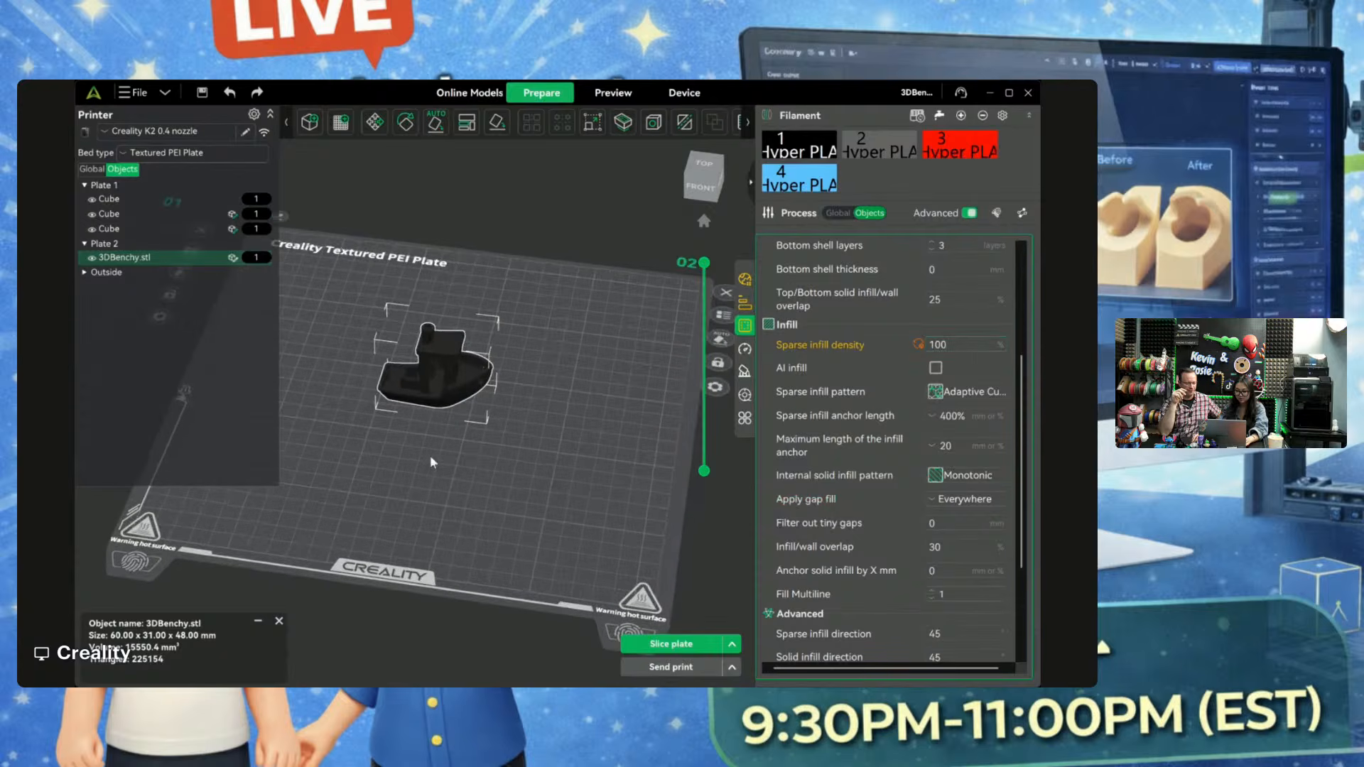
scroll(845, 417, up, 2)
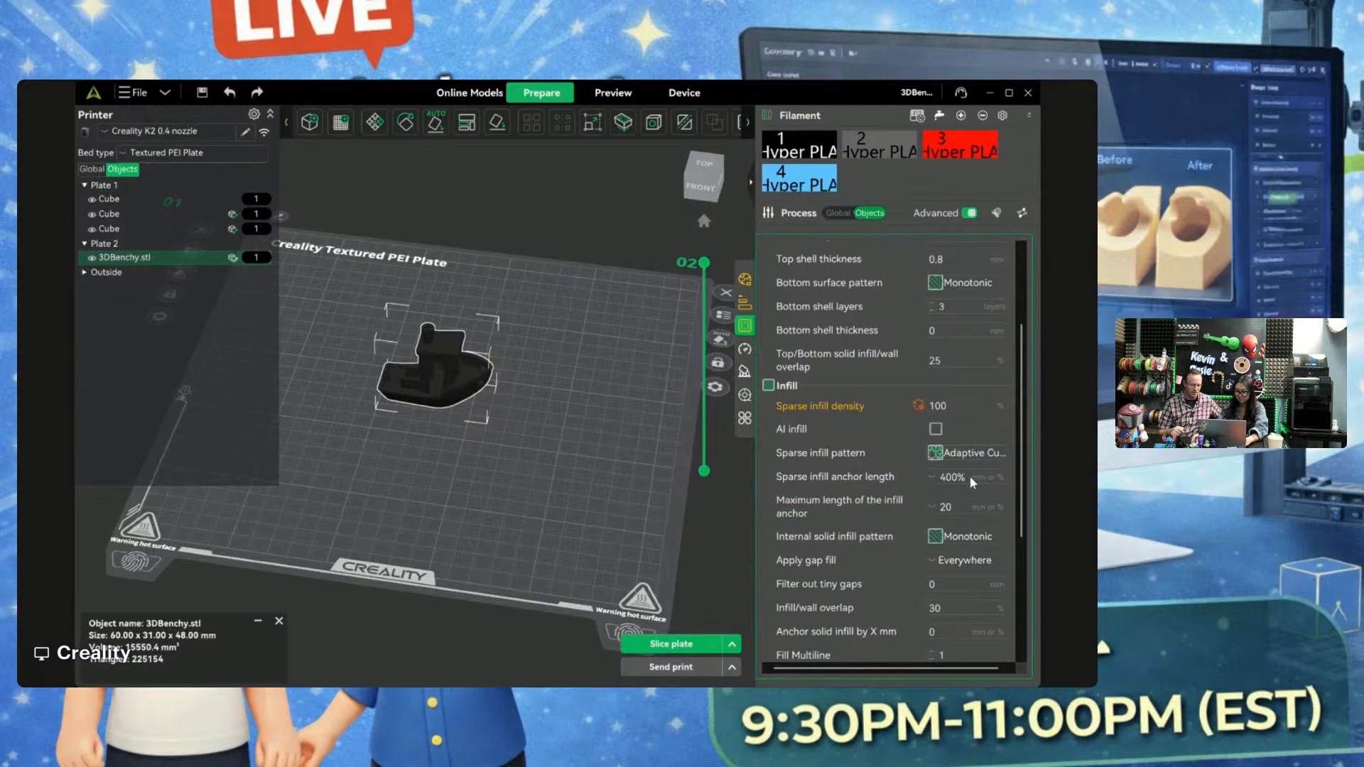
click(932, 475)
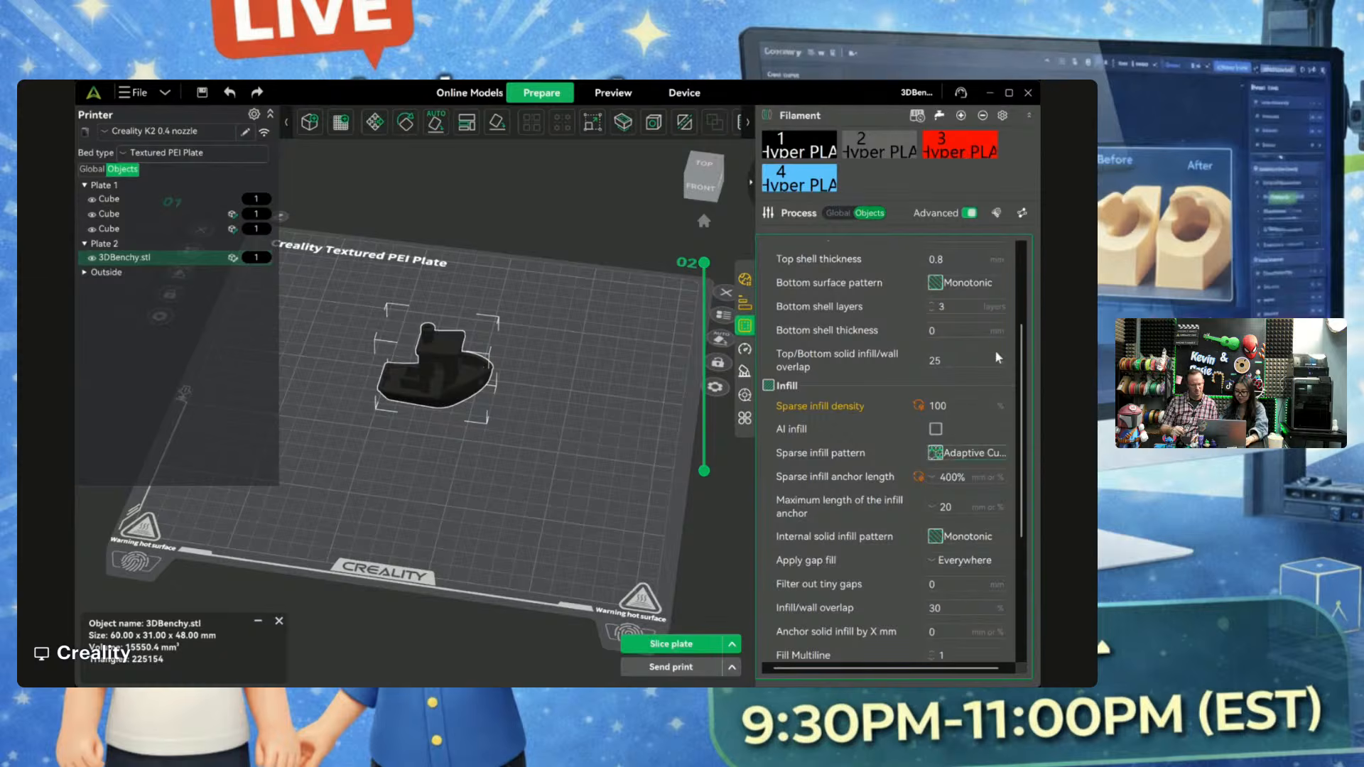
click(998, 295)
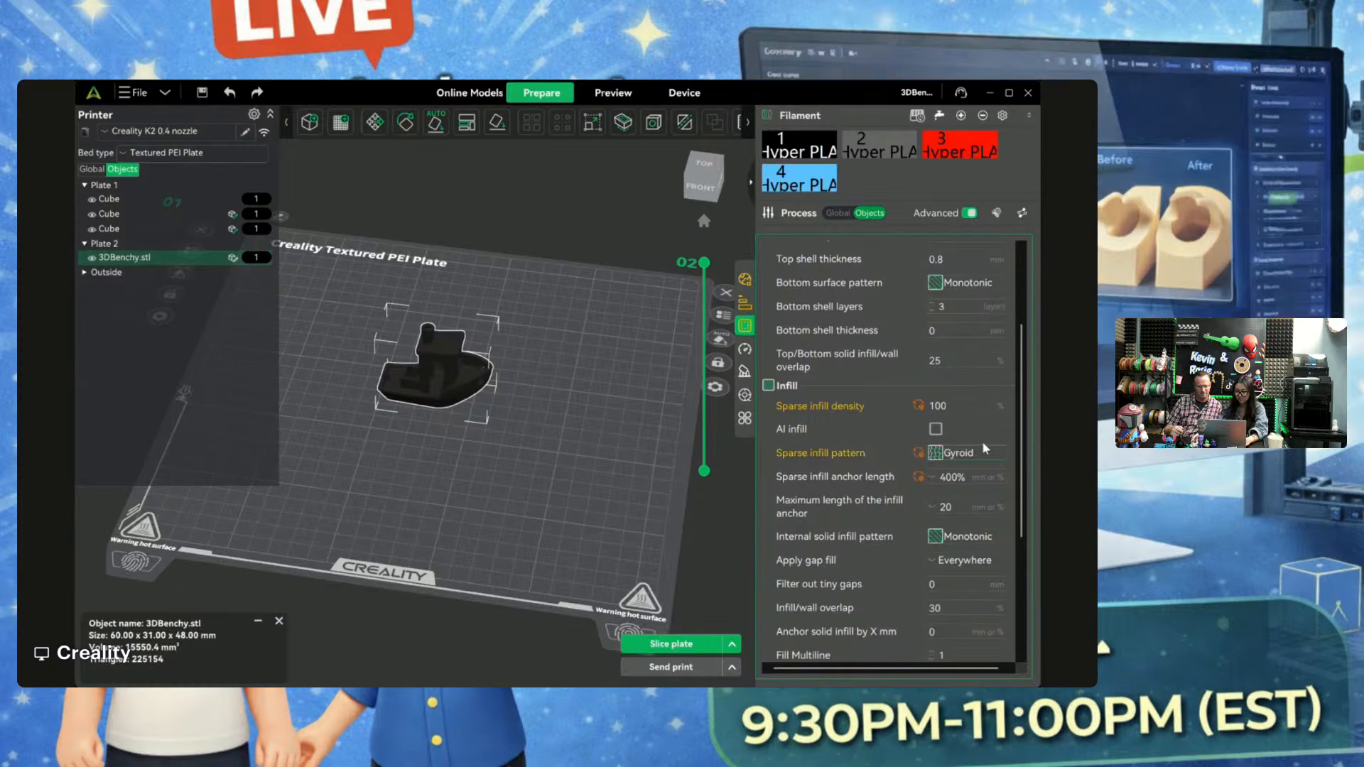
click(967, 452)
click(1000, 331)
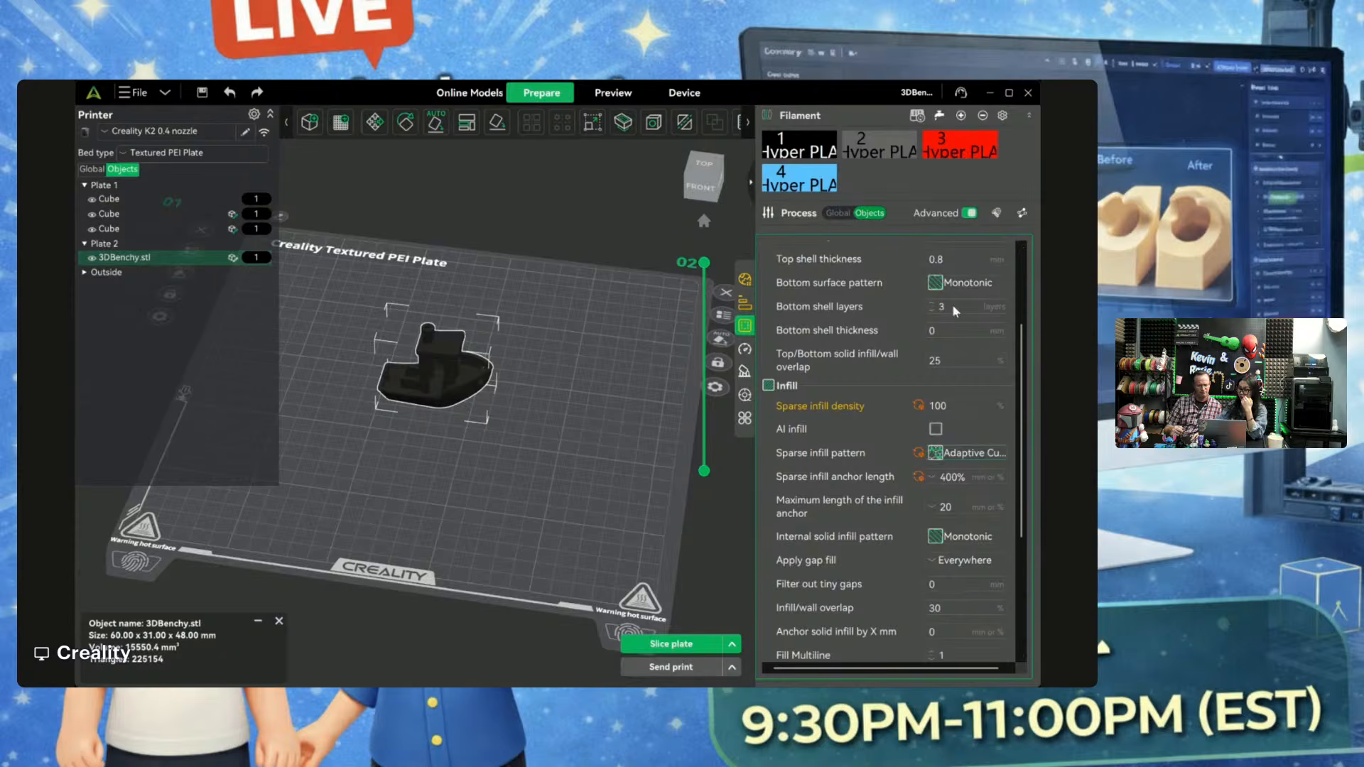
Step: Set the 3DBenchy's number of wall loops to 6
scroll(1003, 471, down, 1)
scroll(993, 510, down, 1)
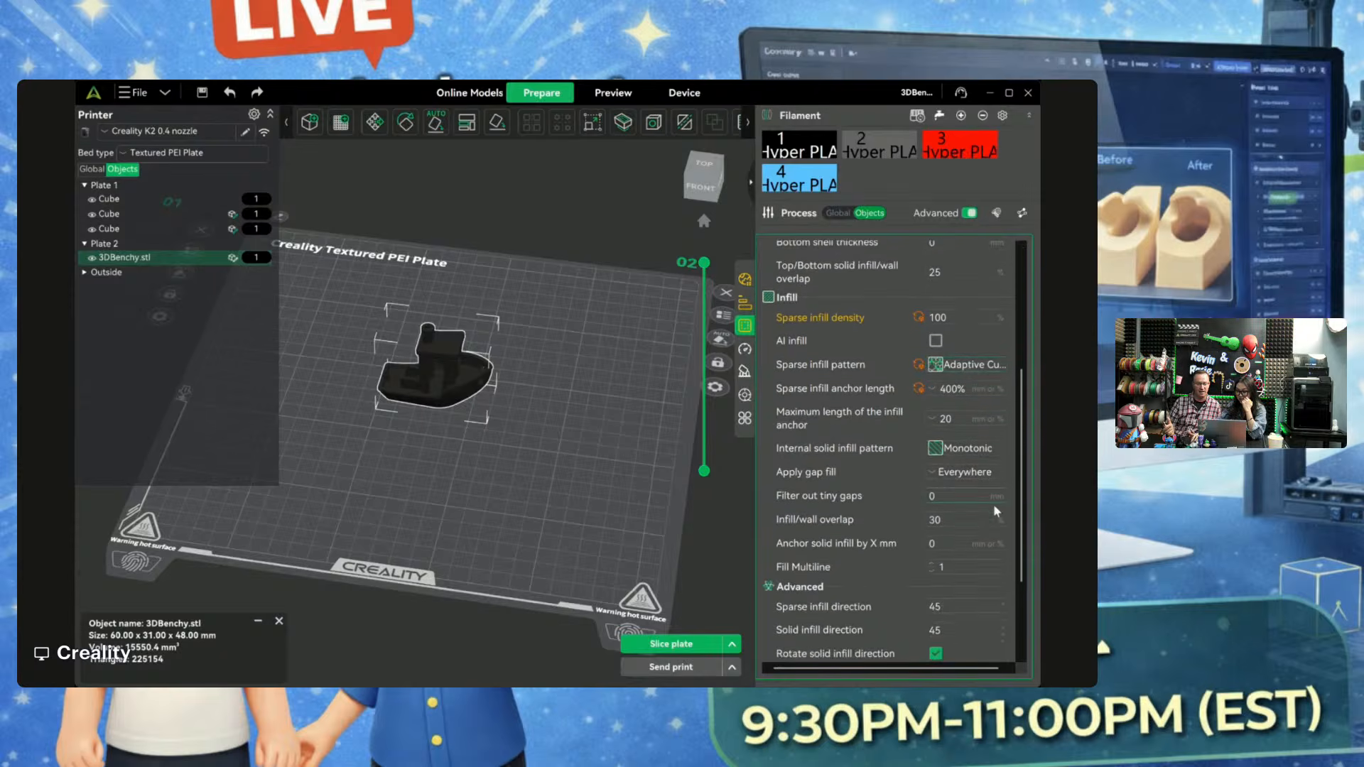
scroll(994, 506, up, 5)
scroll(994, 513, up, 1)
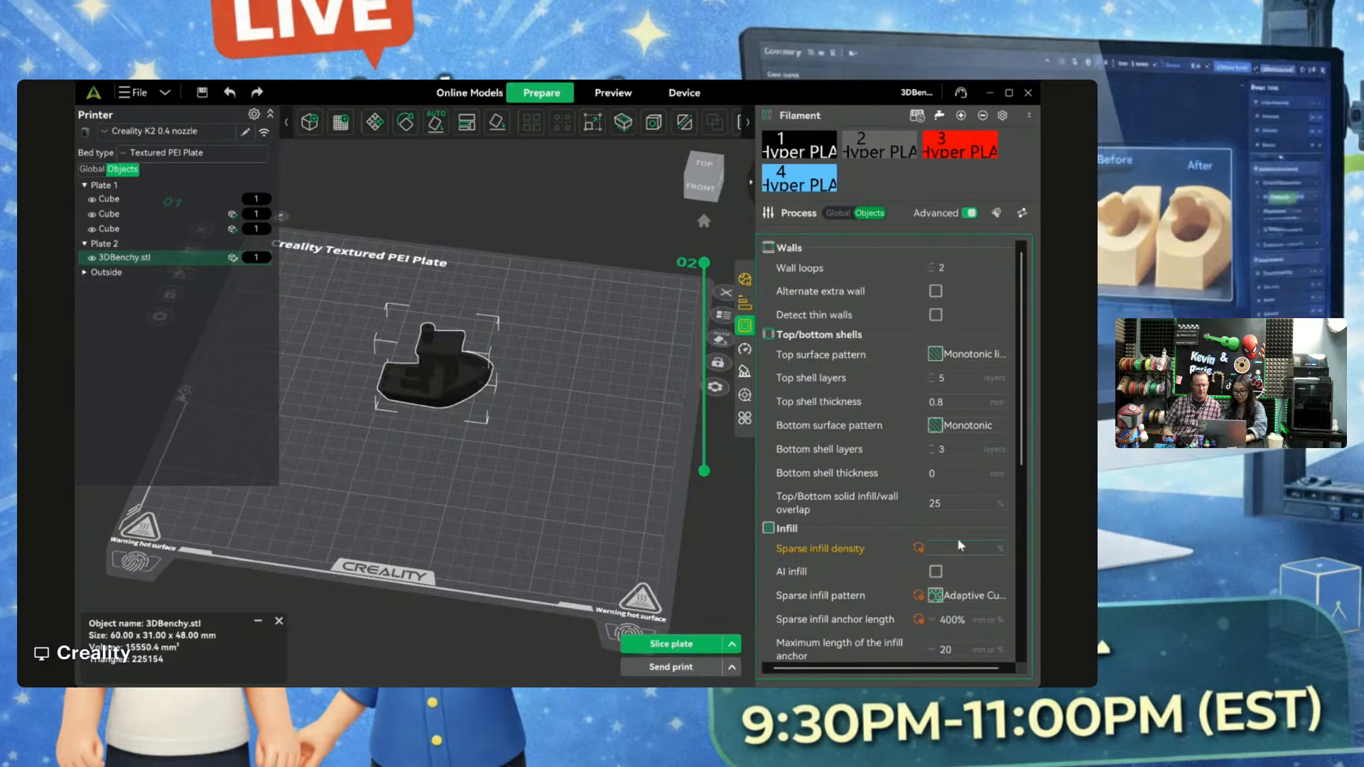
text(9)
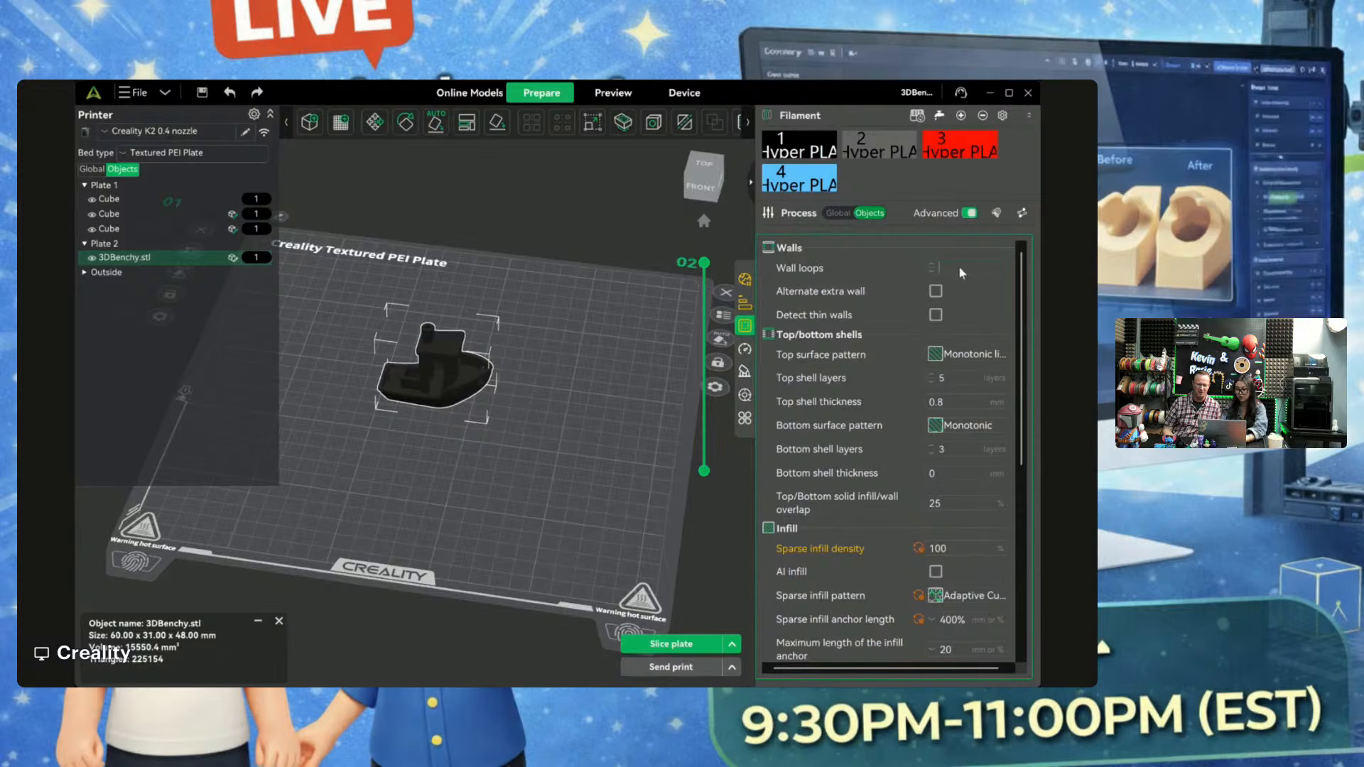
text(2)
key(BackSpace)
text(5)
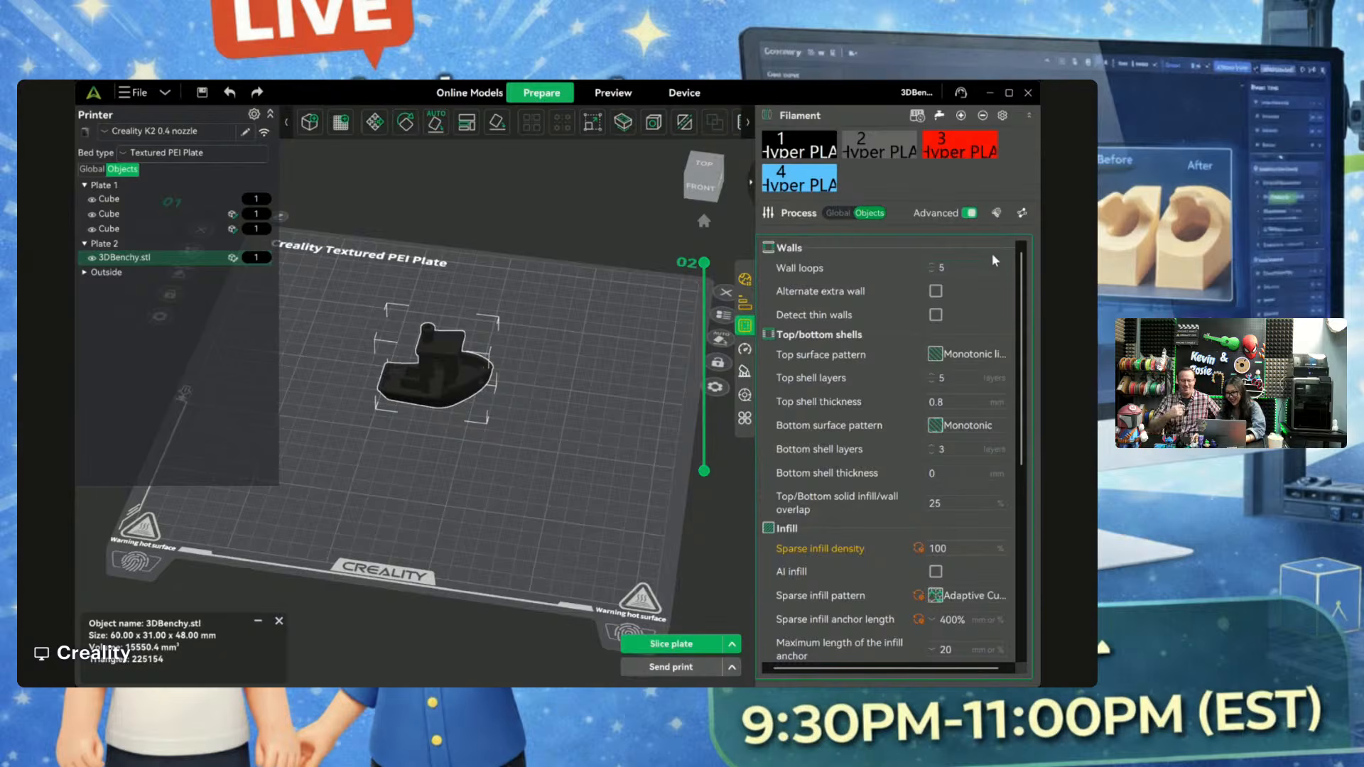
key(BackSpace)
text(6)
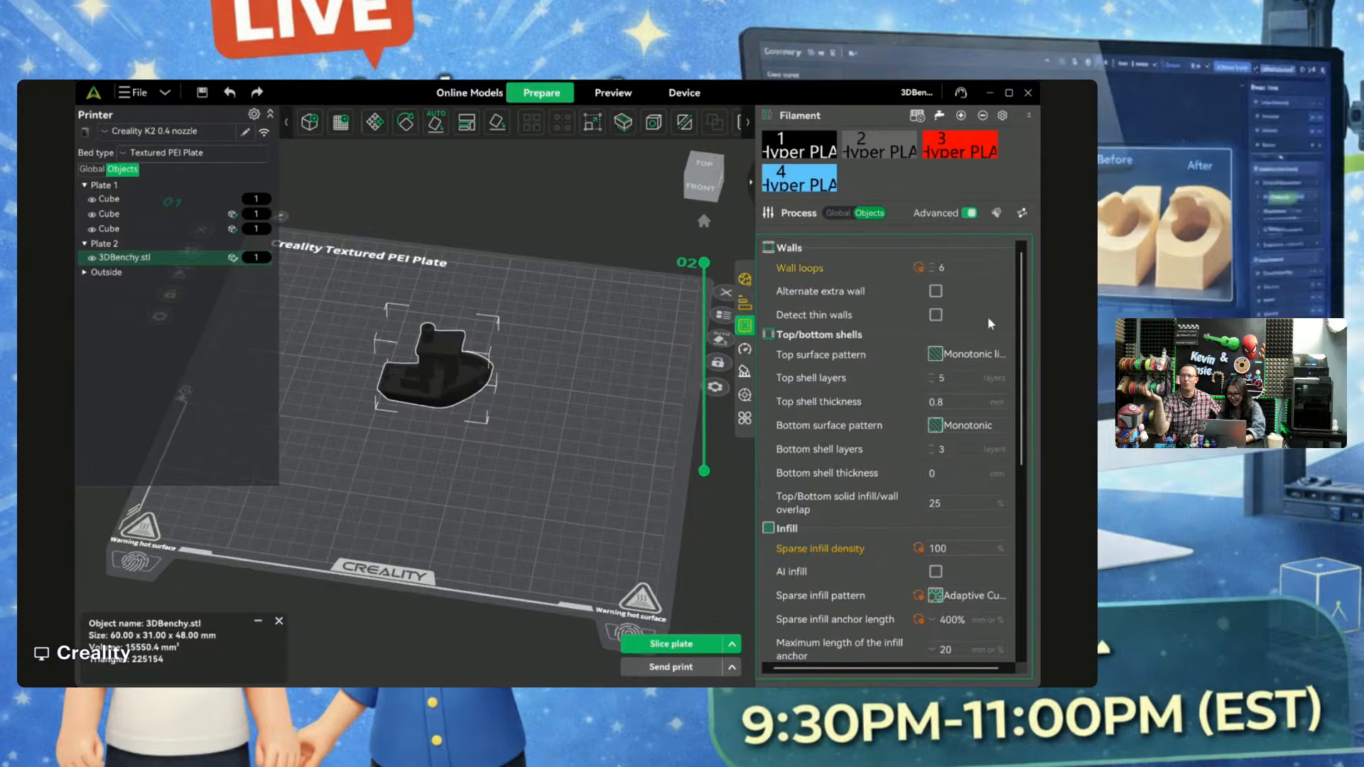
Step: Slice the 3DBenchy plate and review its print estimate together with the object's wall and infill overrides
scroll(966, 412, down, 5)
scroll(968, 456, down, 3)
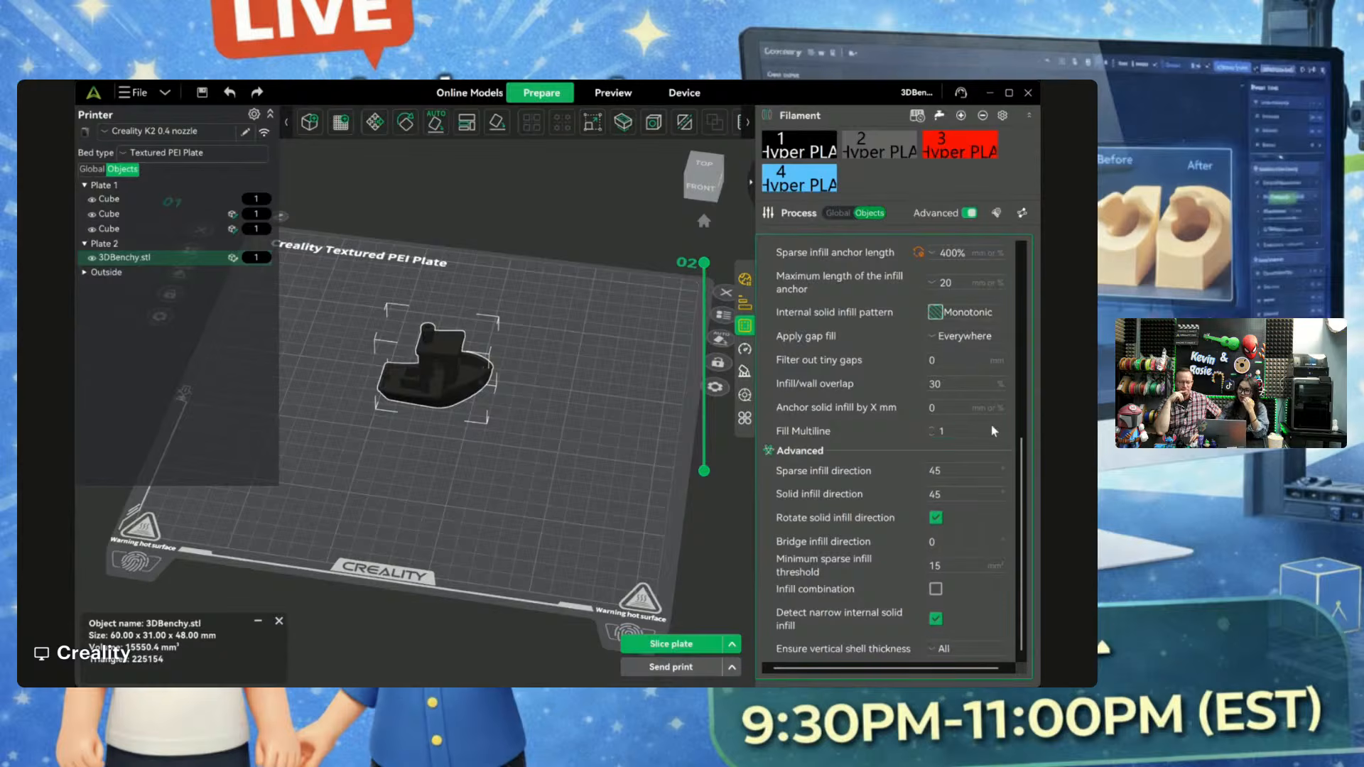
scroll(919, 526, up, 3)
scroll(919, 524, up, 1)
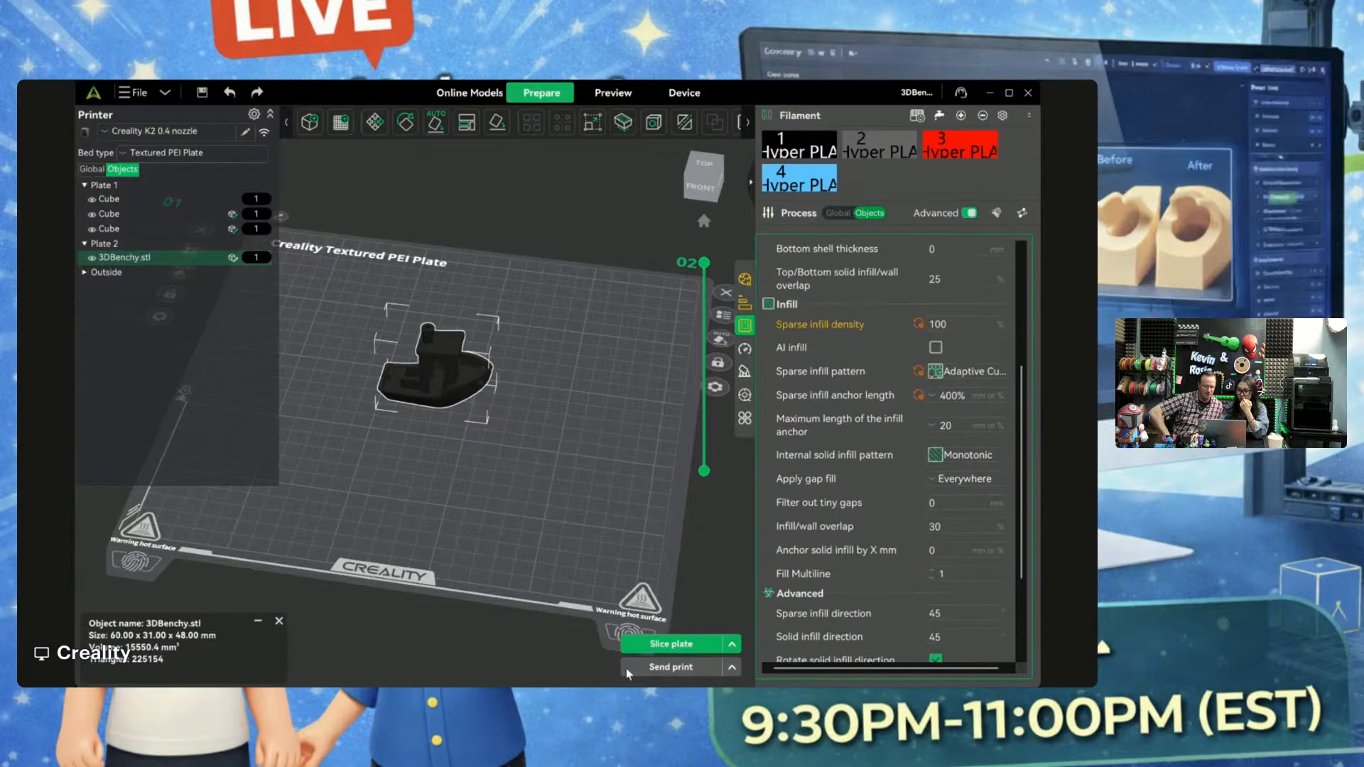
click(672, 644)
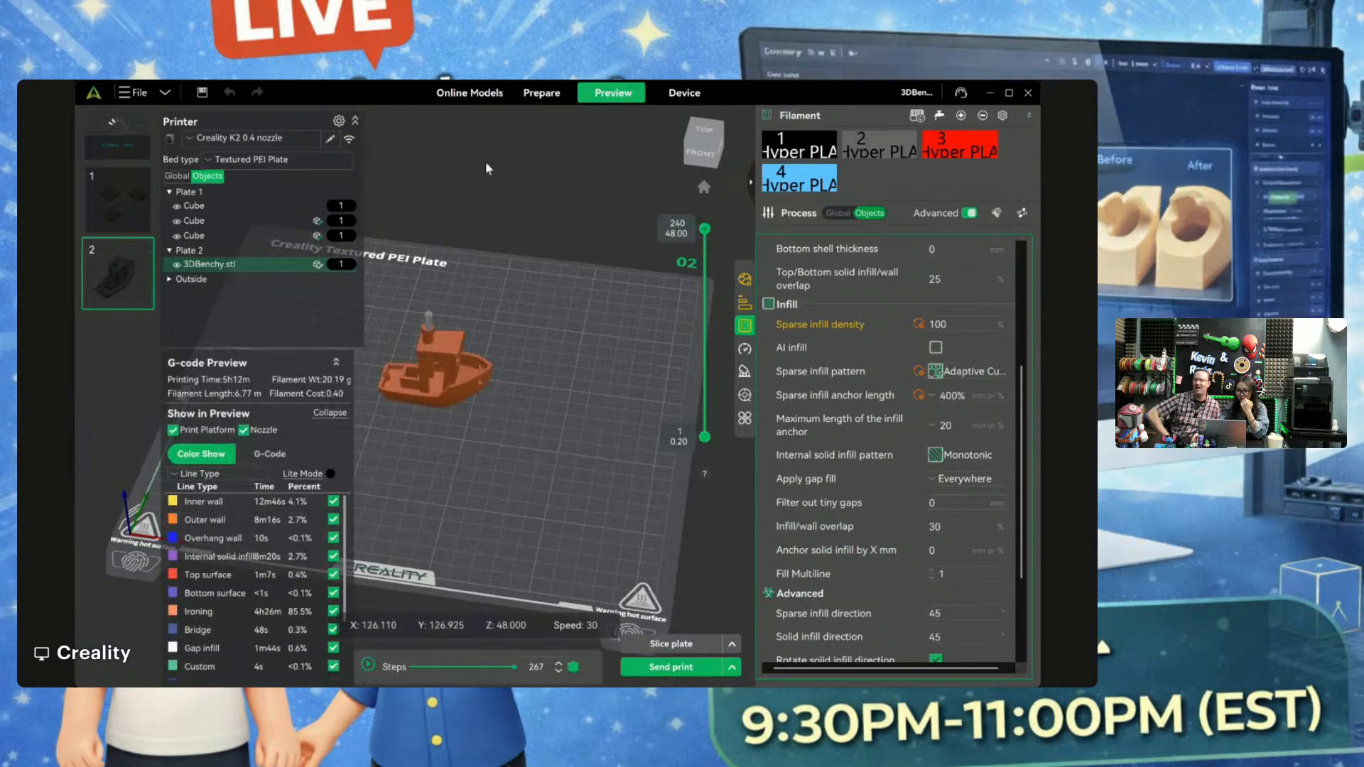
scroll(870, 382, up, 5)
scroll(870, 382, up, 2)
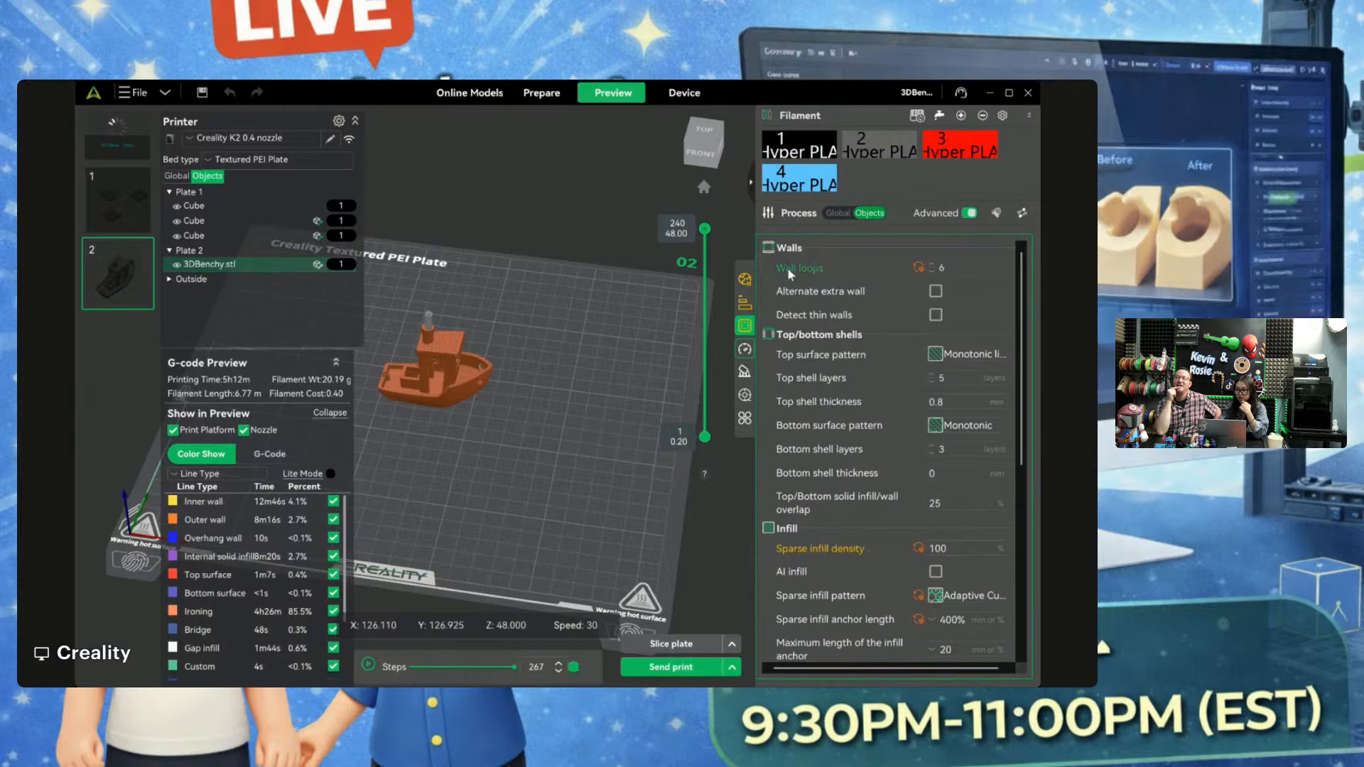
click(744, 280)
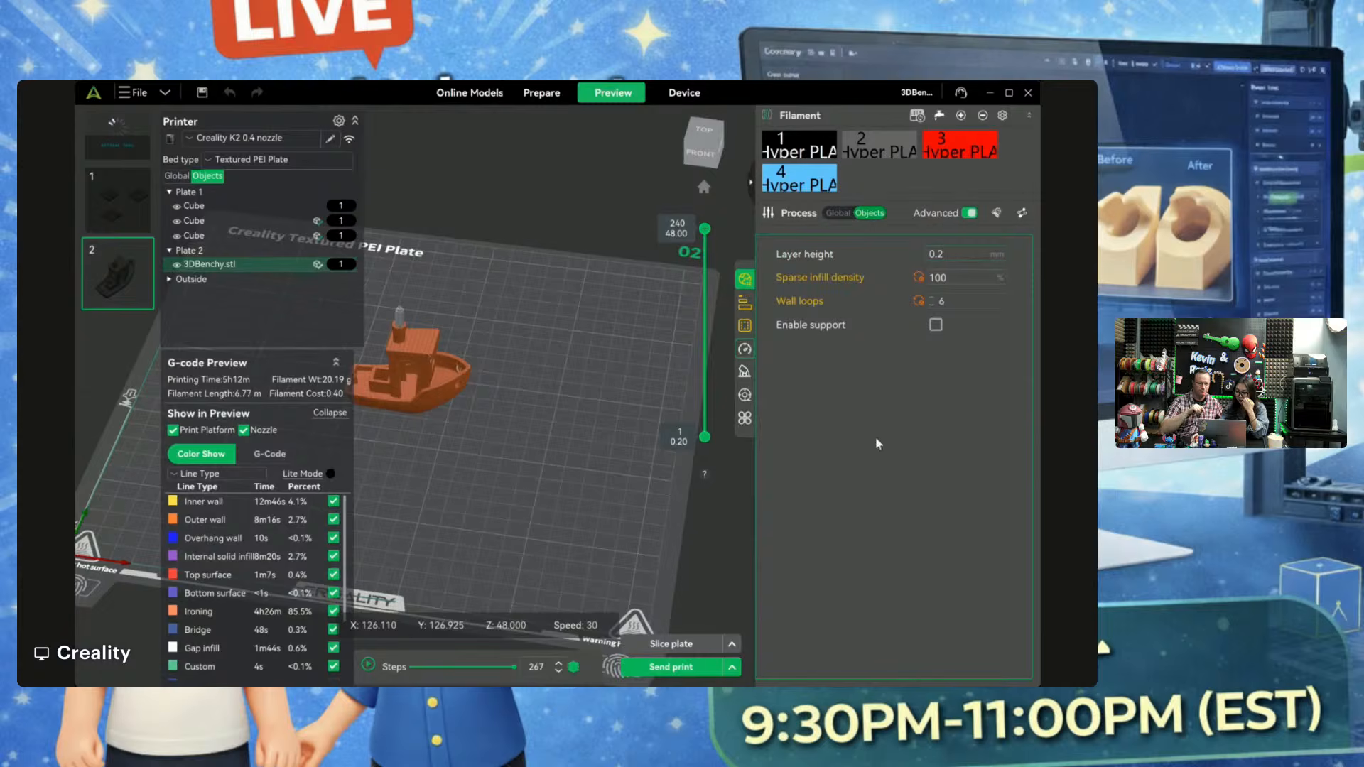
click(842, 213)
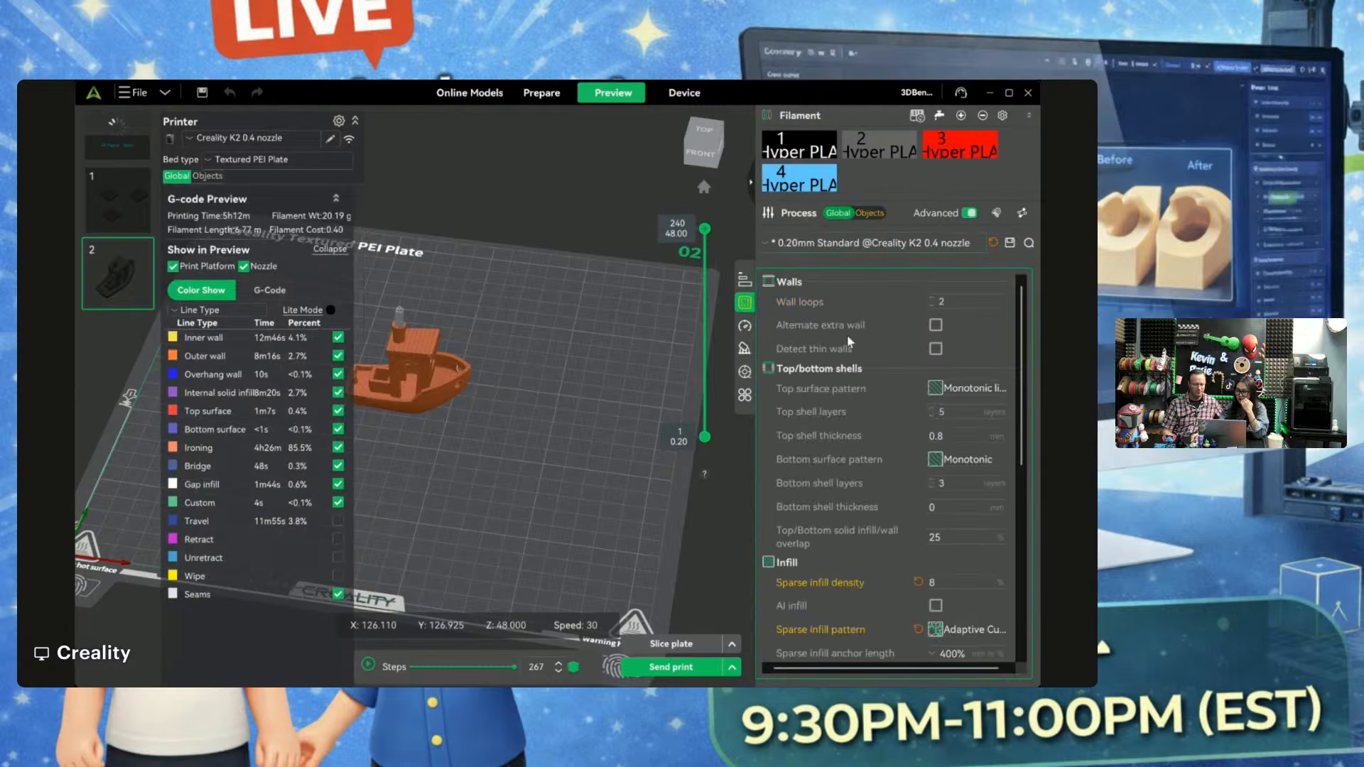
click(839, 298)
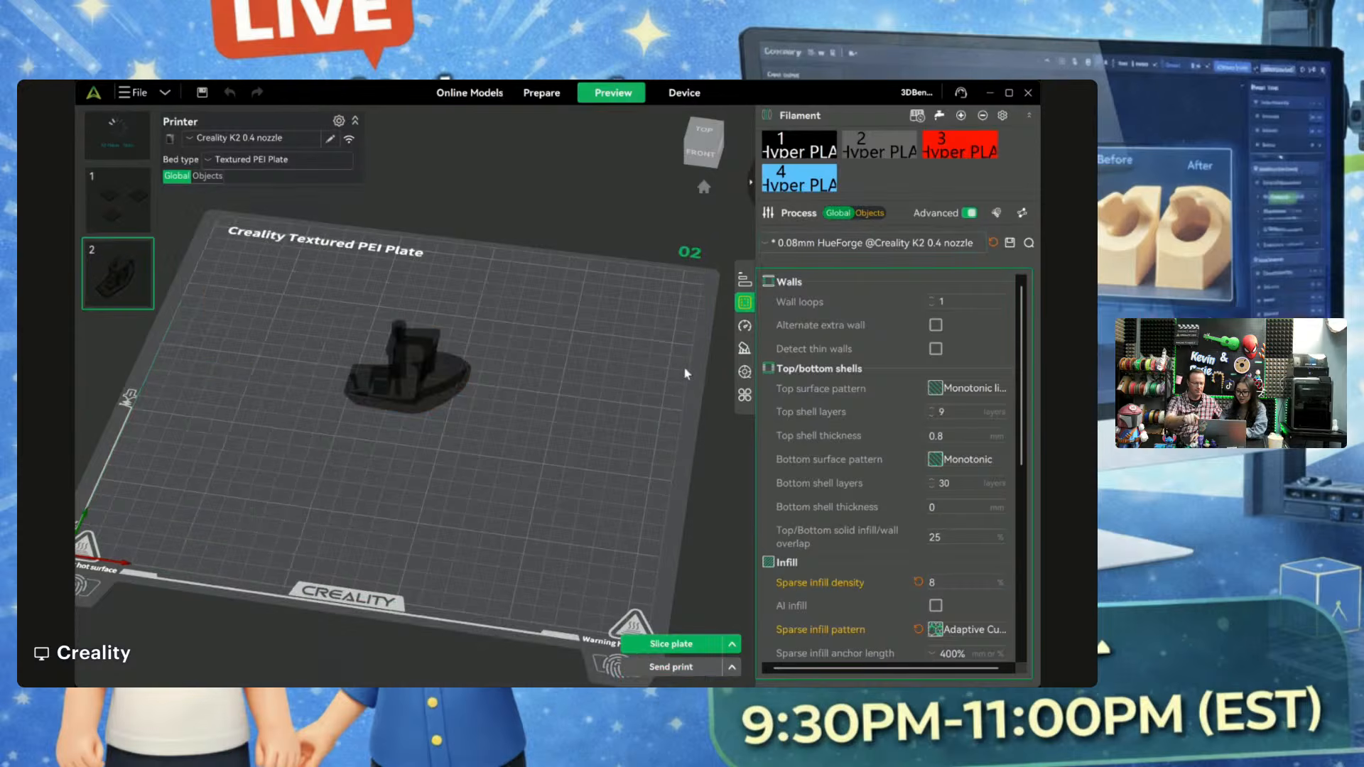
click(822, 301)
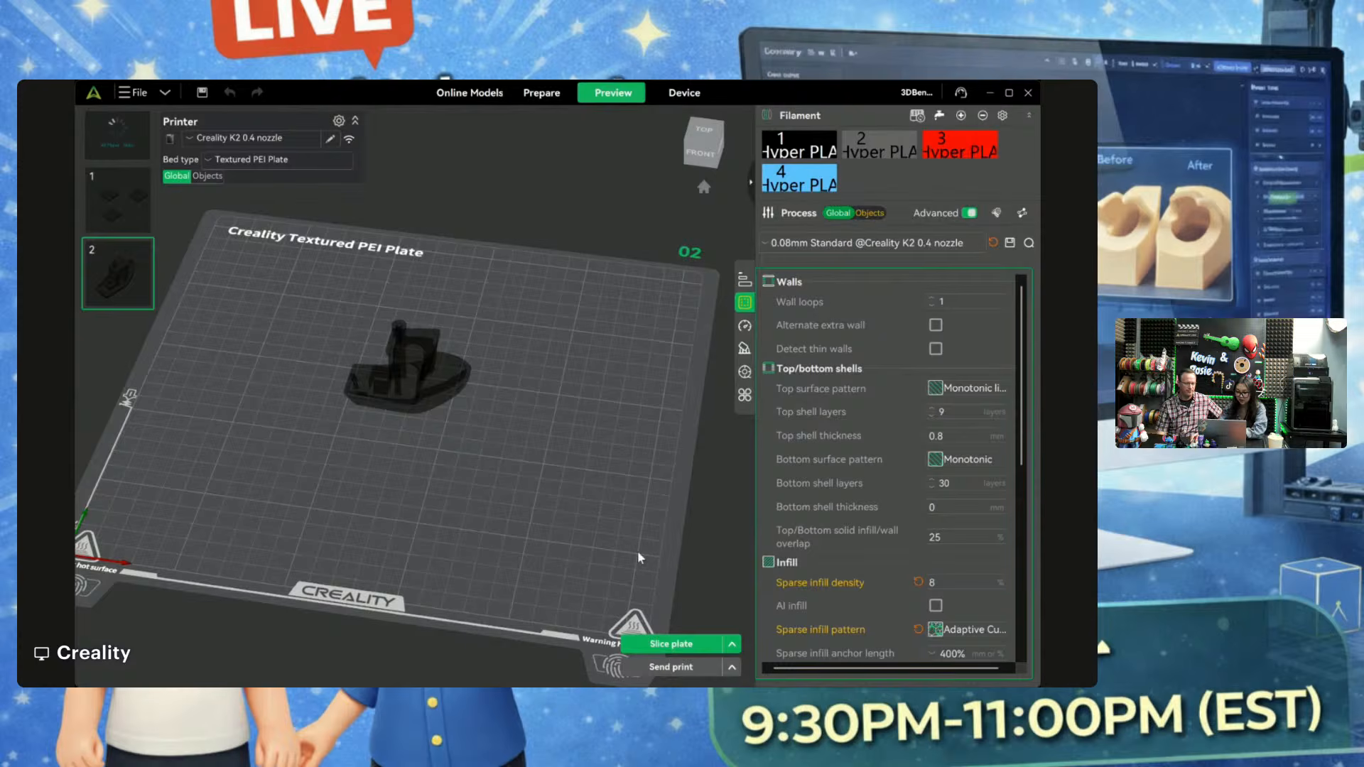
text(8)
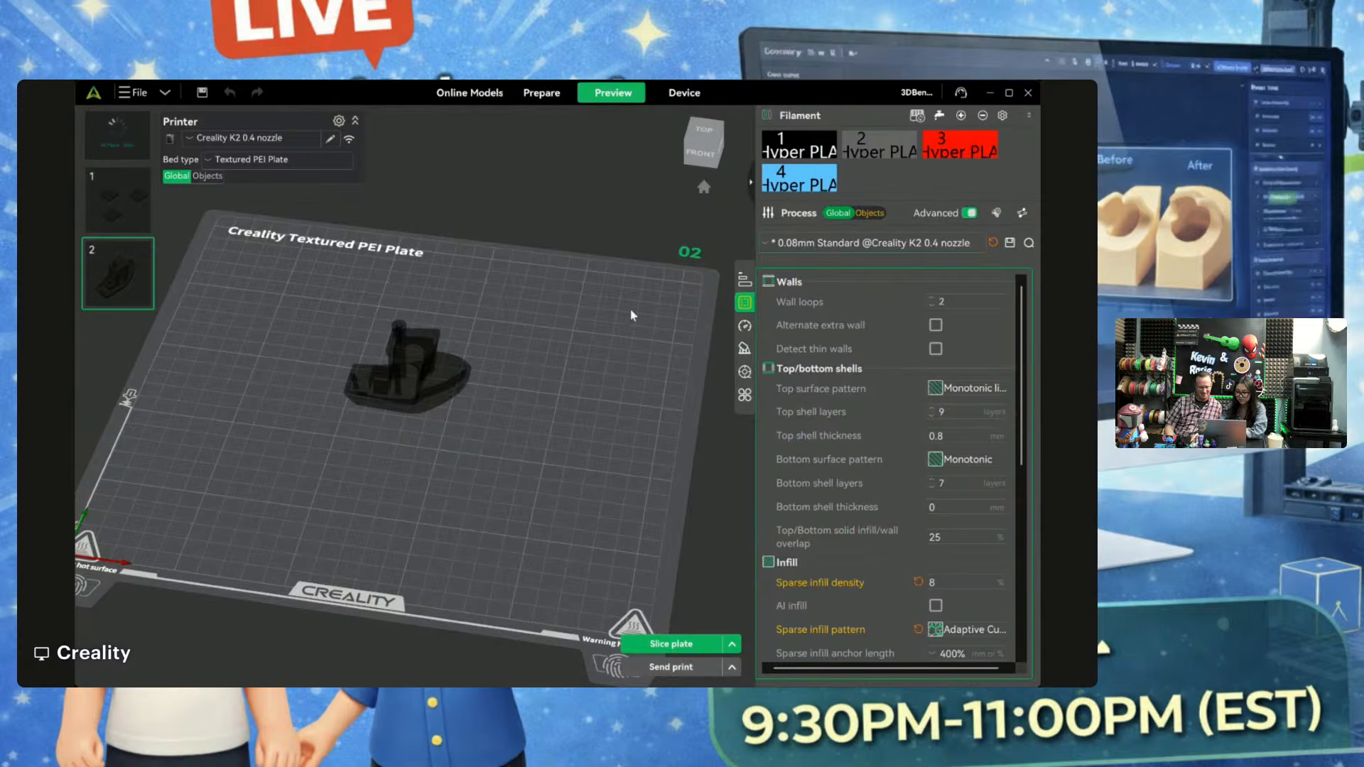
scroll(952, 554, down, 1)
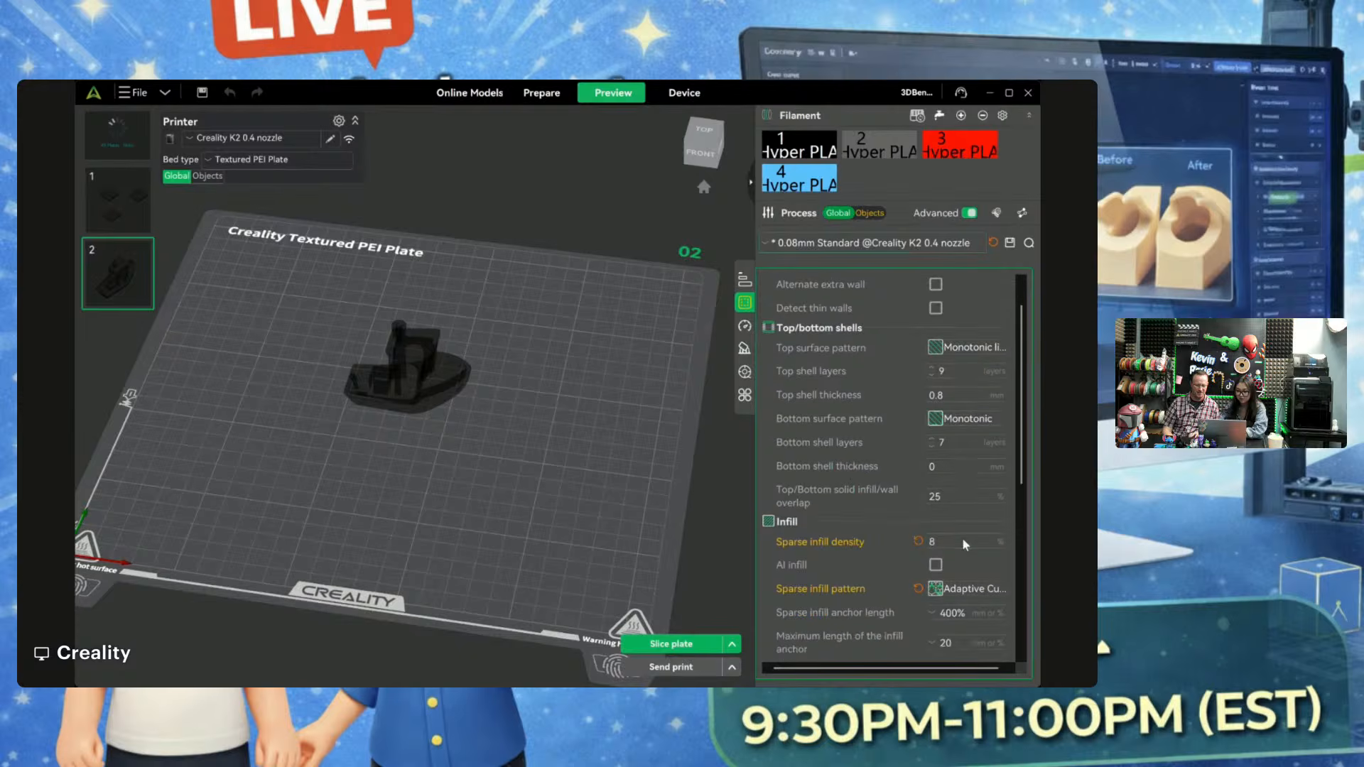
Step: Set the global sparse infill density to 8% and slice the 3DBenchy plate to review its print estimate
key(BackSpace)
text(8)
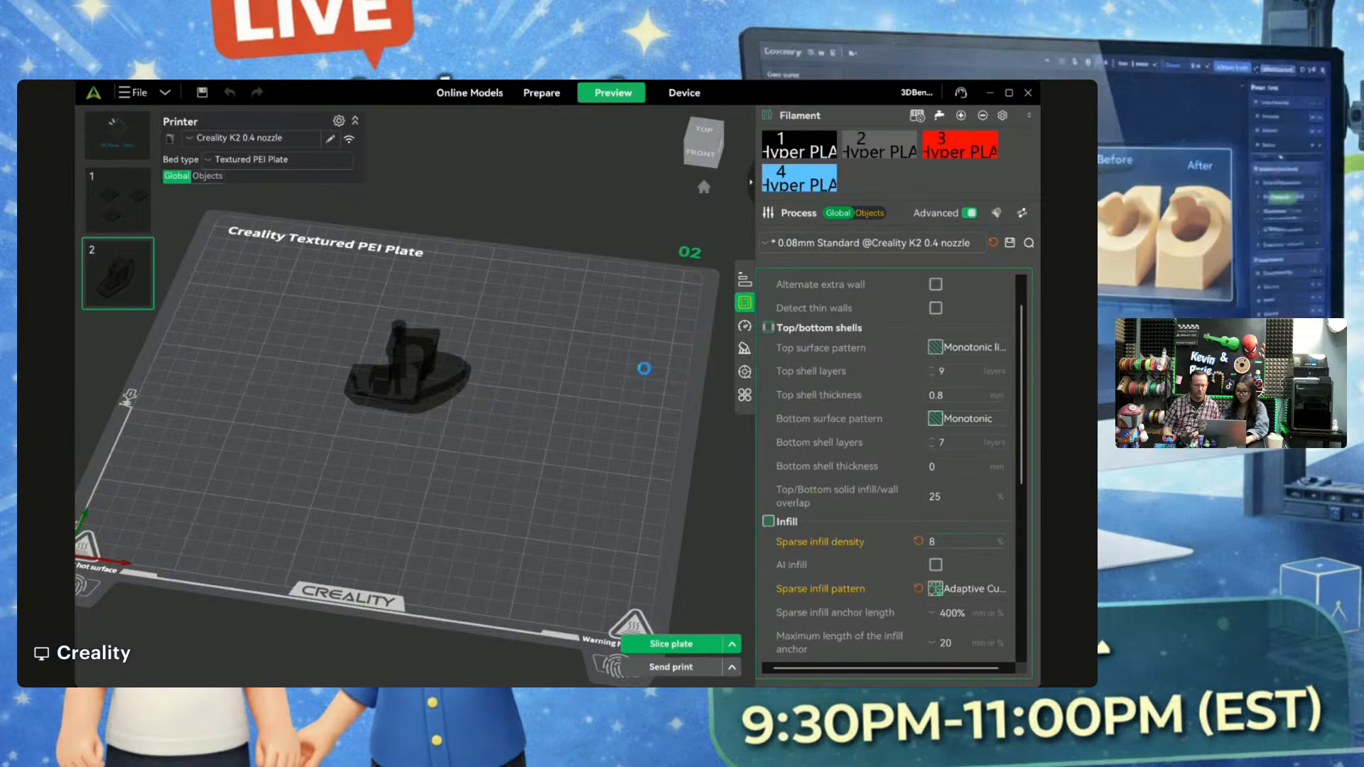
click(677, 644)
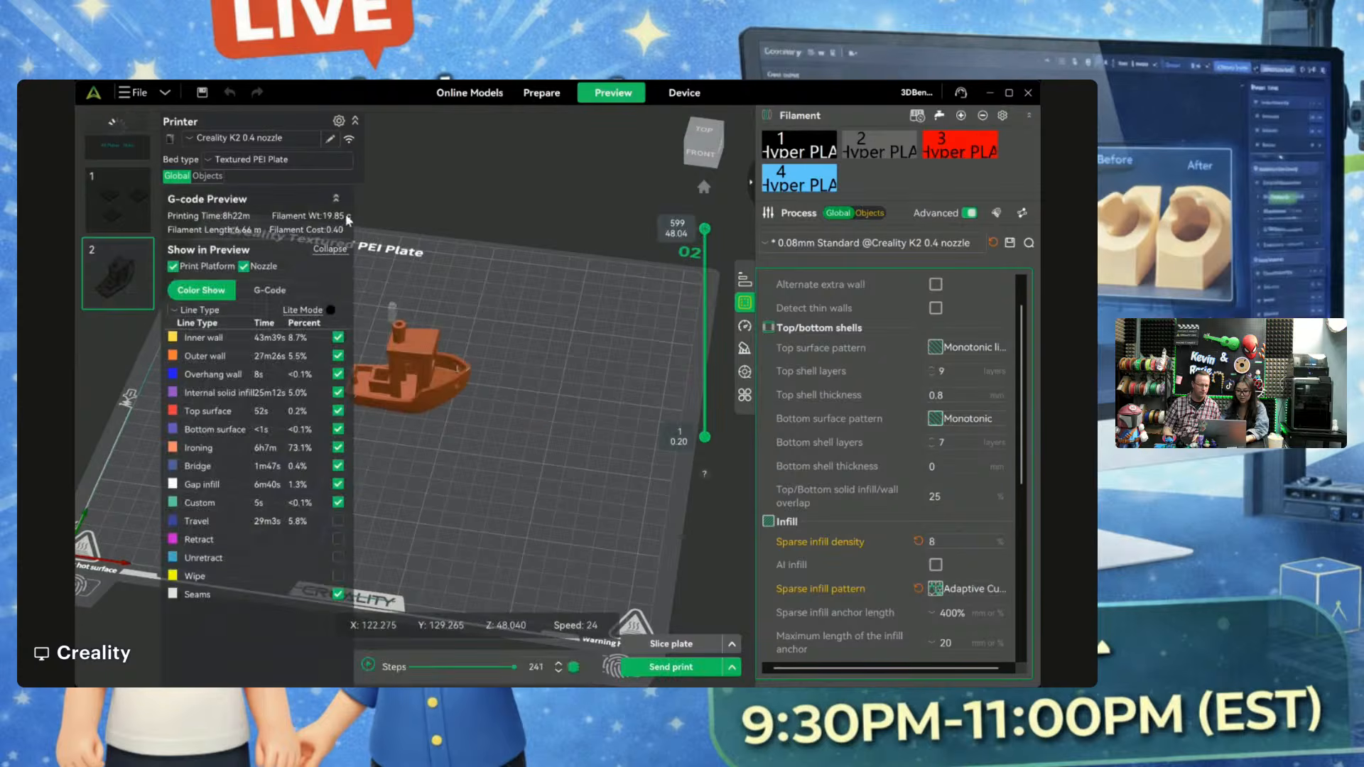
scroll(1003, 494, up, 1)
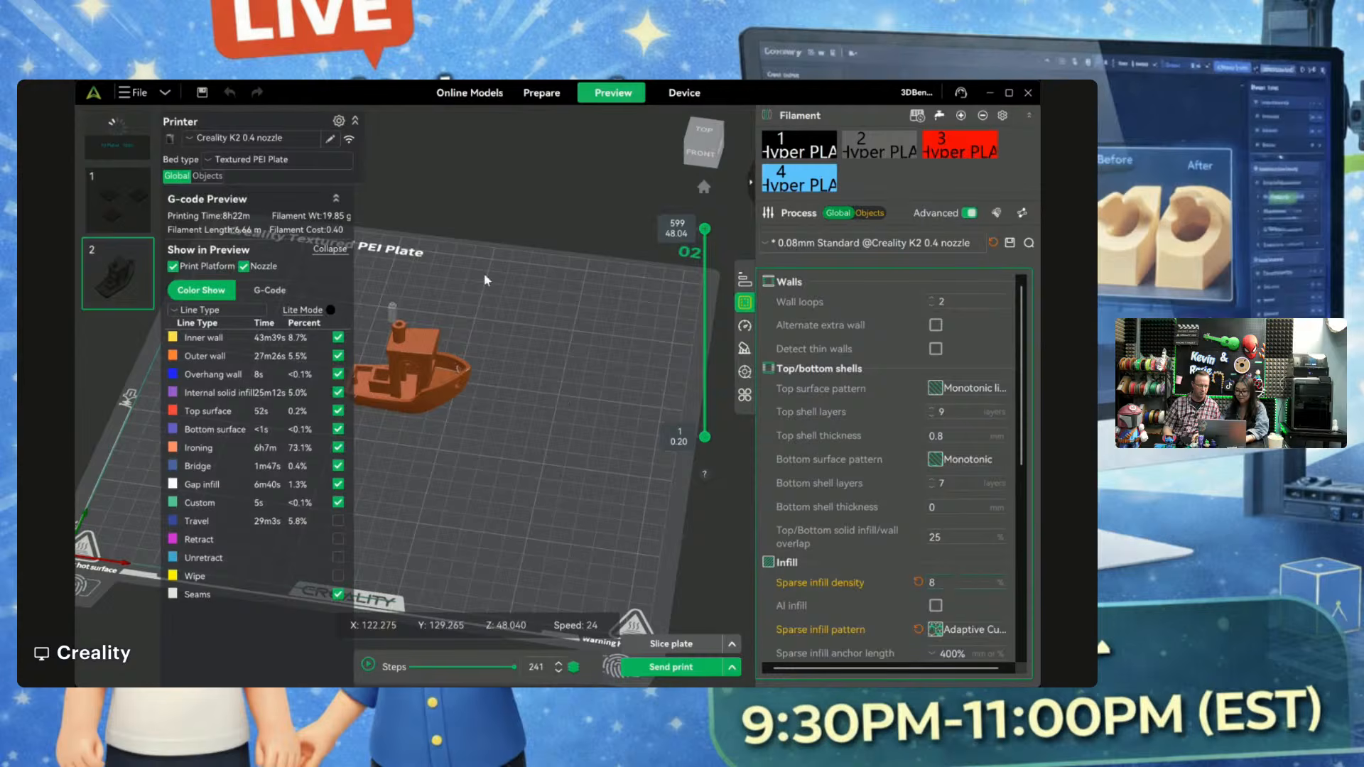
click(356, 122)
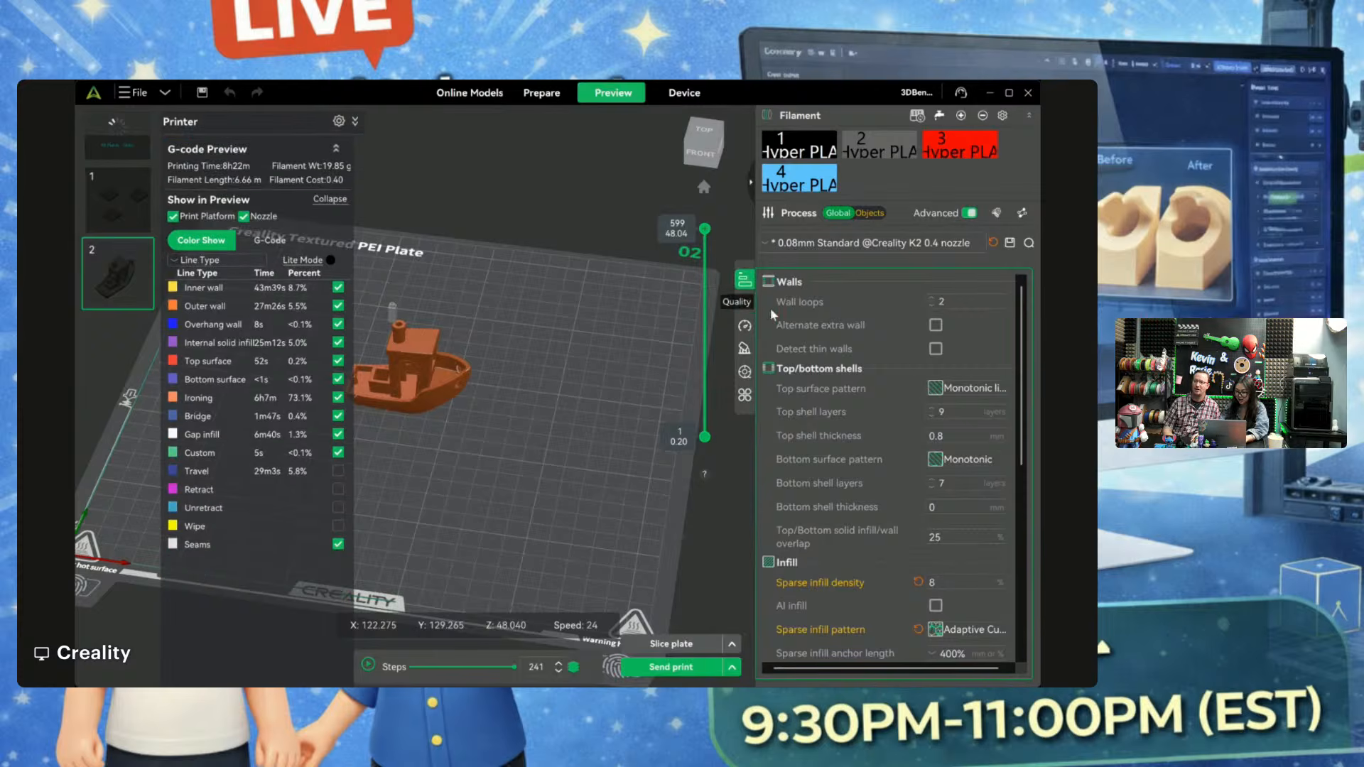
Step: Set the global sparse infill density to 100%
click(744, 279)
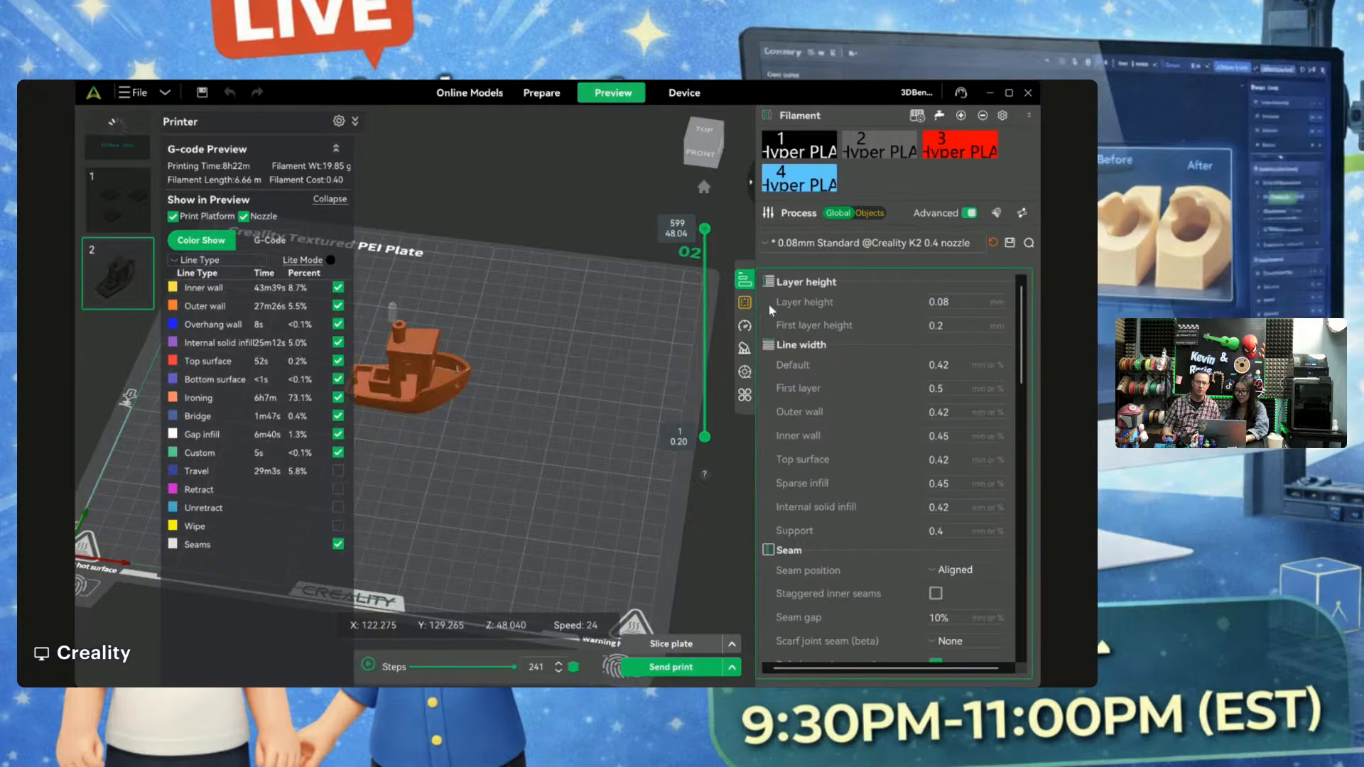
click(744, 304)
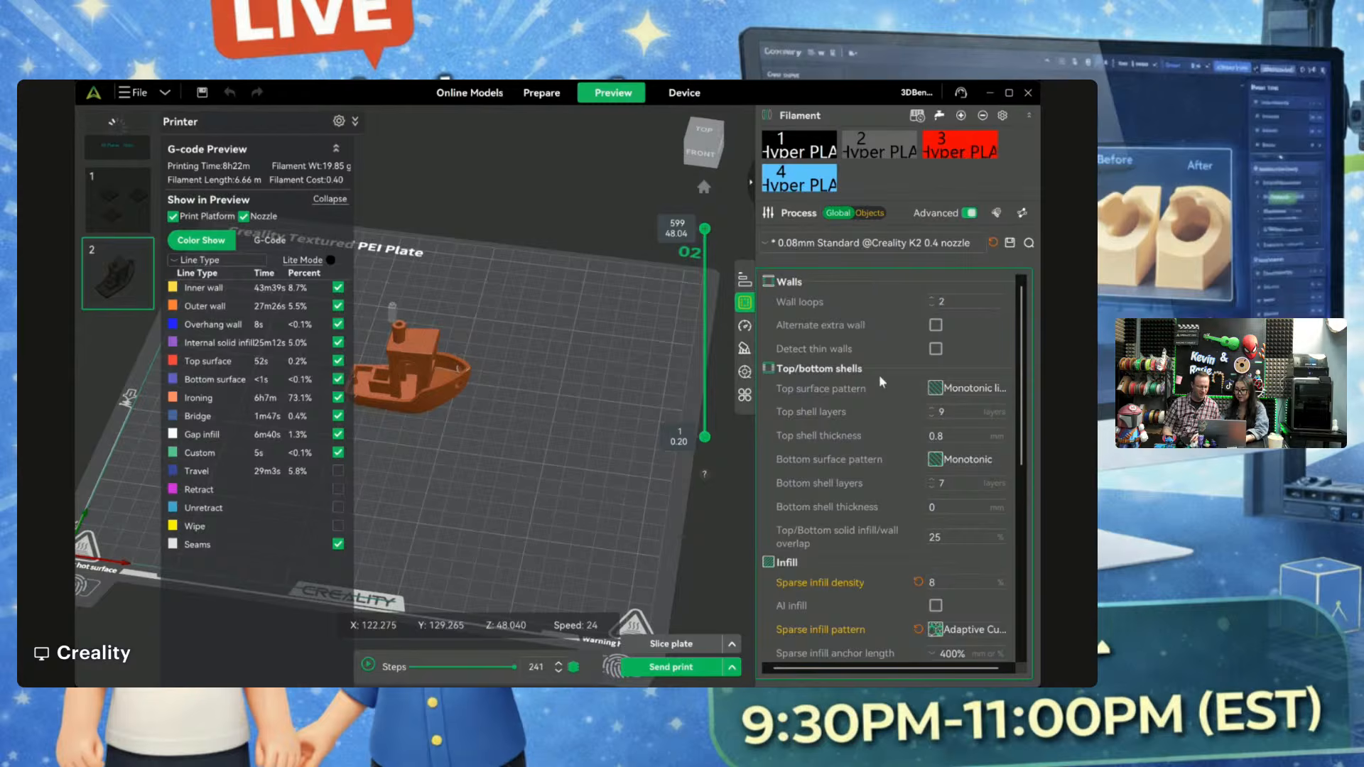
scroll(938, 429, down, 1)
scroll(950, 517, up, 1)
scroll(952, 532, down, 1)
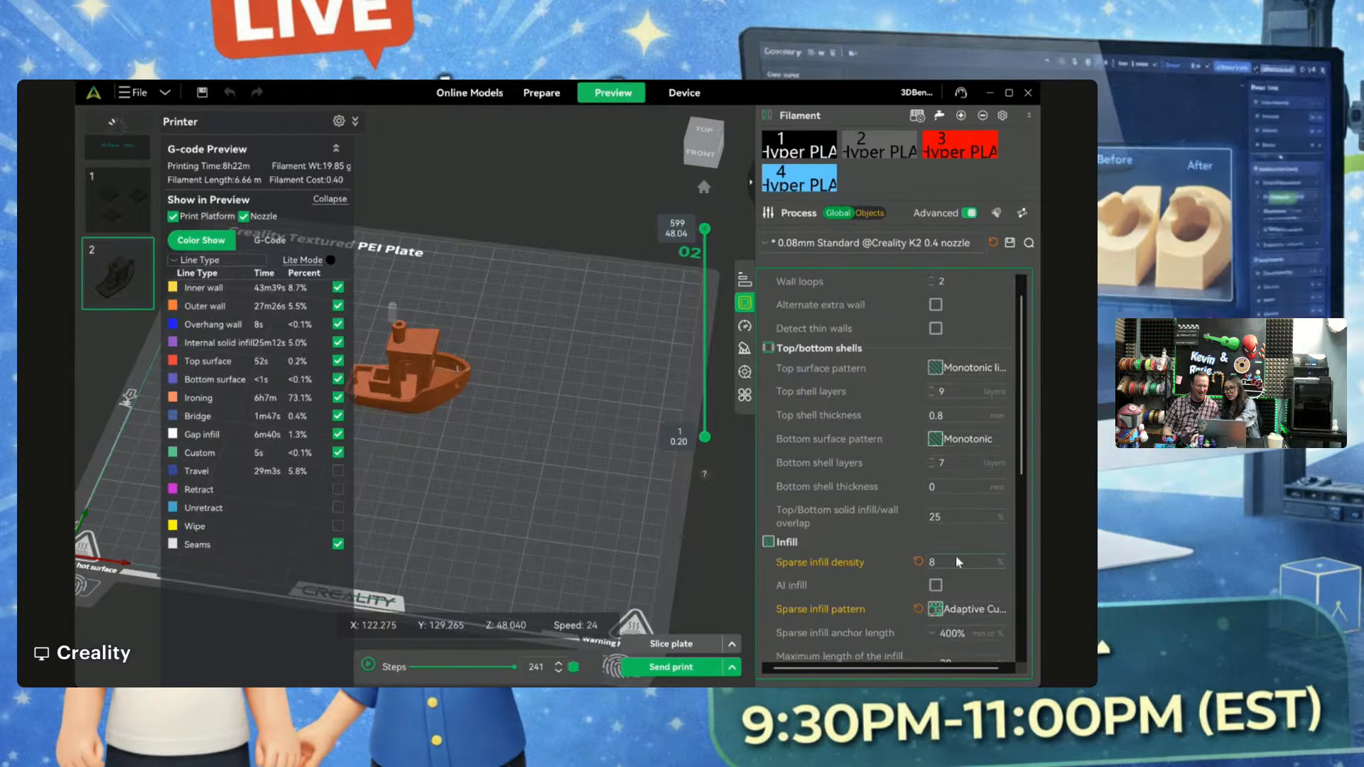
text(100)
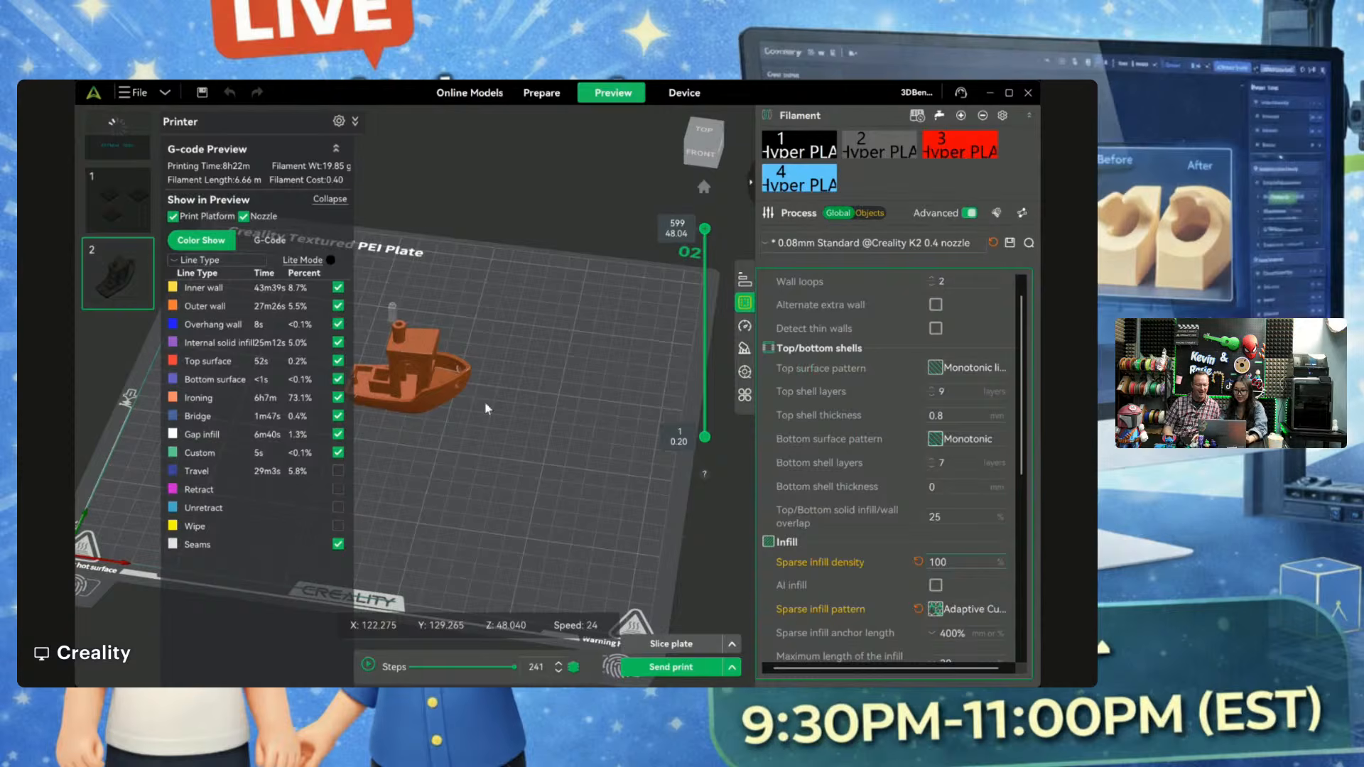
key(Return)
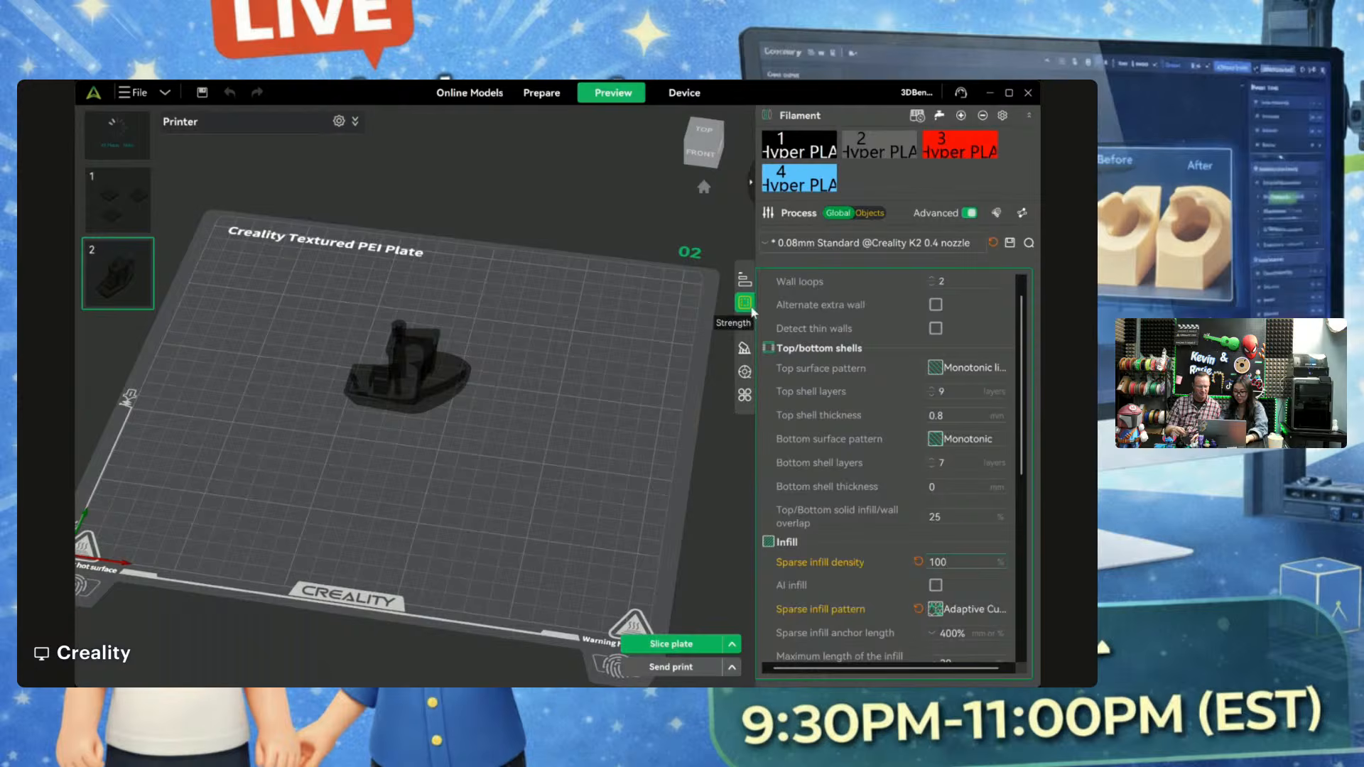
Step: Set the global ironing type to All solid layers
click(744, 279)
scroll(951, 469, down, 2)
scroll(952, 474, down, 5)
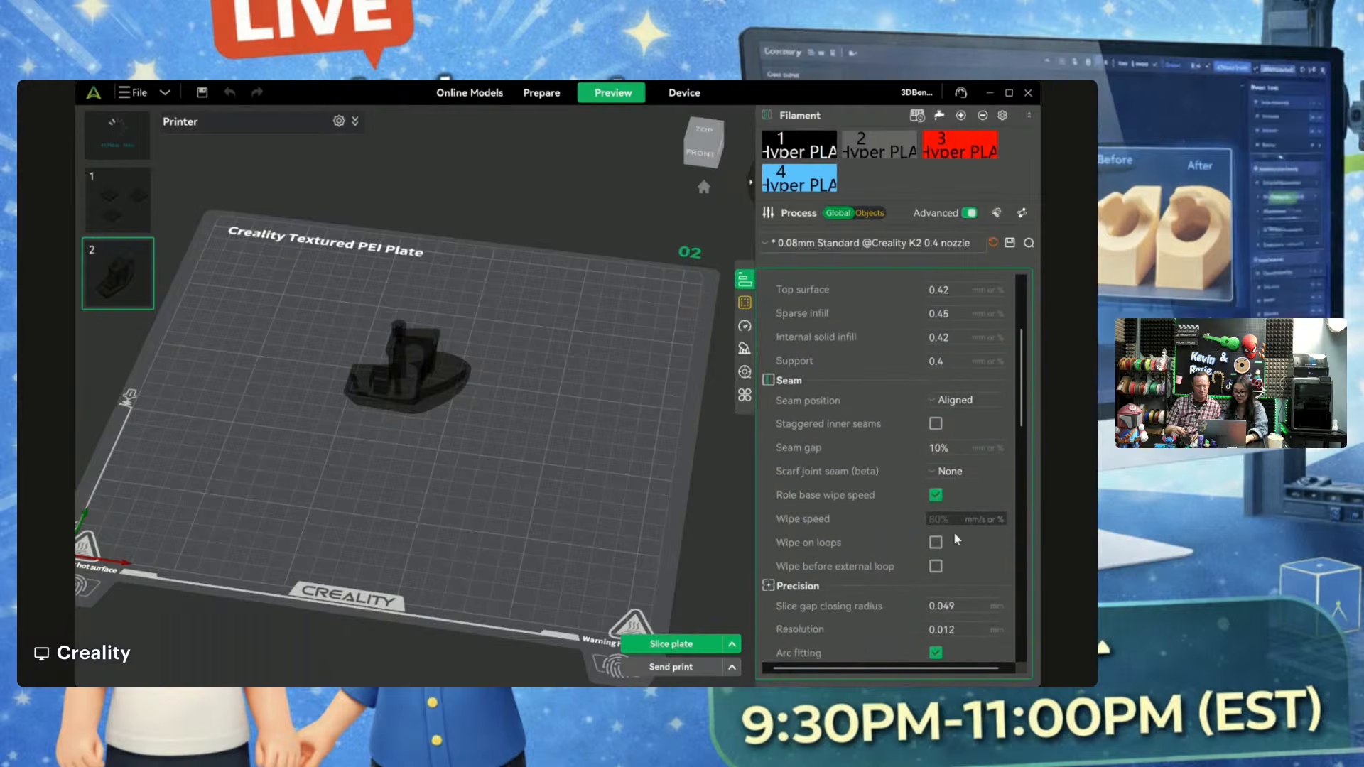
scroll(950, 561, down, 5)
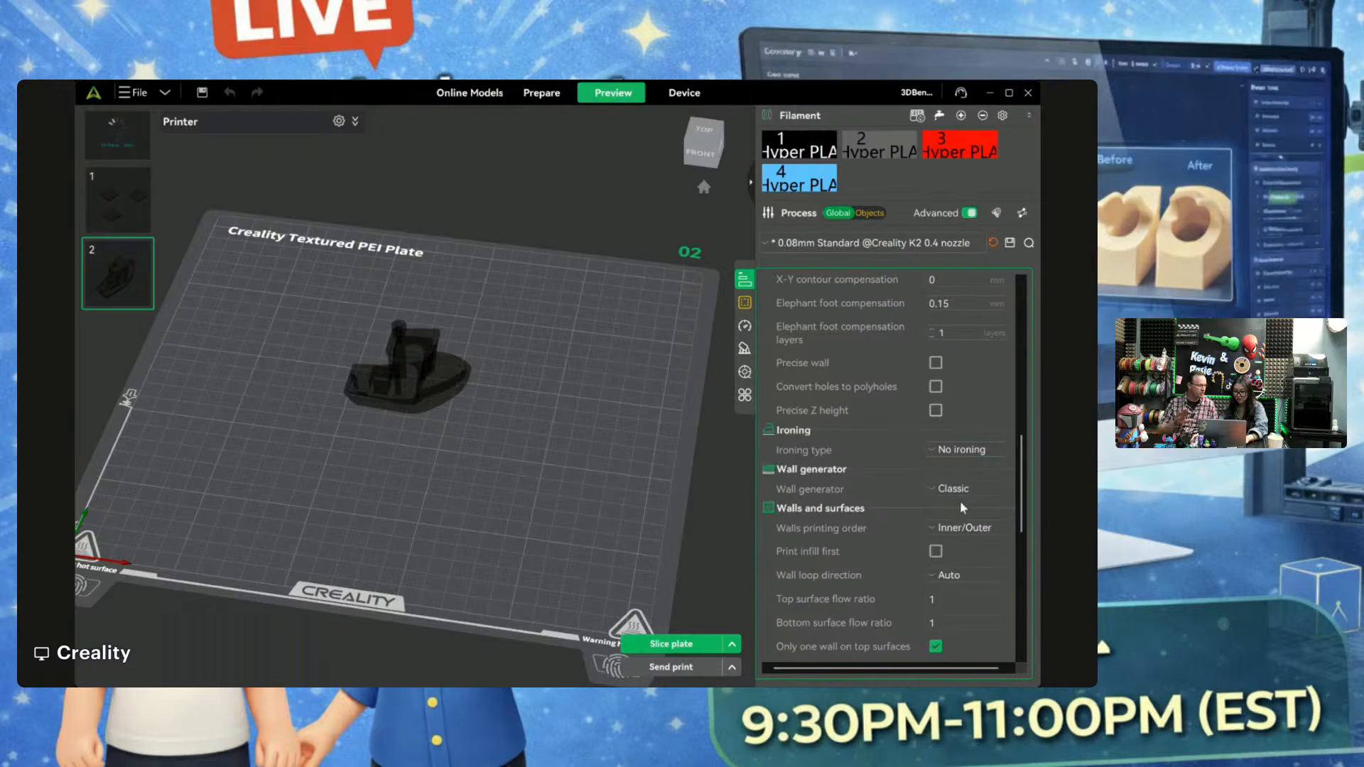
click(966, 524)
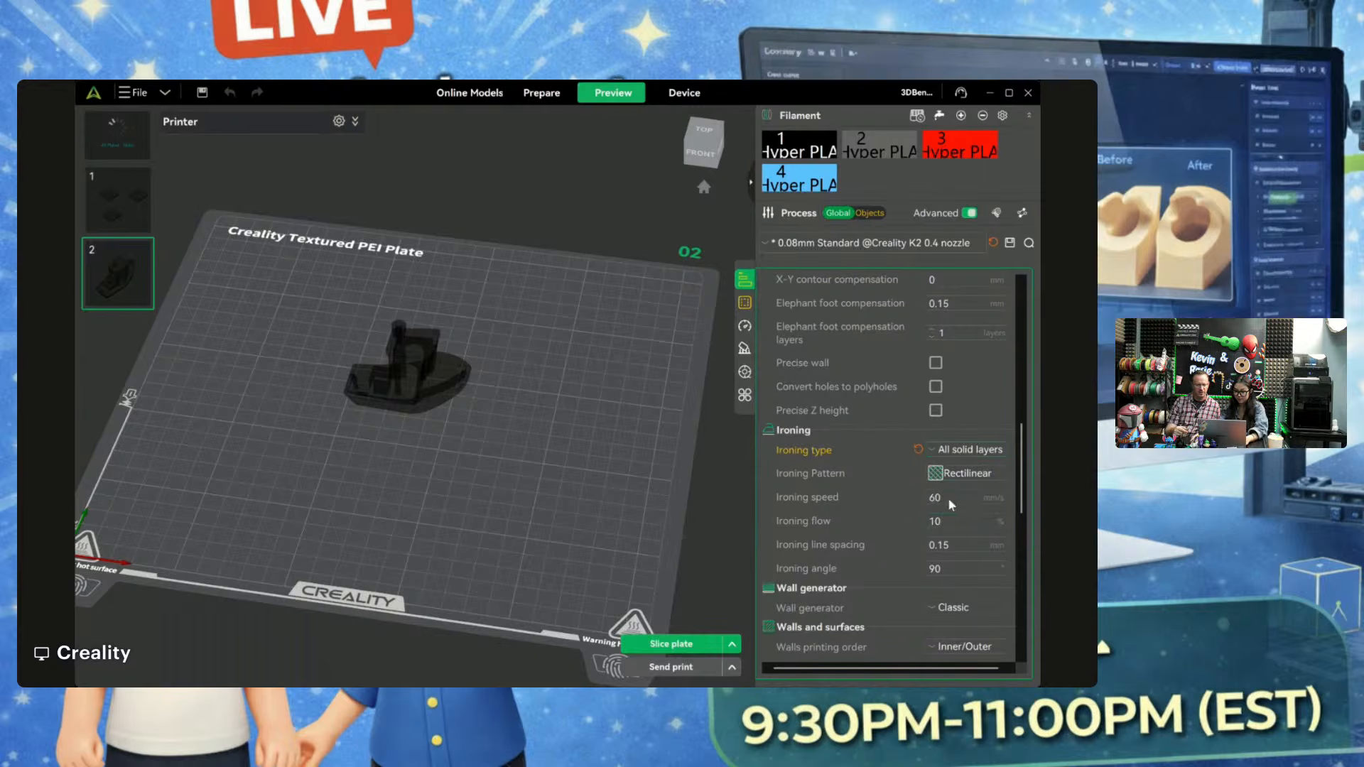
Step: Set the global ironing speed to 30 mm/s
key(BackSpace)
key(BackSpace)
text(30)
key(Return)
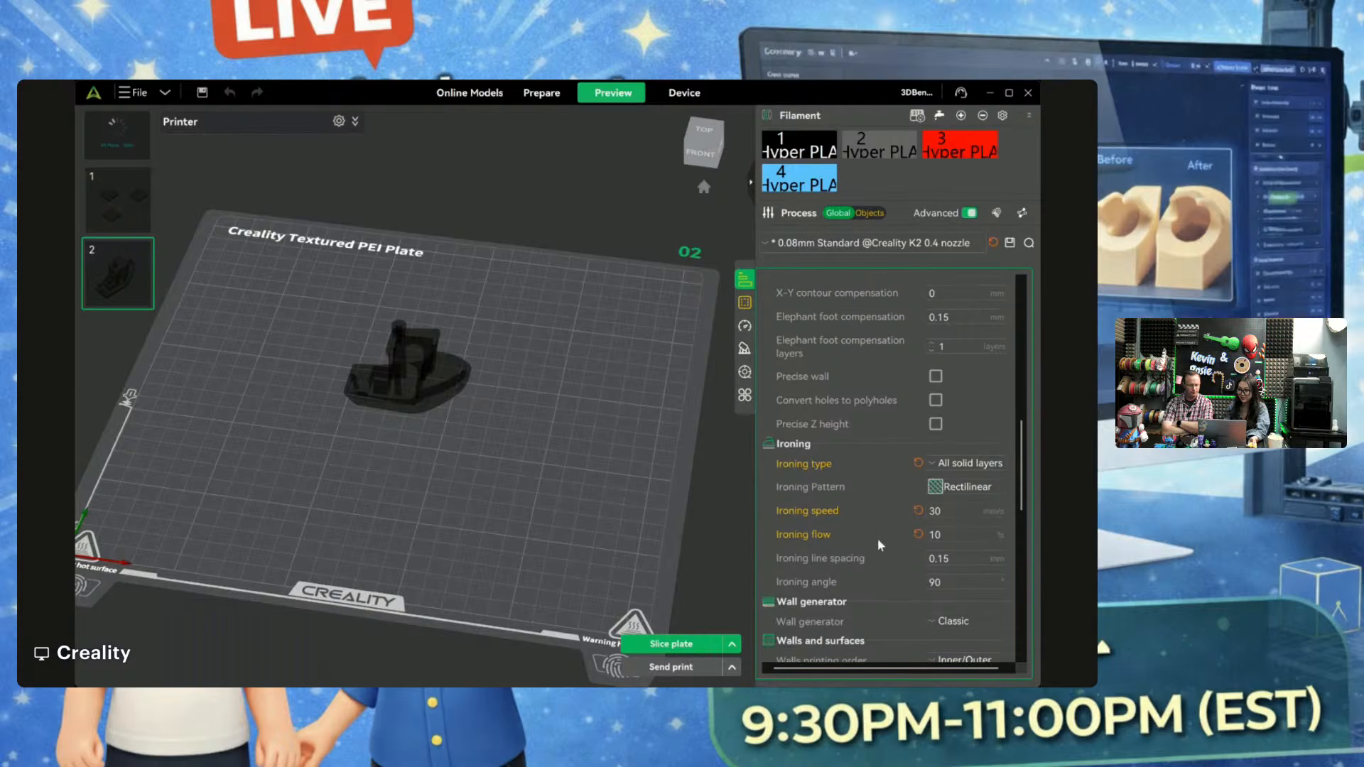
Step: Check the global shell and infill settings and slice the 3DBenchy plate again
scroll(875, 537, up, 1)
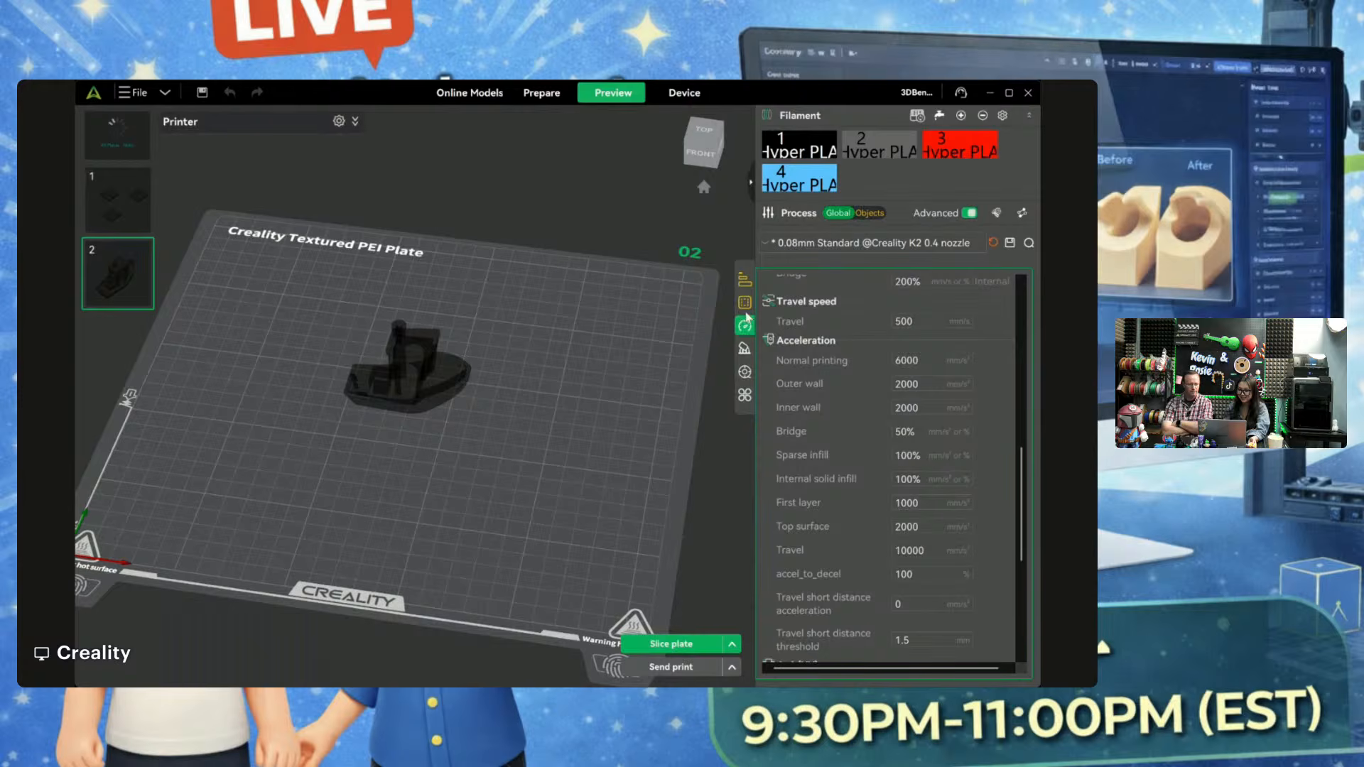
click(745, 302)
scroll(879, 429, up, 5)
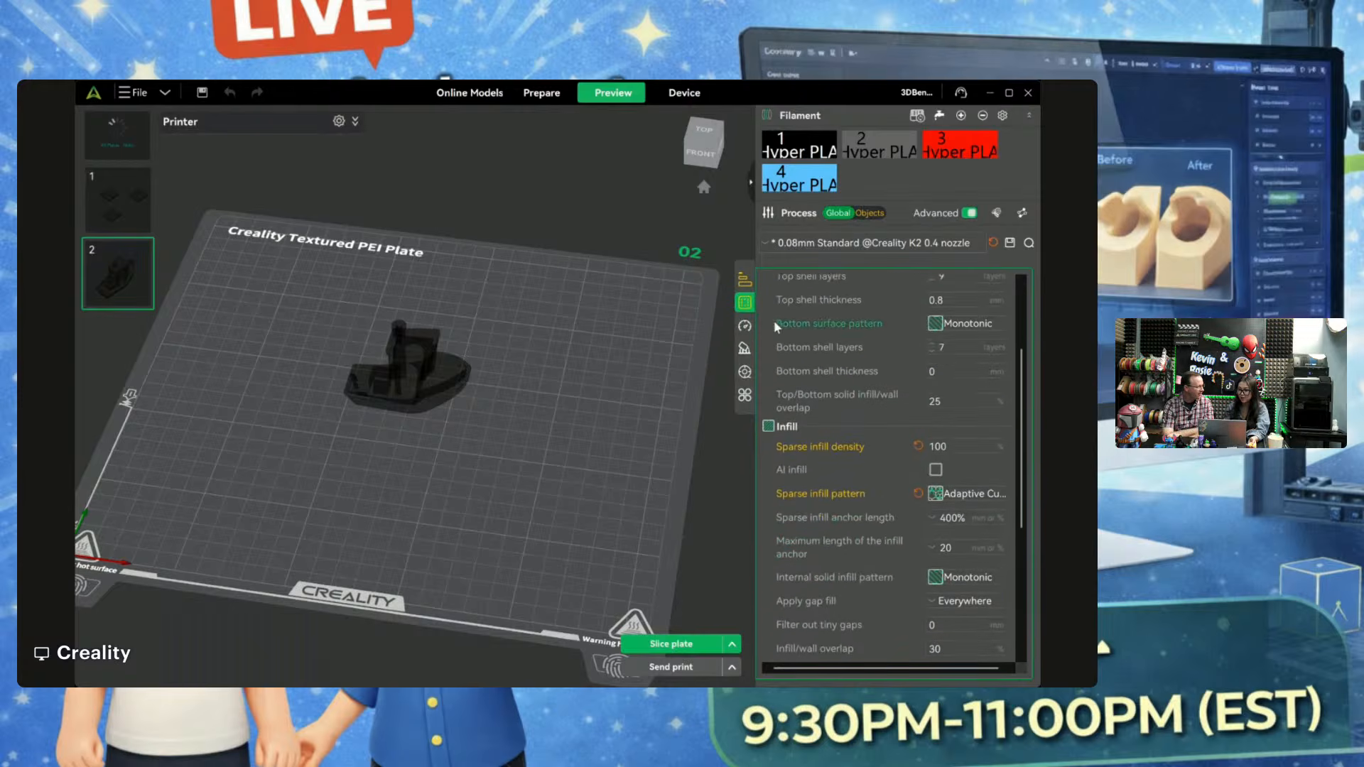
scroll(852, 369, up, 2)
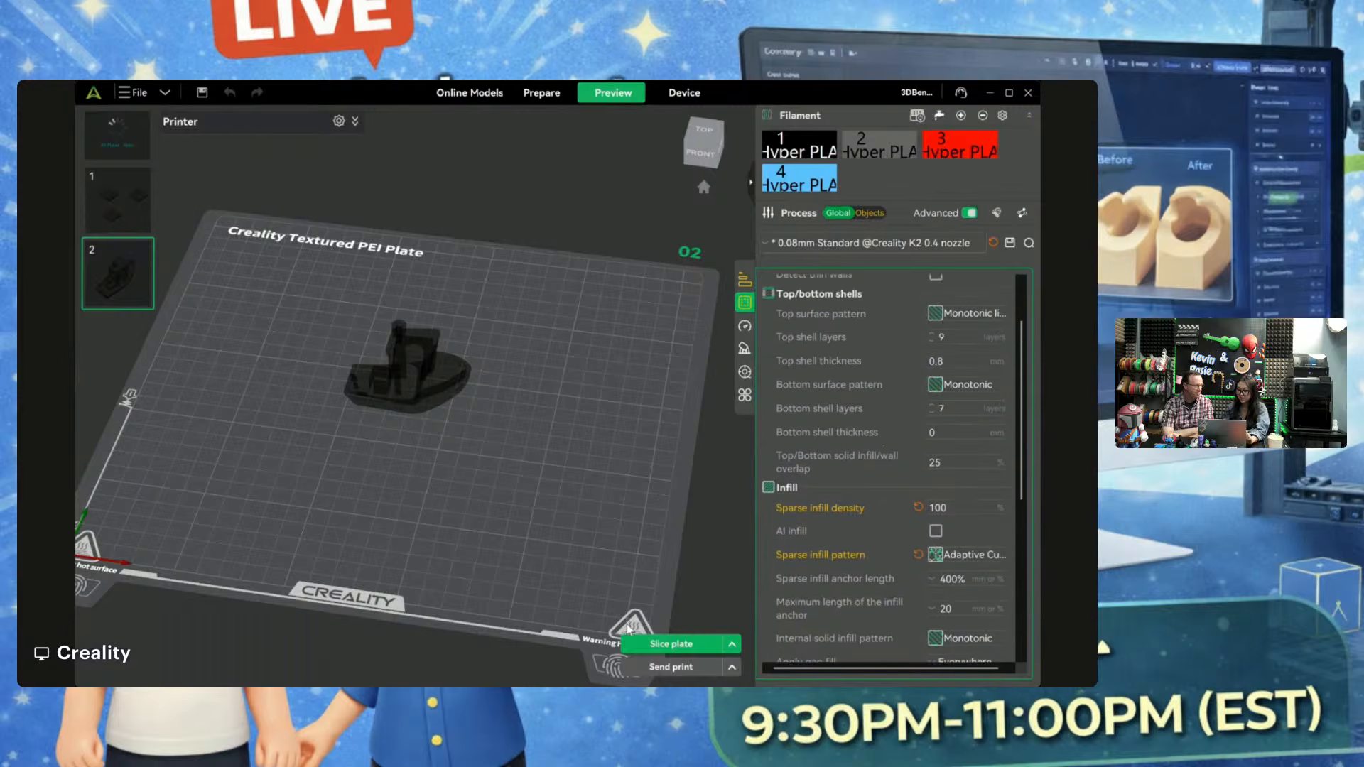
click(667, 644)
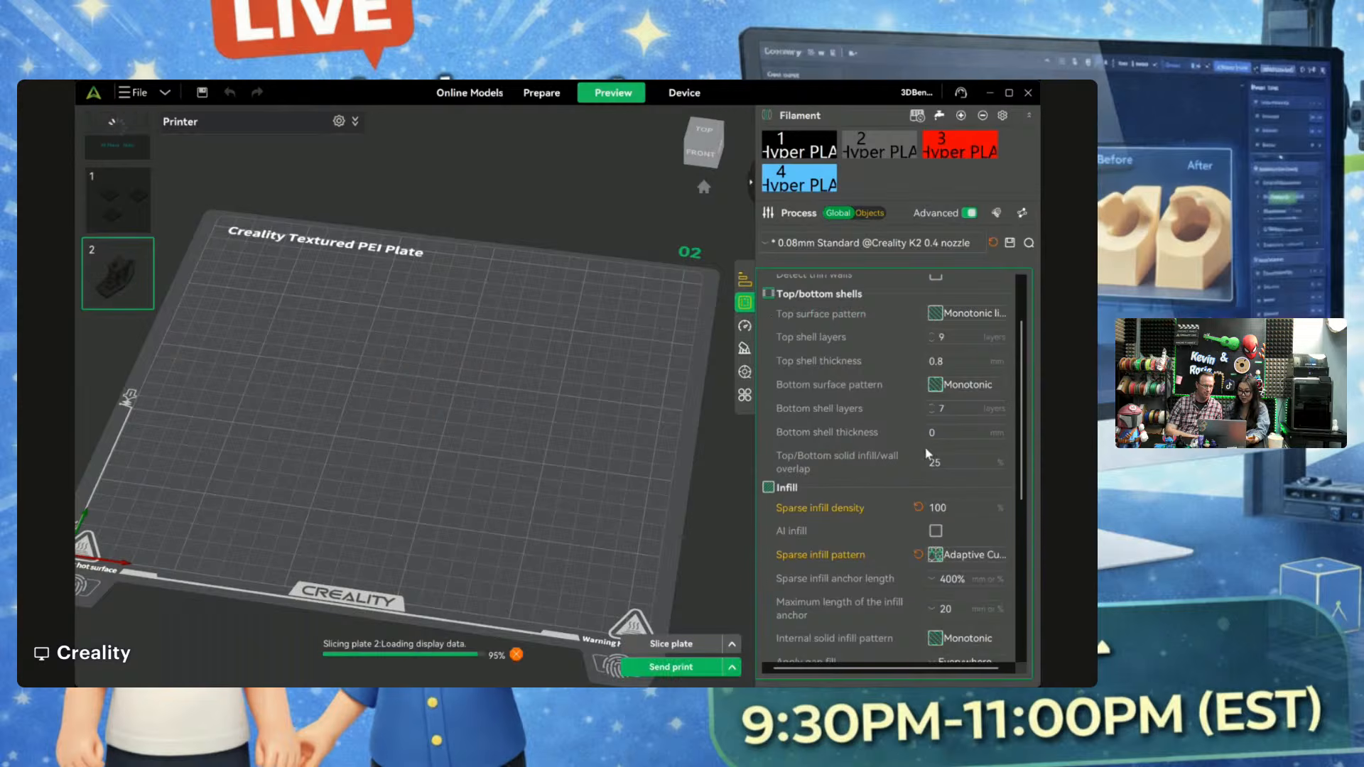
Step: Set the global number of wall loops to 5 and reslice the 3DBenchy plate
scroll(925, 448, up, 2)
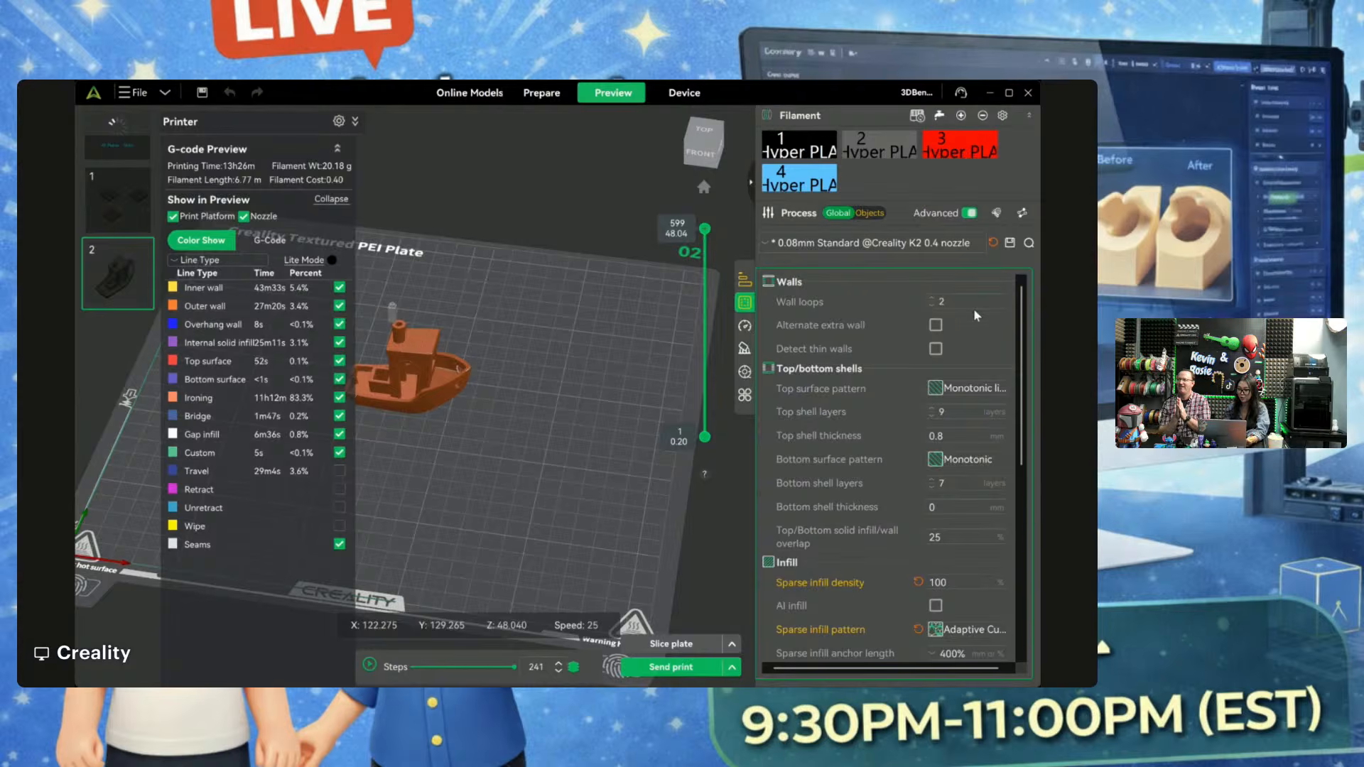
key(BackSpace)
text(5)
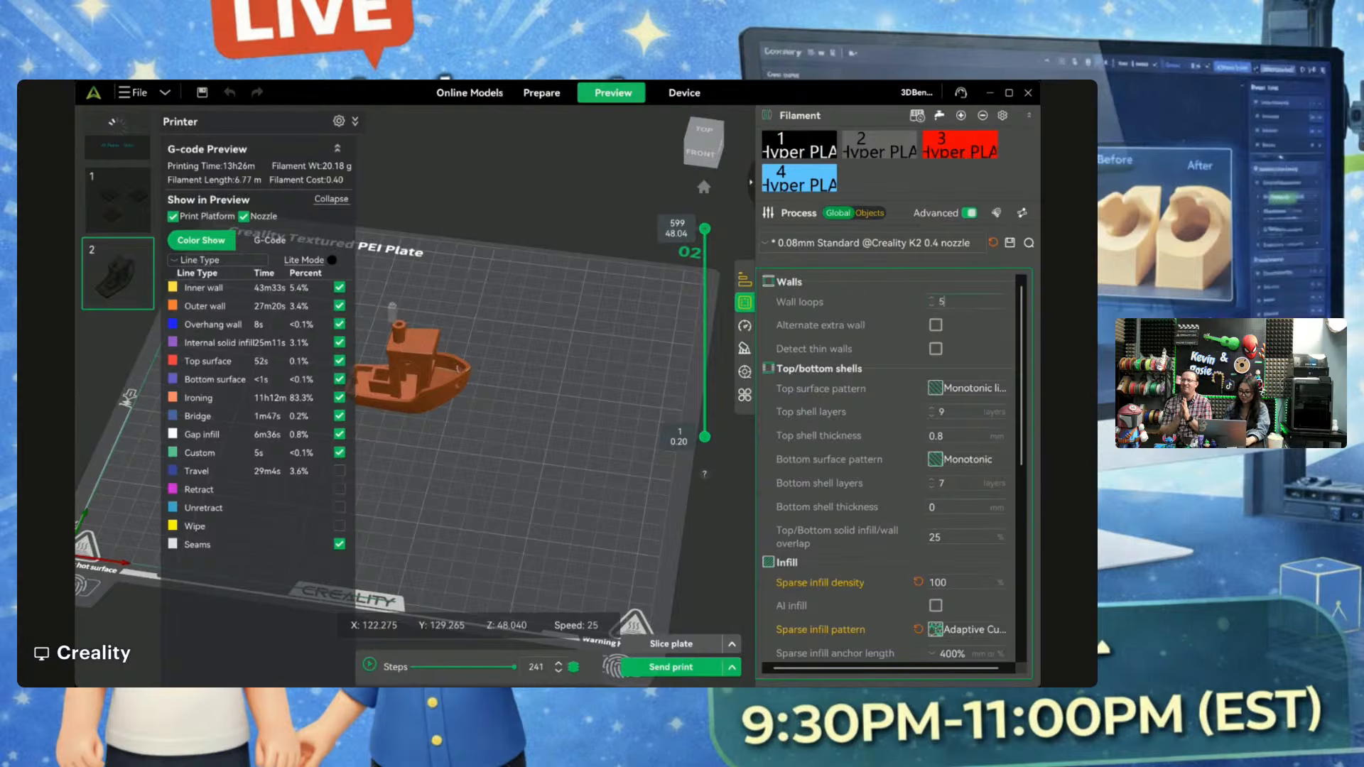
click(658, 642)
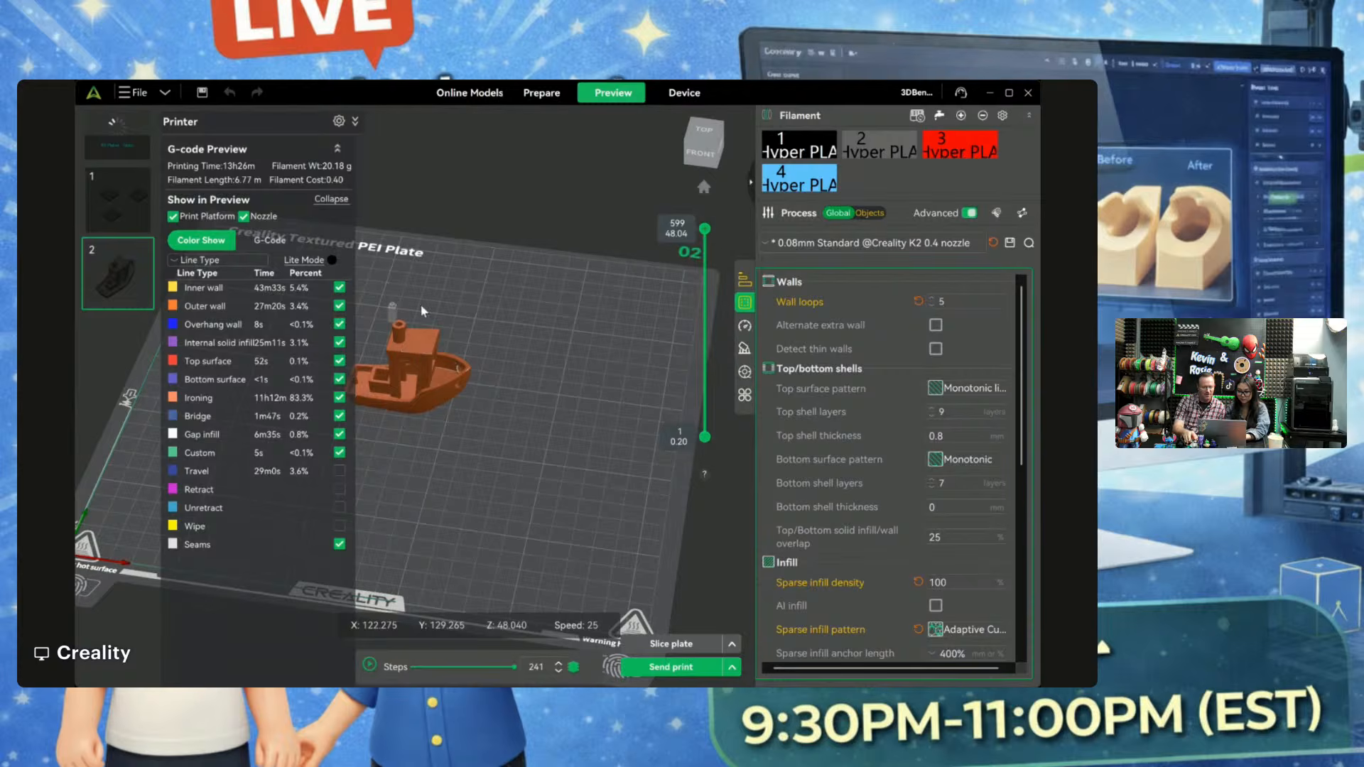
Step: Return to model preparation and start color painting on the 3DBenchy, moving the painting dialog clear of the model
click(540, 93)
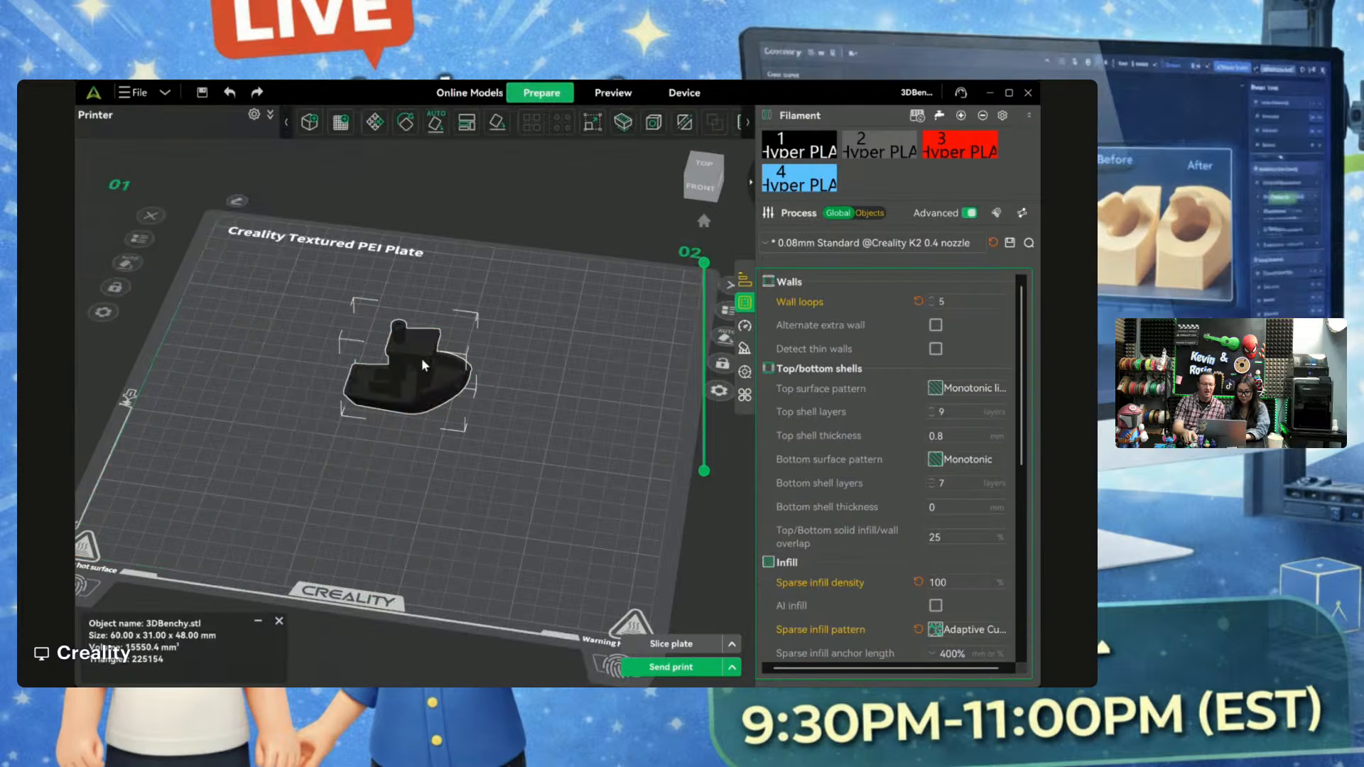
click(747, 123)
click(745, 128)
click(746, 128)
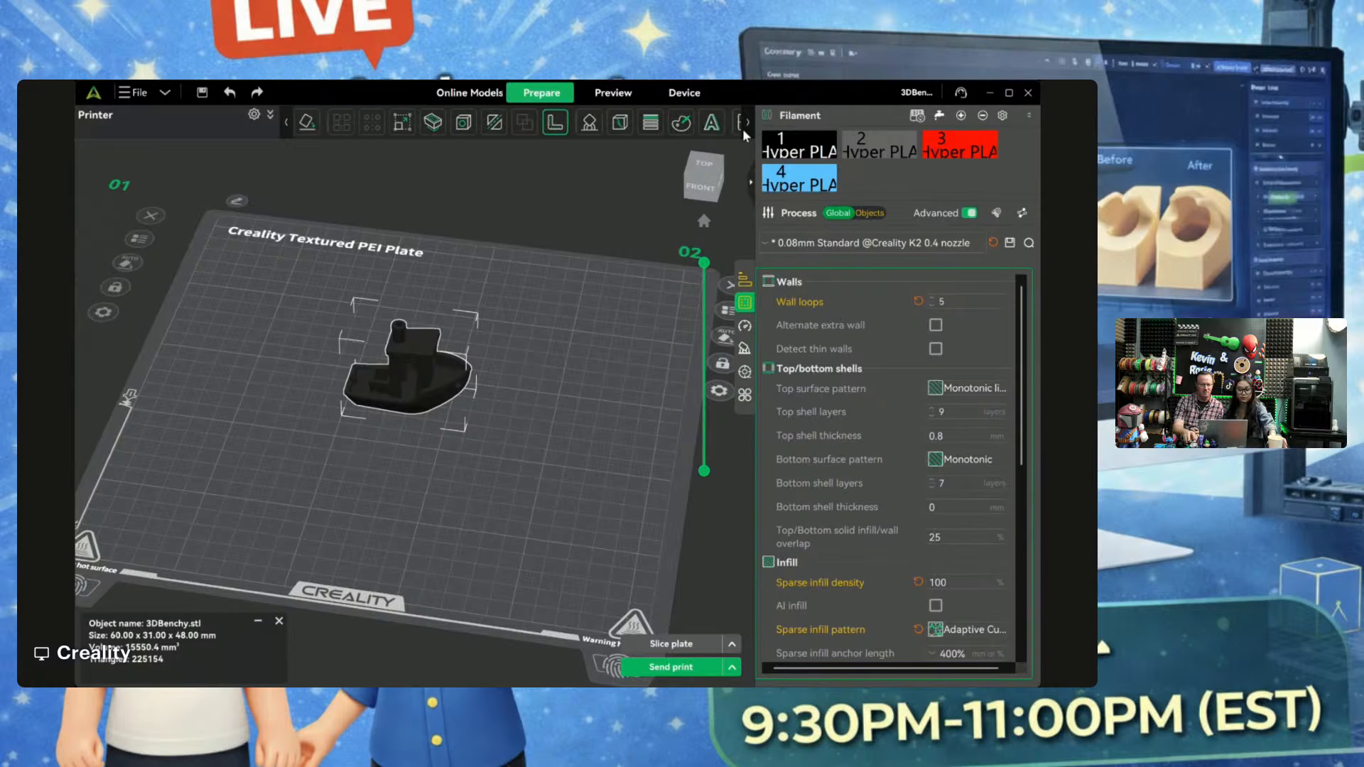
drag(275, 496, 311, 467)
scroll(355, 459, up, 4)
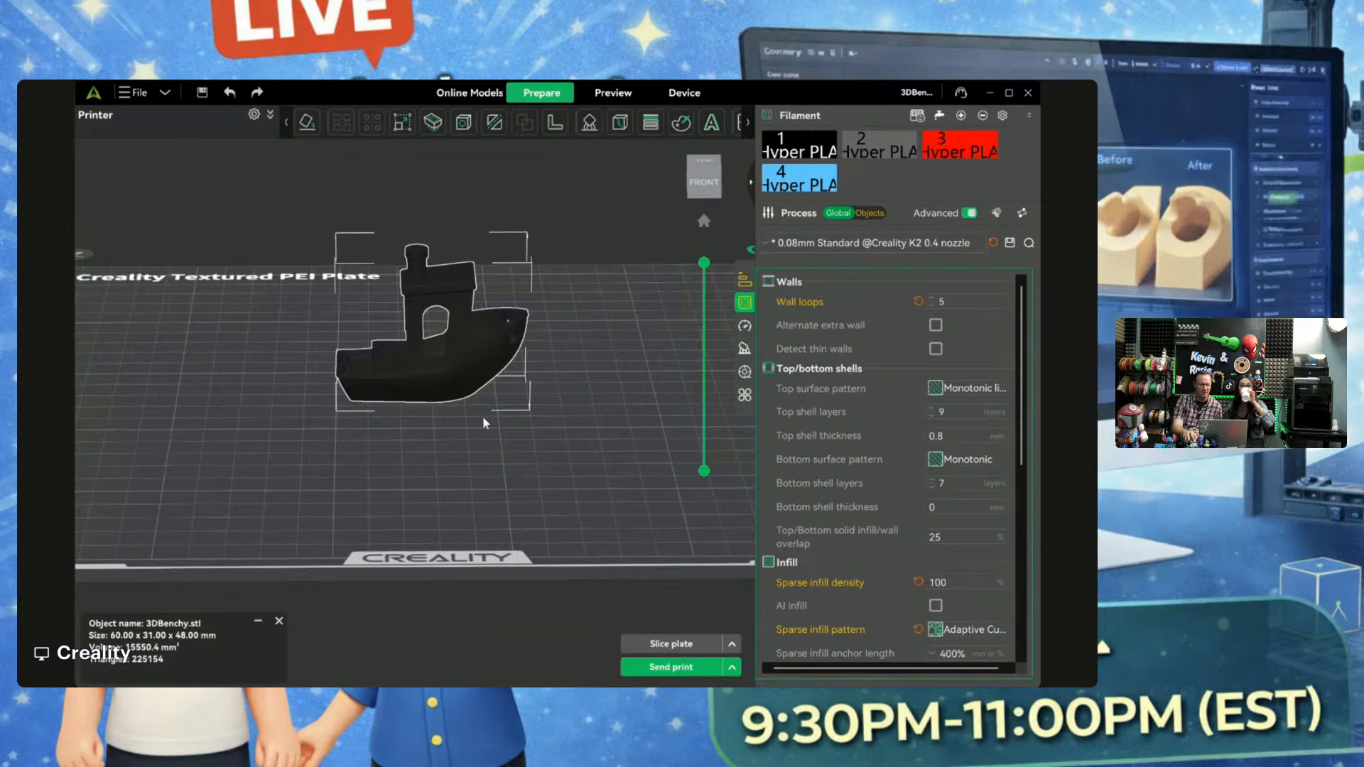
scroll(487, 416, up, 3)
middle_drag(490, 419, 495, 523)
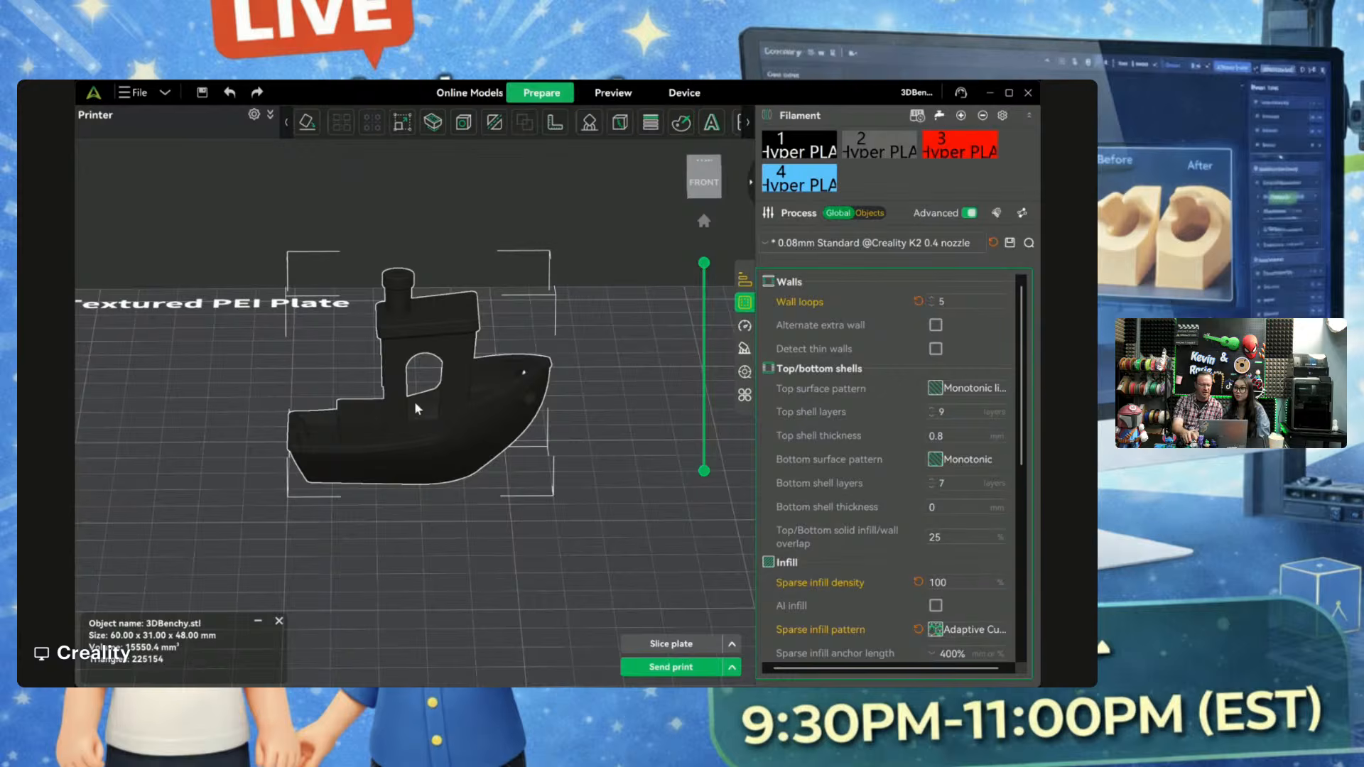
click(680, 123)
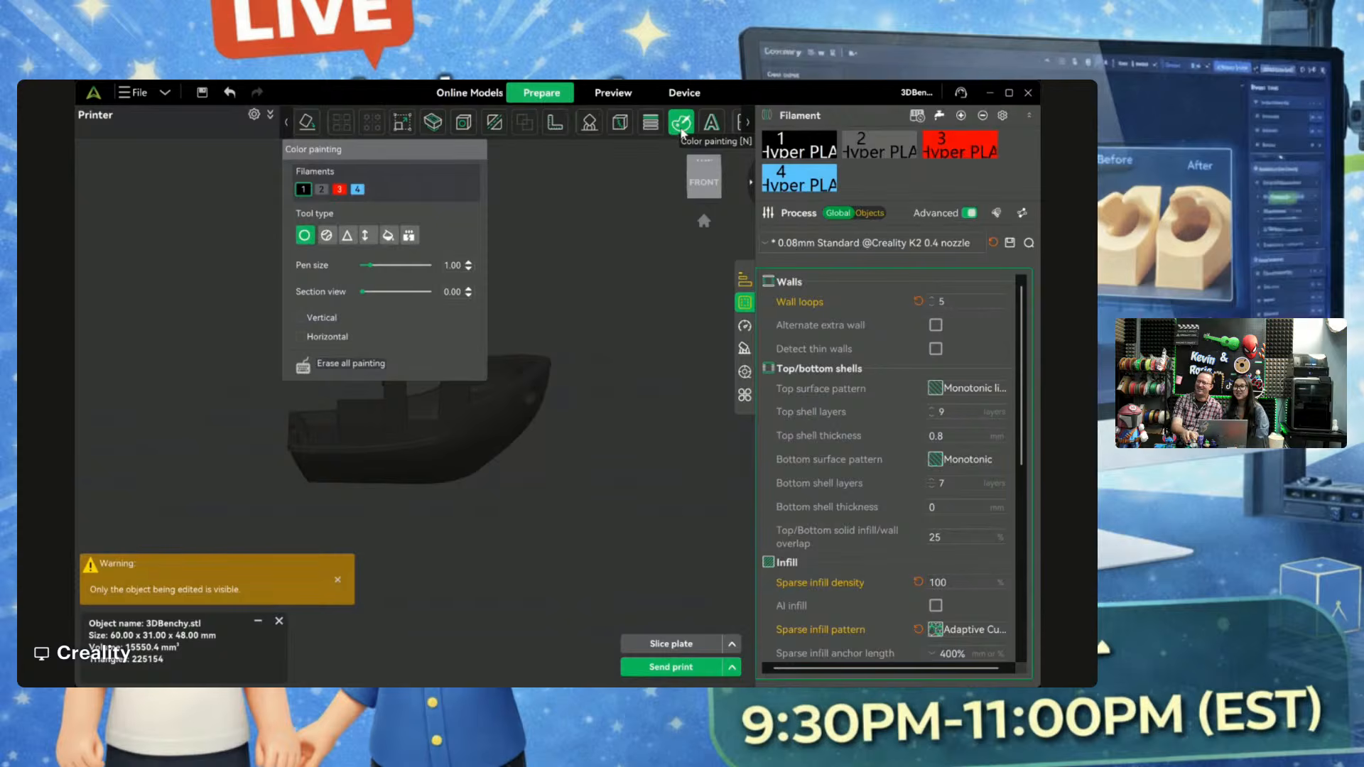
mouse_move(410, 149)
mouse_down()
mouse_move(135, 150)
mouse_move(198, 155)
mouse_up()
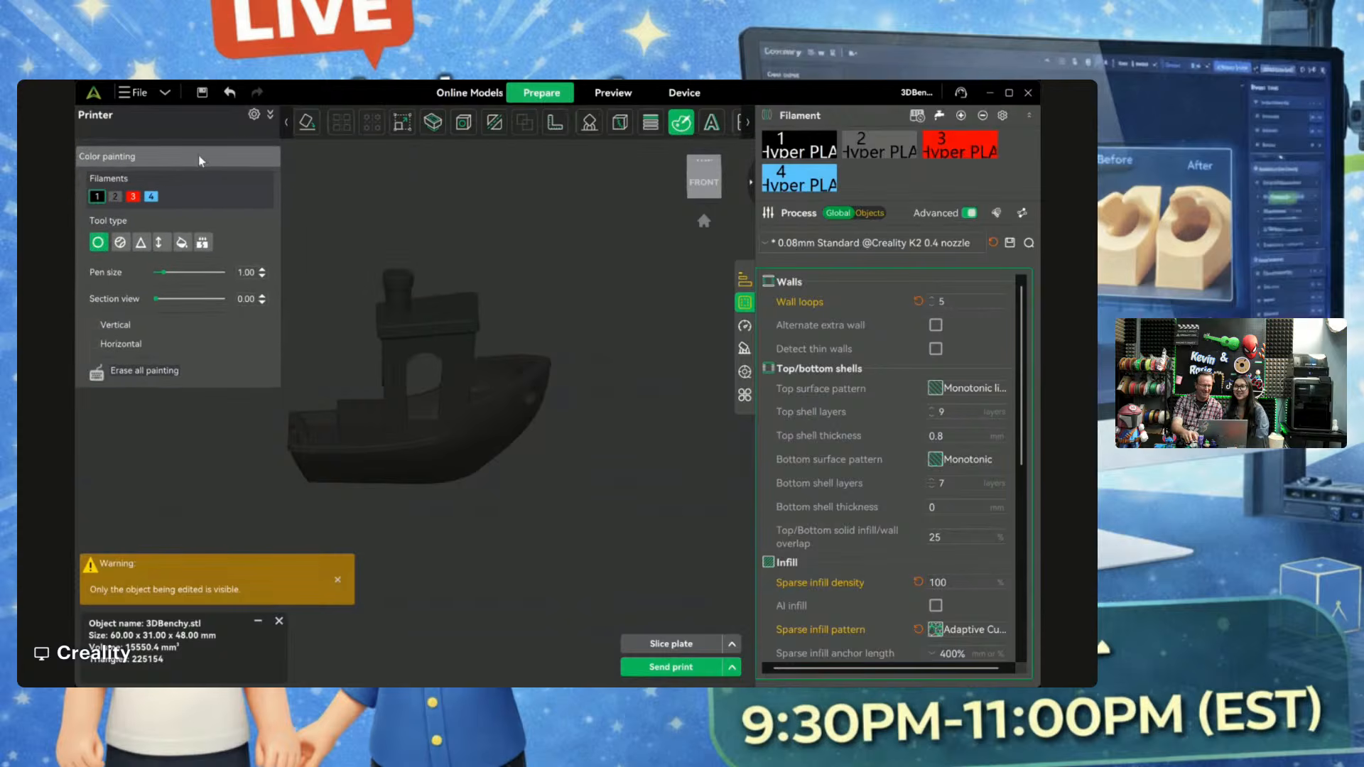
scroll(507, 470, up, 3)
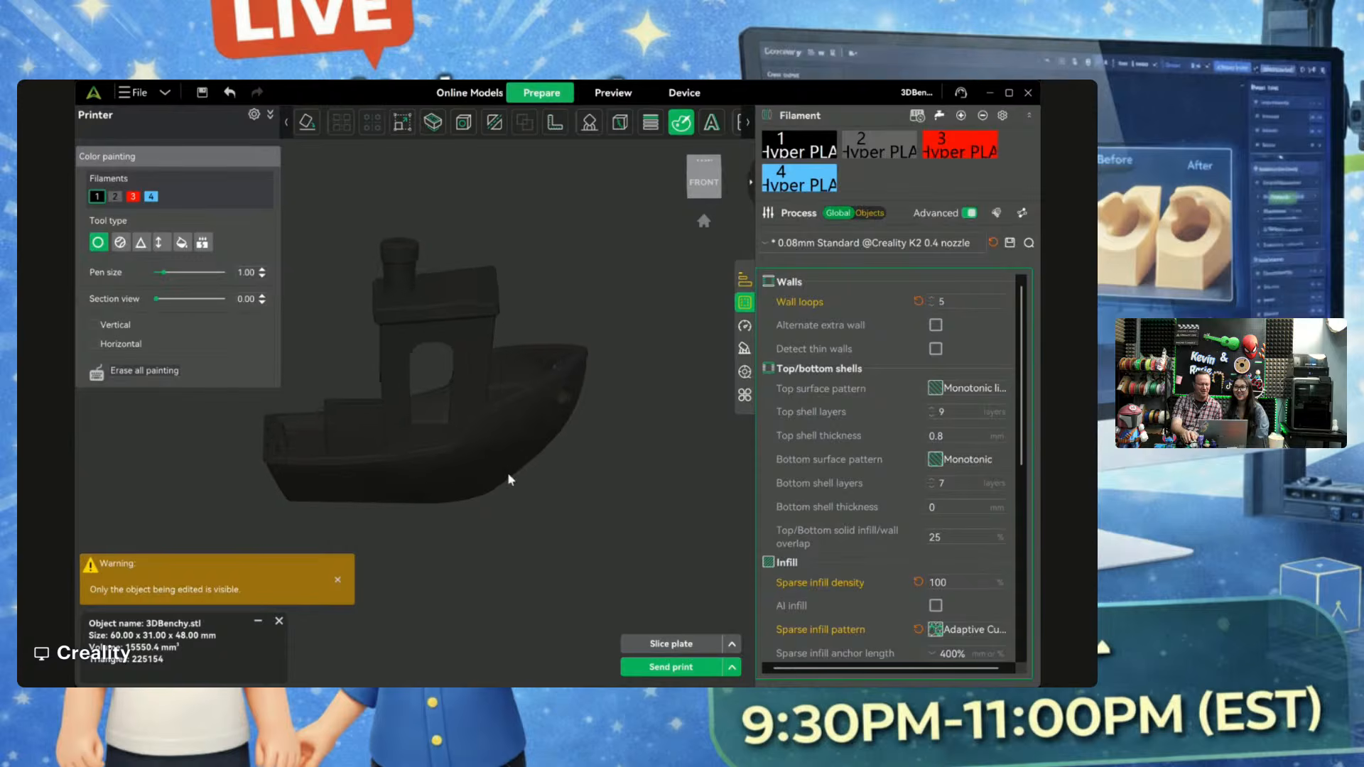
Step: Paint the 3DBenchy's chimney with blue filament 4 using the Fill tool with edge detection
click(182, 243)
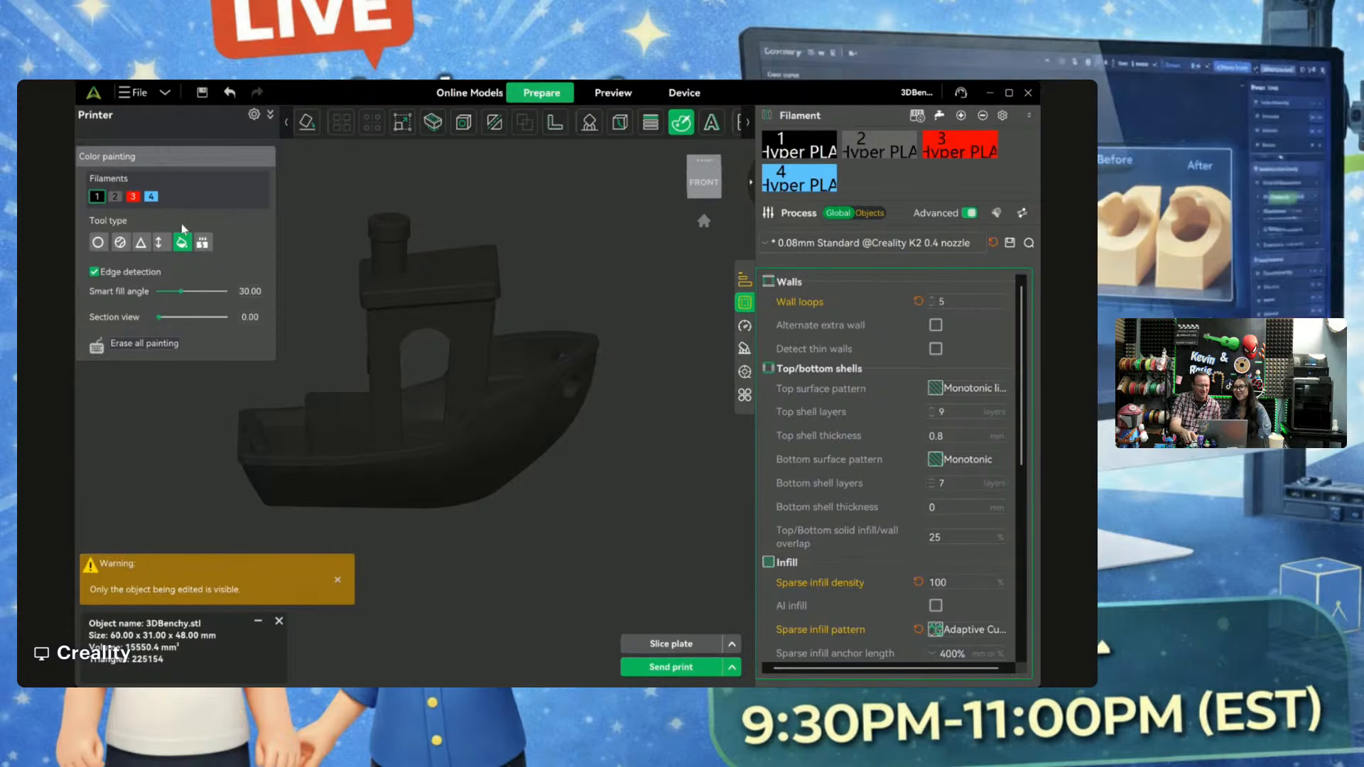
click(151, 197)
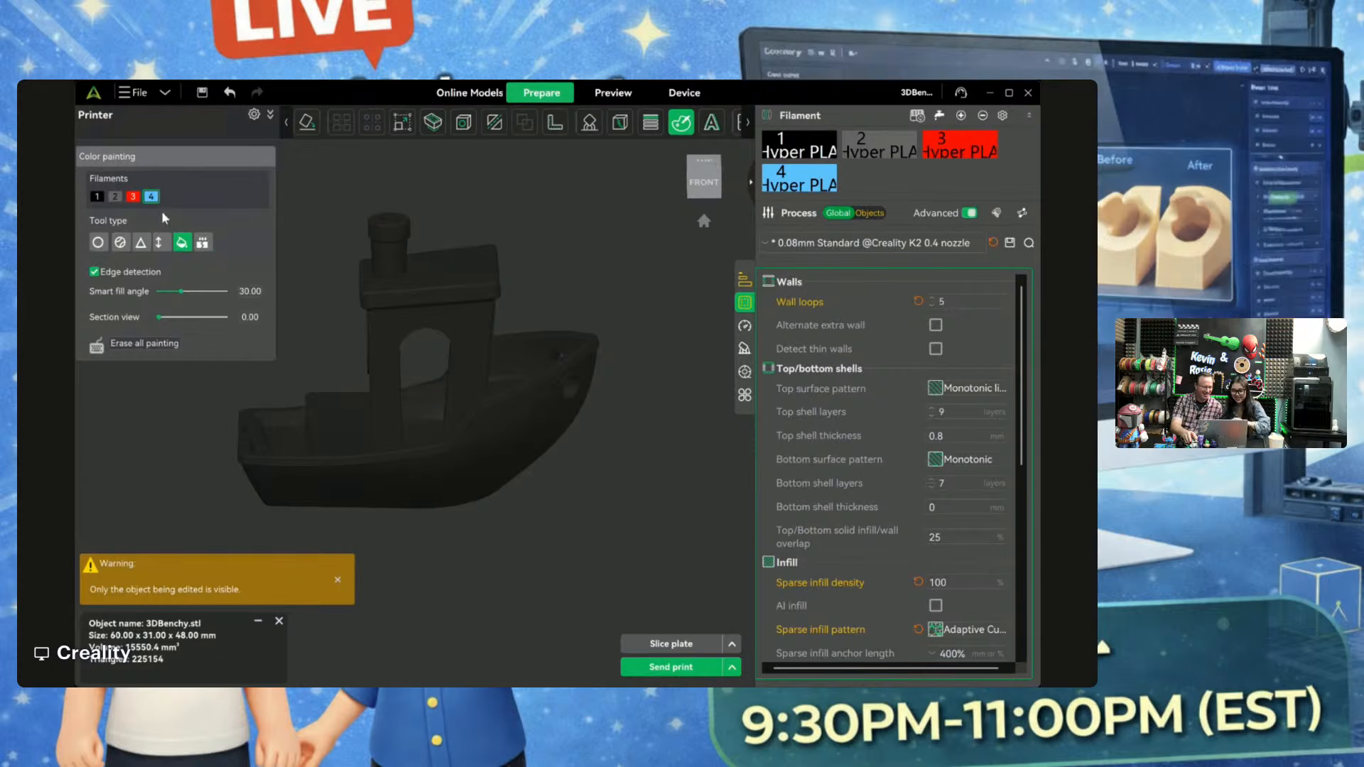
click(391, 246)
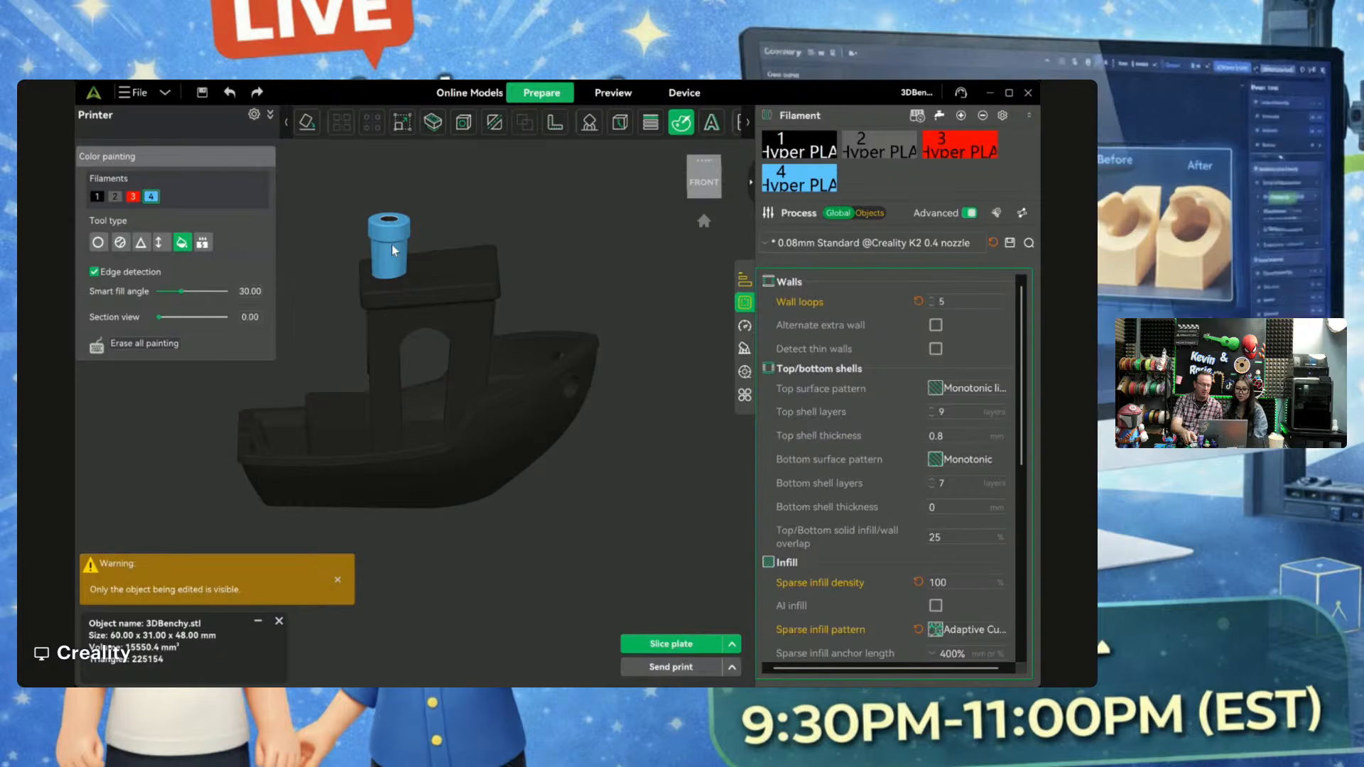
drag(610, 270, 469, 295)
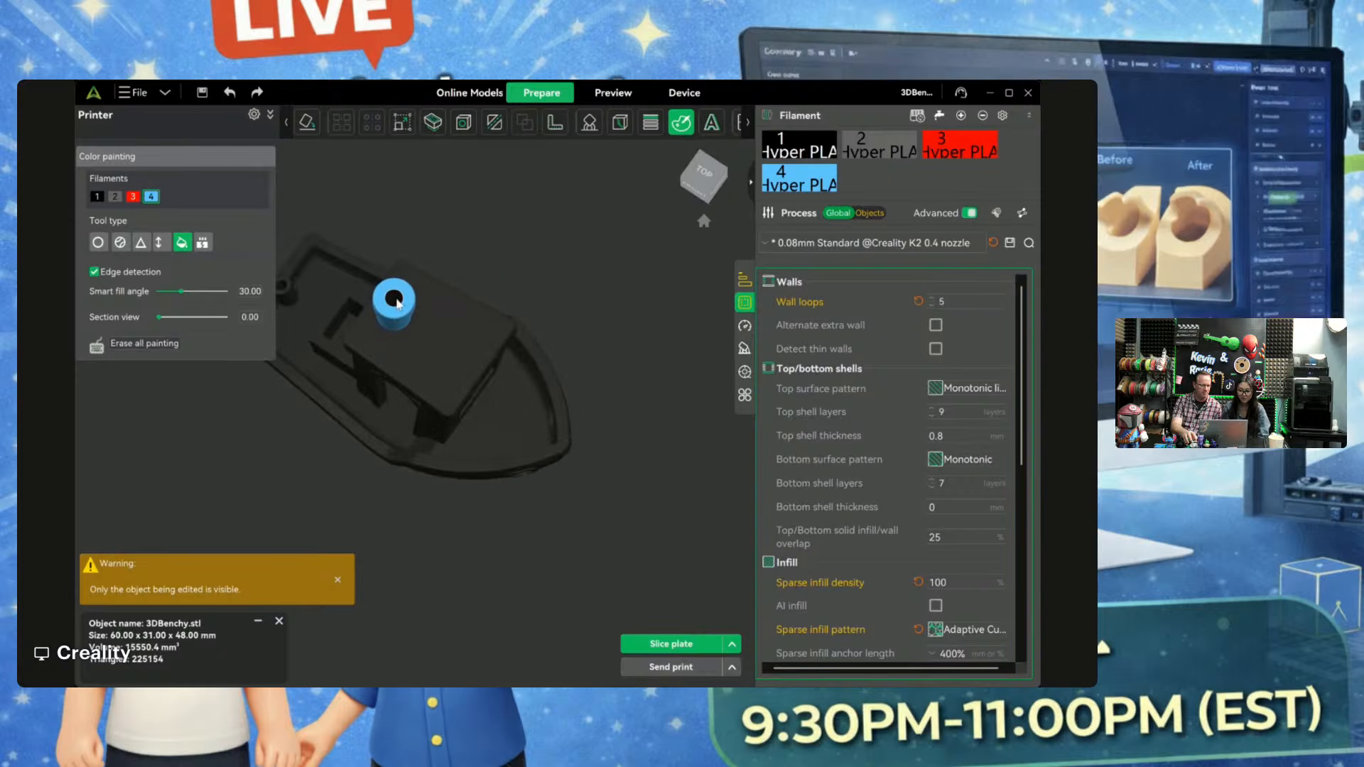
drag(509, 293, 541, 279)
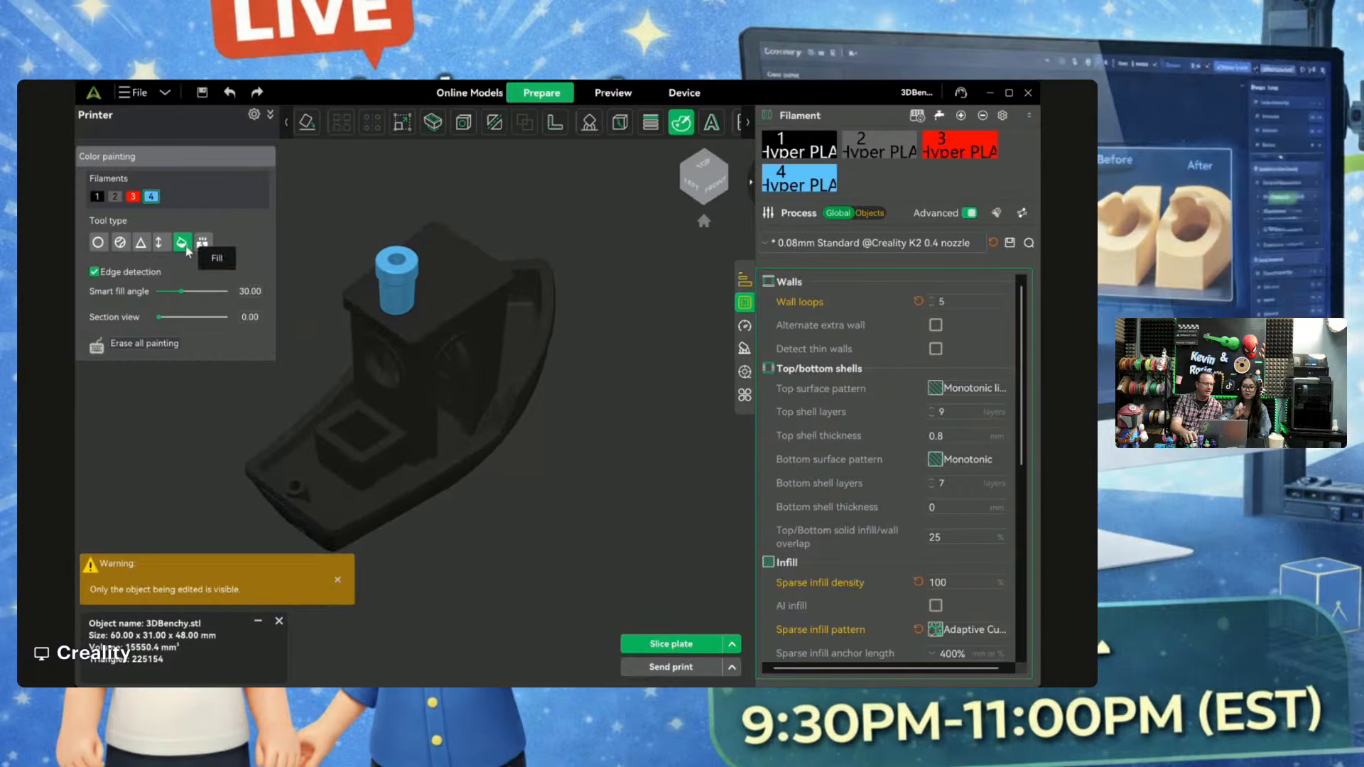
Step: Fill the chimney's outside and the top rim of the box behind the cabin with red filament 3
click(132, 196)
click(412, 302)
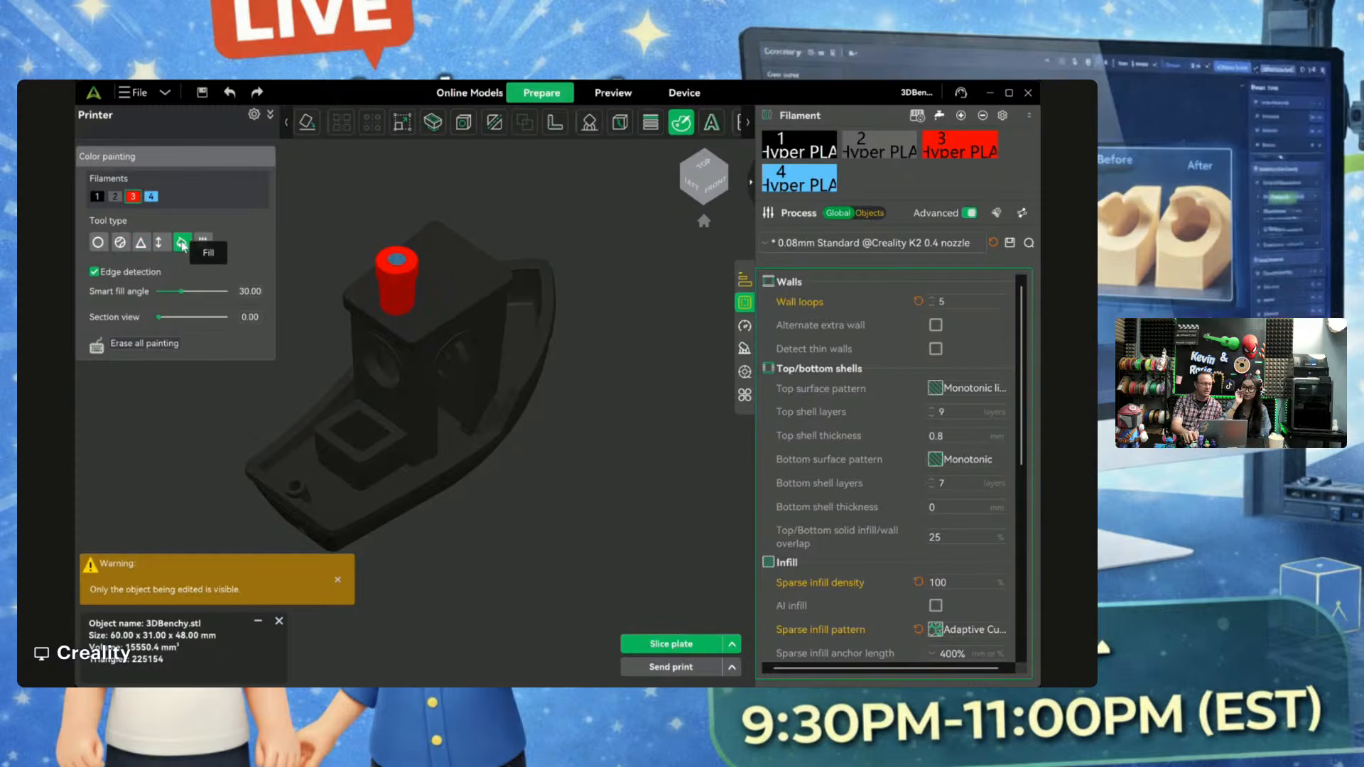
click(359, 458)
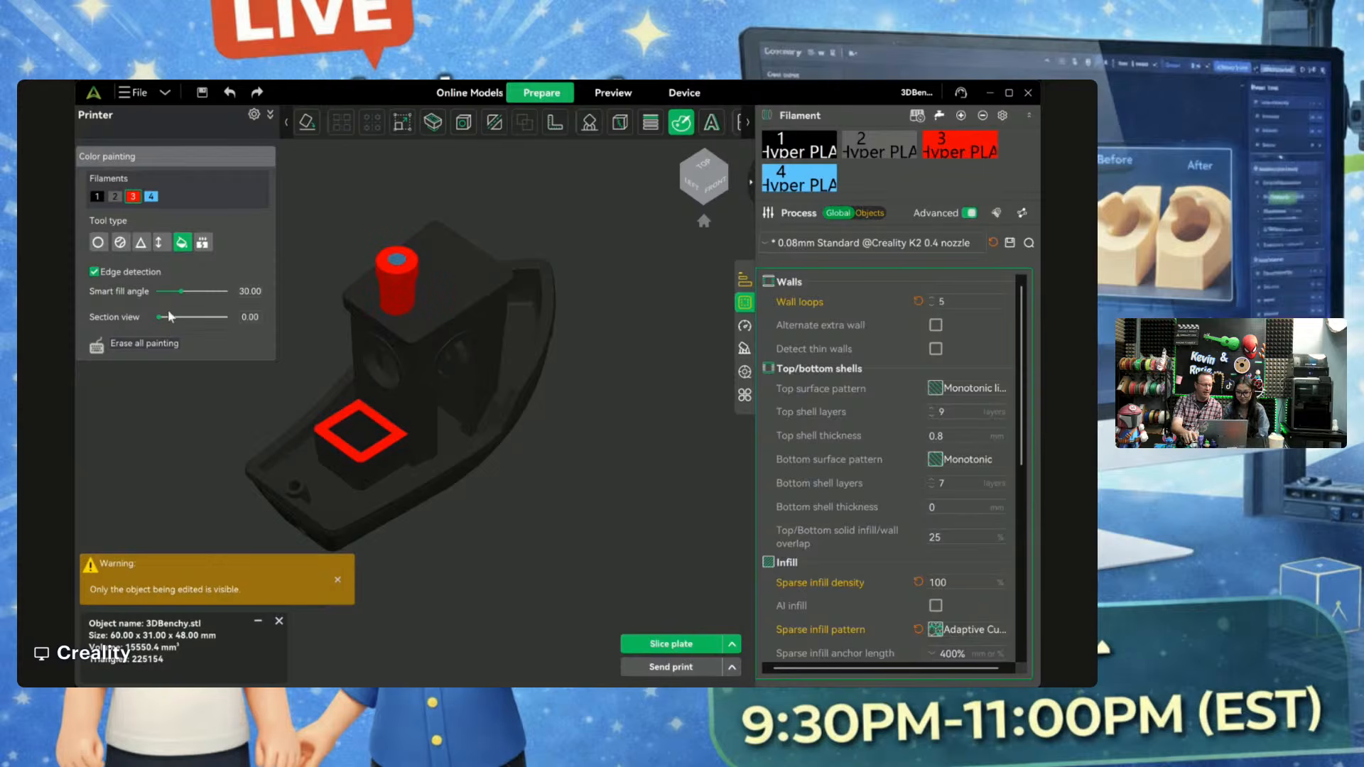
Step: Paint a band around the 3DBenchy's lower hull with gray filament 2, using a 3.69 mm height range
click(158, 243)
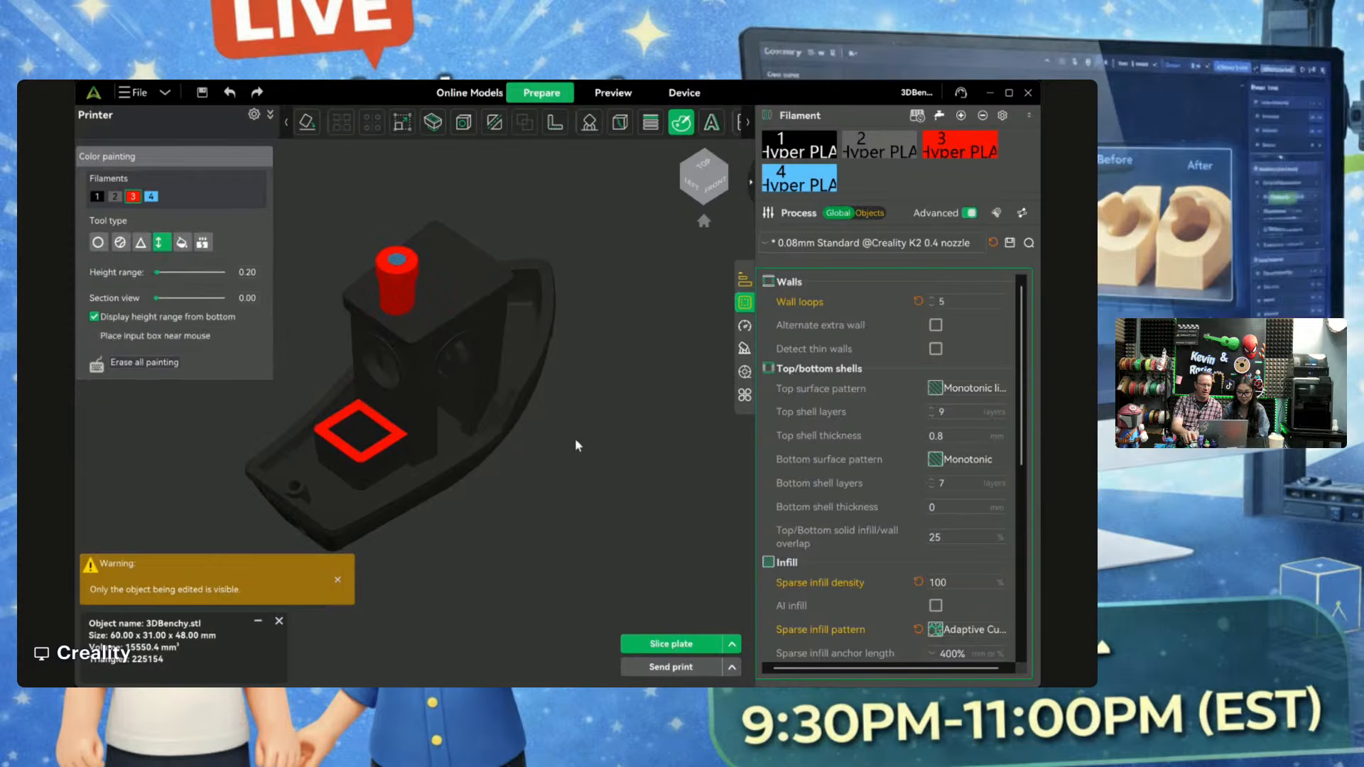
drag(573, 437, 564, 440)
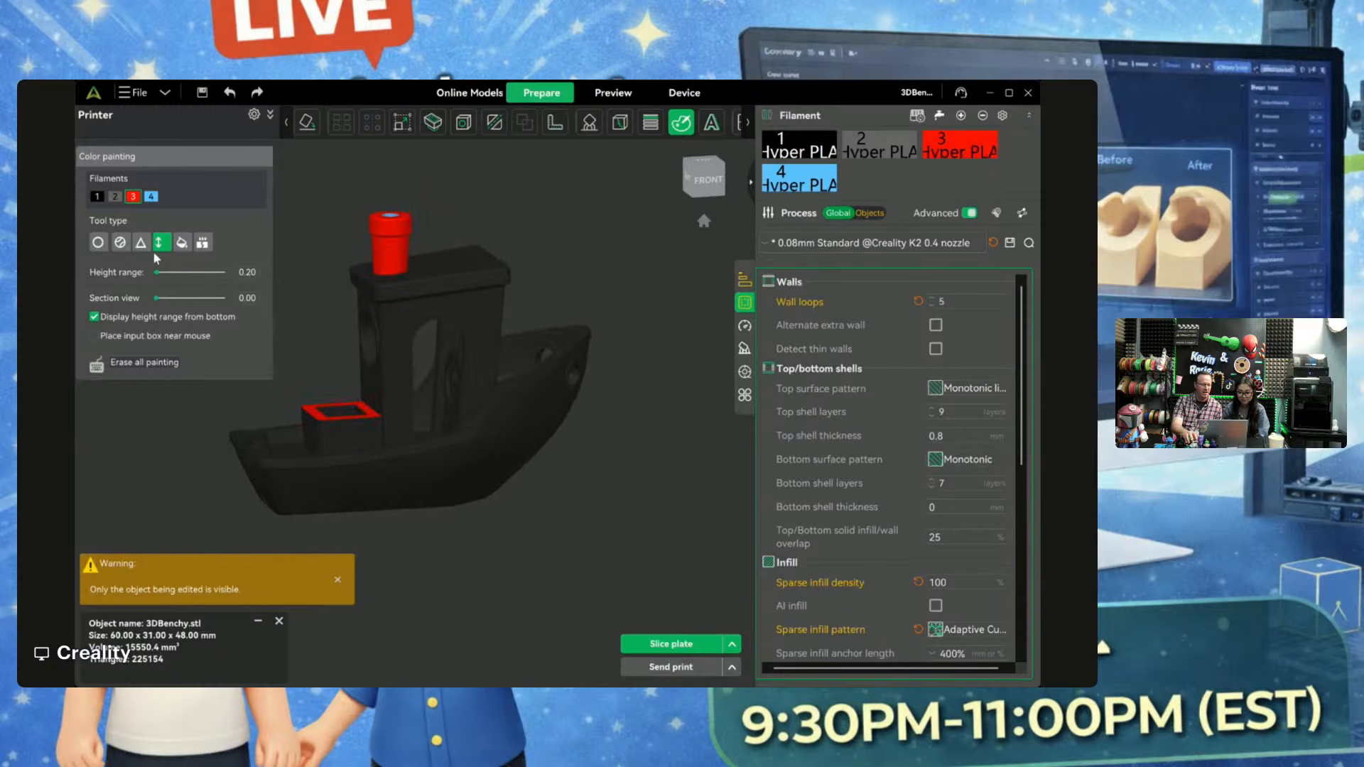
drag(157, 272, 185, 272)
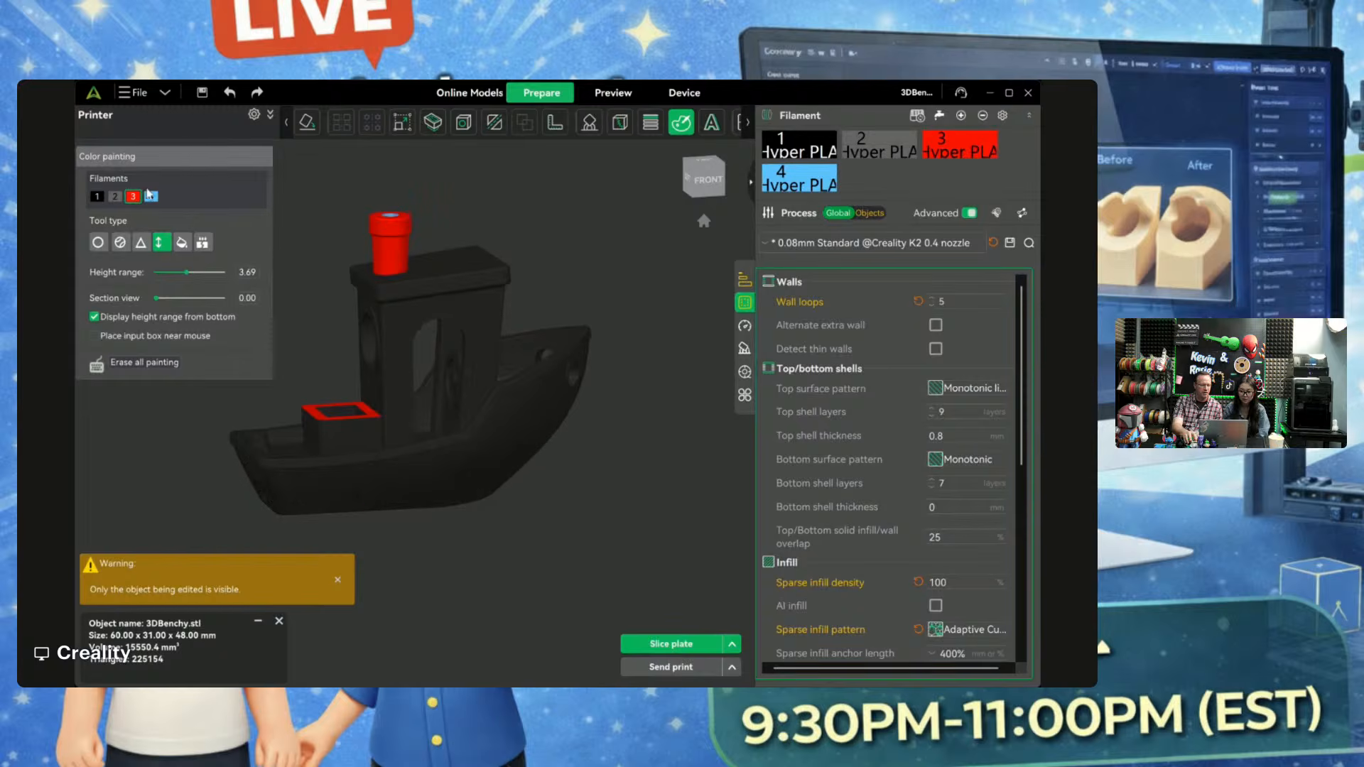
click(114, 196)
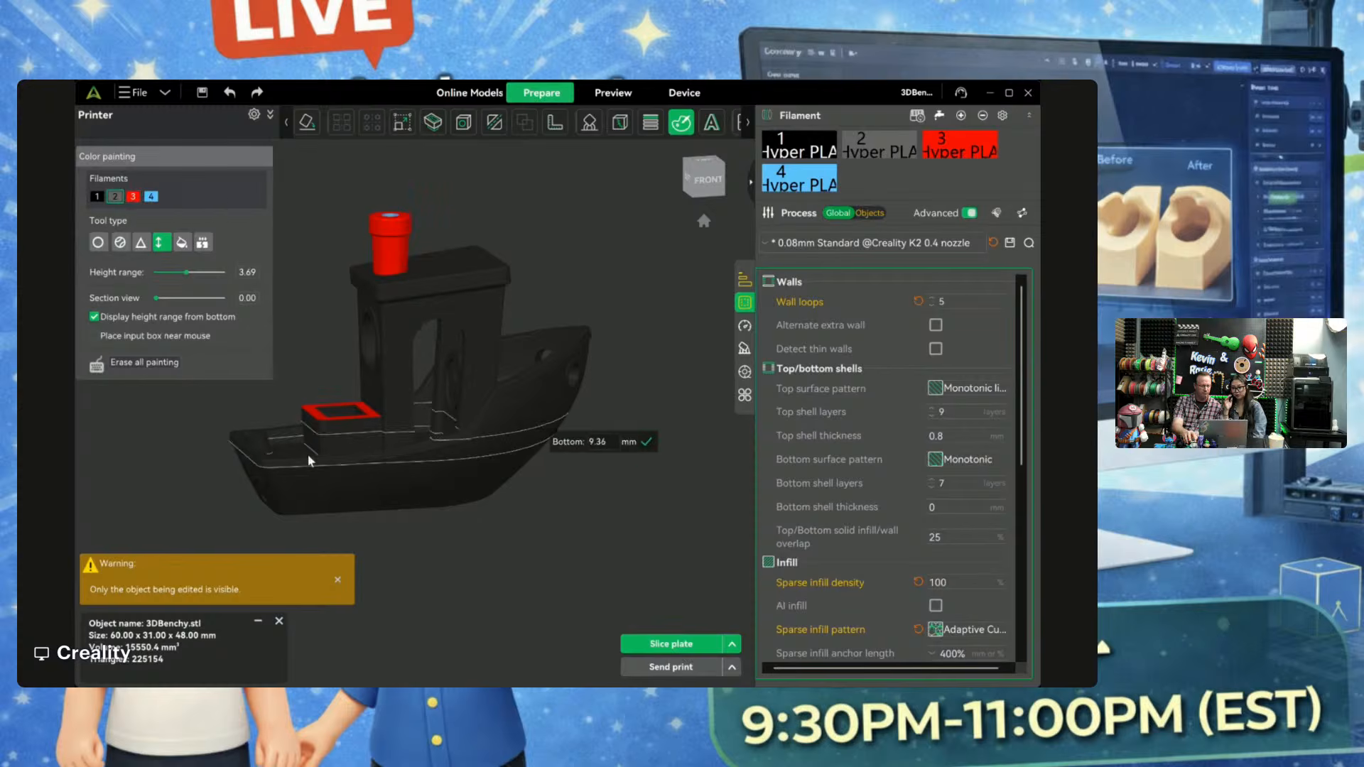
click(304, 492)
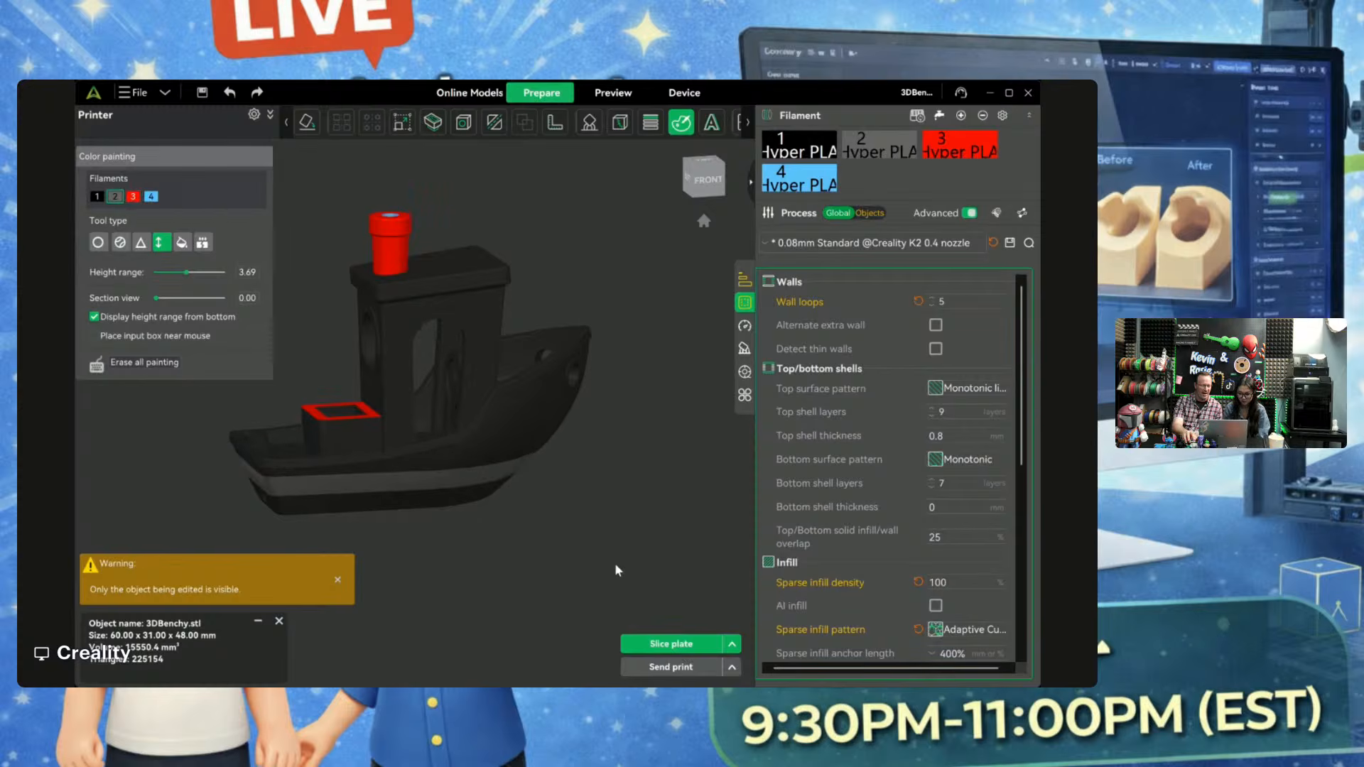
Step: Paint the base of the hull below the gray band with blue filament 4 using the same height range
click(151, 197)
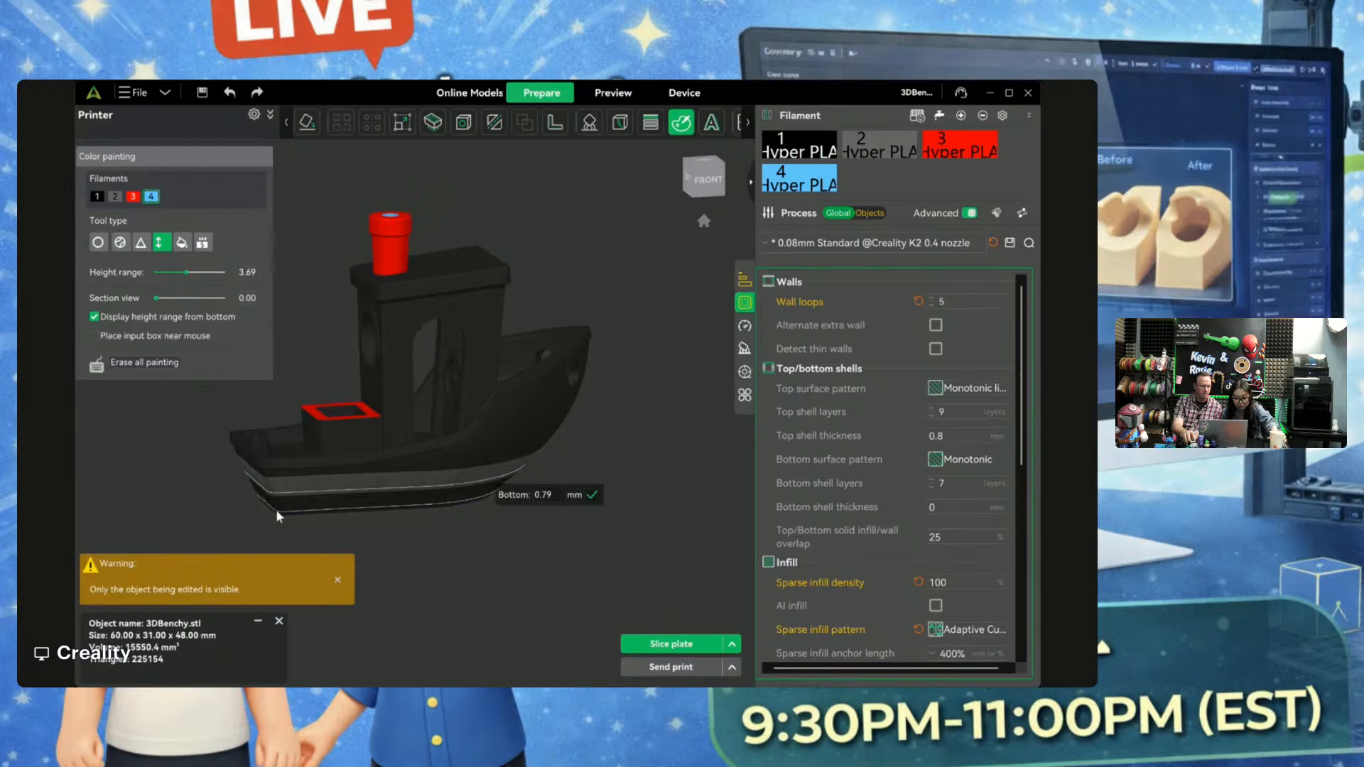
click(275, 510)
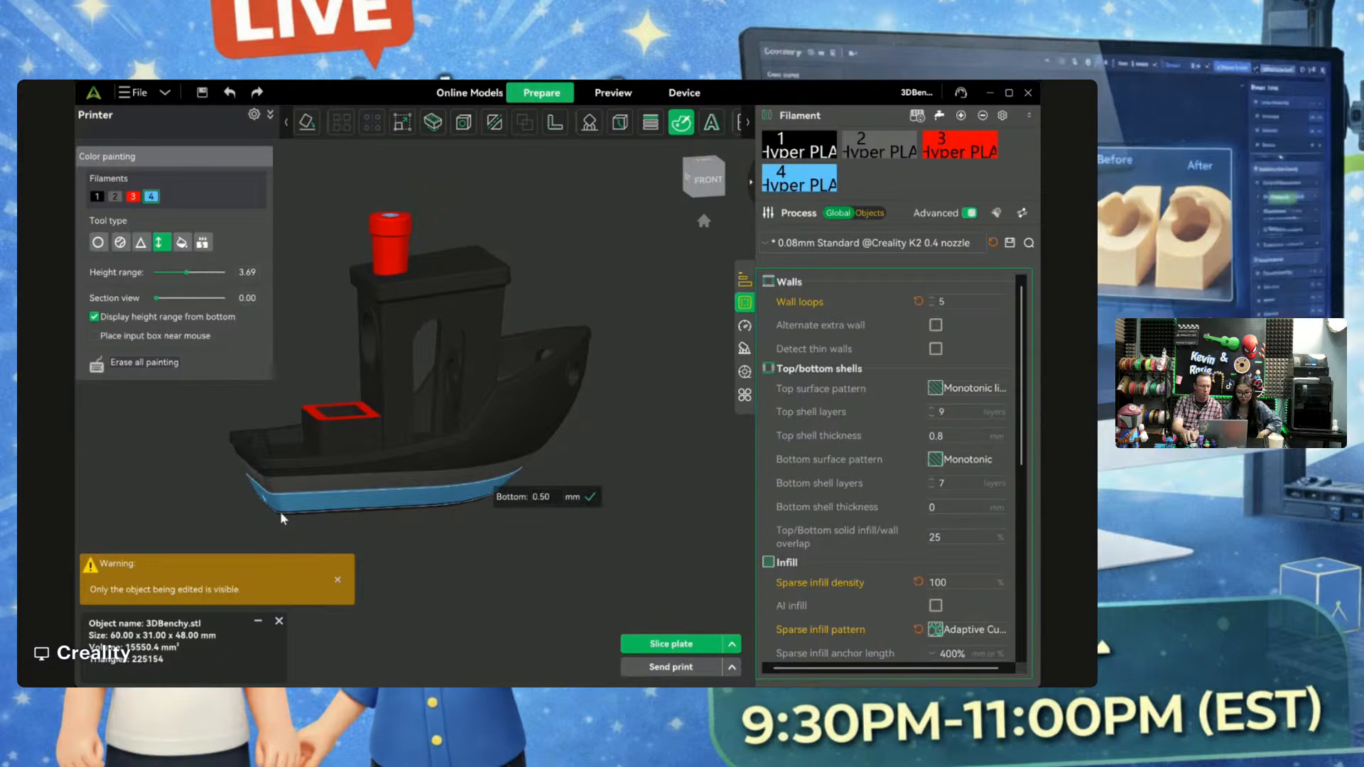
drag(544, 527, 506, 531)
click(512, 512)
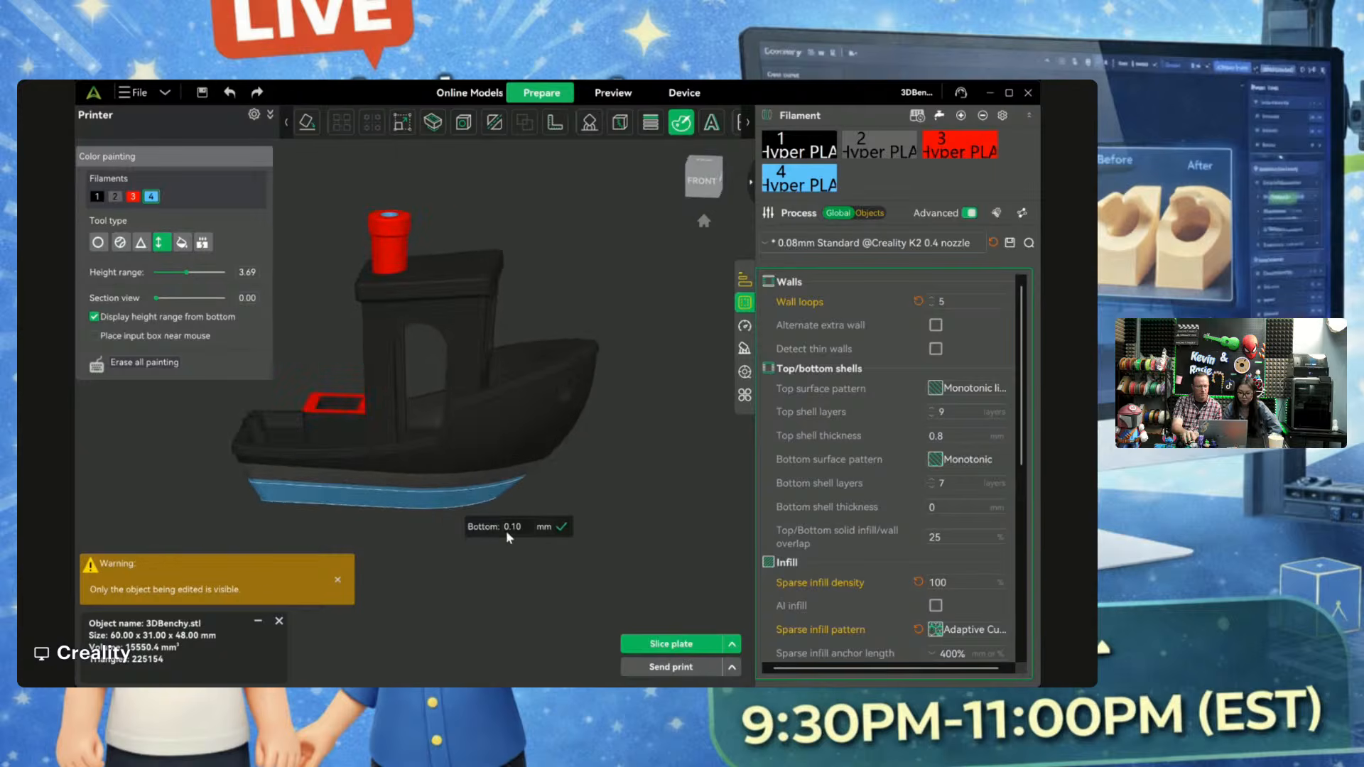
Step: Fill the porthole rings on both sides of the bow with red filament 3
click(135, 199)
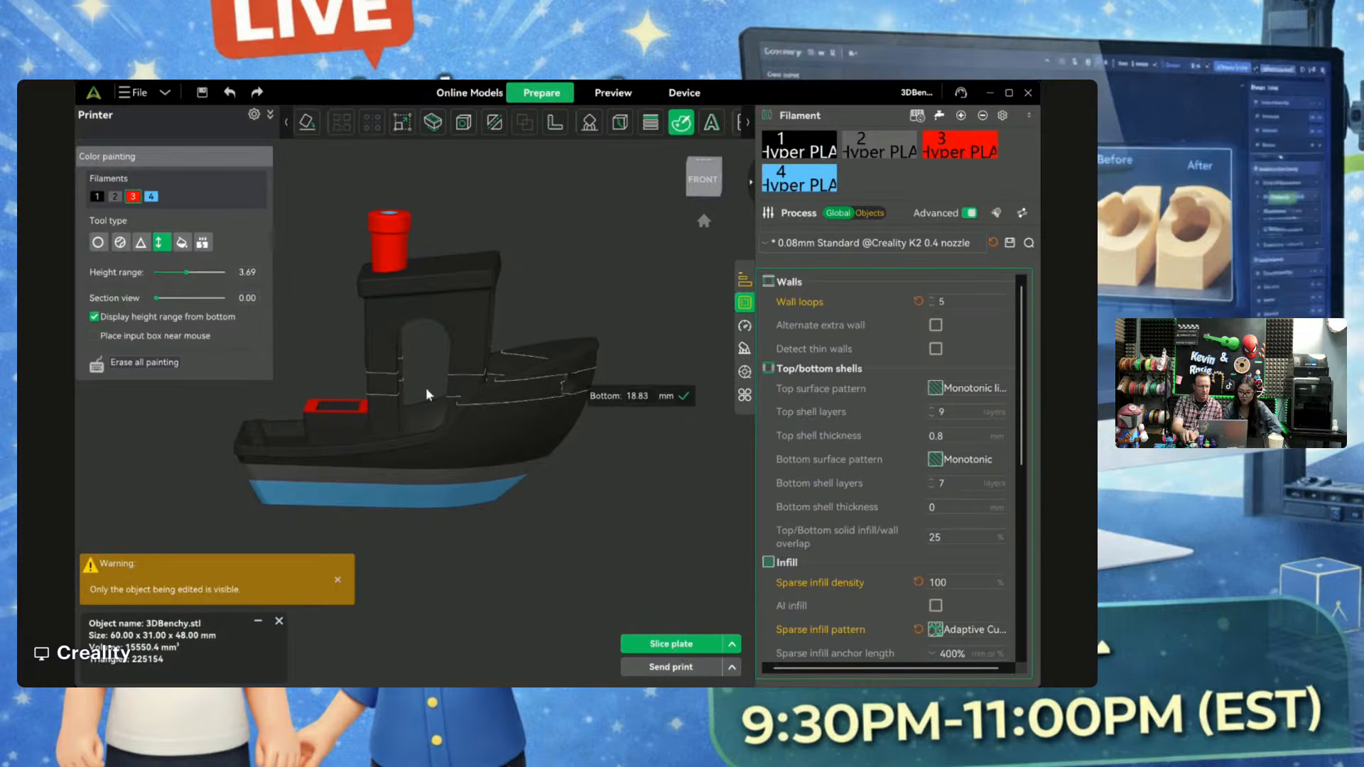
click(181, 242)
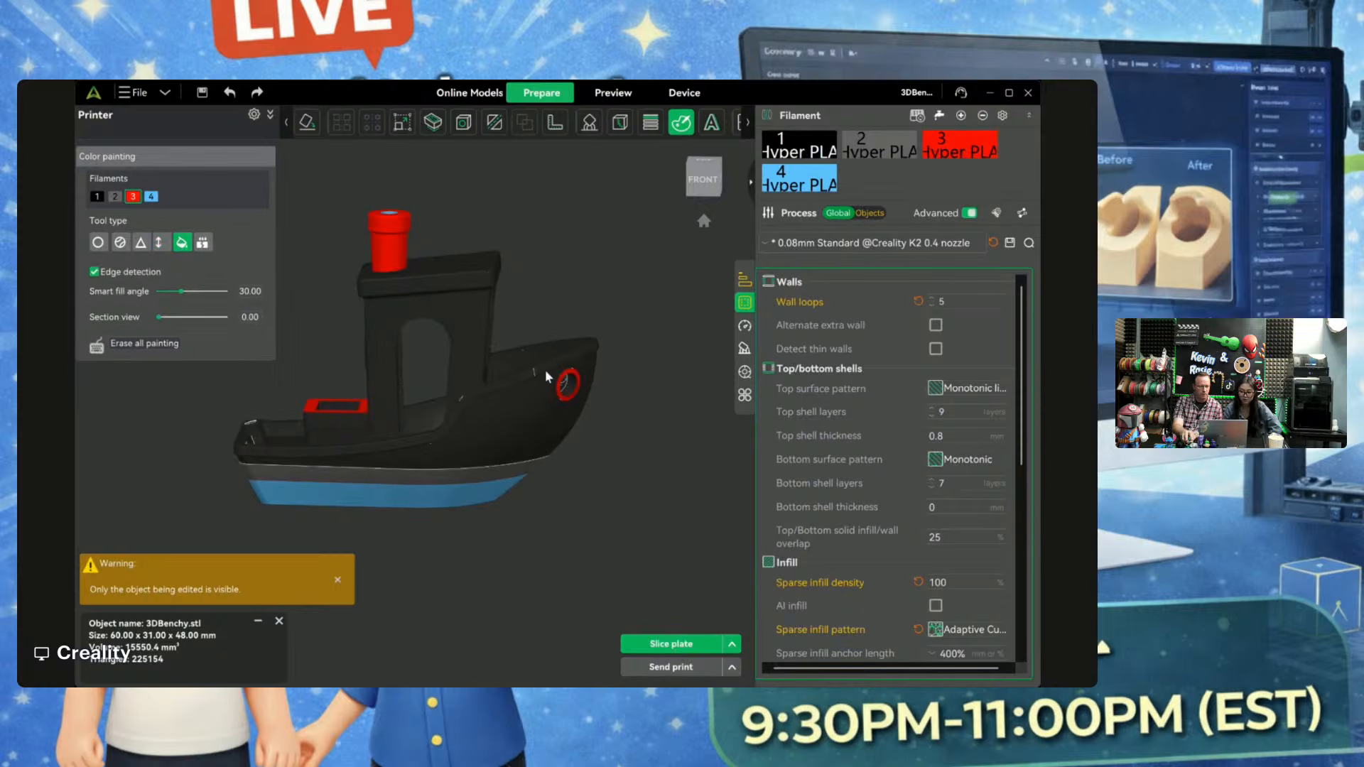
drag(683, 420, 554, 419)
click(377, 386)
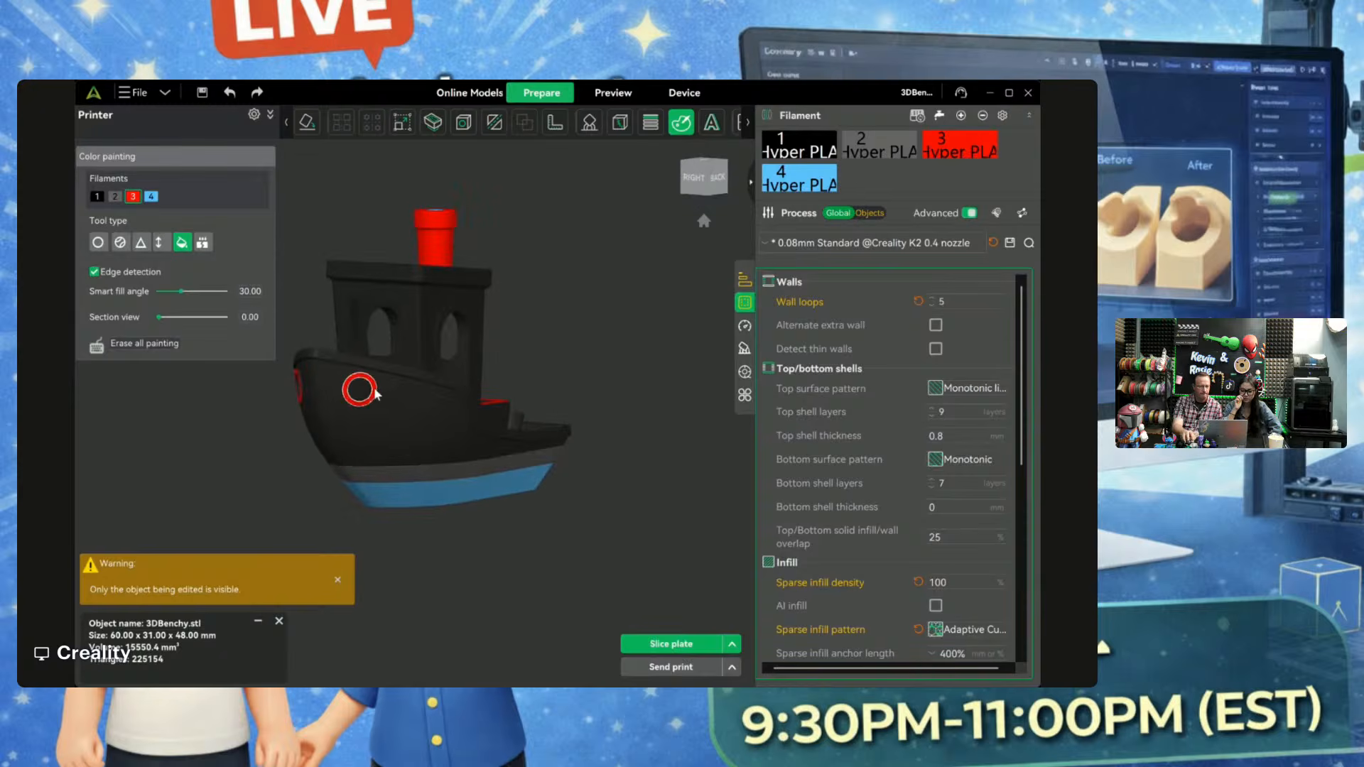
Step: Fill the cabin's door arches, rectangular front window frame and round rear window ring with red filament 3
click(443, 325)
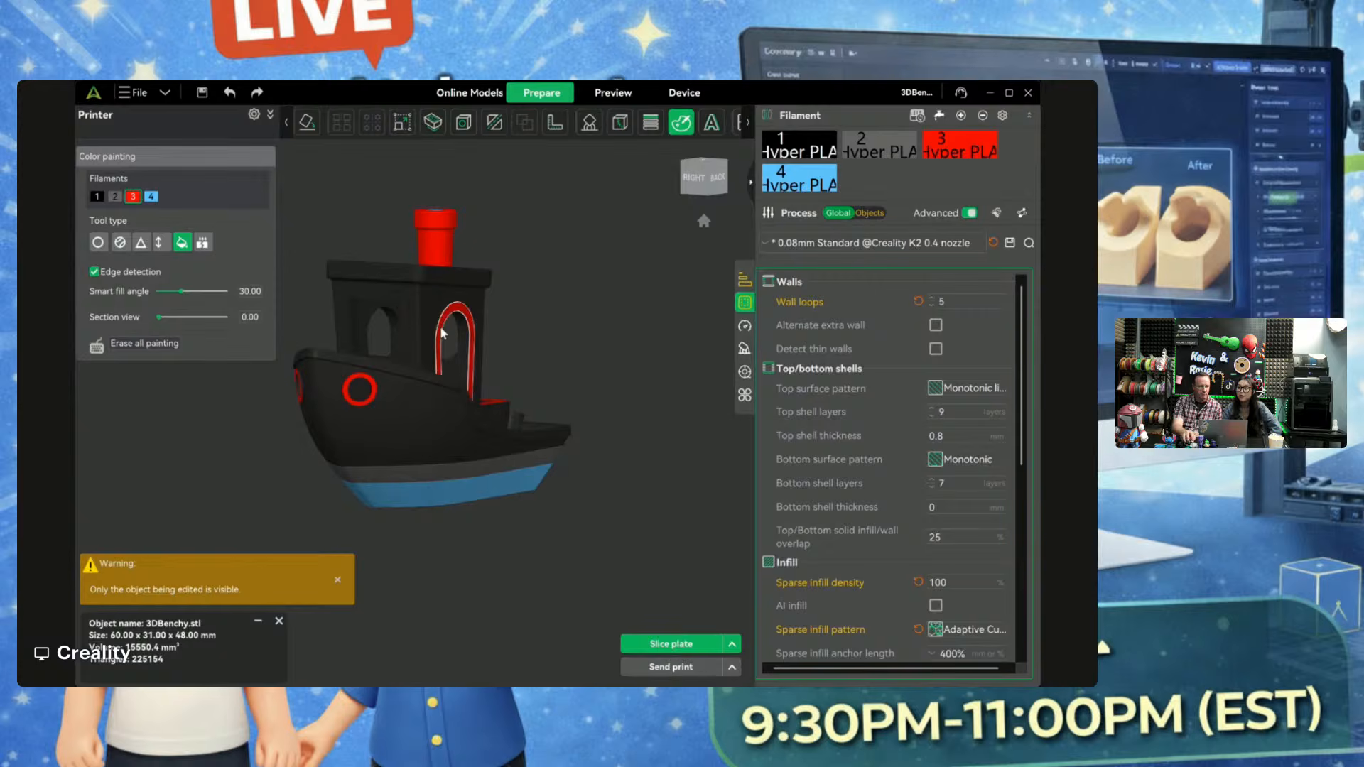
click(397, 320)
drag(523, 390, 502, 351)
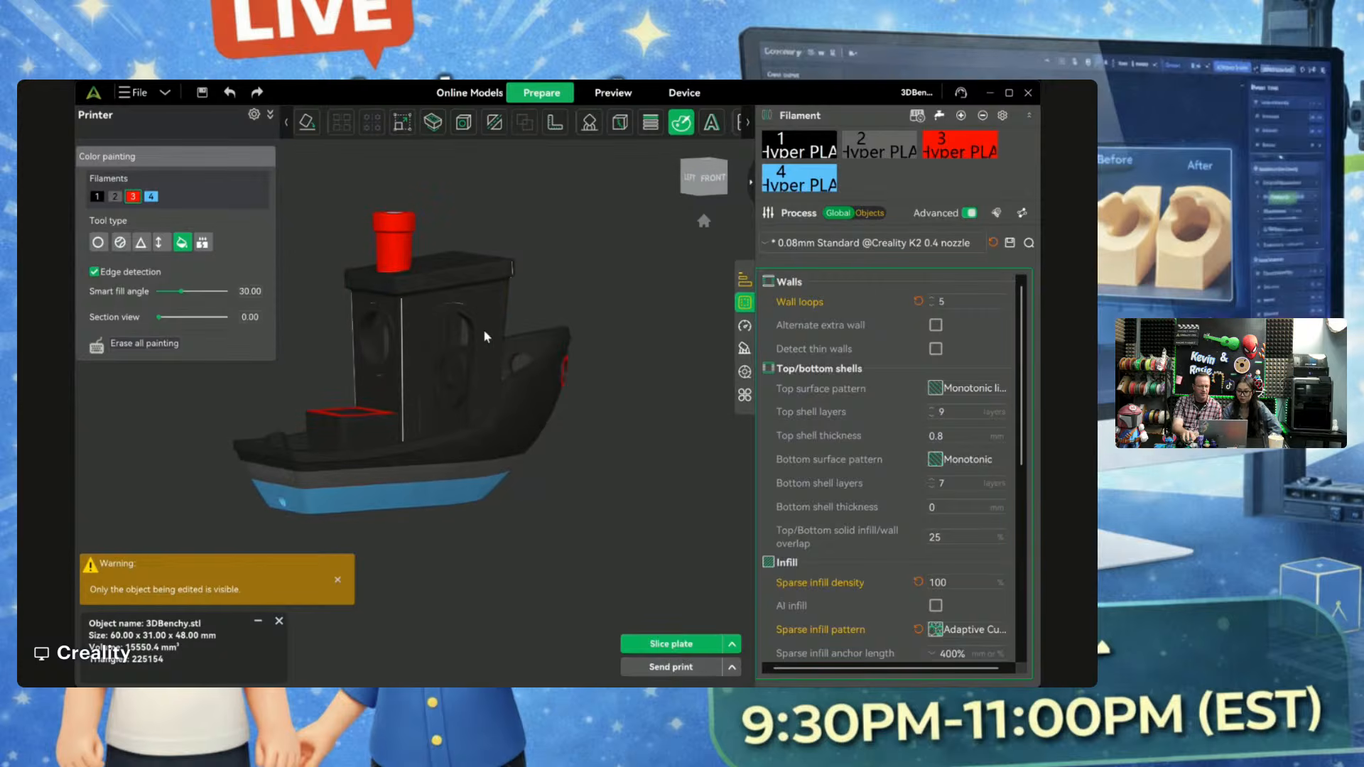
click(477, 328)
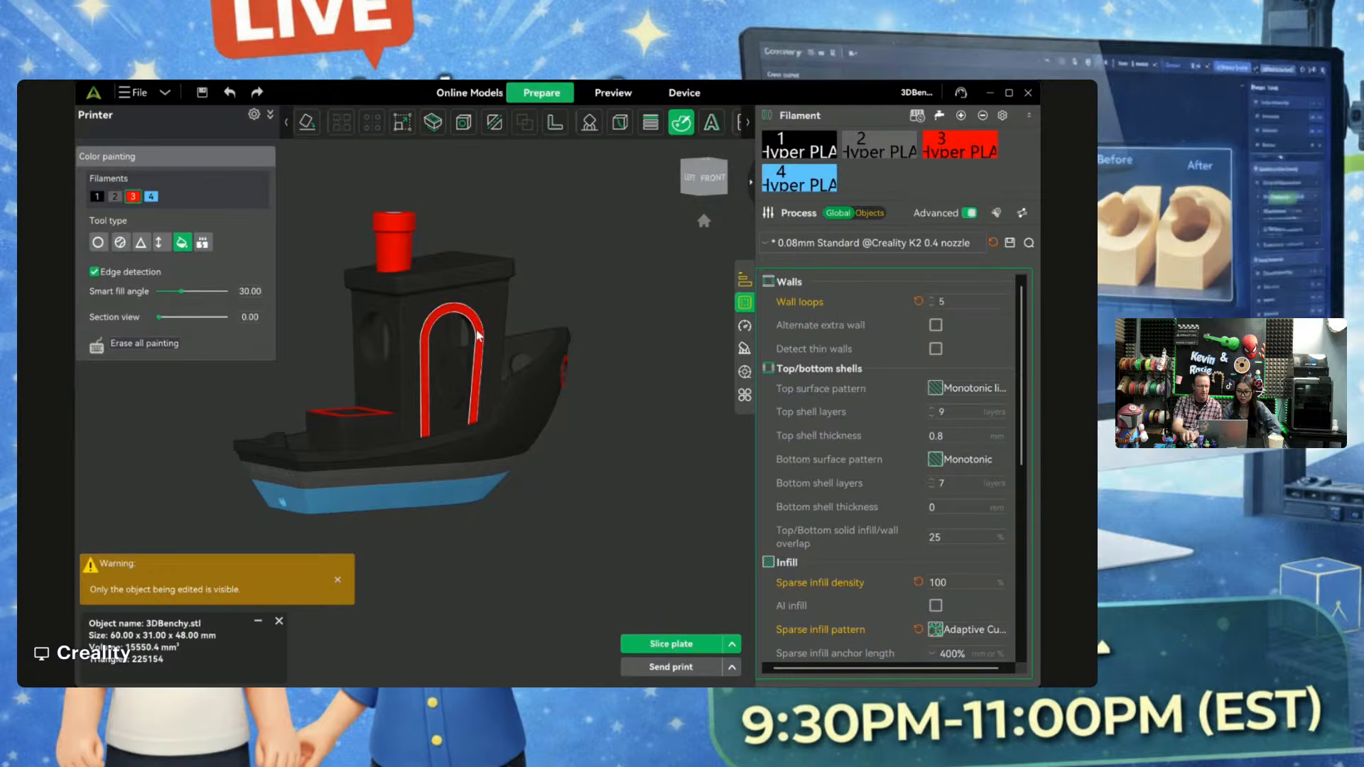
click(393, 336)
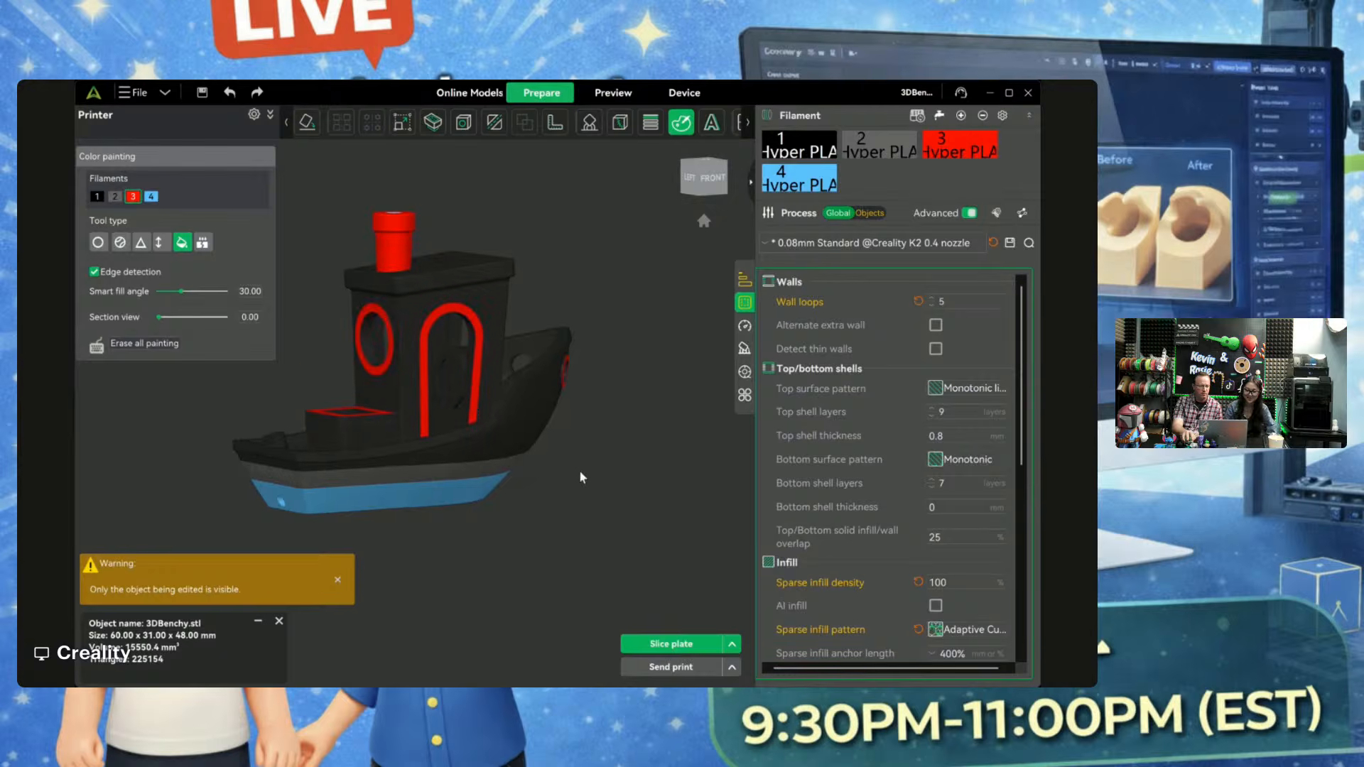
Step: Fill the 3DBenchy's remaining black hull with blue filament 4
mouse_move(578, 470)
mouse_down()
mouse_move(571, 483)
mouse_move(539, 470)
mouse_move(495, 483)
mouse_move(478, 462)
mouse_up()
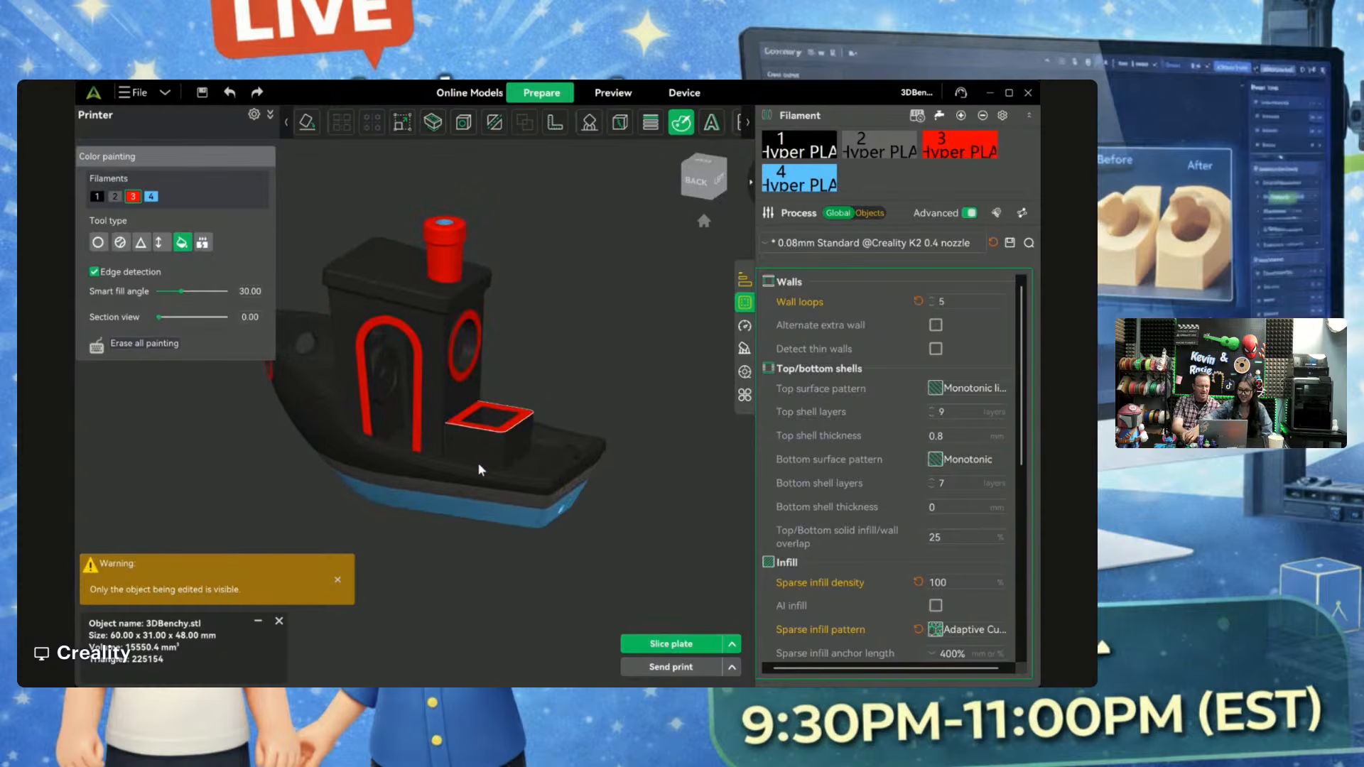
click(151, 196)
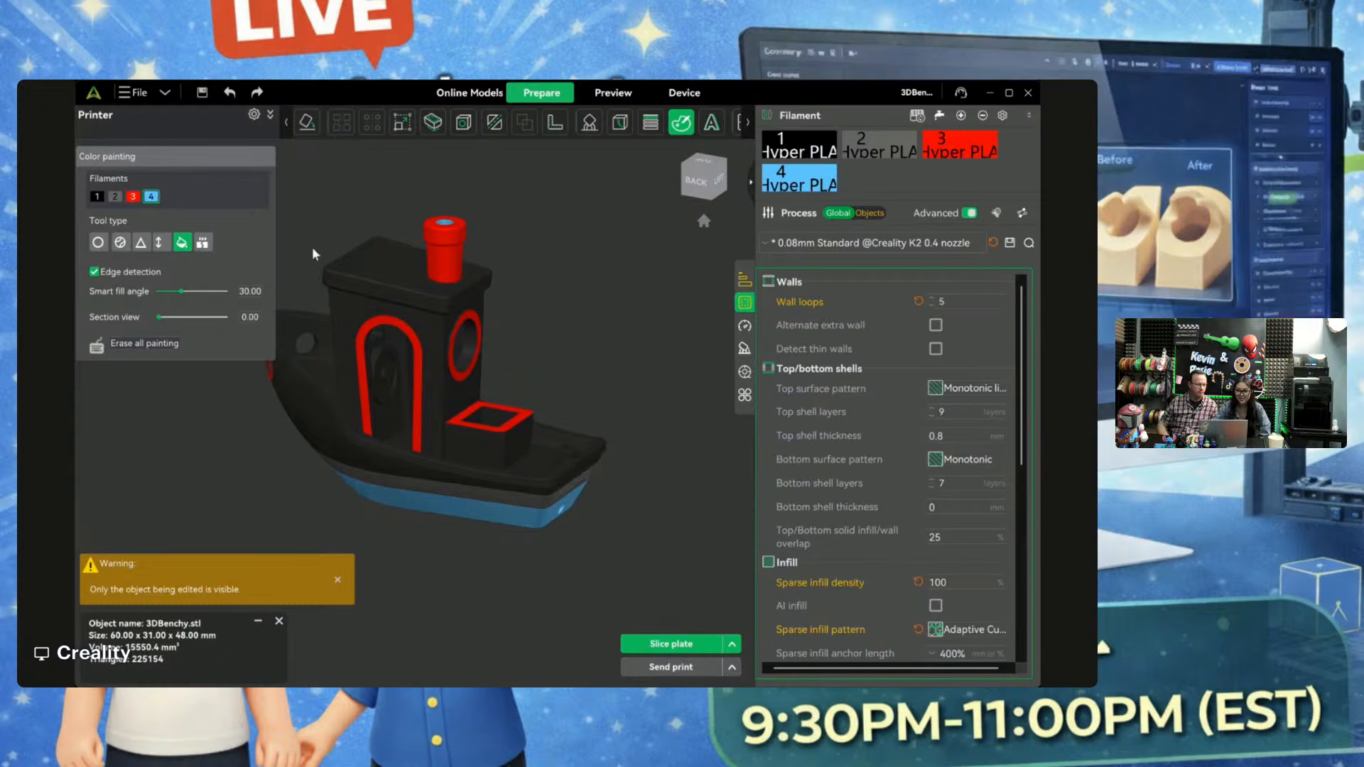
click(440, 467)
Step: Check the painted 3DBenchy from all around and slice its plate
mouse_move(556, 574)
mouse_down()
mouse_move(628, 532)
mouse_move(655, 551)
mouse_up()
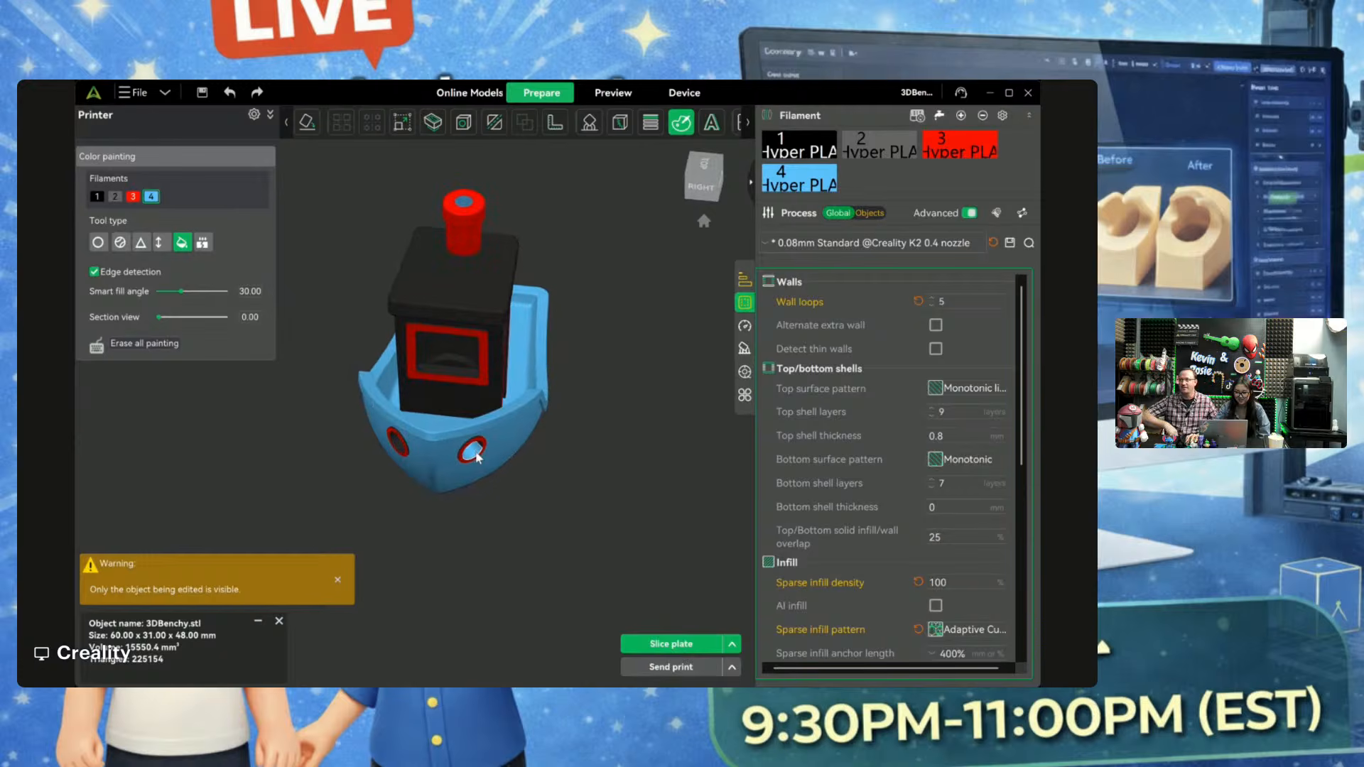
drag(476, 543, 461, 376)
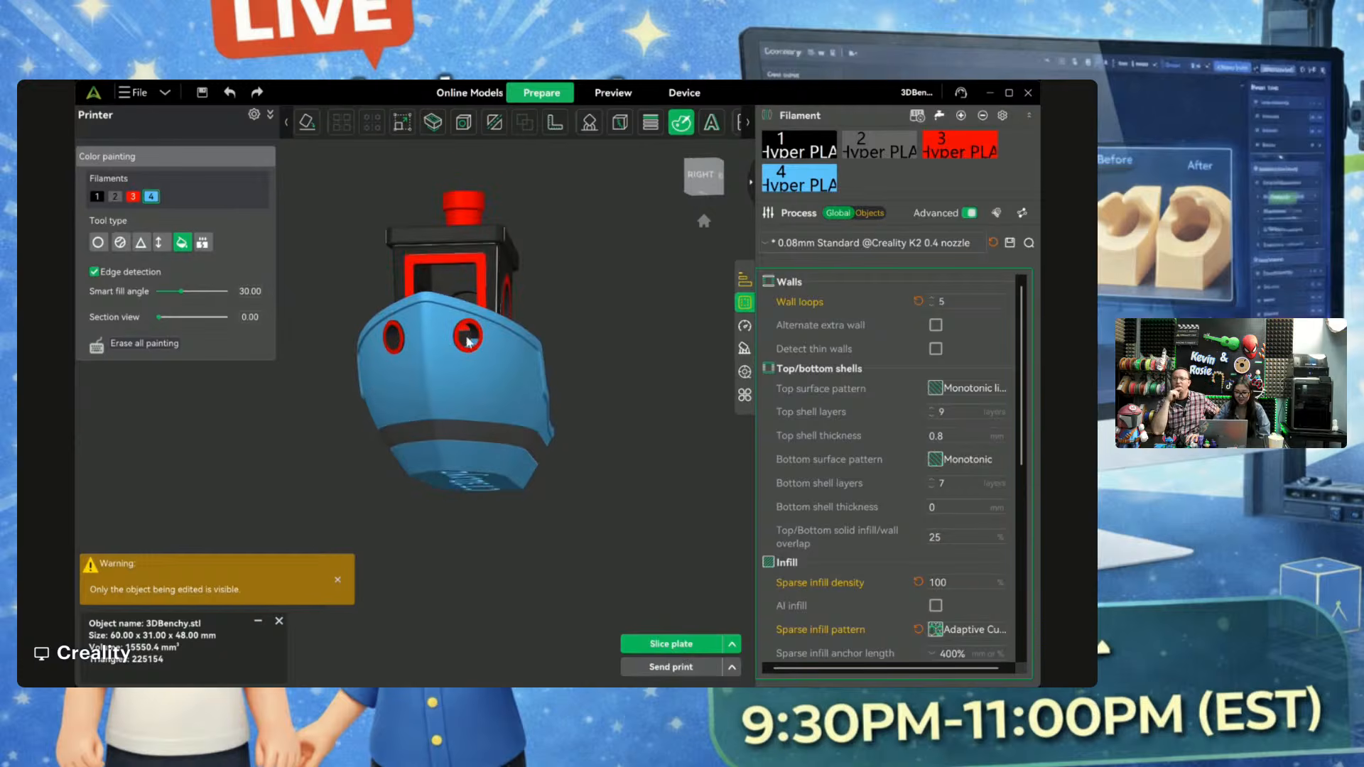
mouse_move(451, 483)
mouse_down()
mouse_move(407, 461)
mouse_move(370, 456)
mouse_move(355, 471)
mouse_move(416, 443)
mouse_up()
drag(409, 514, 405, 514)
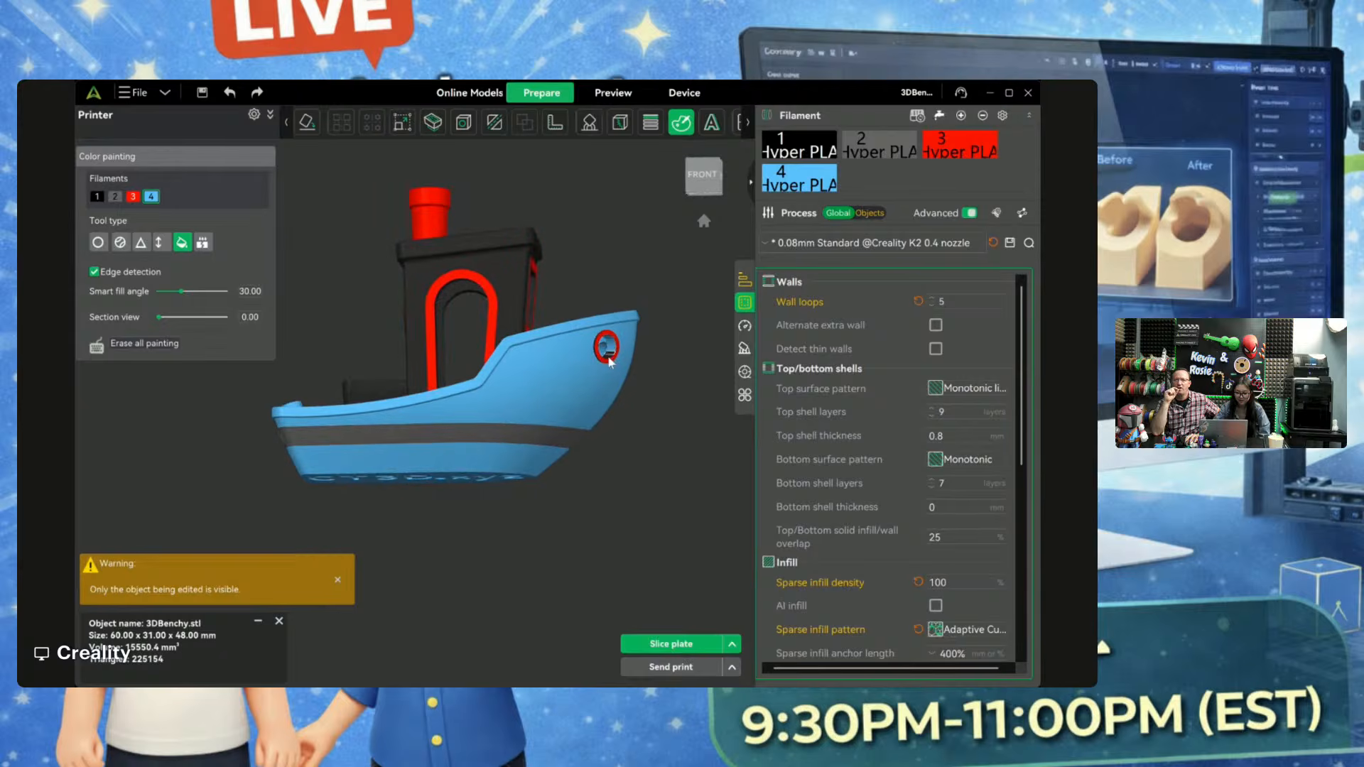
drag(611, 355, 475, 480)
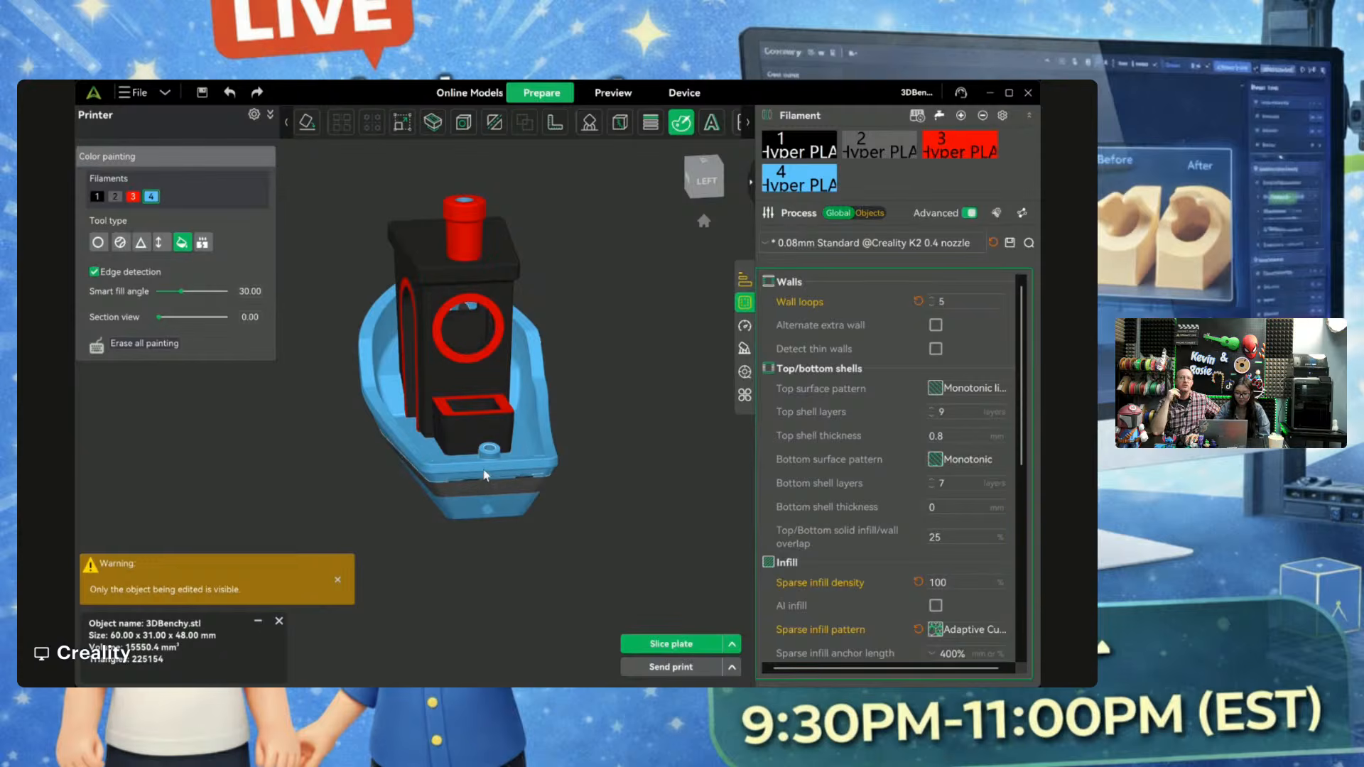
drag(629, 458, 549, 552)
click(664, 643)
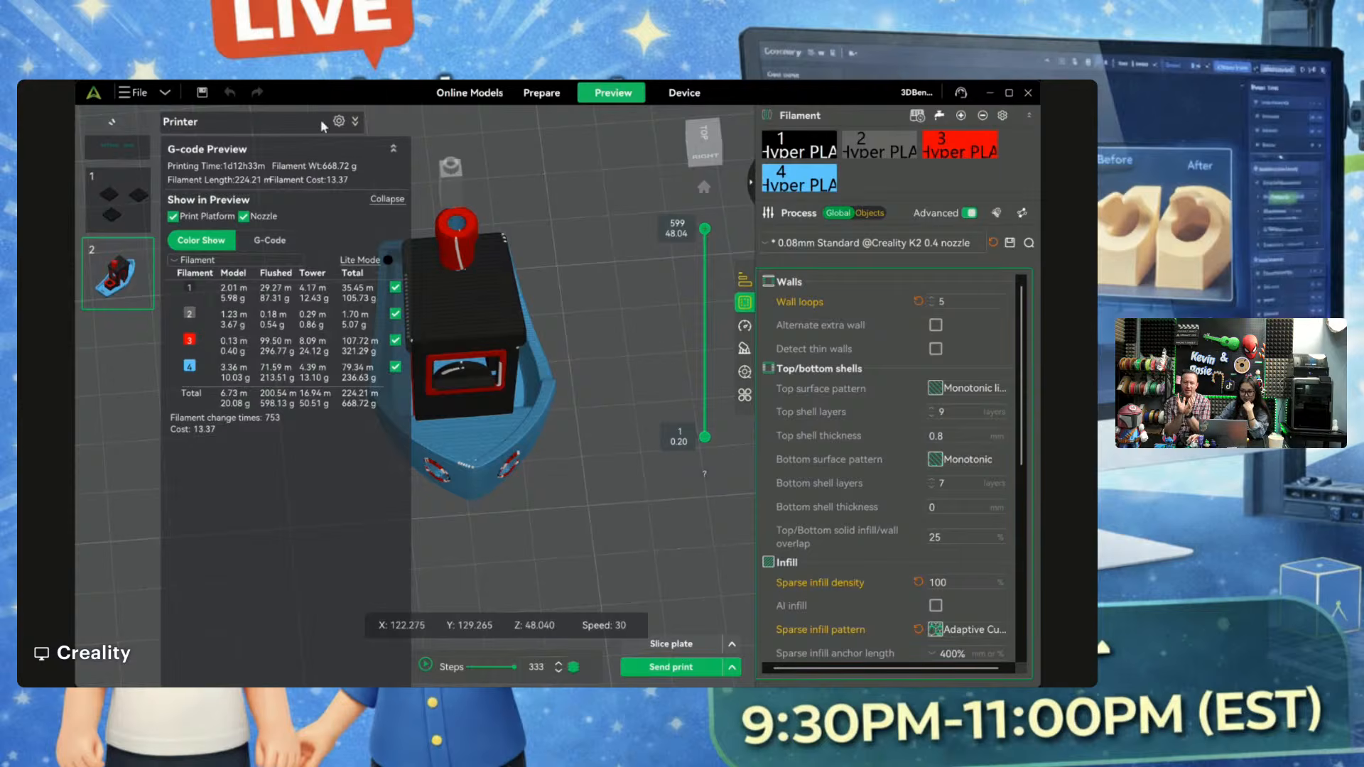
Step: Return to model preparation and look through the available model editing tools
click(541, 93)
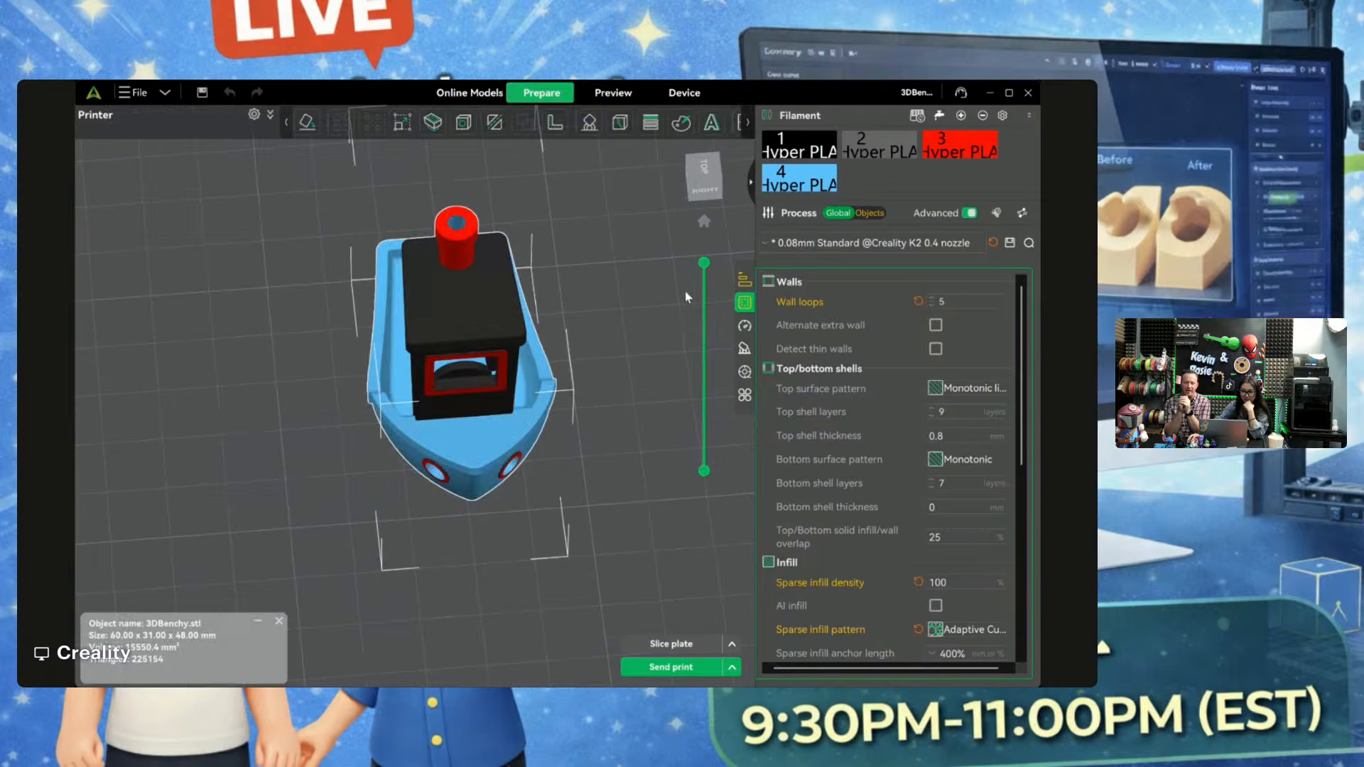
drag(588, 369, 614, 364)
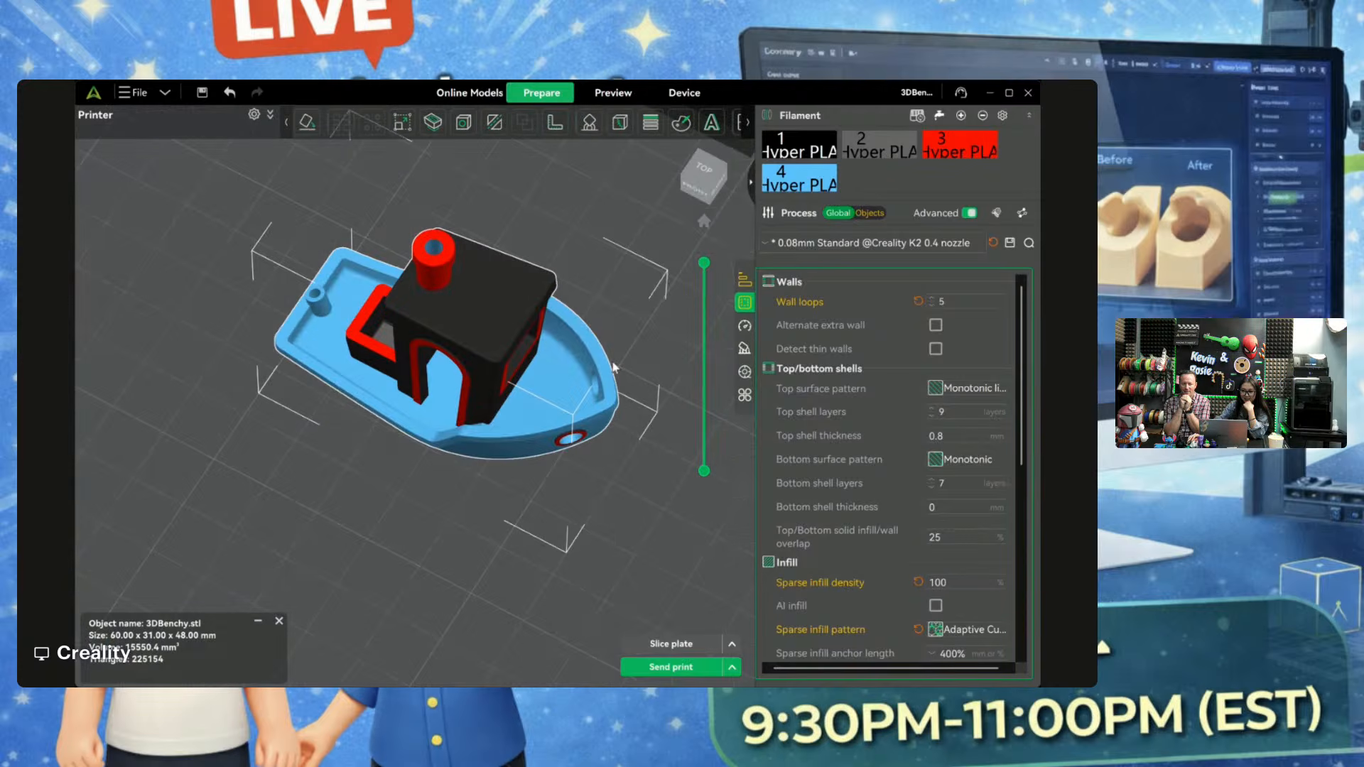
click(748, 123)
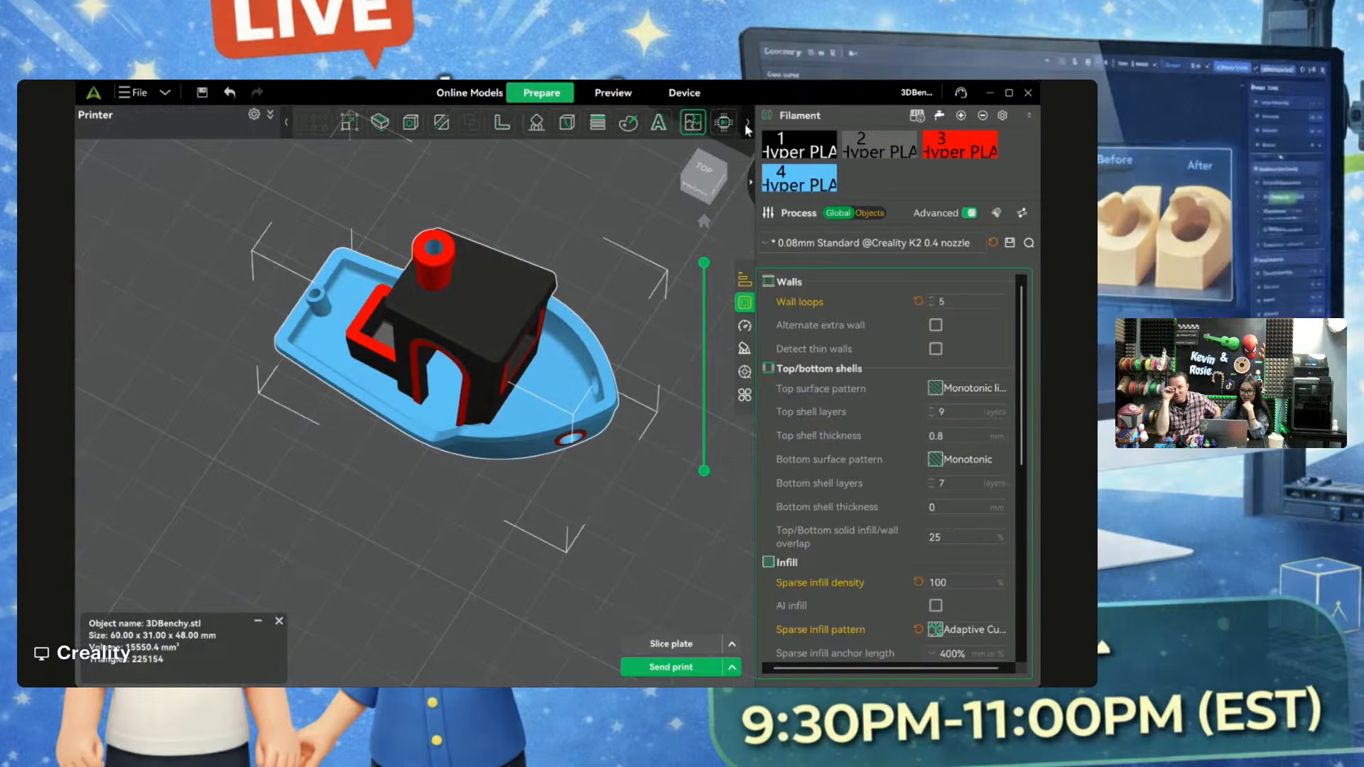
click(288, 122)
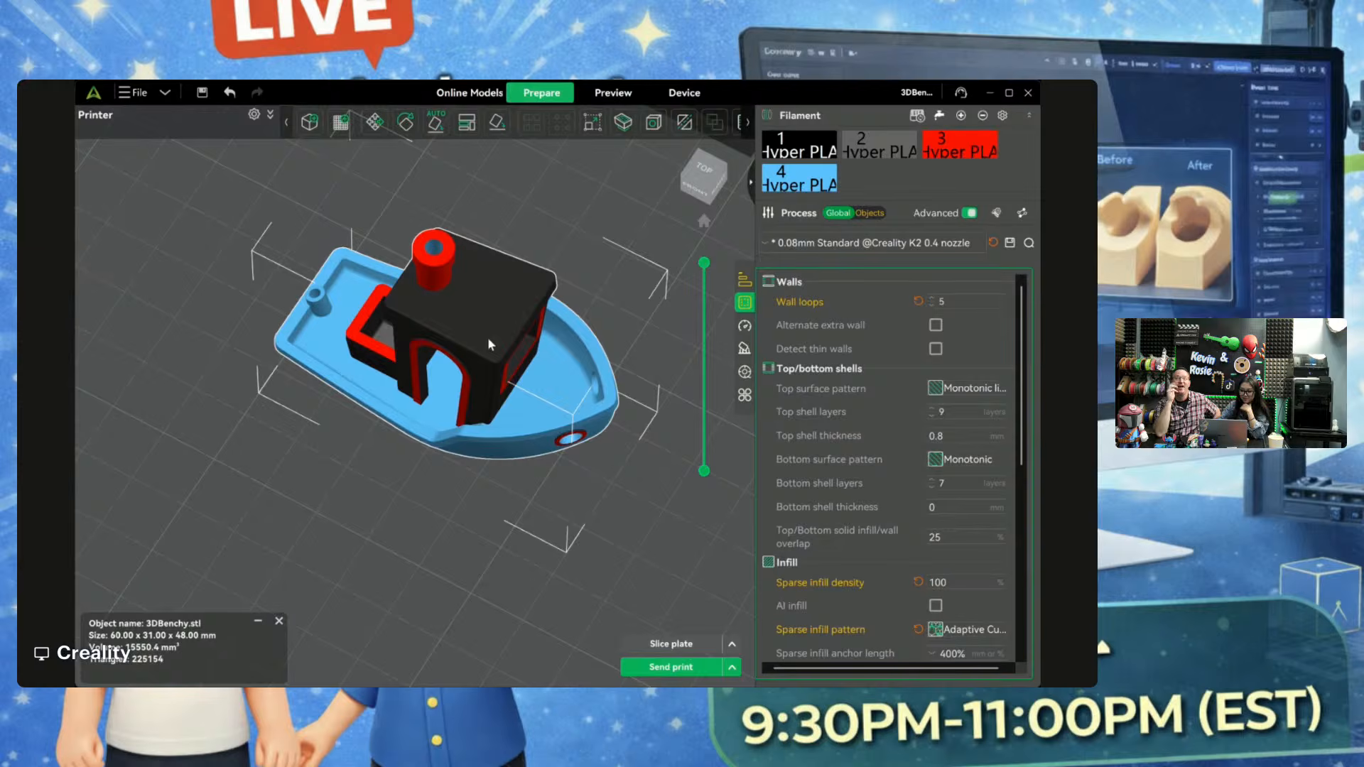
scroll(488, 336, down, 10)
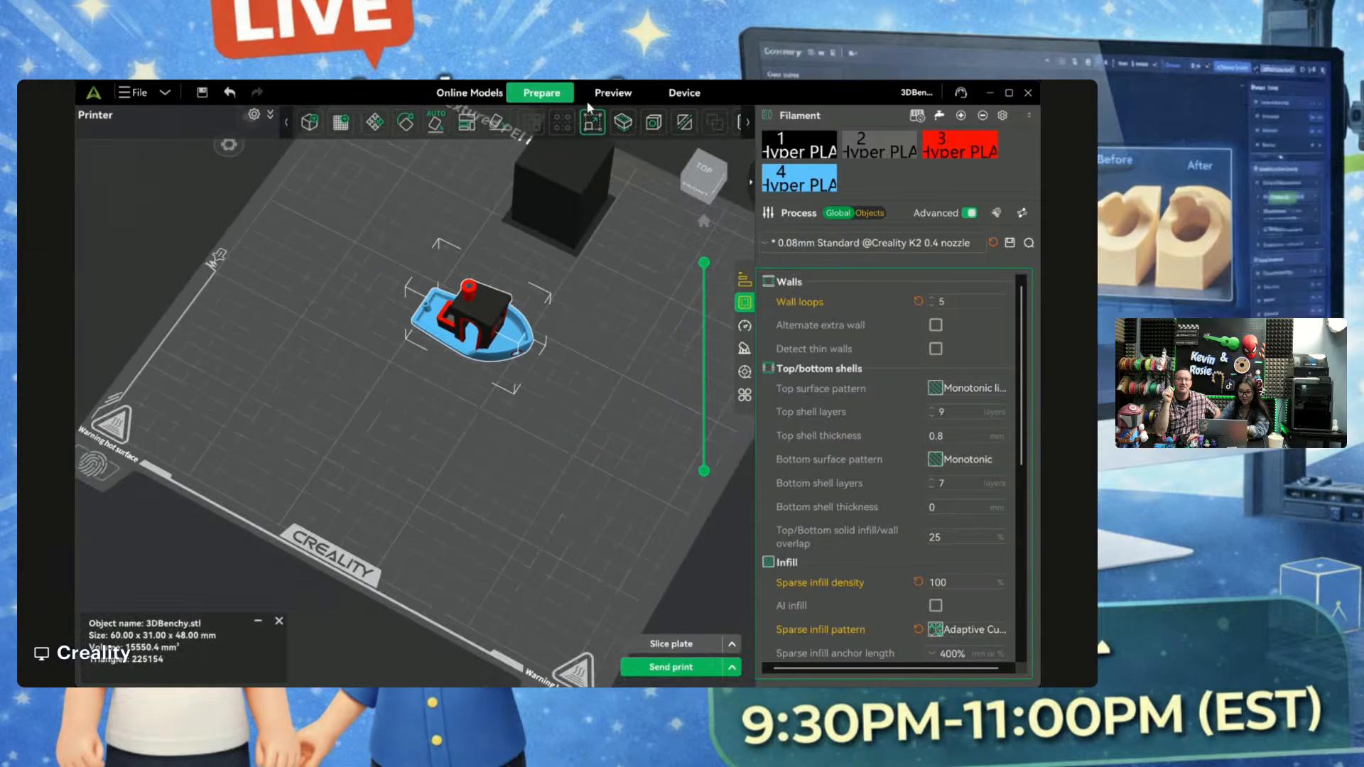
click(747, 123)
click(747, 125)
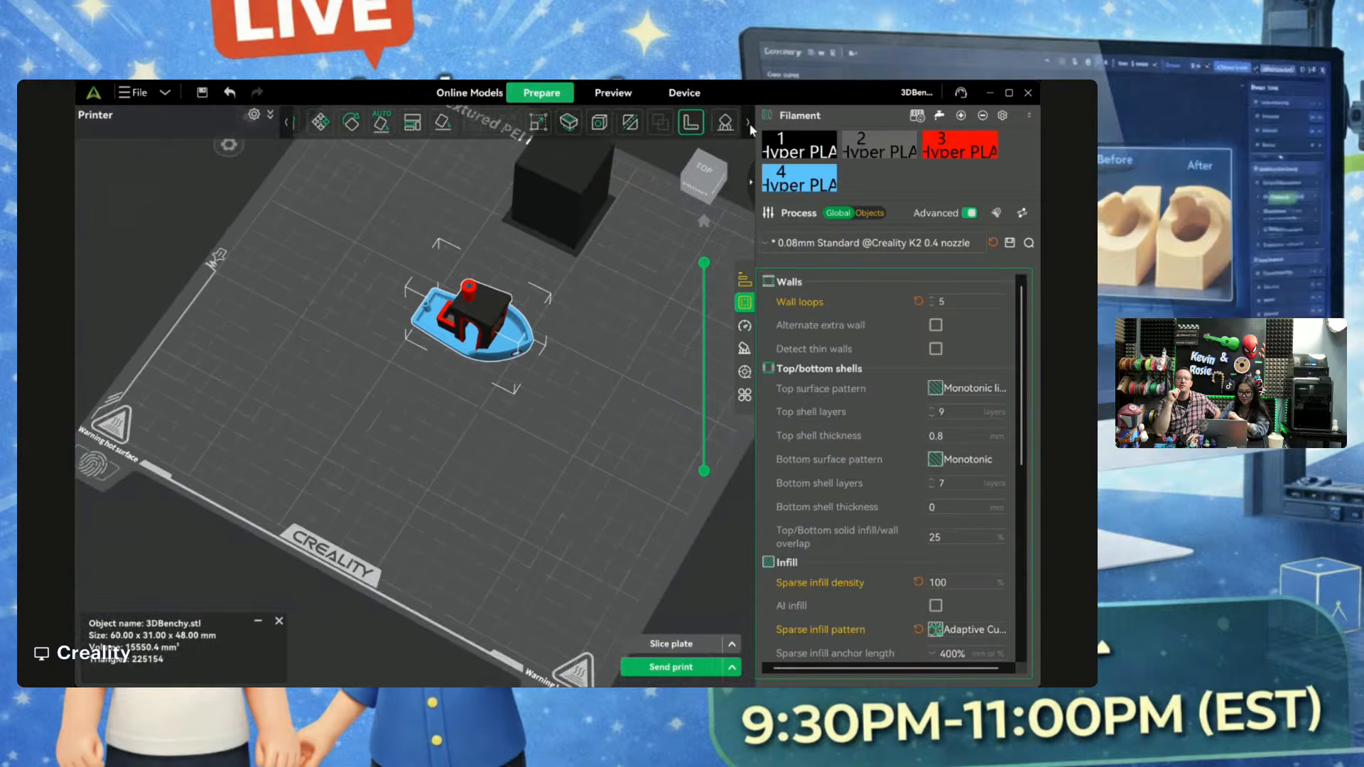
click(749, 123)
click(748, 123)
click(749, 123)
click(743, 125)
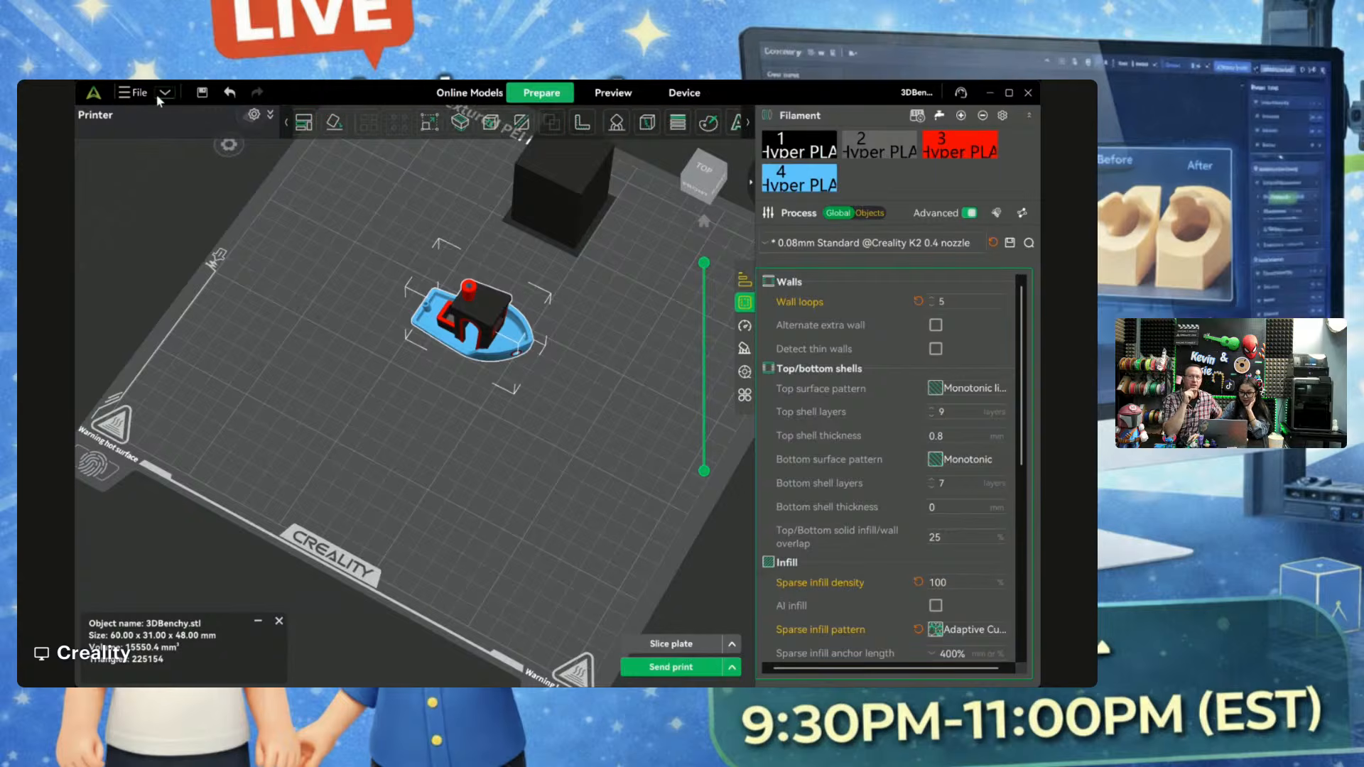
Step: Deselect the 3DBenchy, view the list of system printer presets, and close it without choosing another printer
click(531, 363)
scroll(531, 363, down, 5)
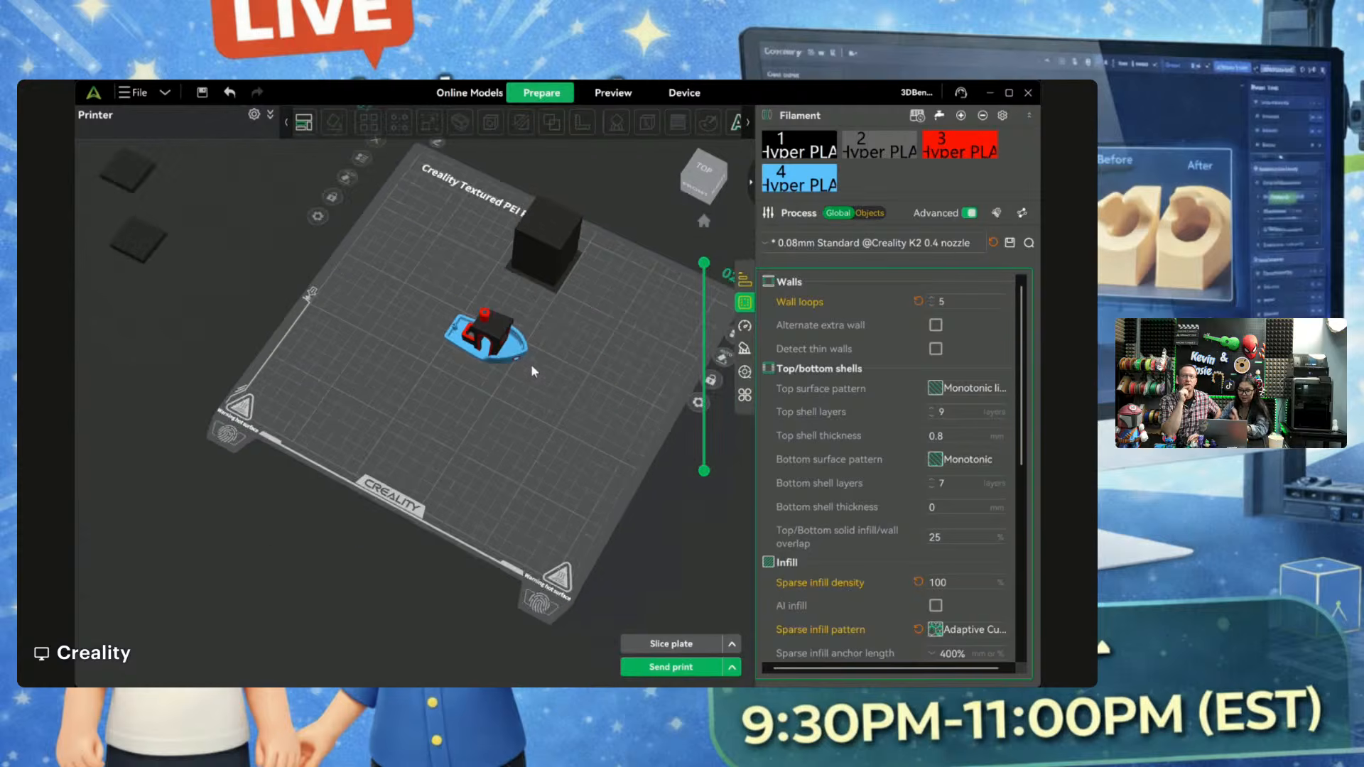
scroll(531, 368, up, 2)
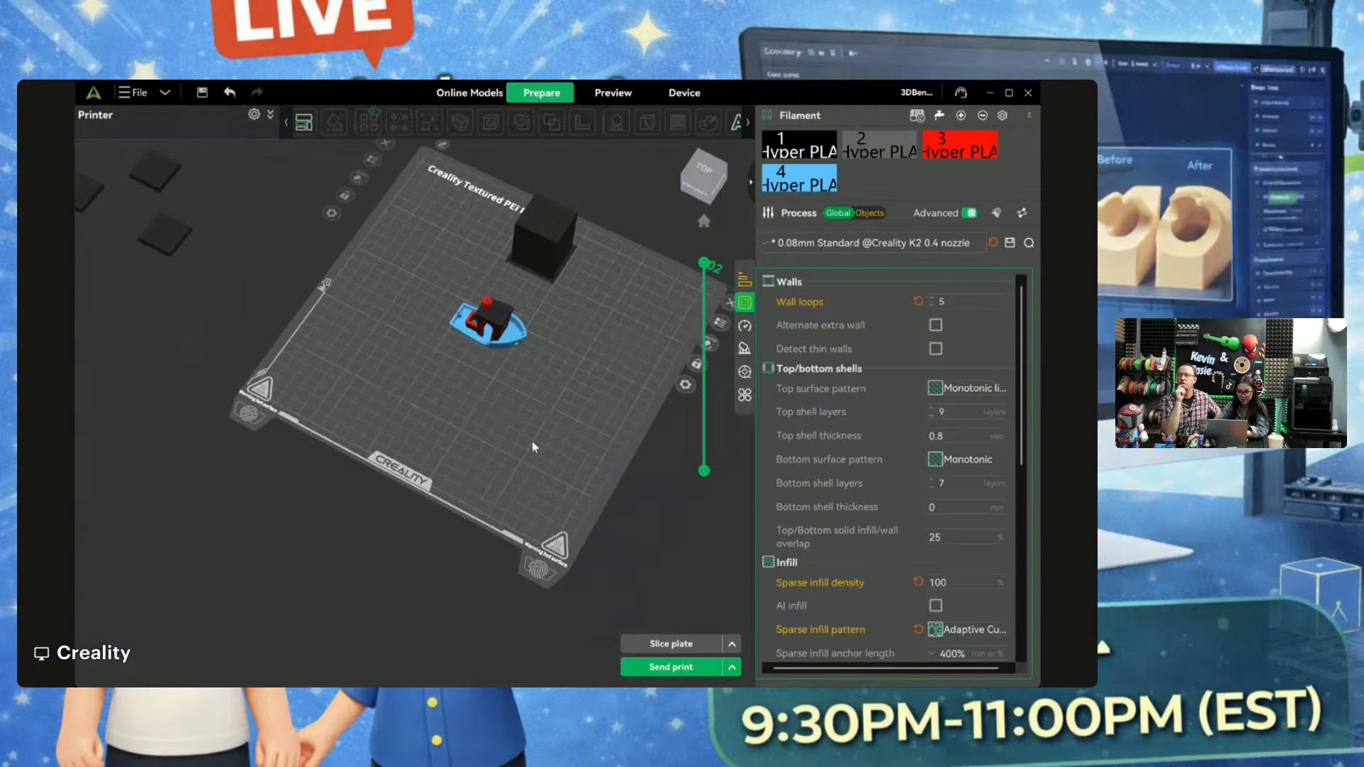
click(270, 115)
click(198, 133)
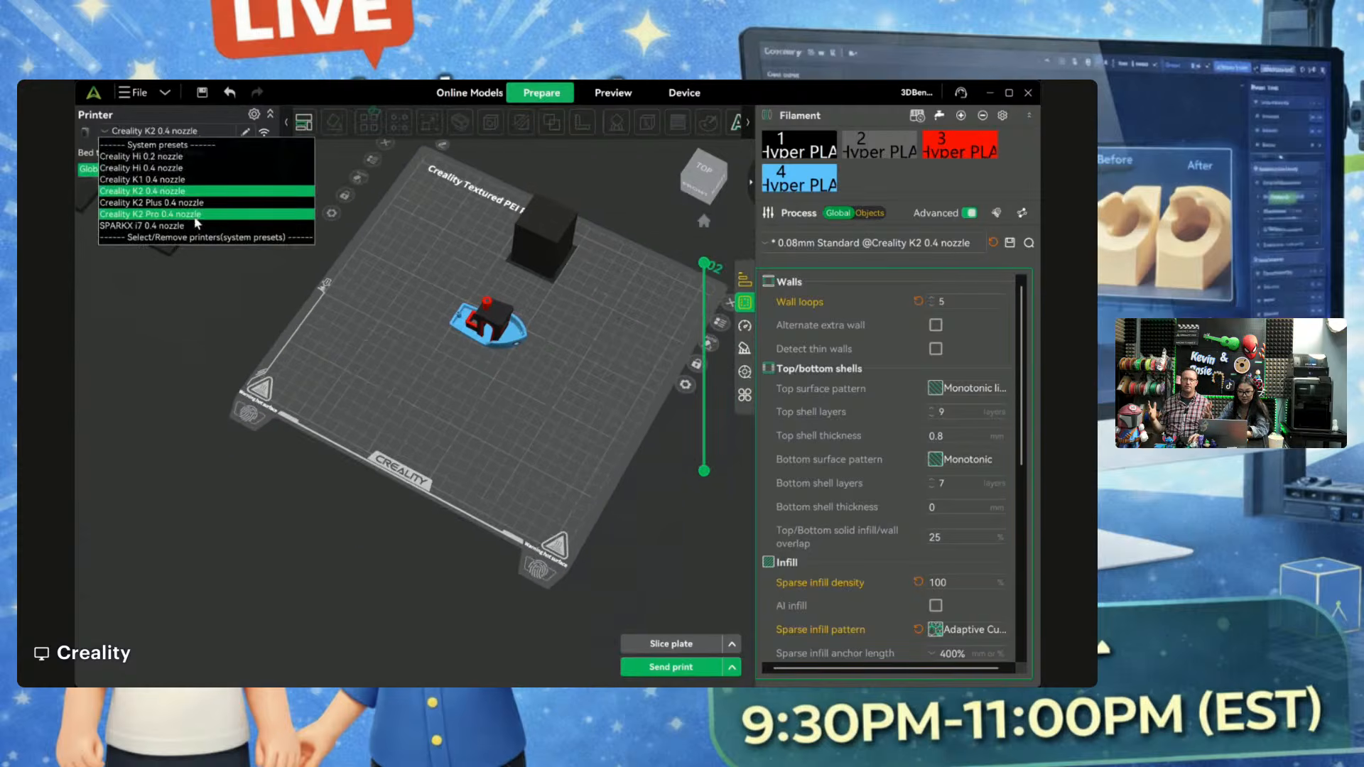
click(185, 313)
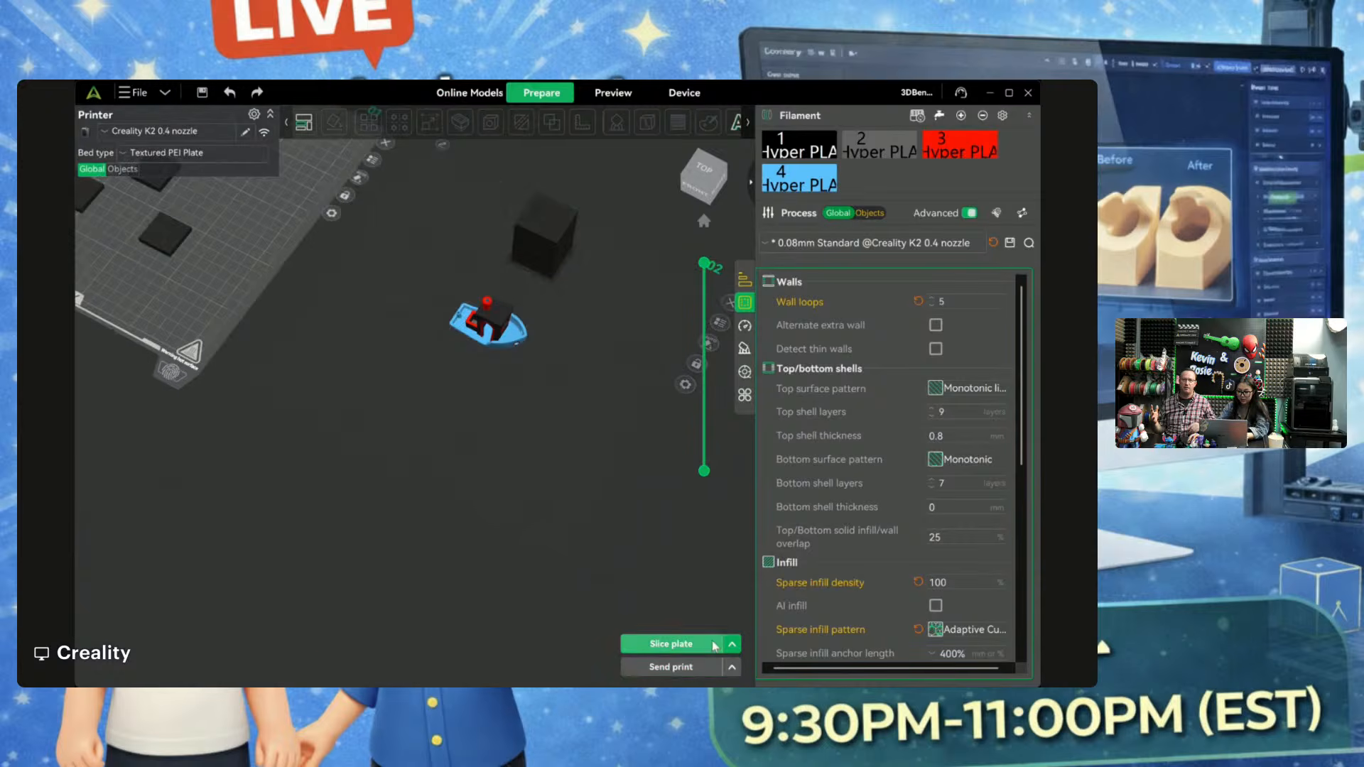
Step: Slice the plate with the flat test pieces and return to model preparation with the 3DBenchy selected
click(714, 646)
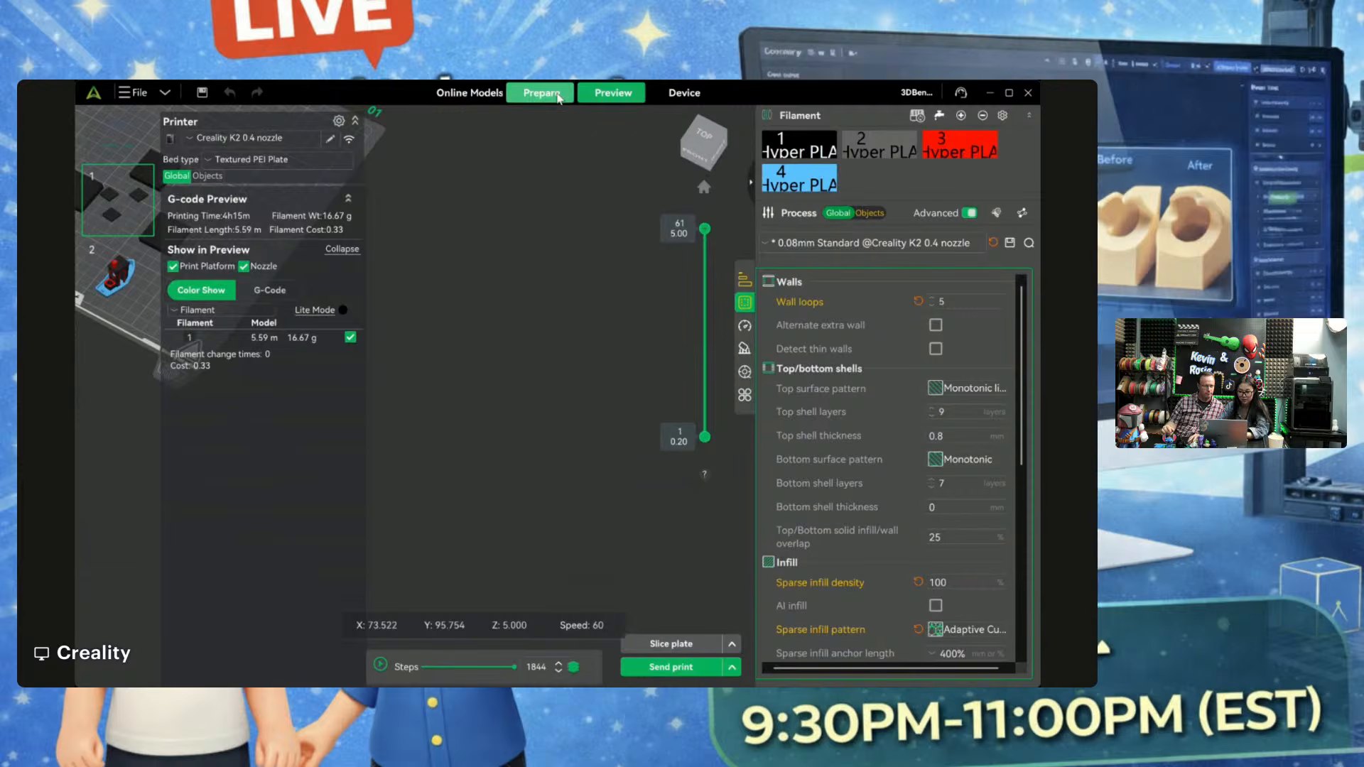
click(560, 95)
click(507, 317)
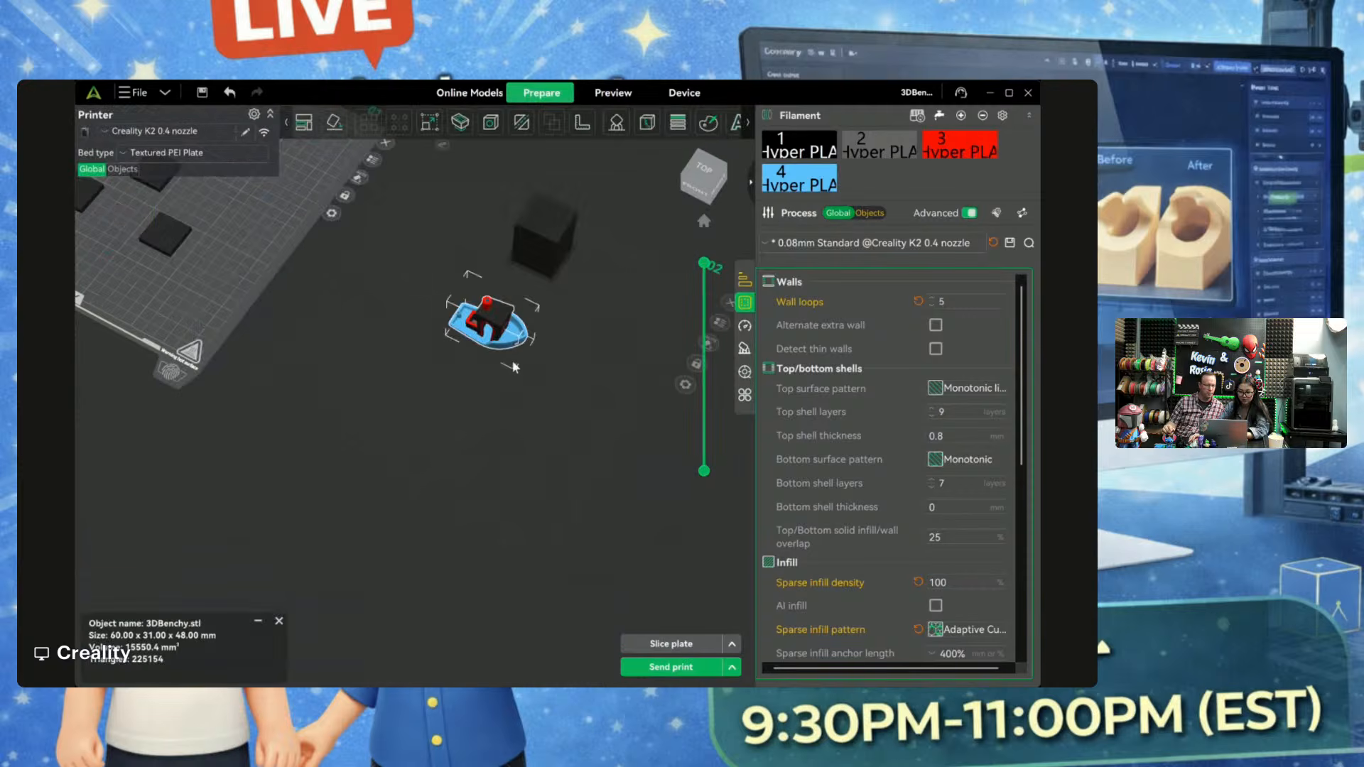
Step: Activate the plate with the painted 3DBenchy and show its sliced preview
click(512, 454)
click(453, 386)
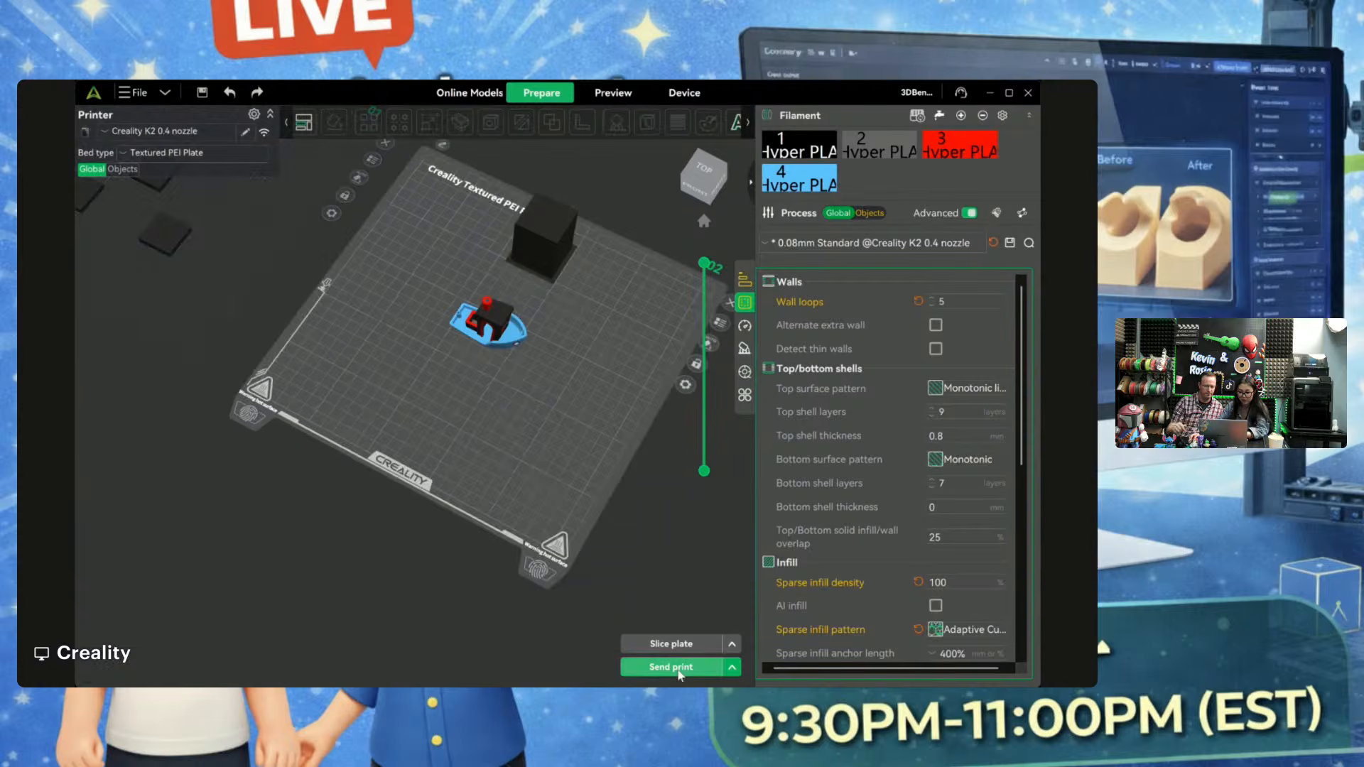
click(514, 334)
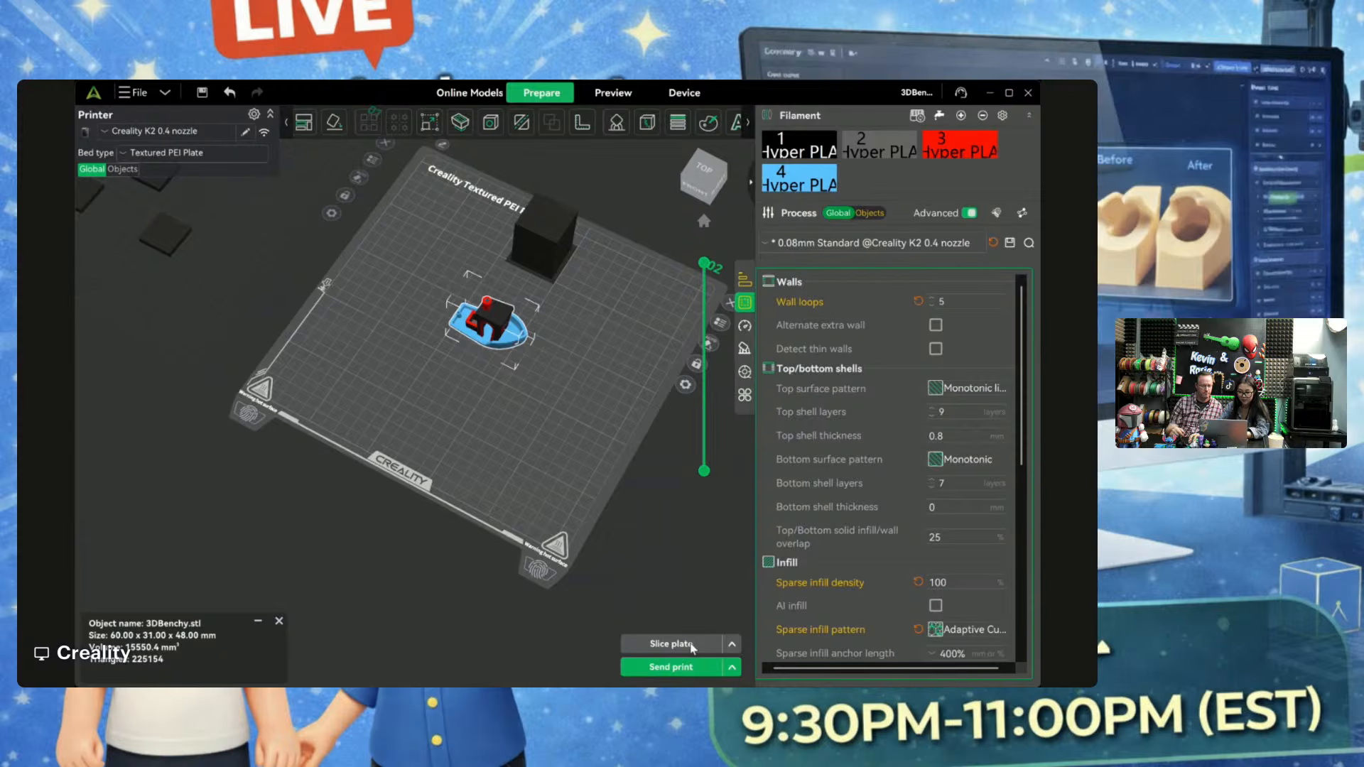
scroll(574, 440, up, 3)
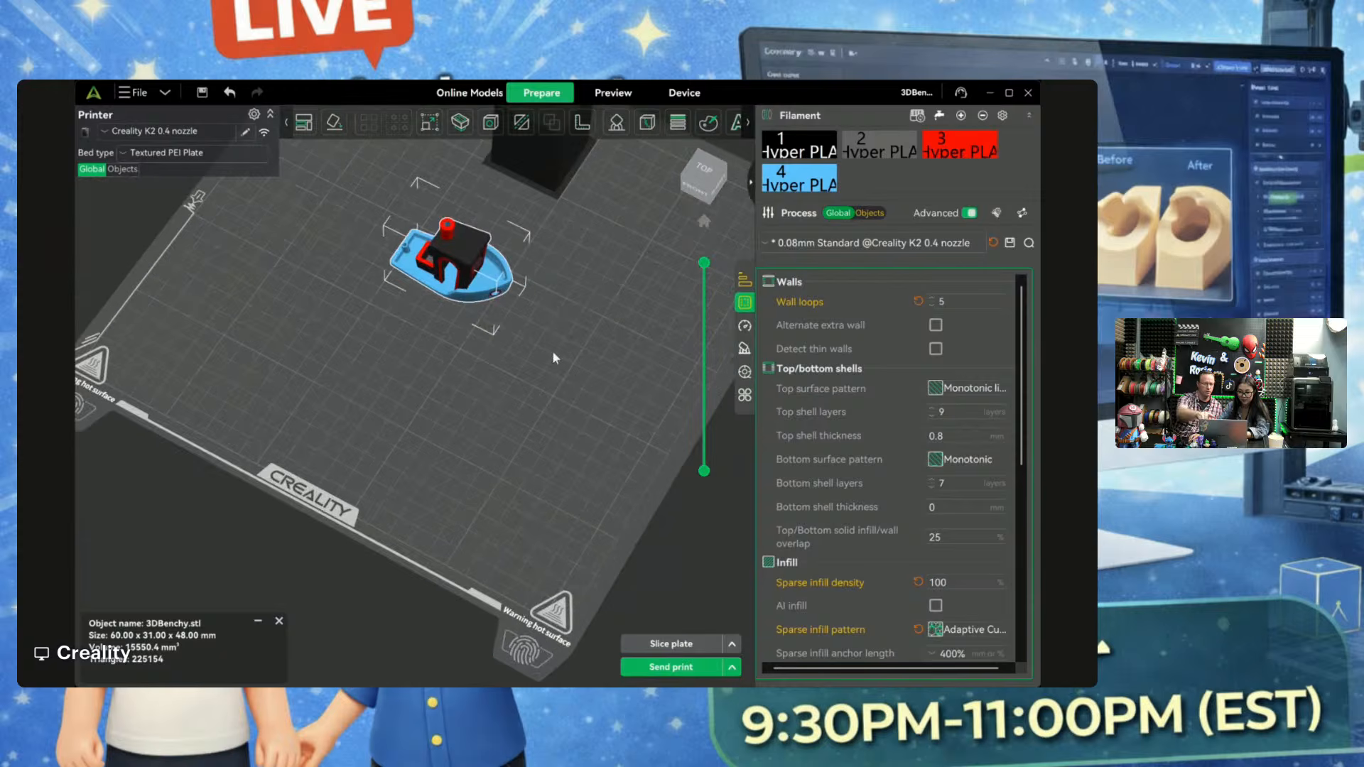
click(612, 93)
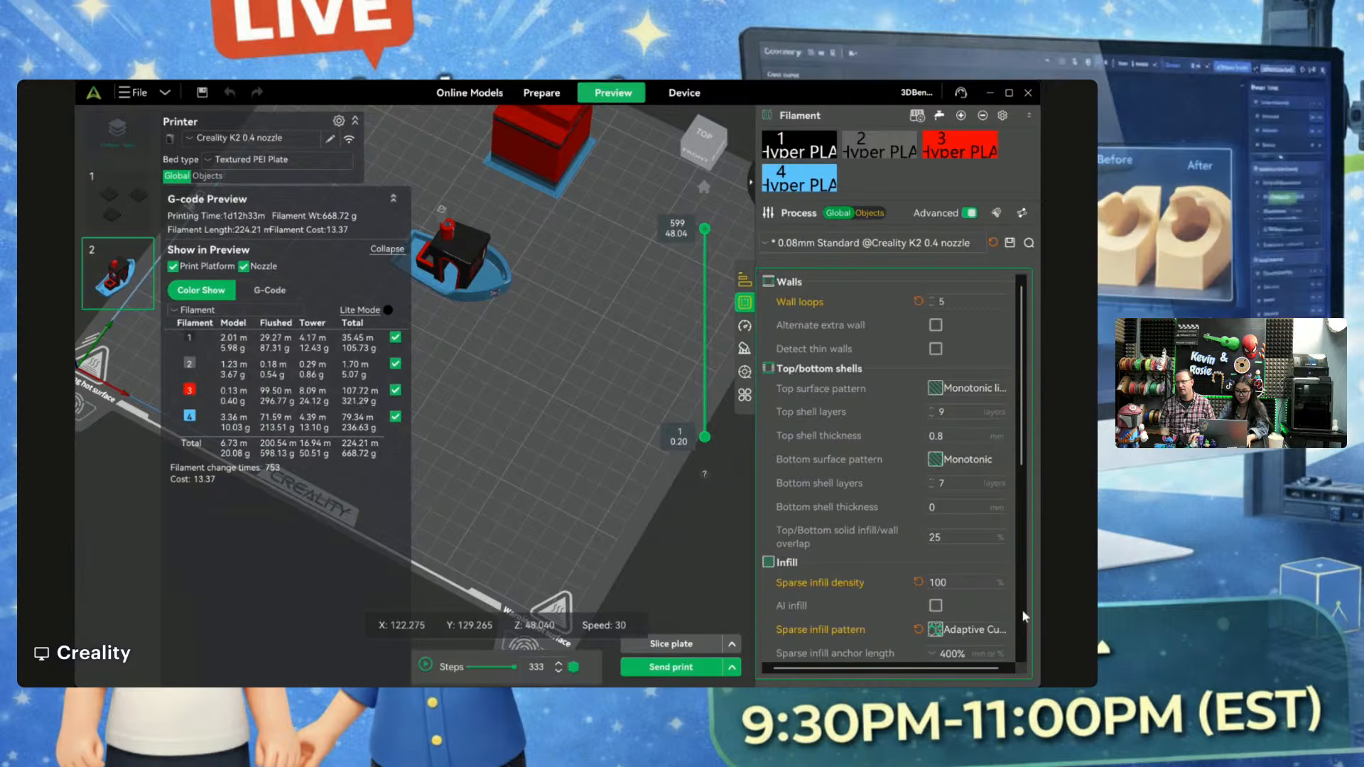
Step: Switch the printer to SPARKX i7 0.4 nozzle and slice the 3DBenchy plate
click(225, 138)
click(250, 234)
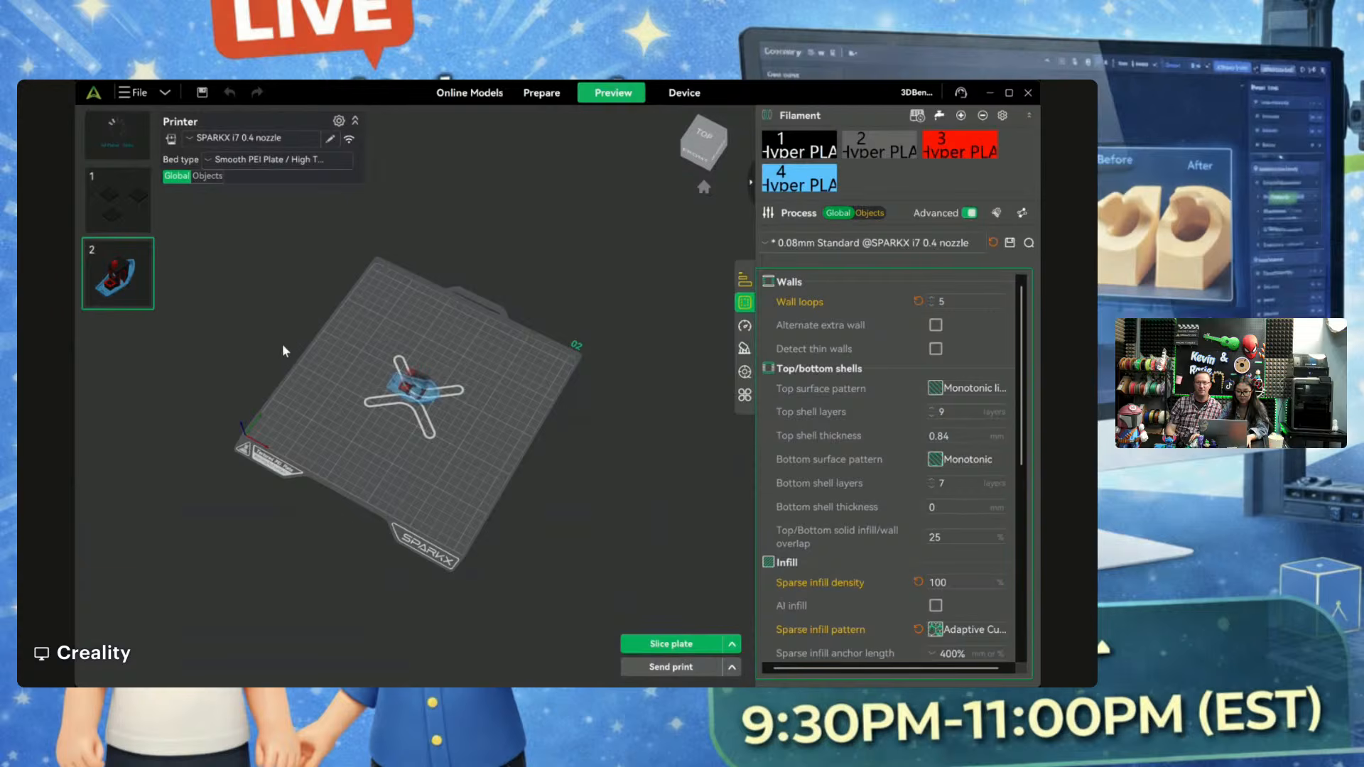
scroll(283, 343, up, 5)
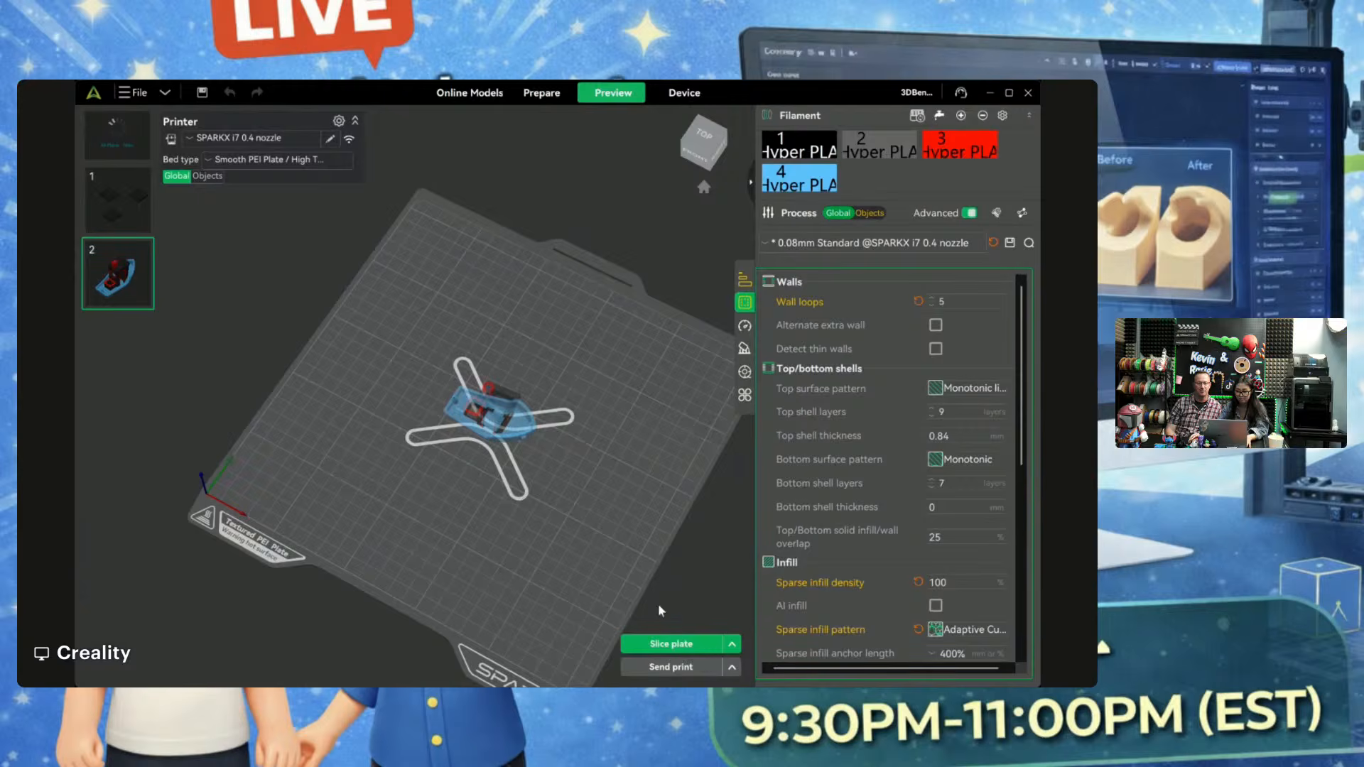
scroll(964, 466, down, 1)
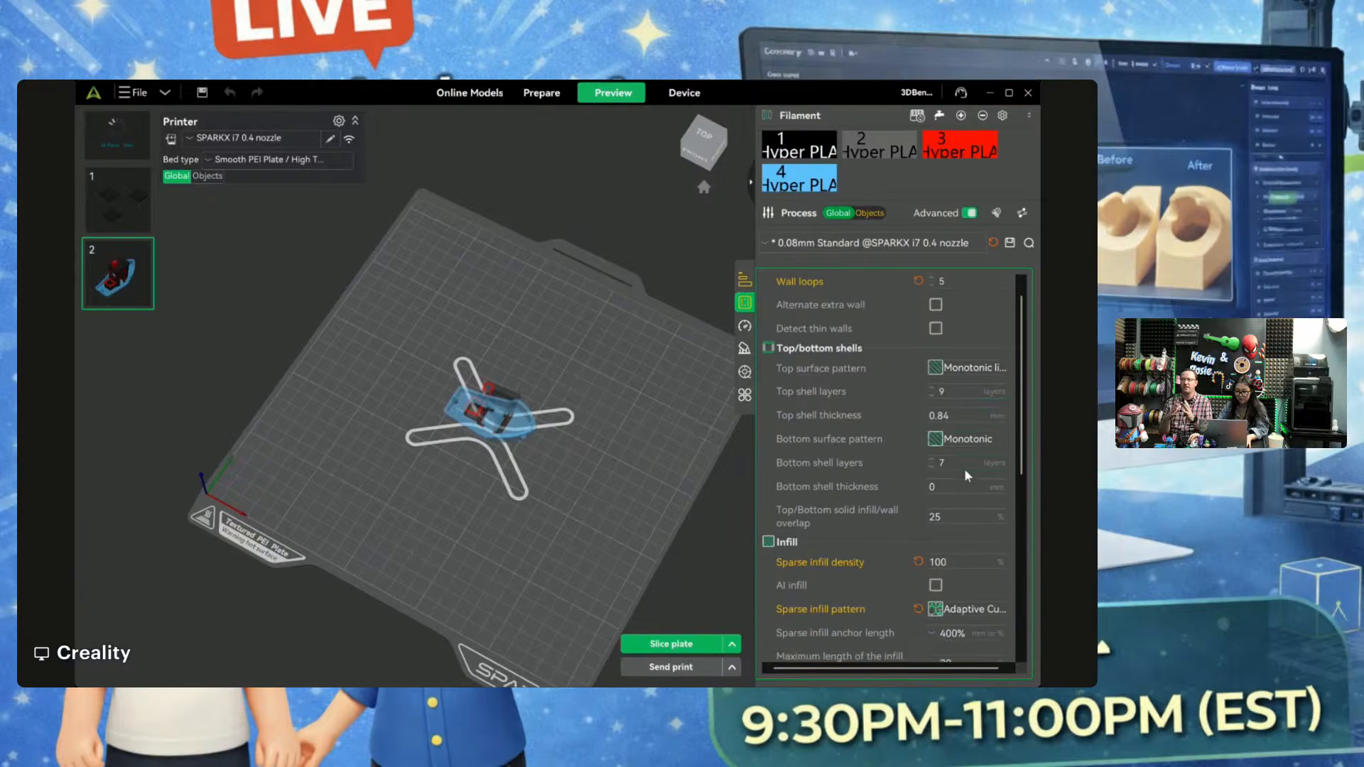
click(676, 637)
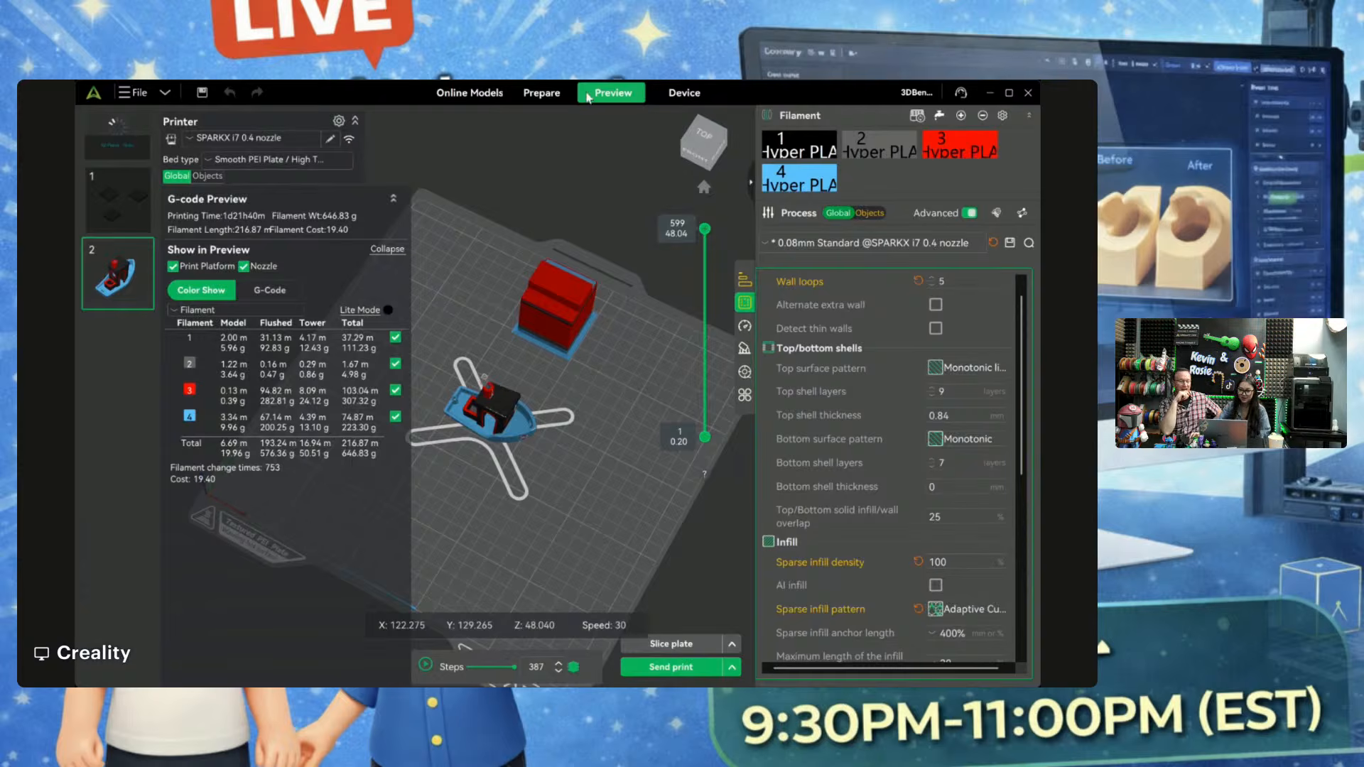
Step: Return to model preparation and try to choose Creality K2 0.4 nozzle from the printer presets
click(513, 92)
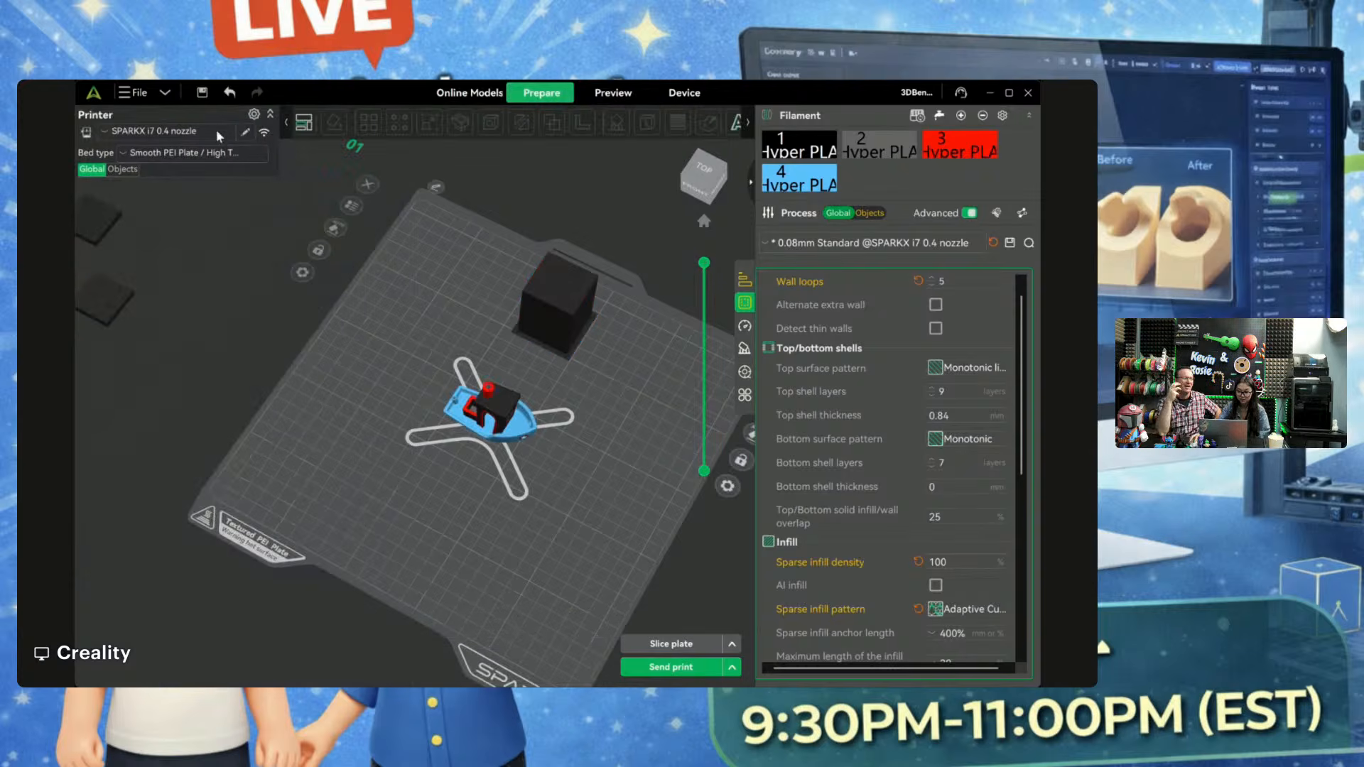
click(213, 131)
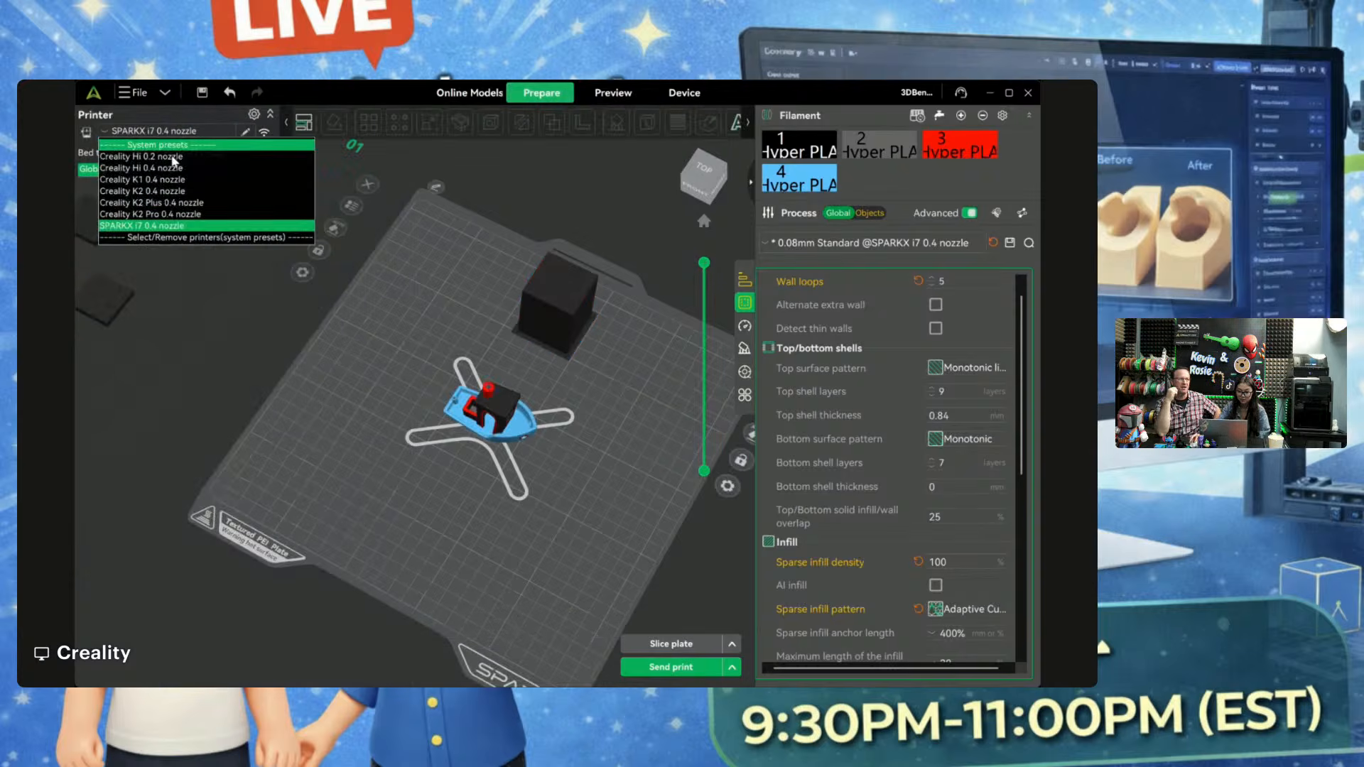
click(199, 188)
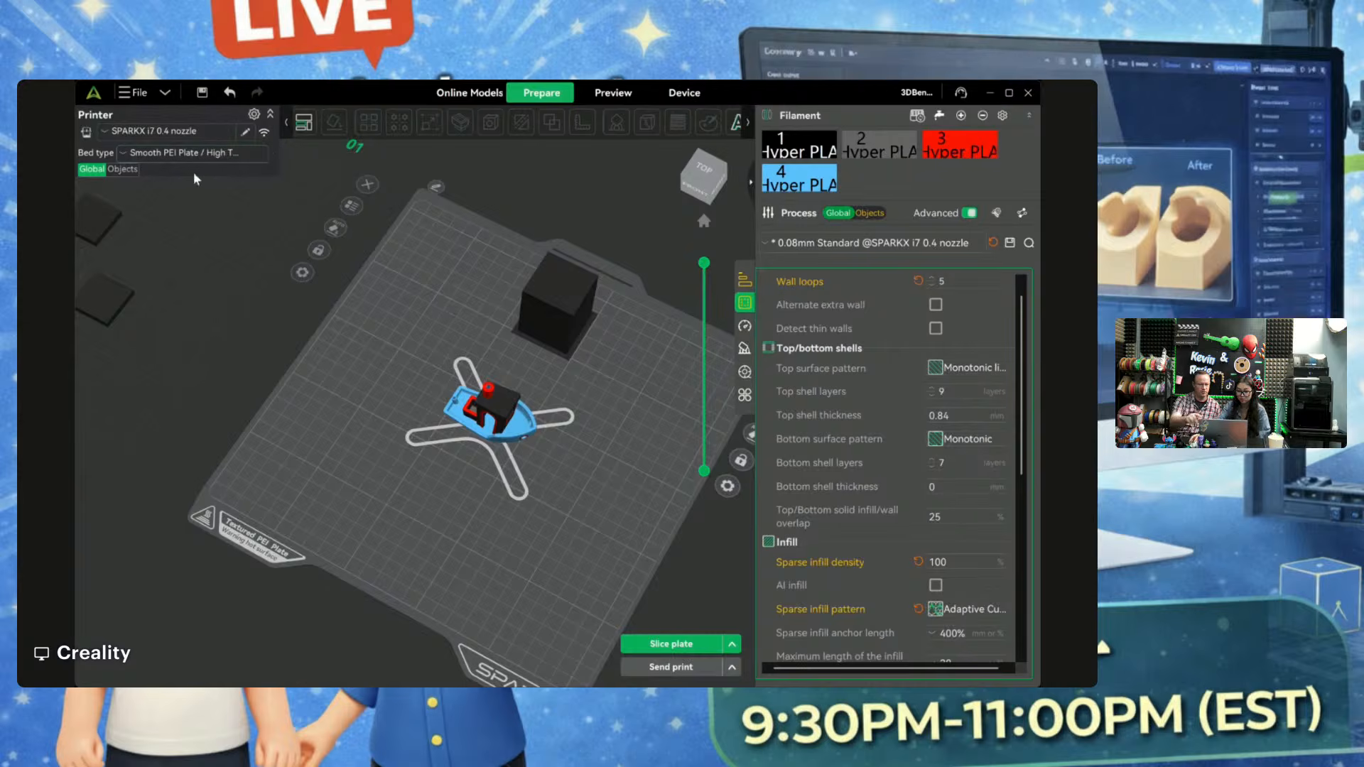
Step: From the sliced preview, switch the printer to Creality K2 0.4 nozzle and slice the 3DBenchy plate again
click(613, 93)
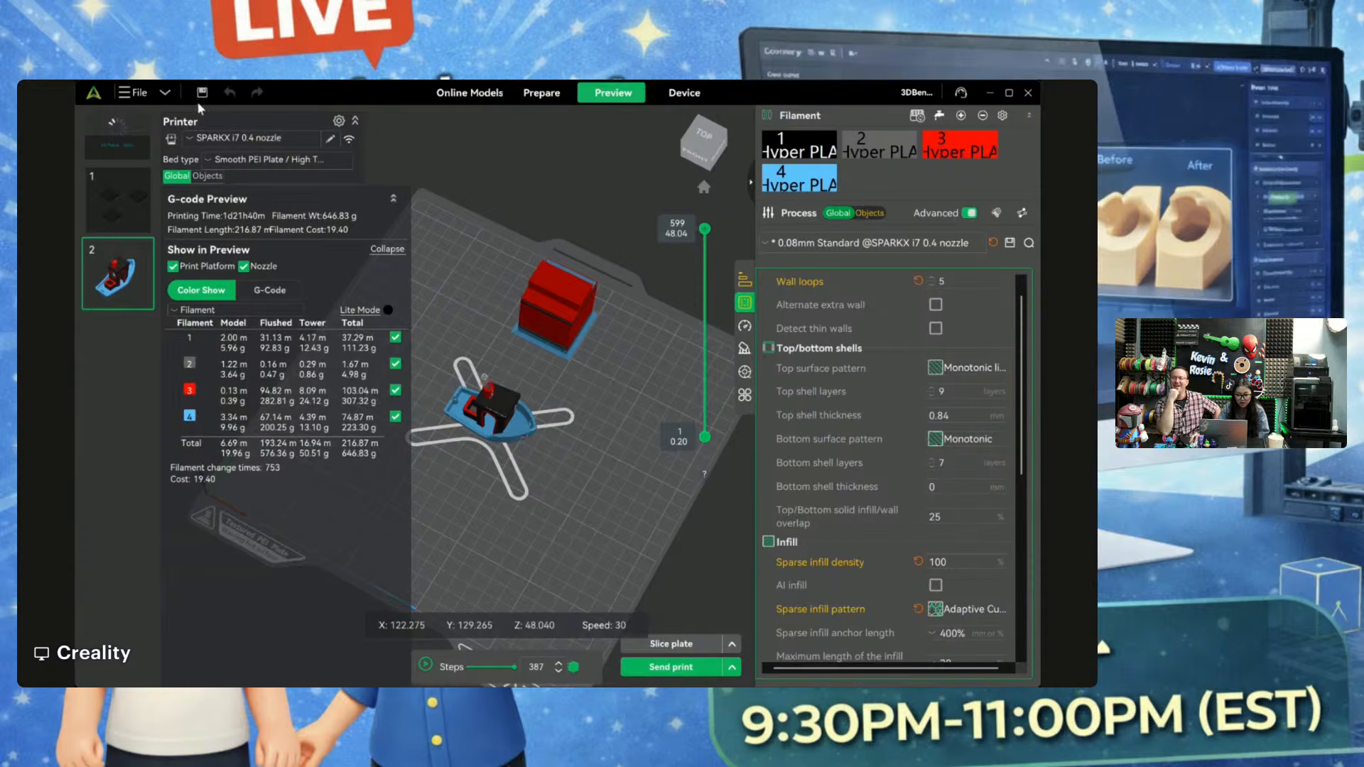
click(233, 138)
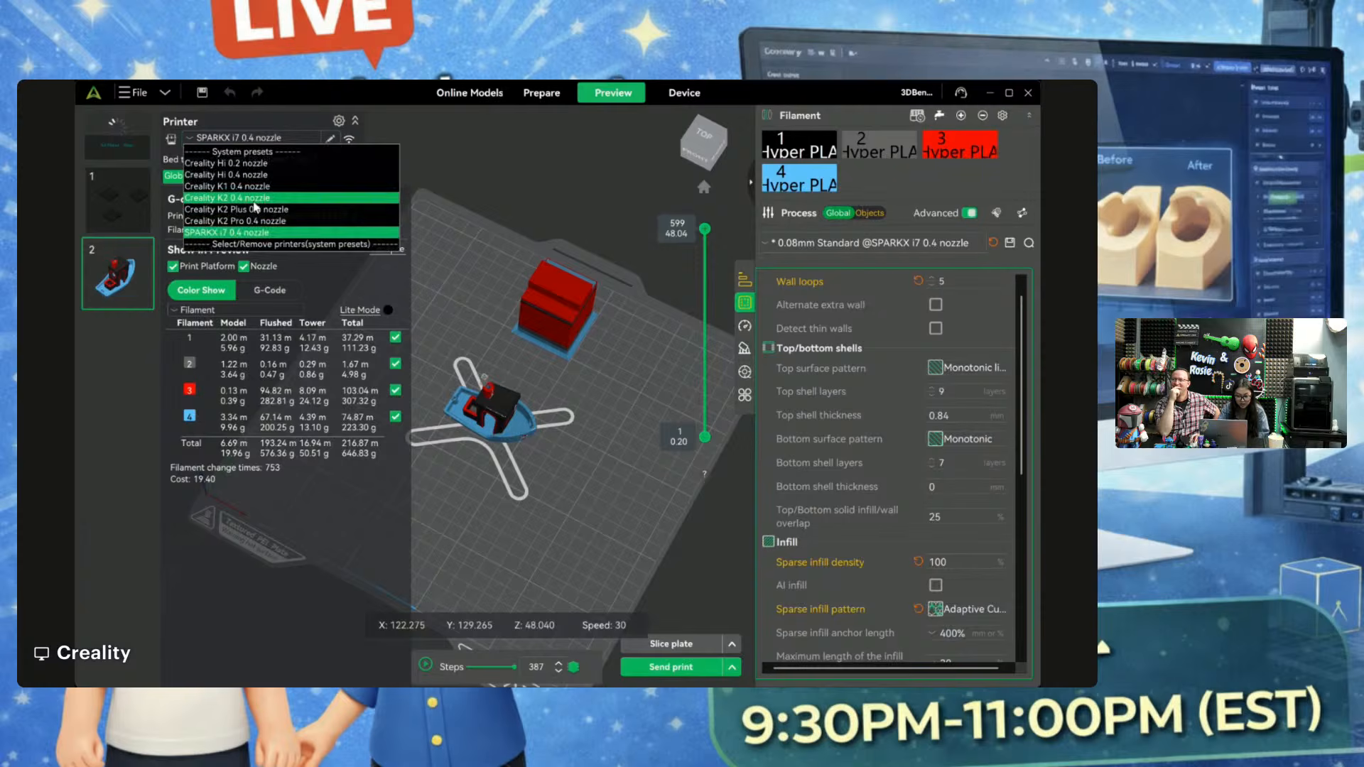
click(304, 230)
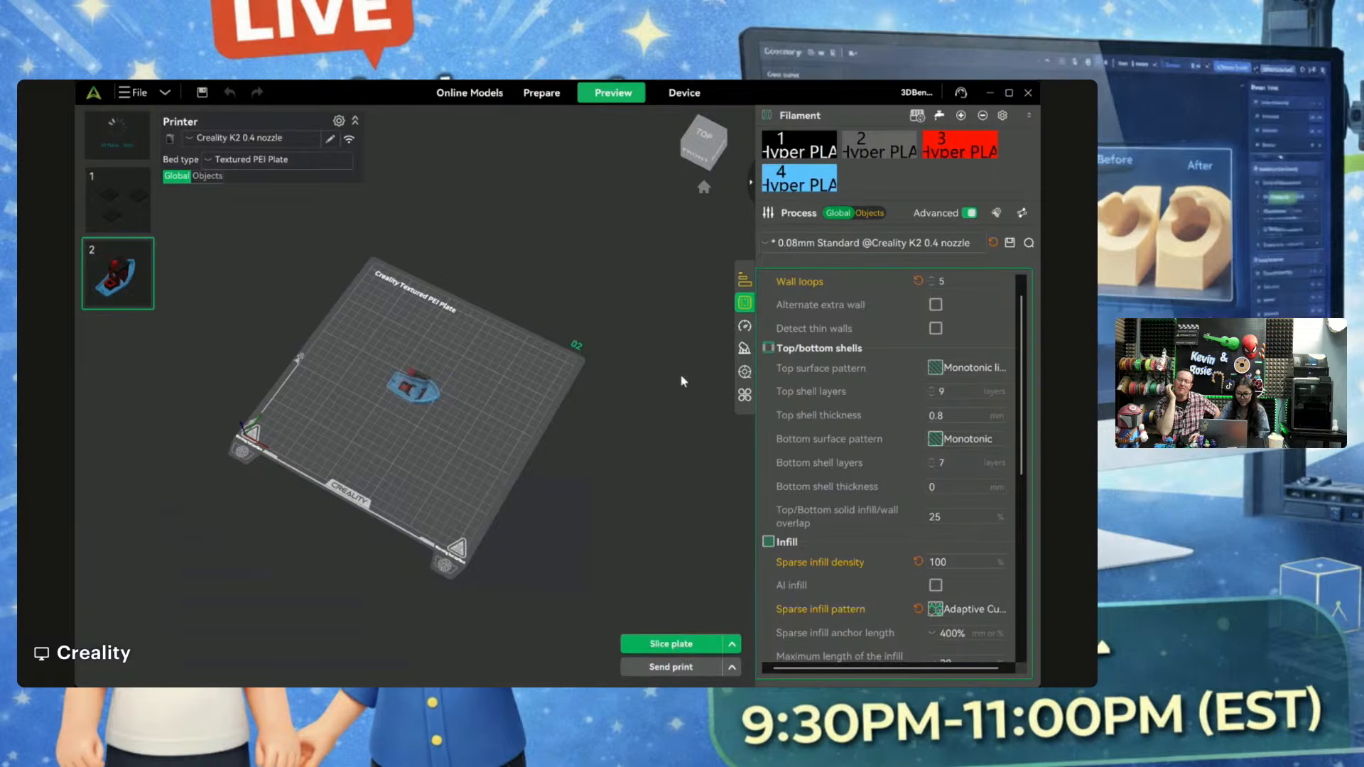
click(540, 92)
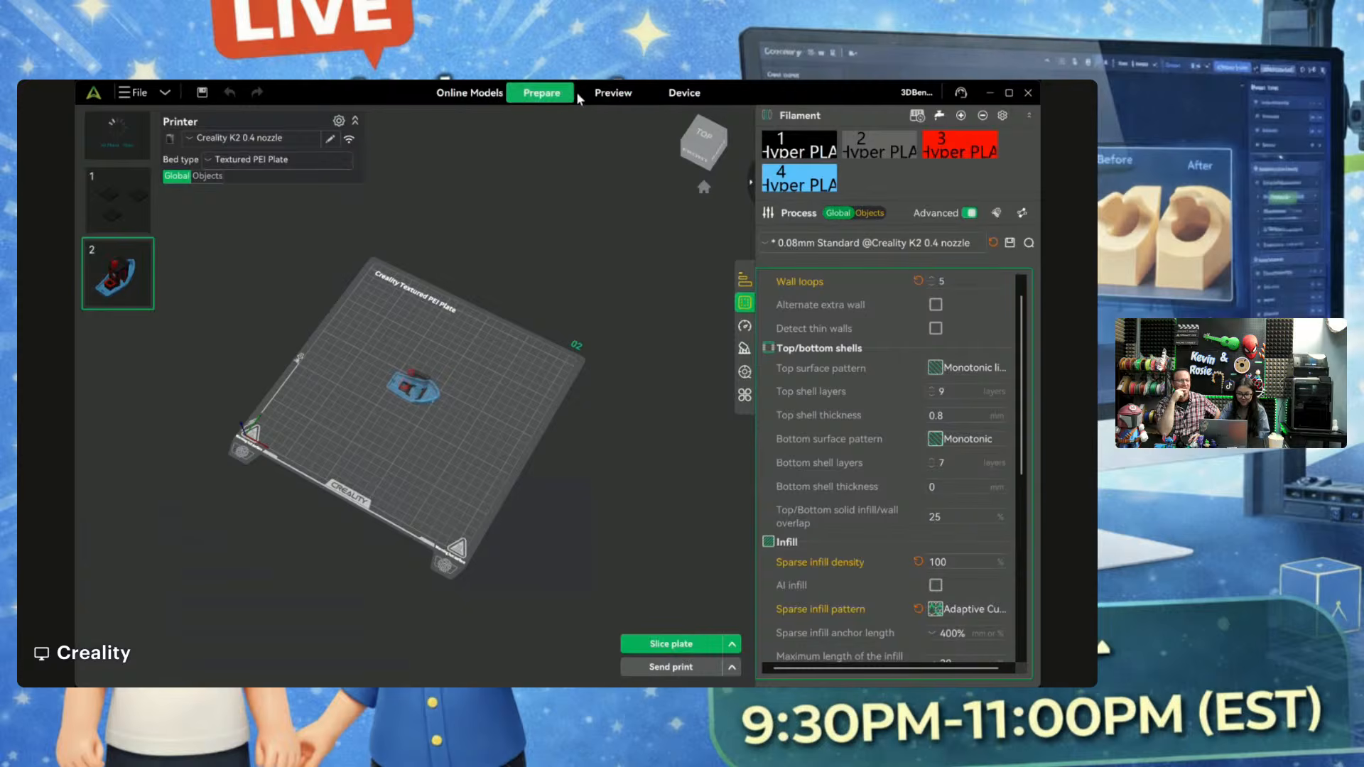
click(584, 93)
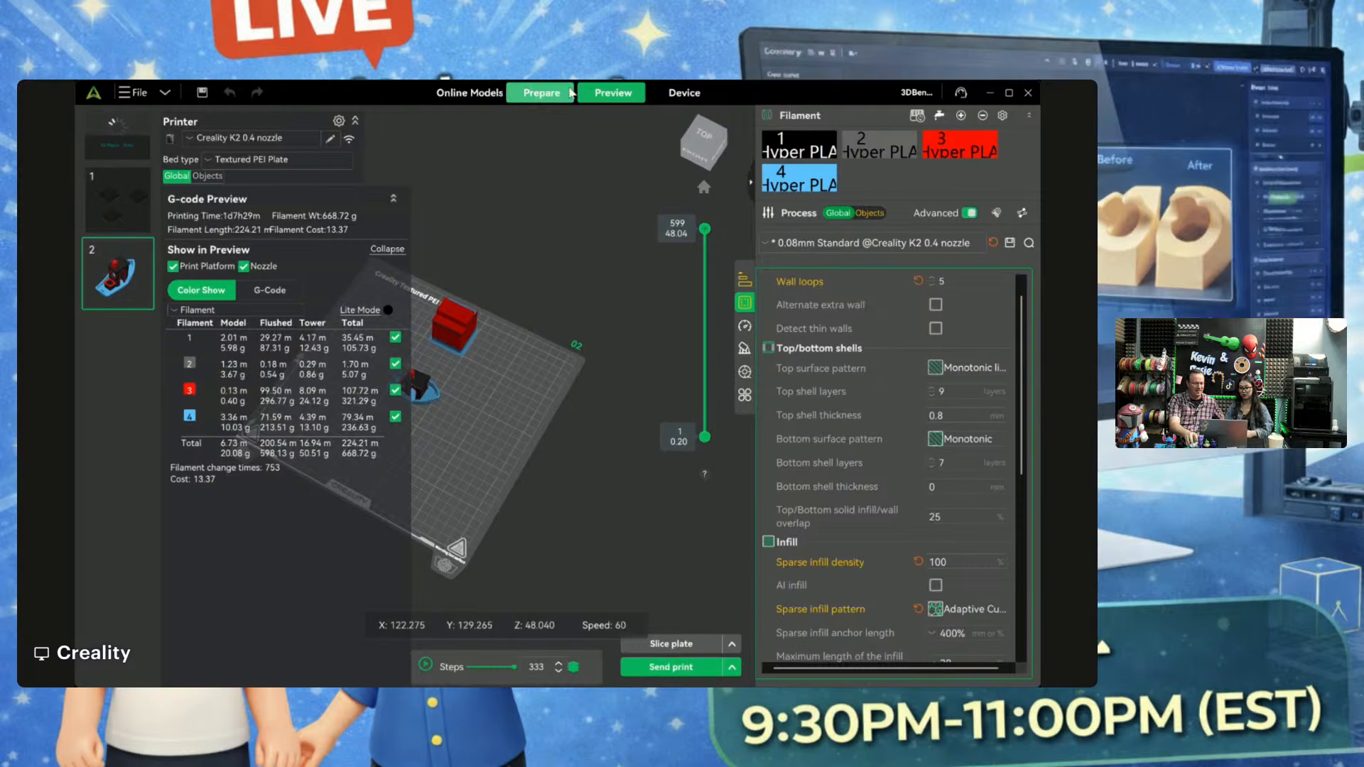
Step: In model preparation, fill the plate with 15 pasted copies of the painted 3DBenchy and delete the last copy at the front edge
click(542, 92)
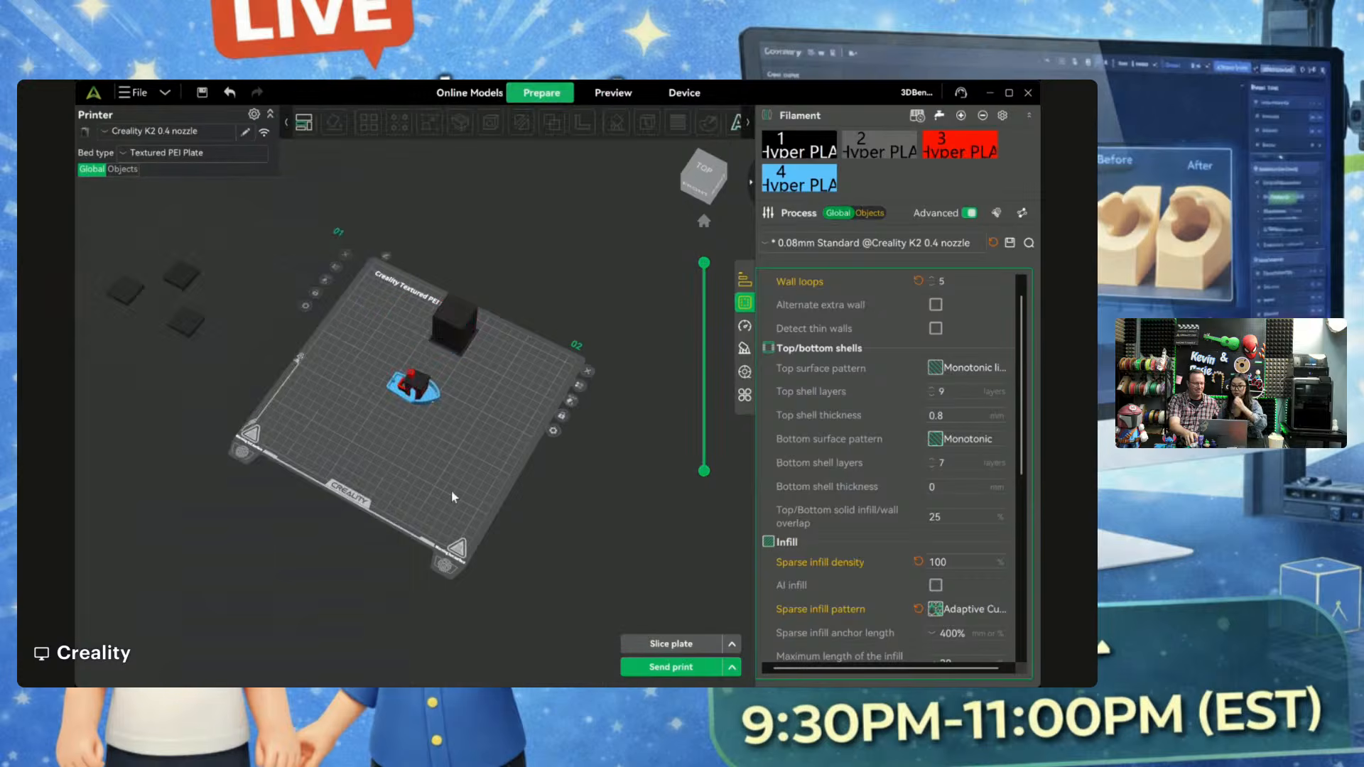
click(419, 392)
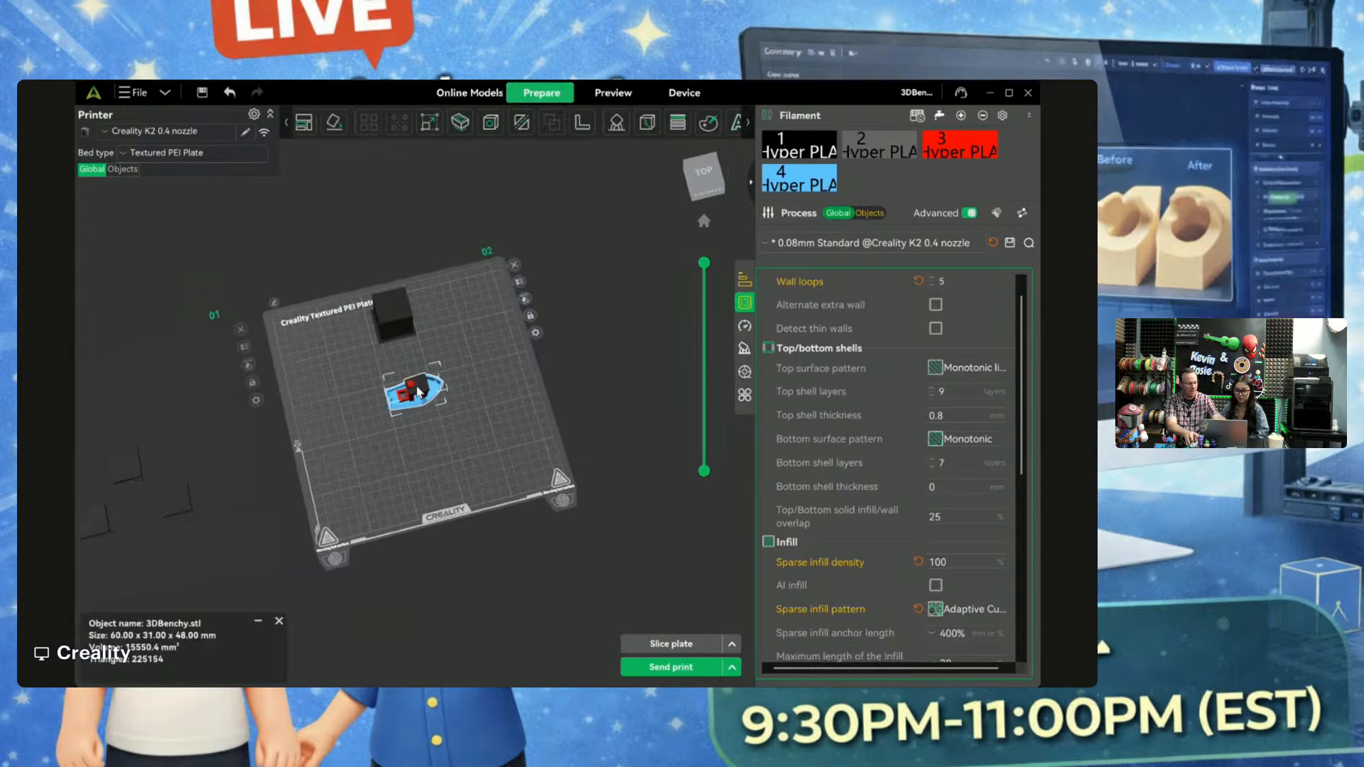
key(ctrl+v)
key(ctrl+v)
key(ctrl+v)
key(ctrl+v)
key(ctrl+v)
key(ctrl+v)
key(ctrl+v)
key(ctrl+v)
key(ctrl+v)
key(ctrl+v)
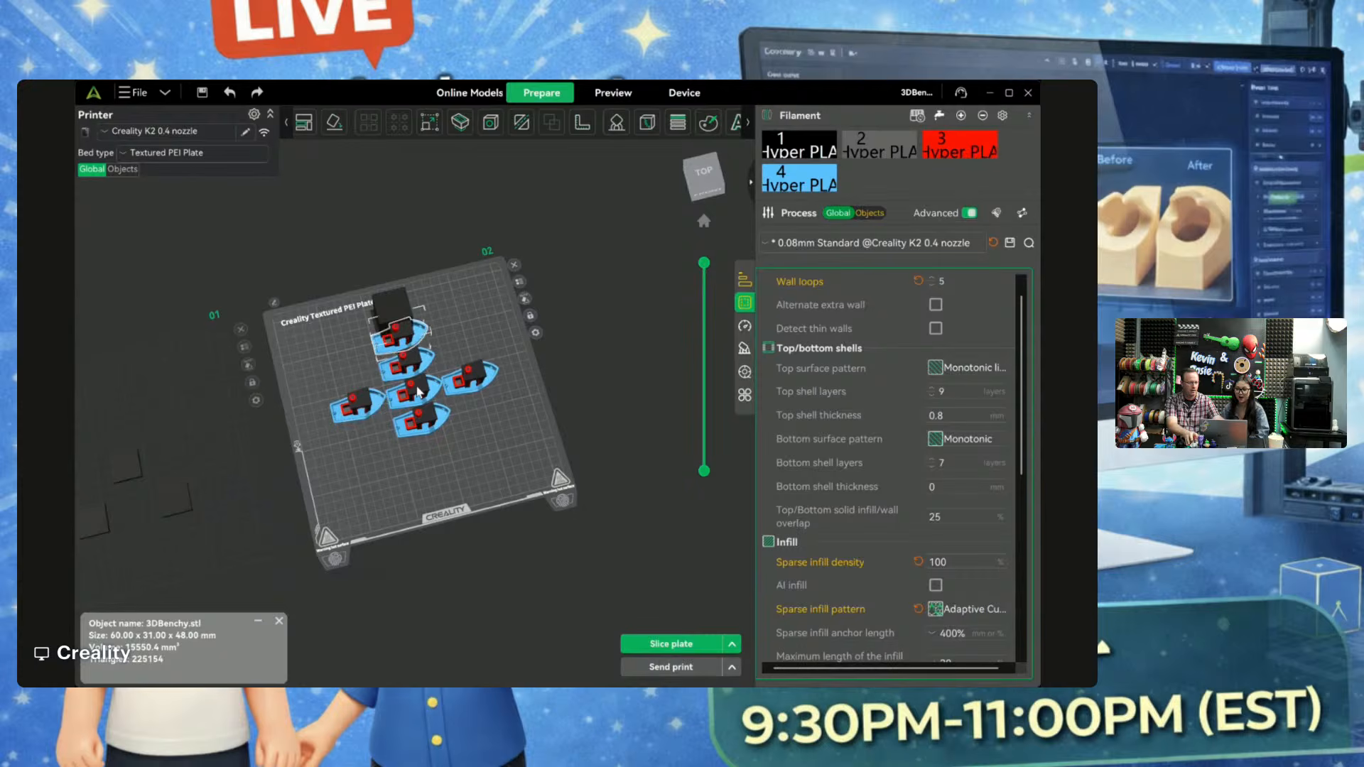
key(ctrl+v)
key(ctrl+v)
key(ctrl+v)
key(ctrl+v)
key(ctrl+v)
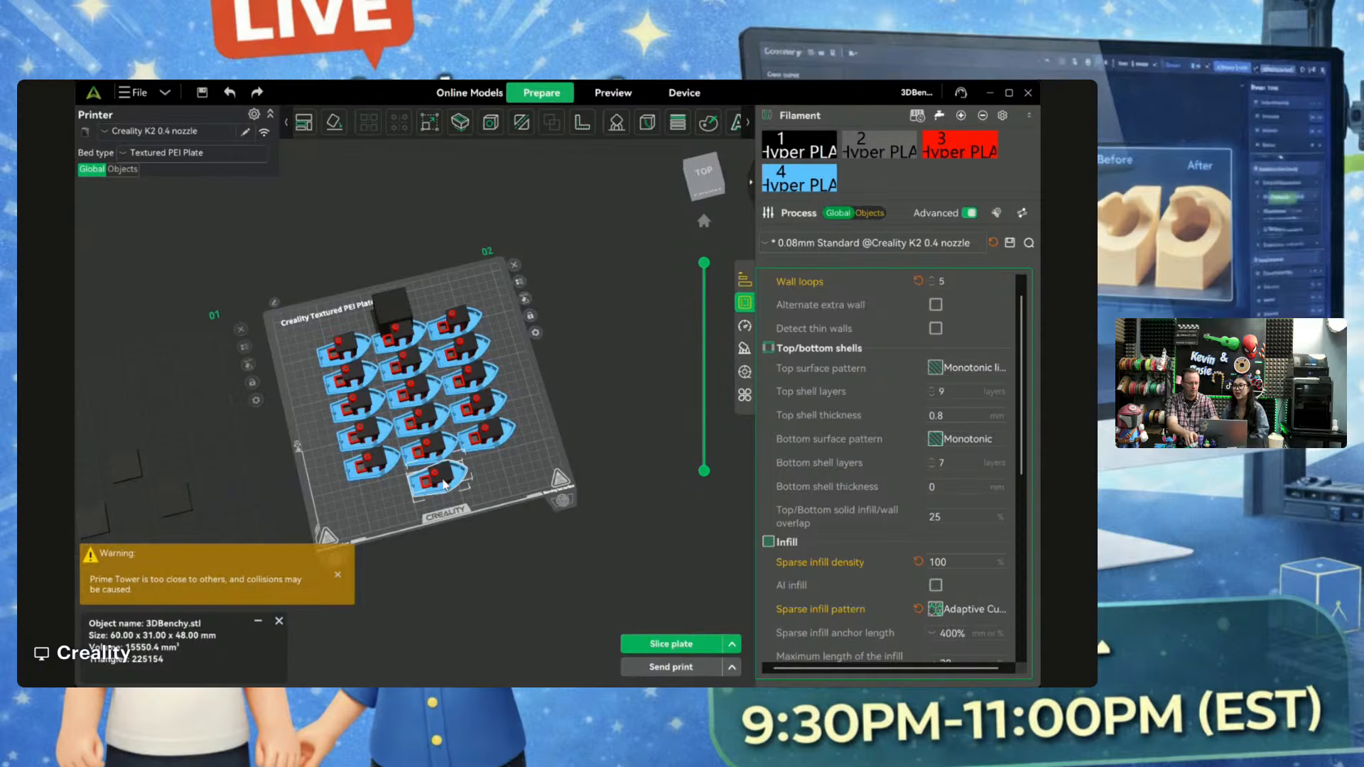
key(Delete)
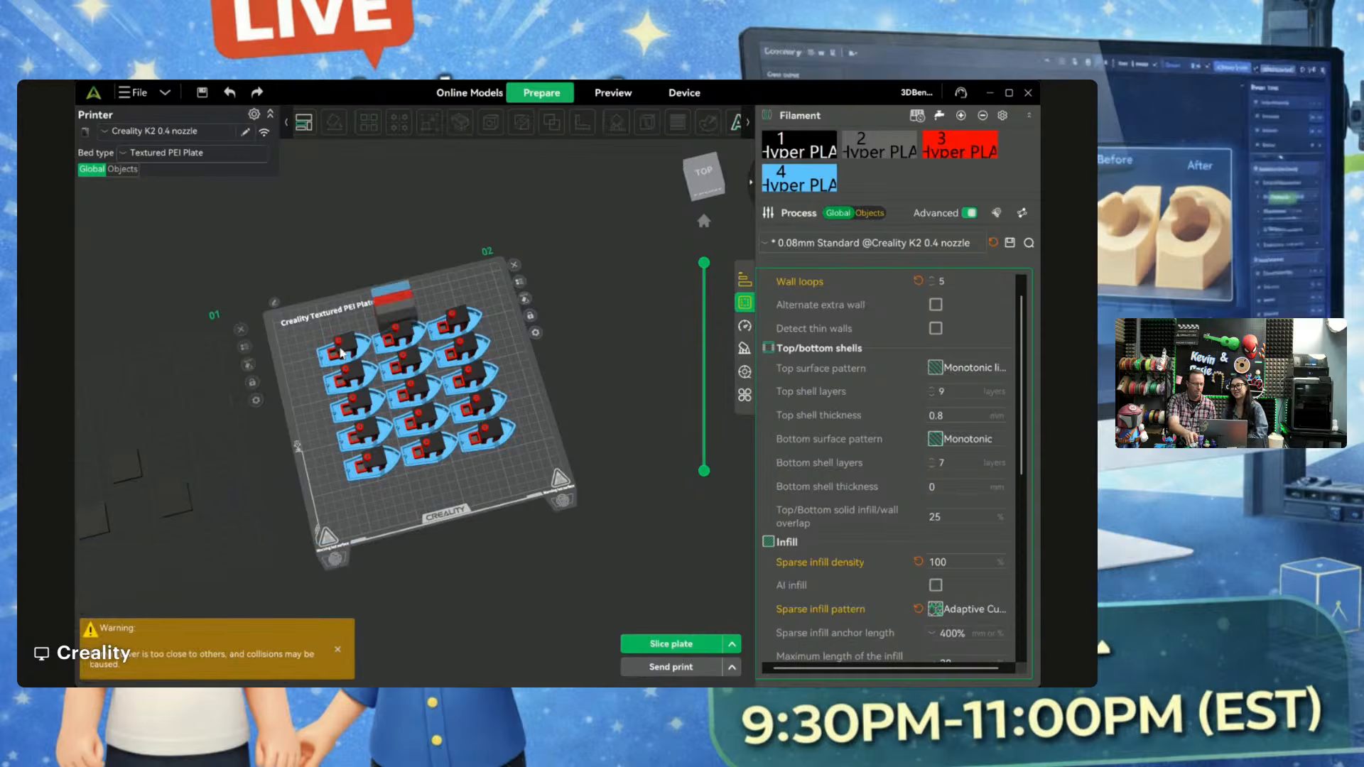
Step: Try to auto-arrange the group of 3DBenchy copies and undo the arrangement
drag(311, 356, 508, 474)
key(a)
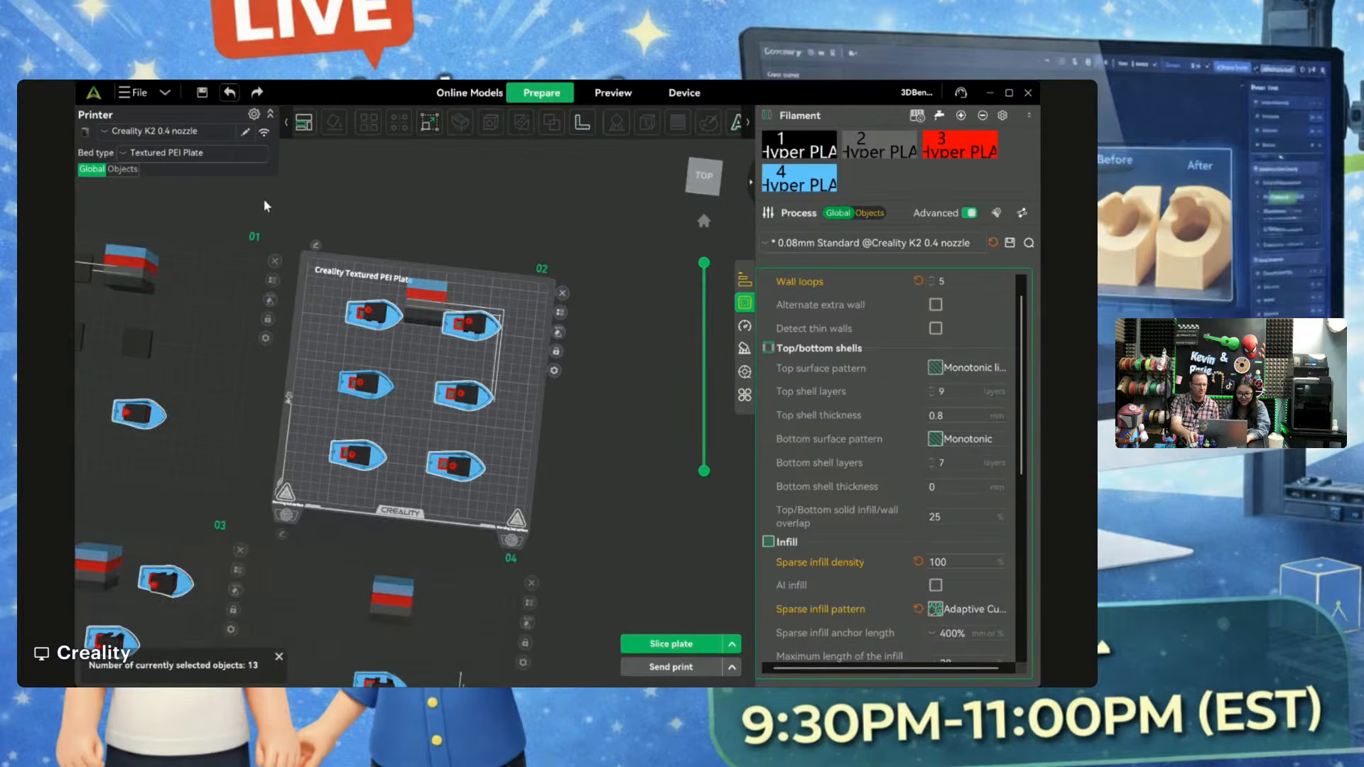
key(ctrl+z)
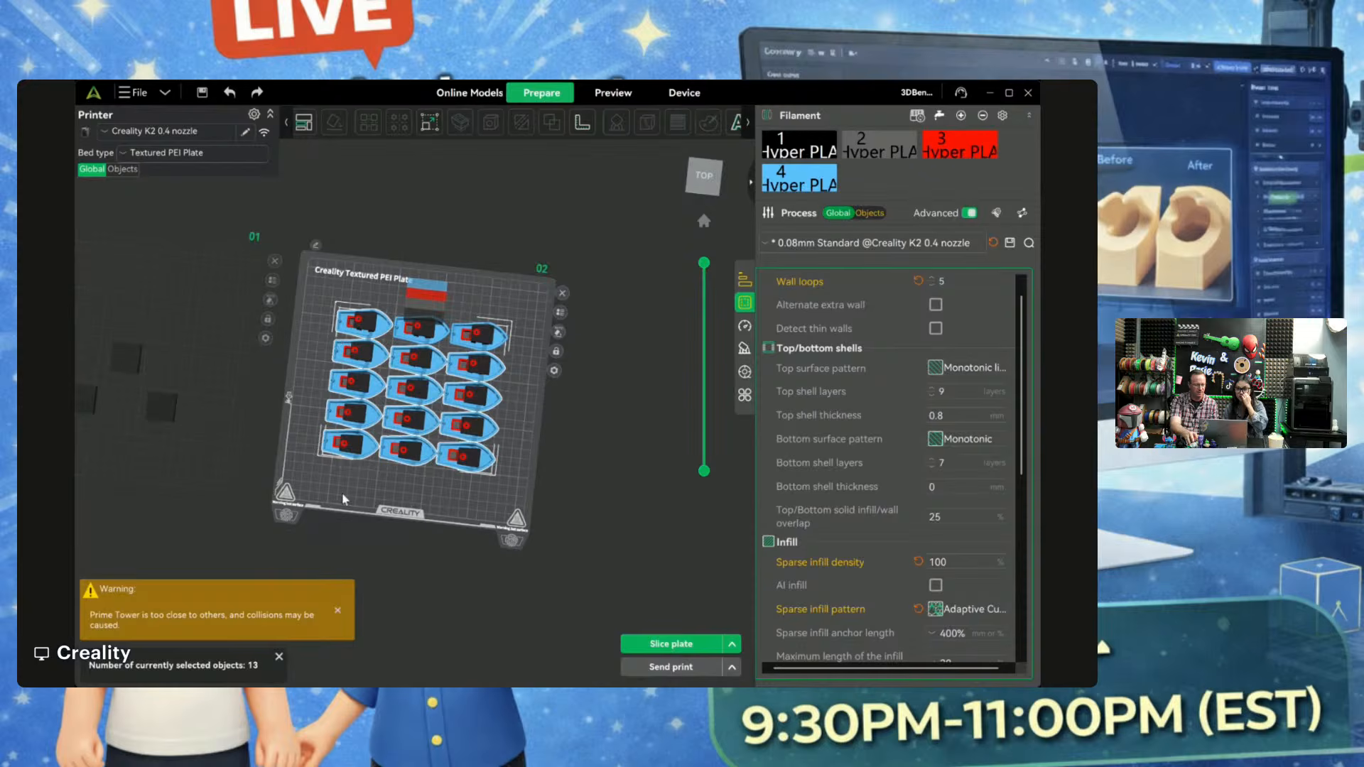
Step: Move the 3DBenchy copies clear of the prime tower and slice the plate
drag(342, 500, 521, 469)
drag(475, 408, 489, 428)
click(461, 327)
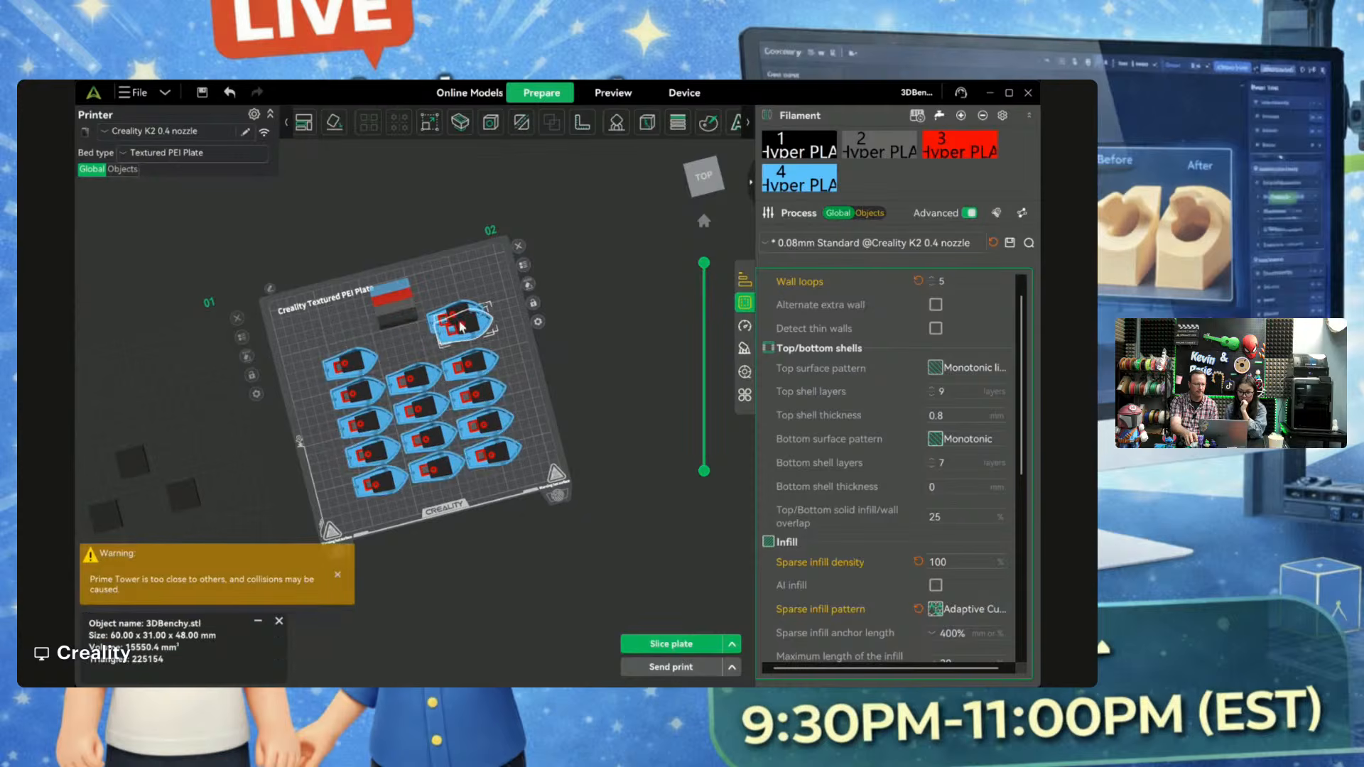
drag(461, 327, 487, 342)
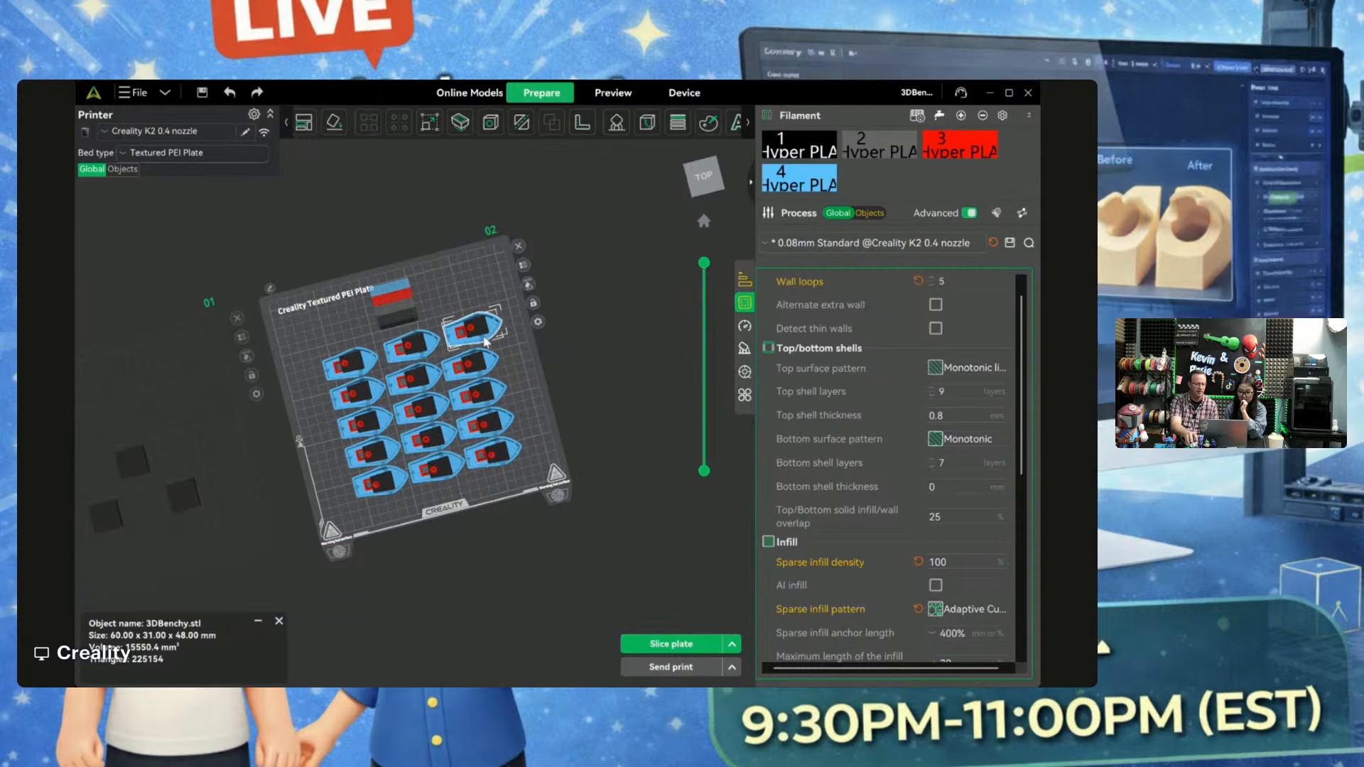
click(646, 635)
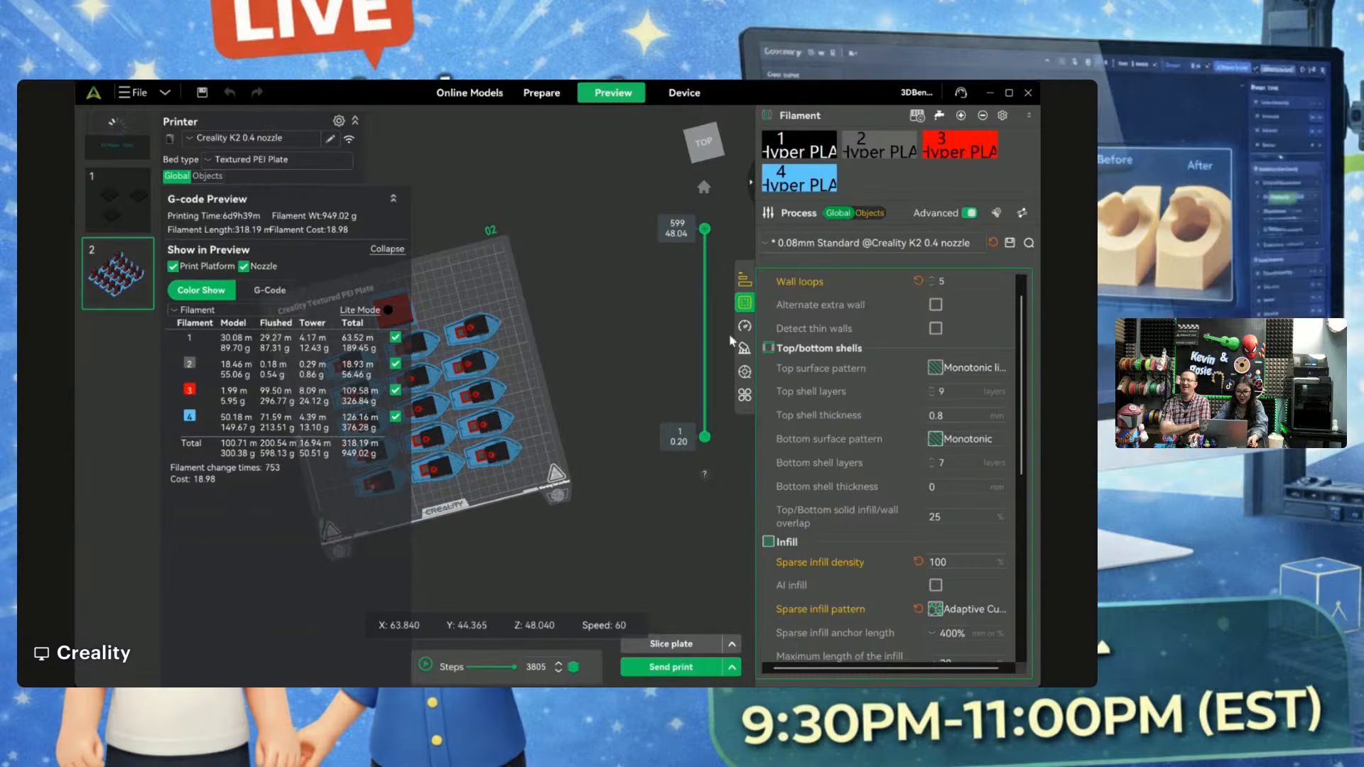
Step: Return to model preparation and delete all 3DBenchy copies except the one nearest the plate's front-left corner
click(553, 97)
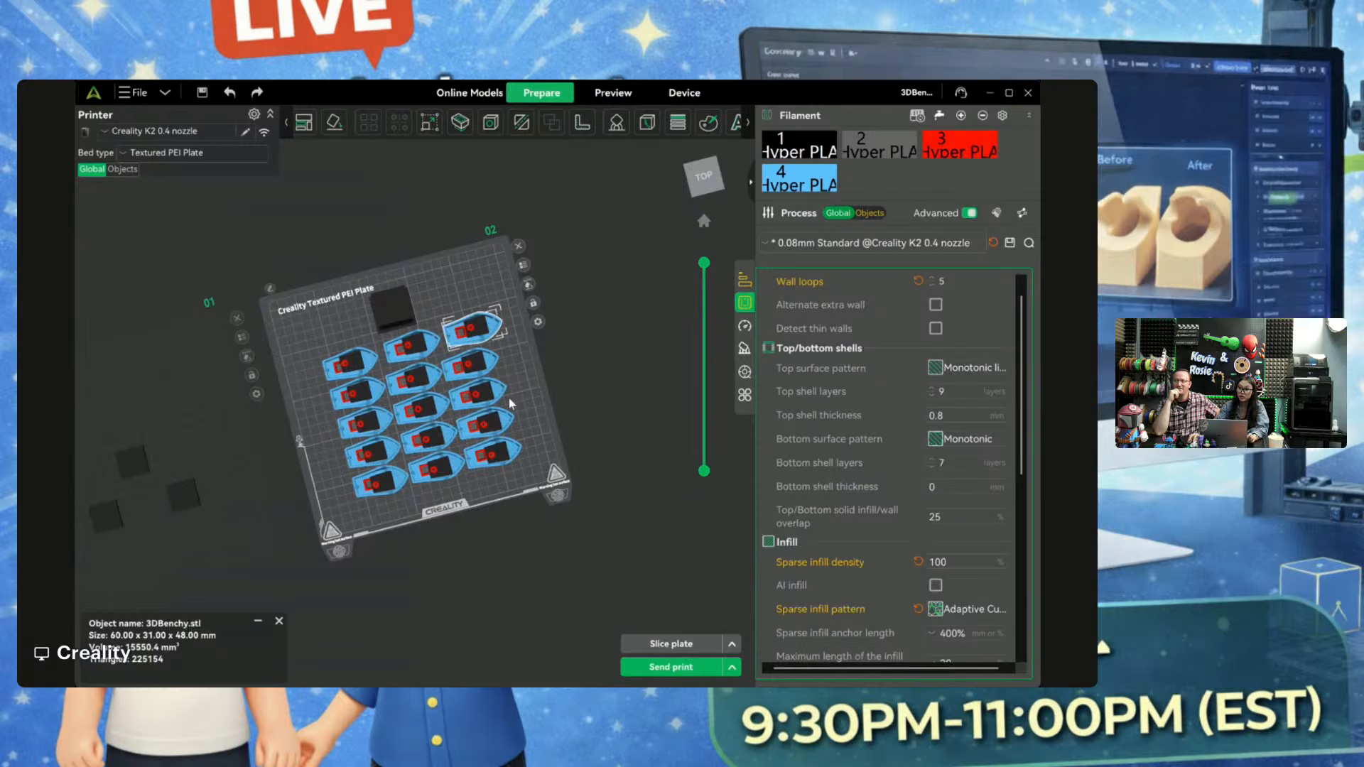
click(477, 319)
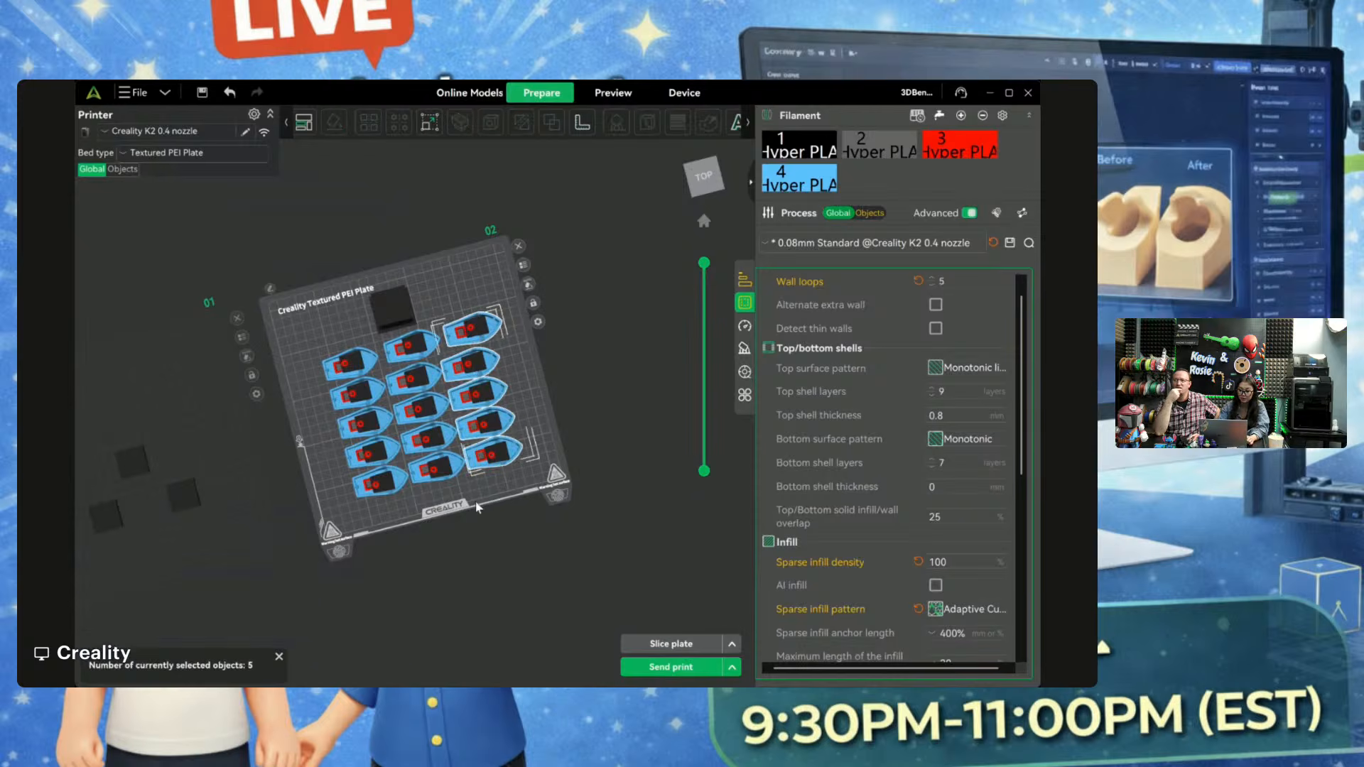
key(ctrl+z)
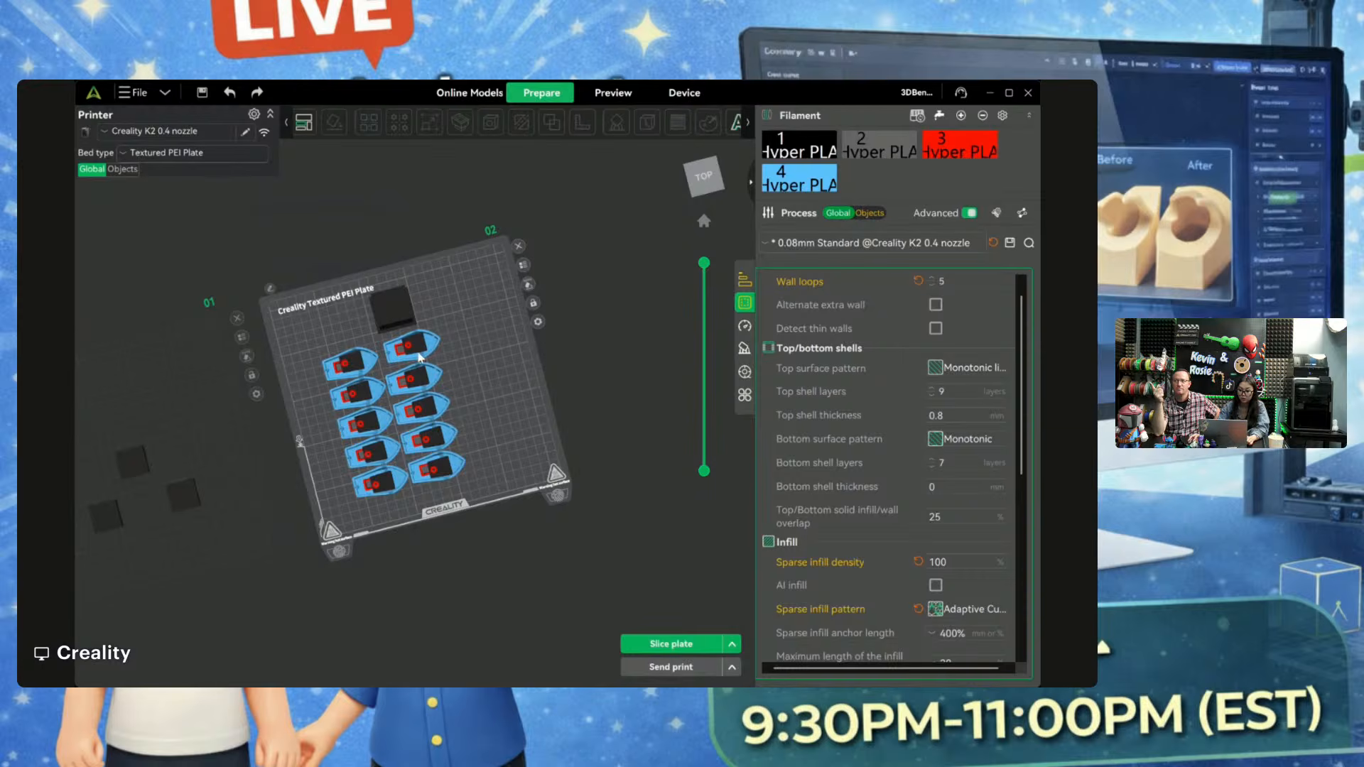
shift+drag(490, 484, 398, 345)
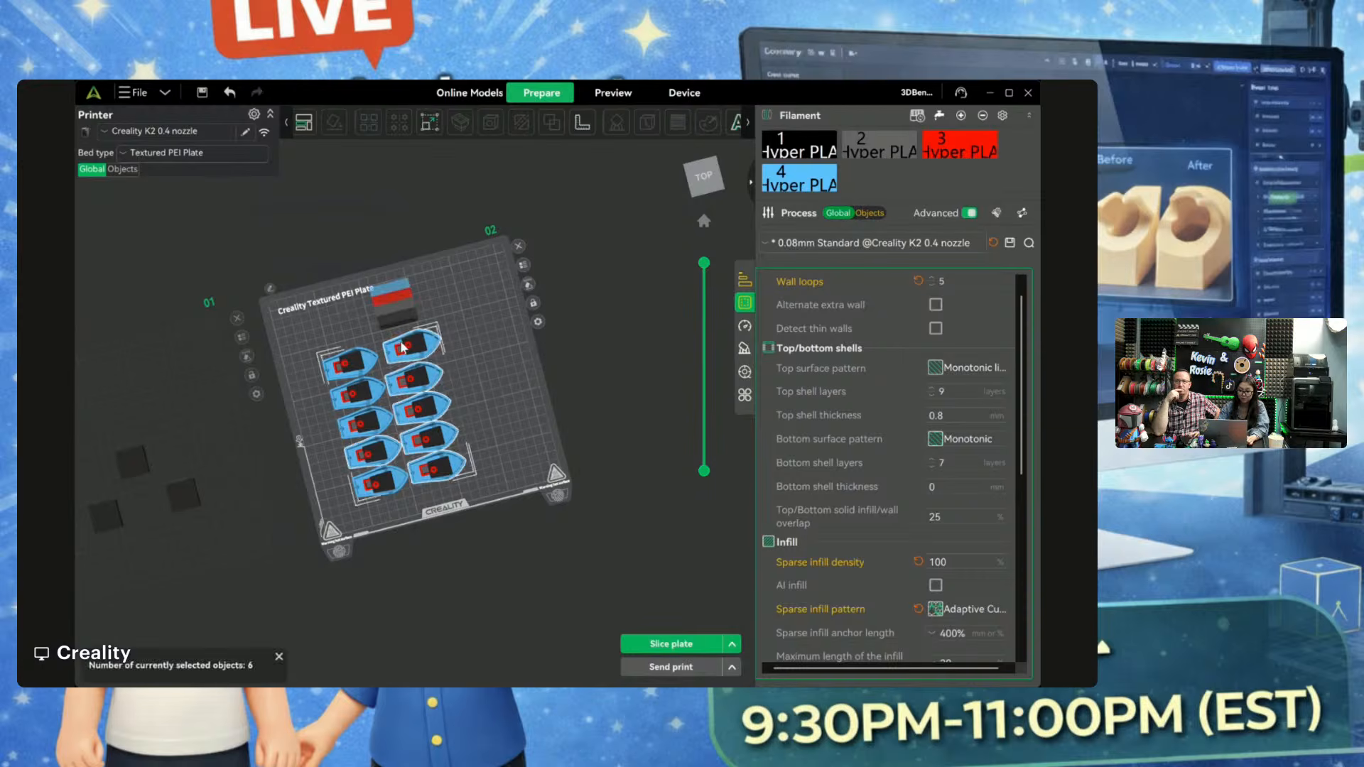
key(Delete)
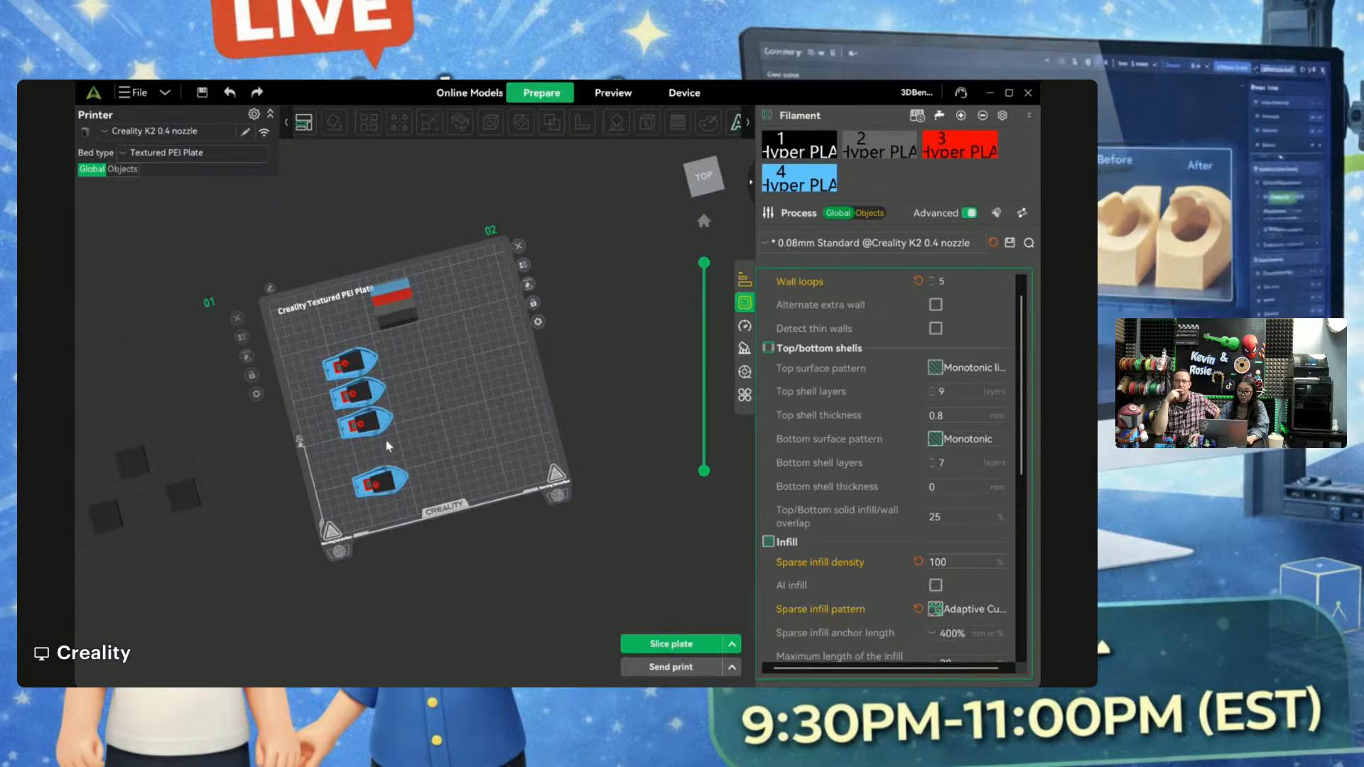
shift+drag(390, 449, 321, 348)
key(Delete)
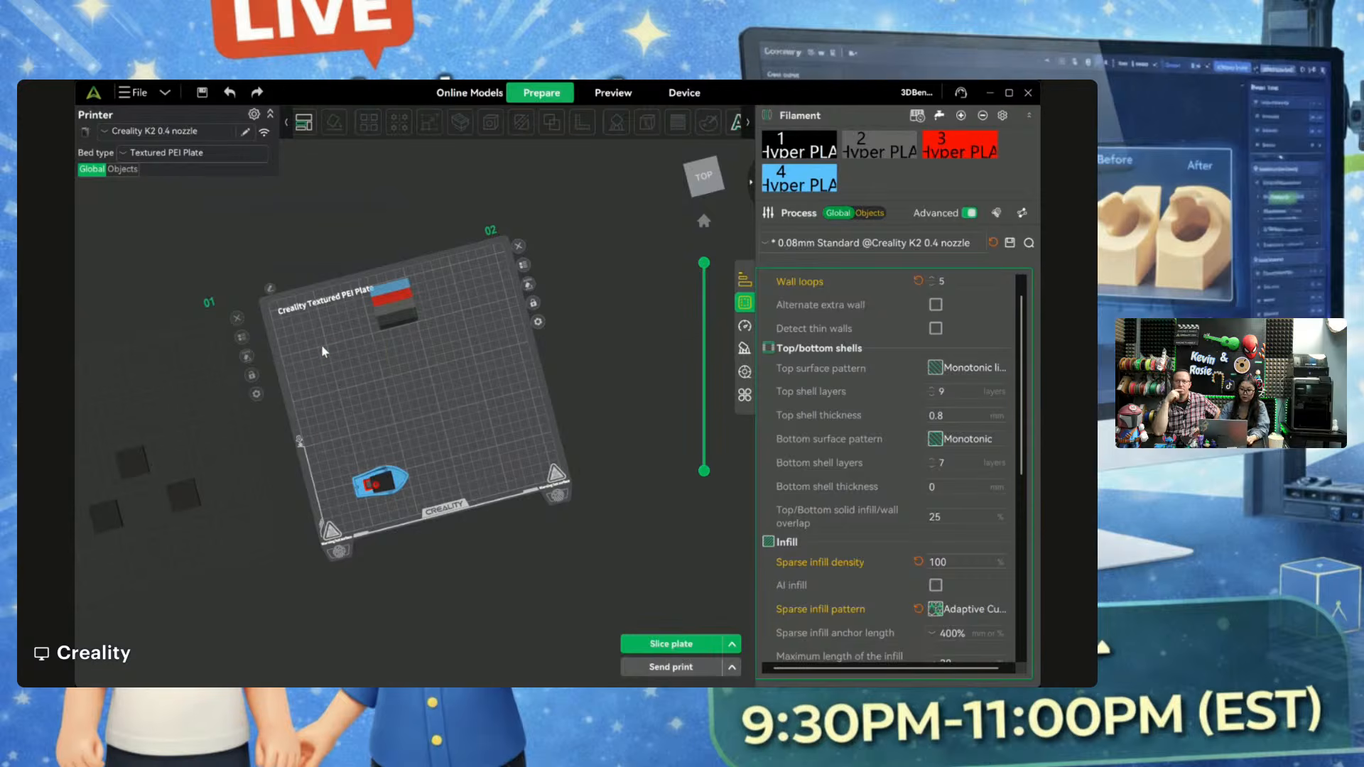
Step: Place the remaining 3DBenchy at the centre of its plate and deselect it
click(400, 449)
key(a)
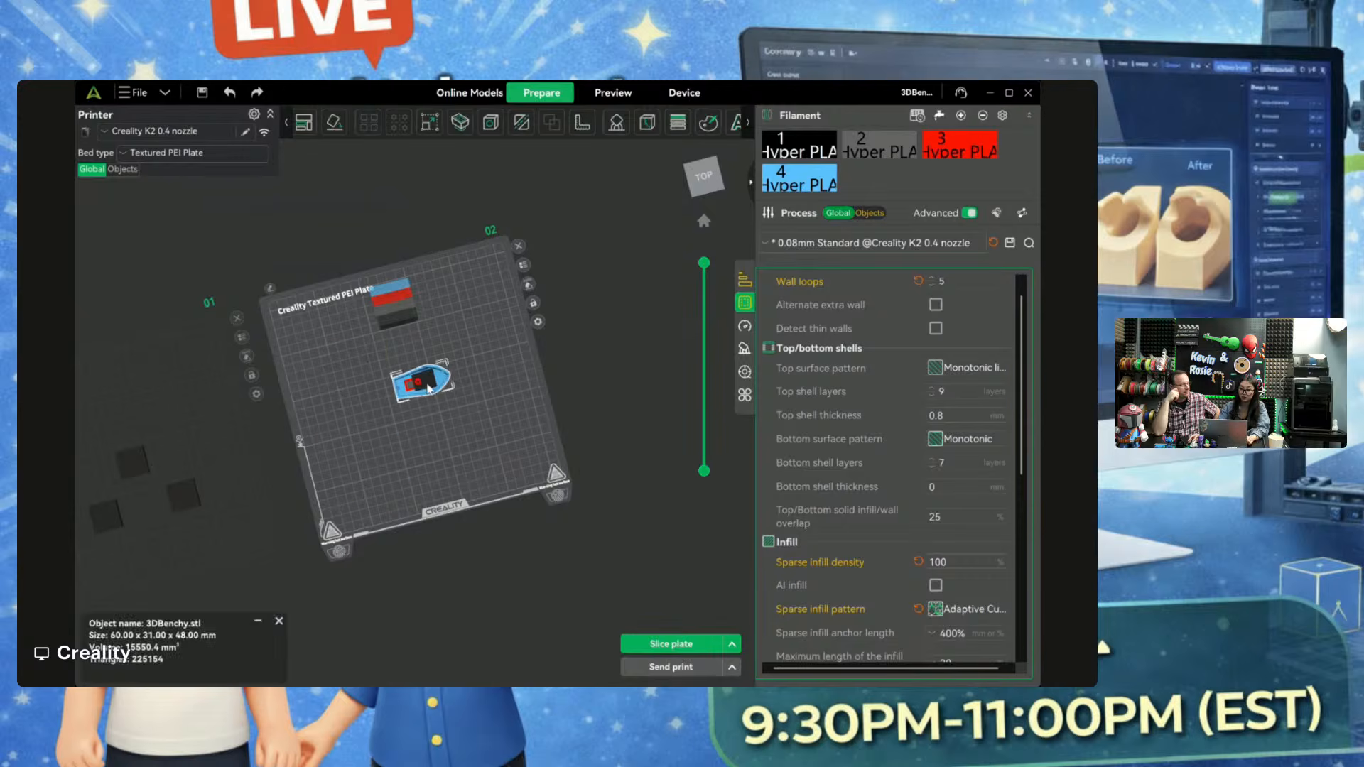
click(435, 453)
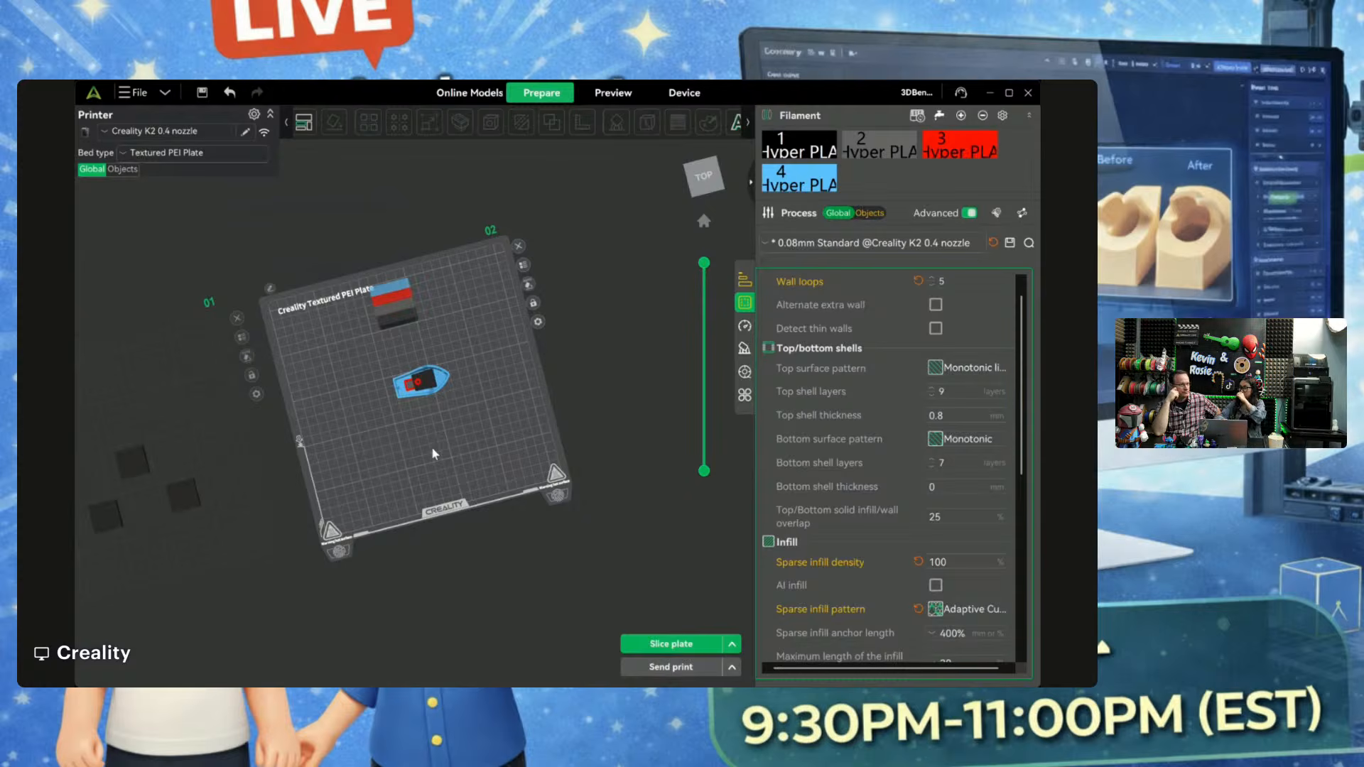
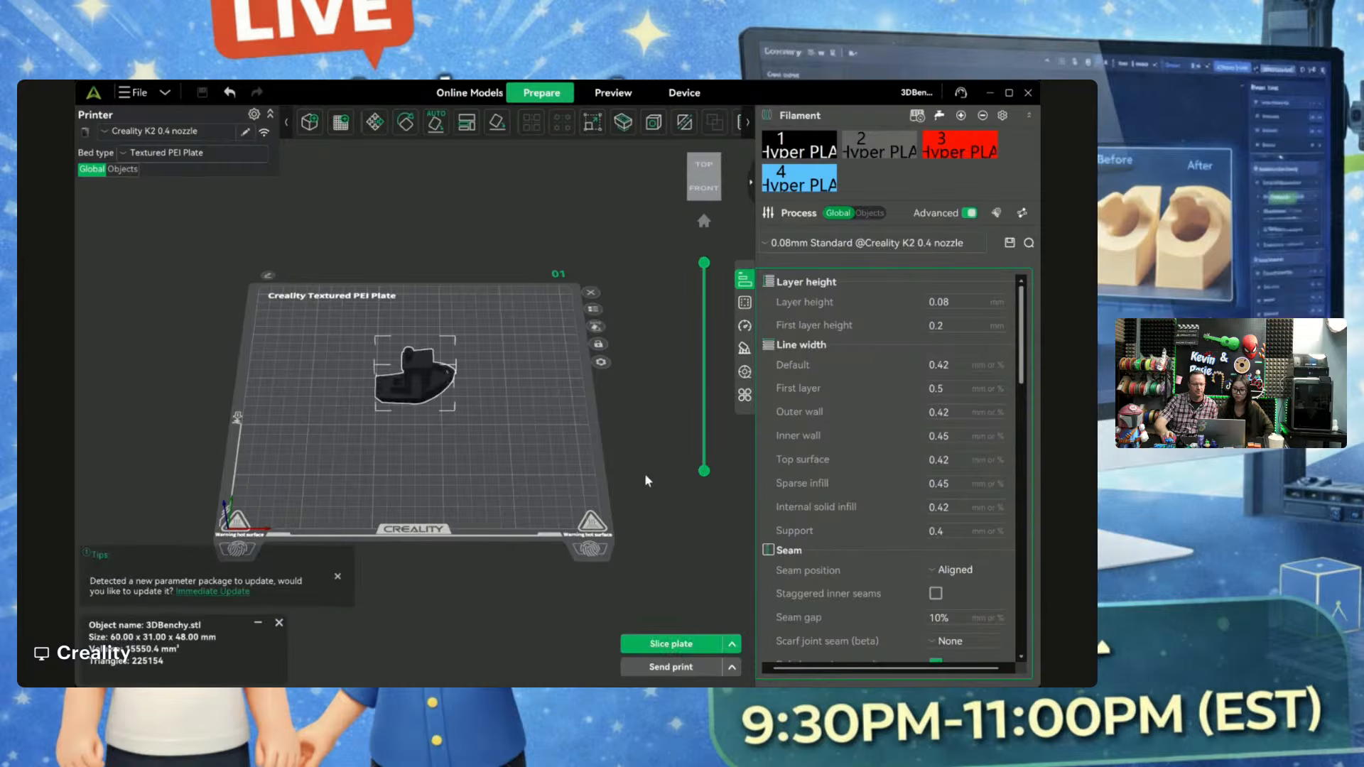
Step: Assign filament 4, the light blue Hyper PLA, to the 3DBenchy
drag(472, 403, 428, 439)
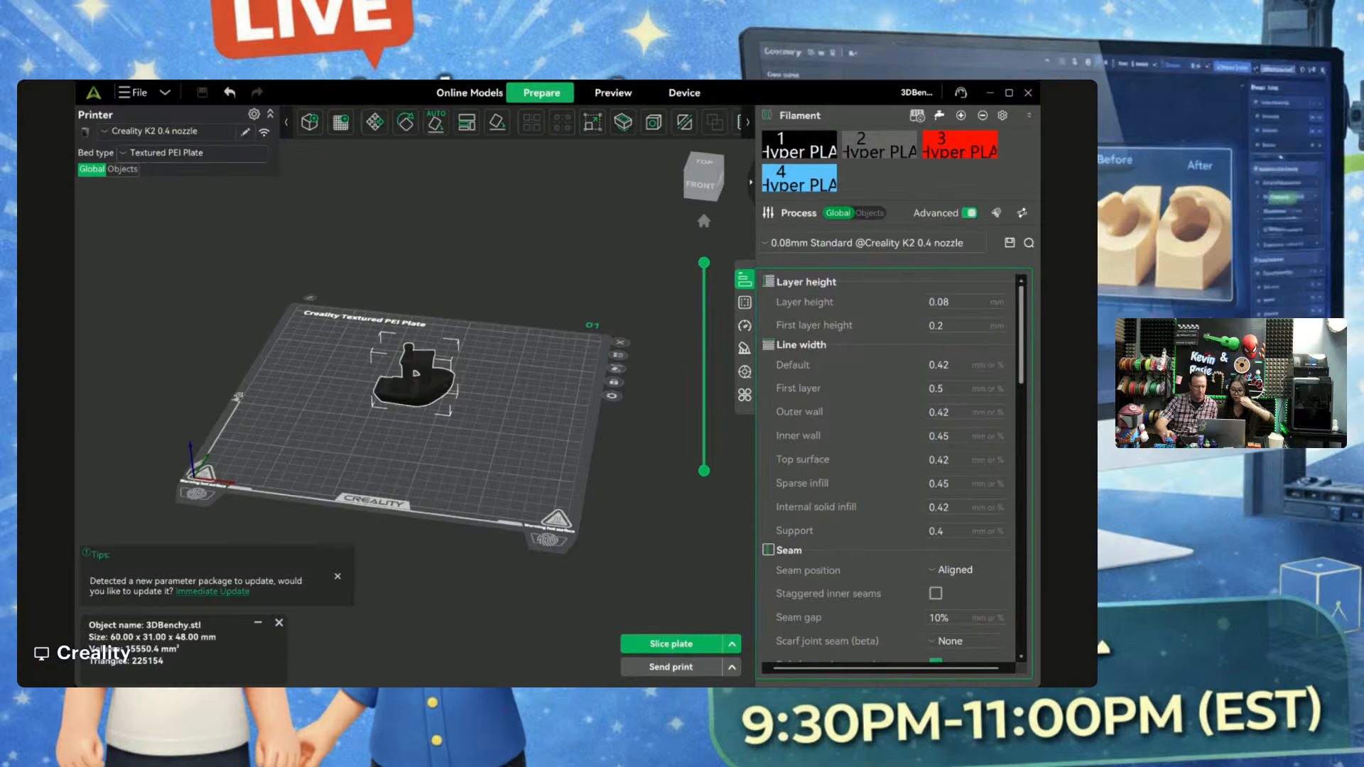
key(ctrl+z)
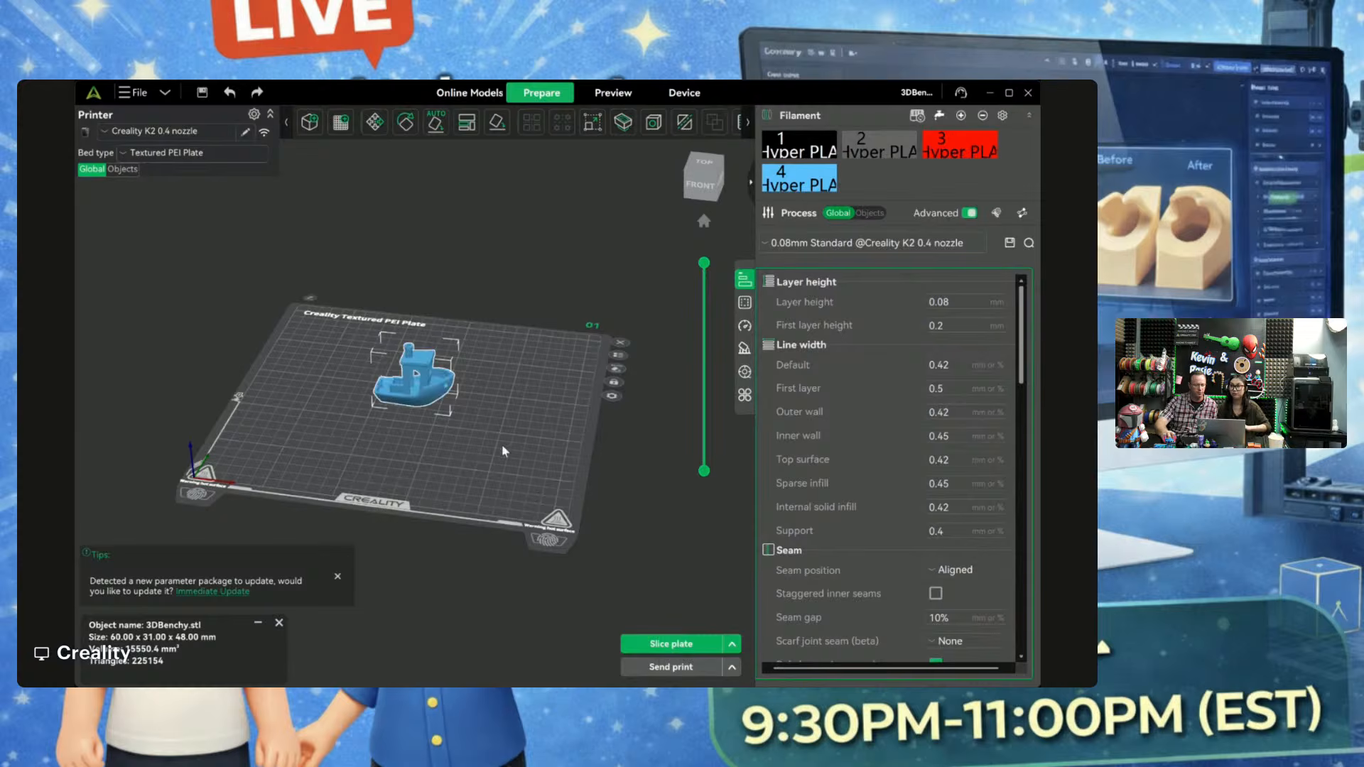
scroll(414, 420, up, 5)
drag(410, 472, 421, 479)
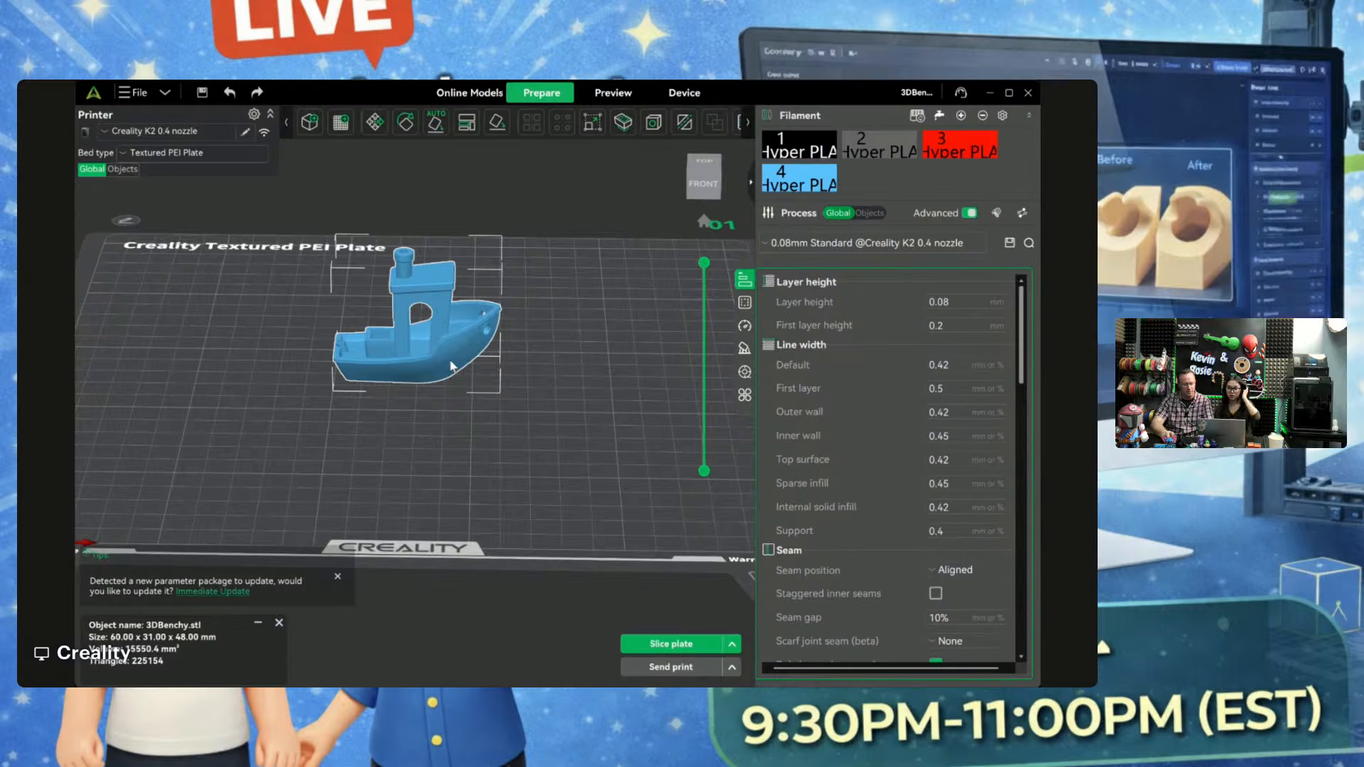
Step: Replace the 3DBenchy on the plate with a sphere primitive and recolor filament 1 to green
key(Delete)
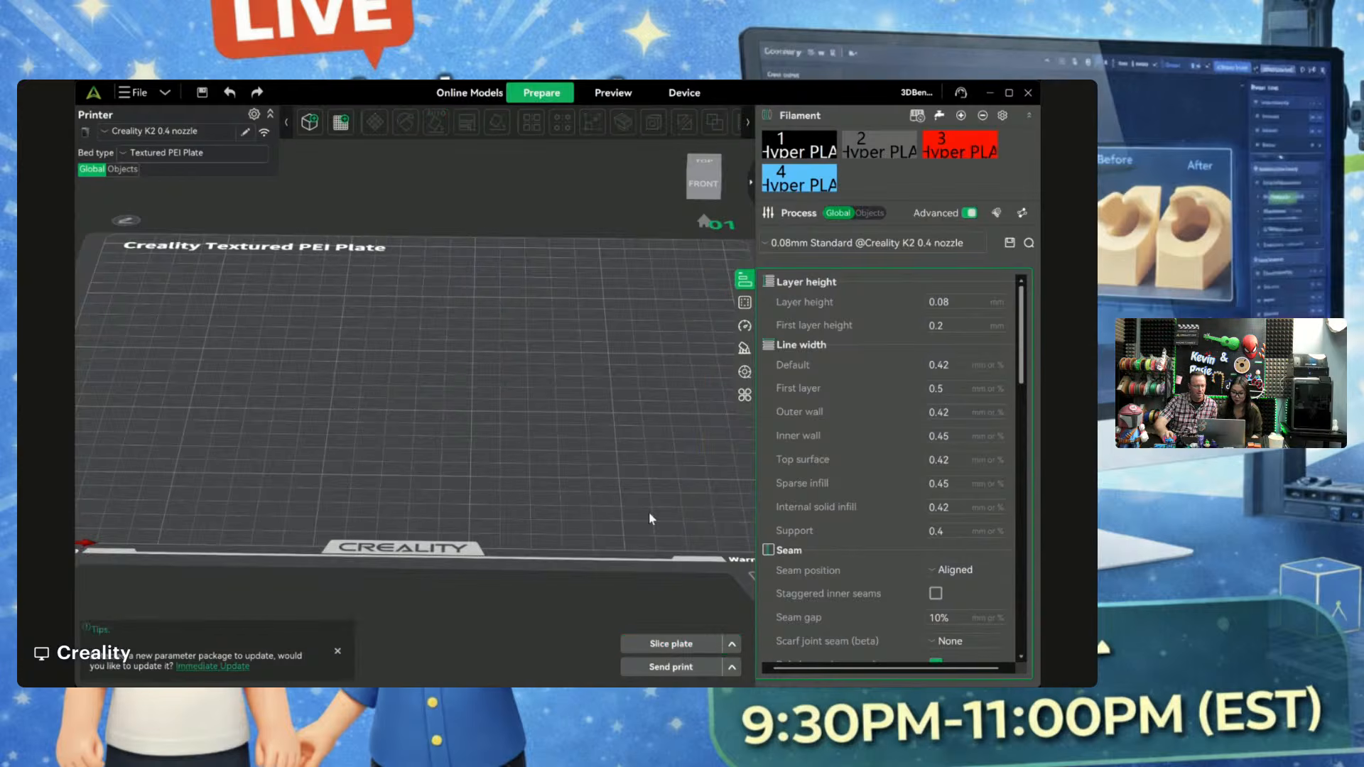
key(ctrl+z)
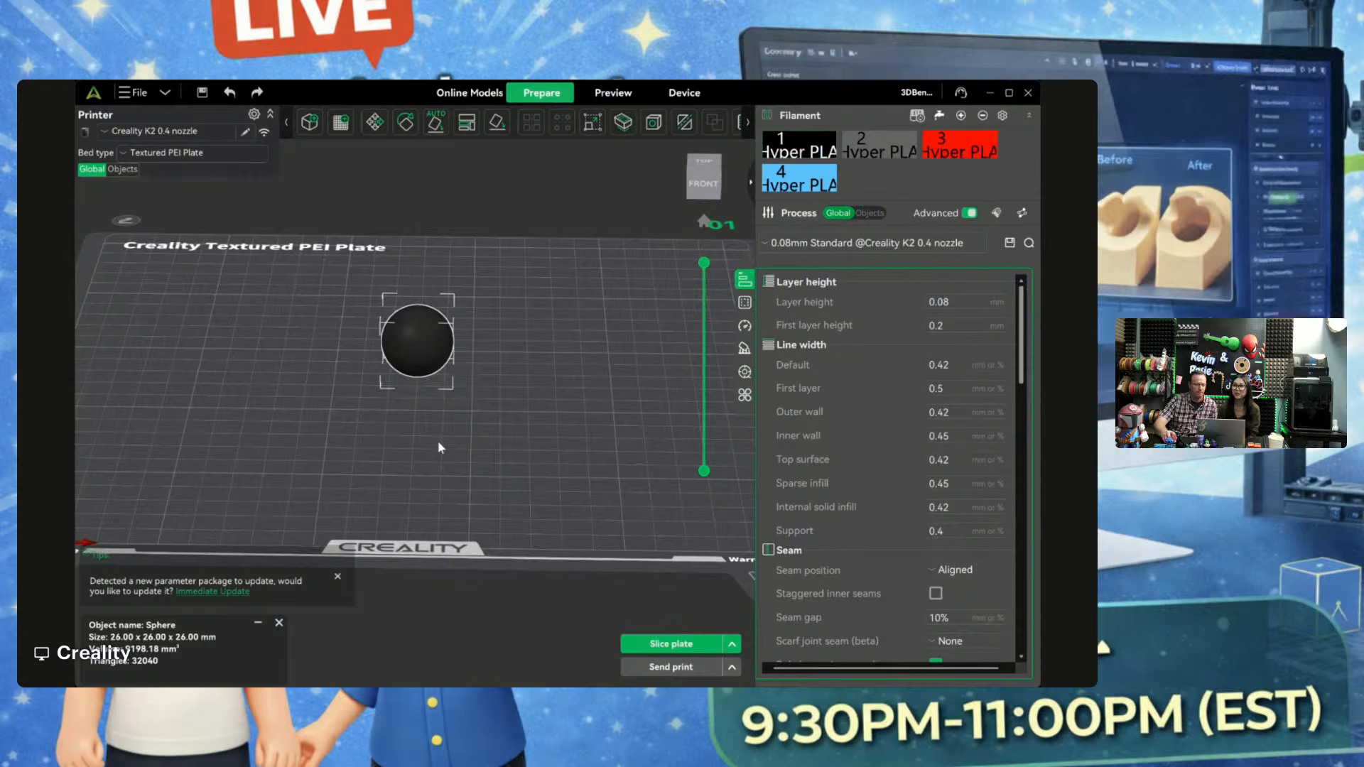
scroll(438, 372, up, 3)
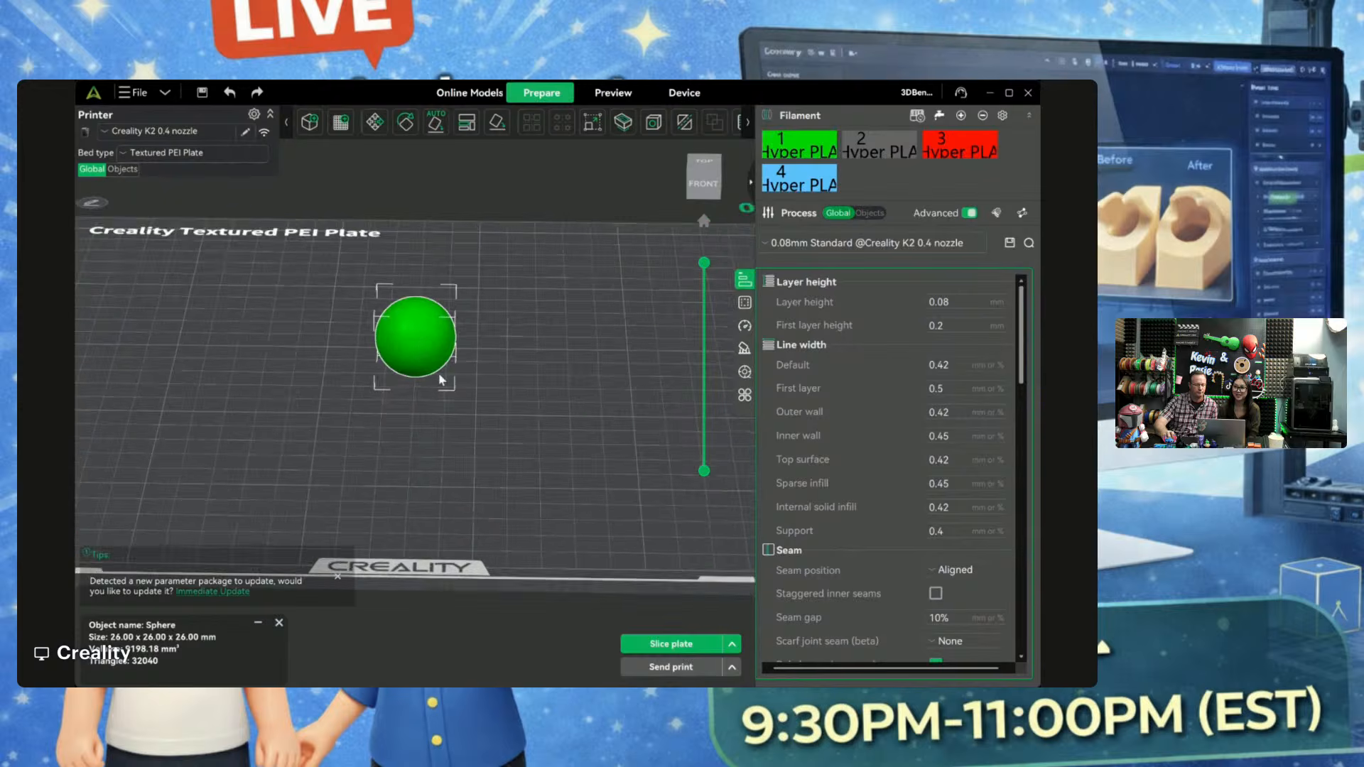
Step: Cut the sphere with a planar cut at Z 13.00, keeping only the upper part
key(3)
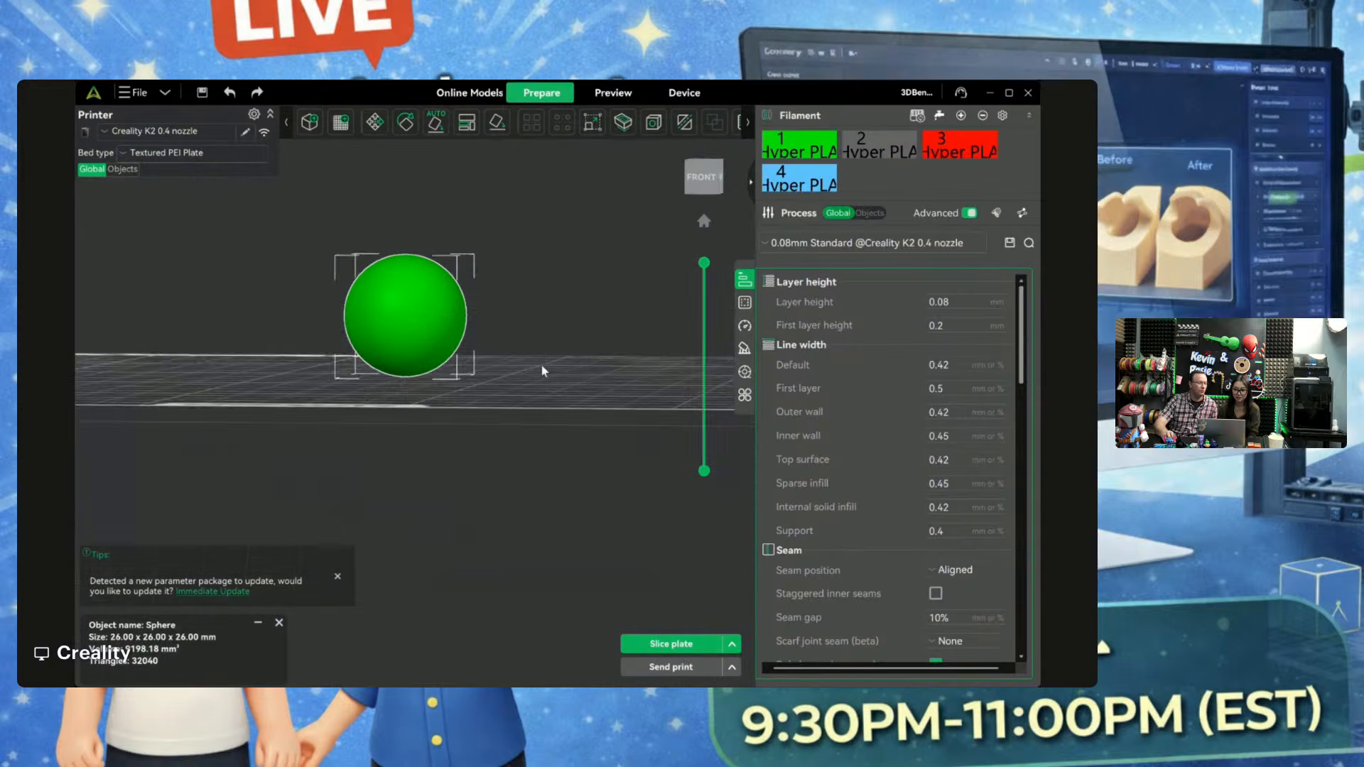
scroll(539, 366, down, 2)
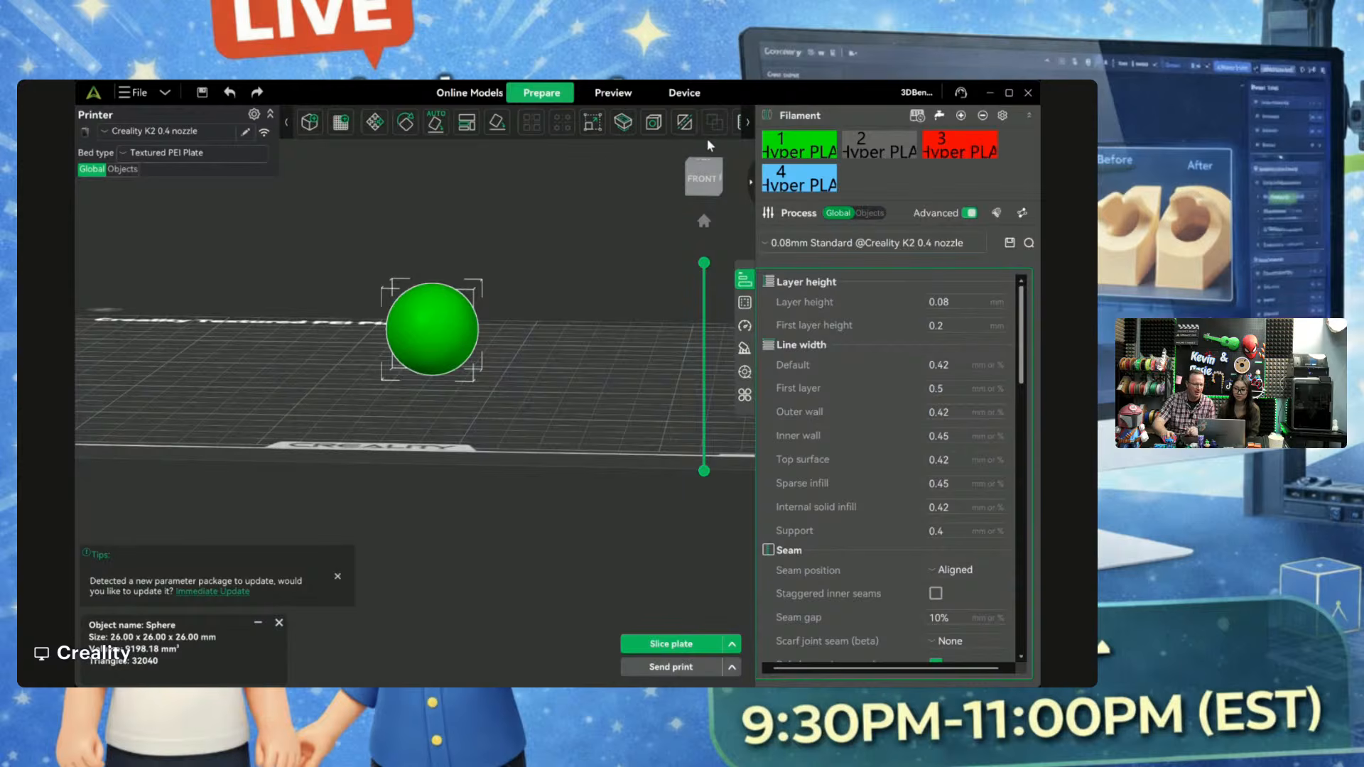
click(685, 123)
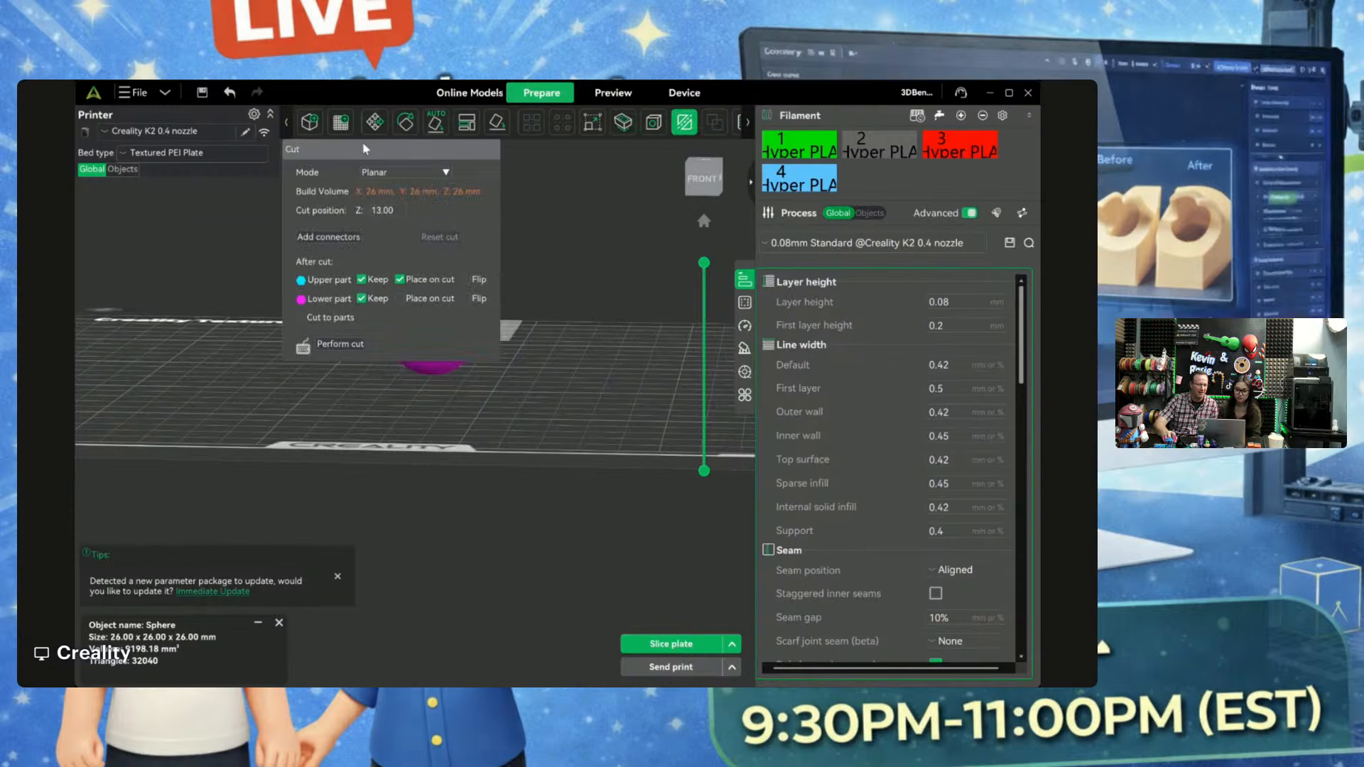
drag(364, 148, 172, 236)
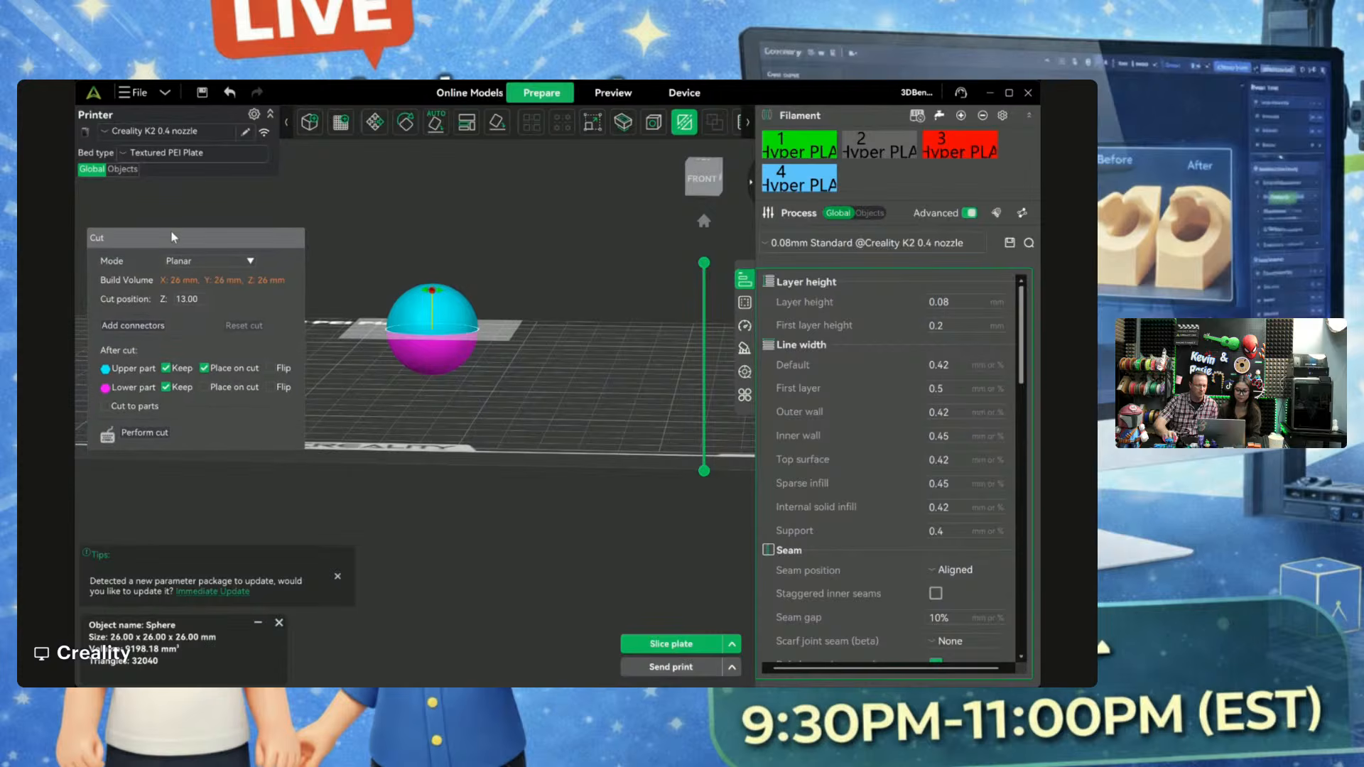
scroll(436, 387, up, 2)
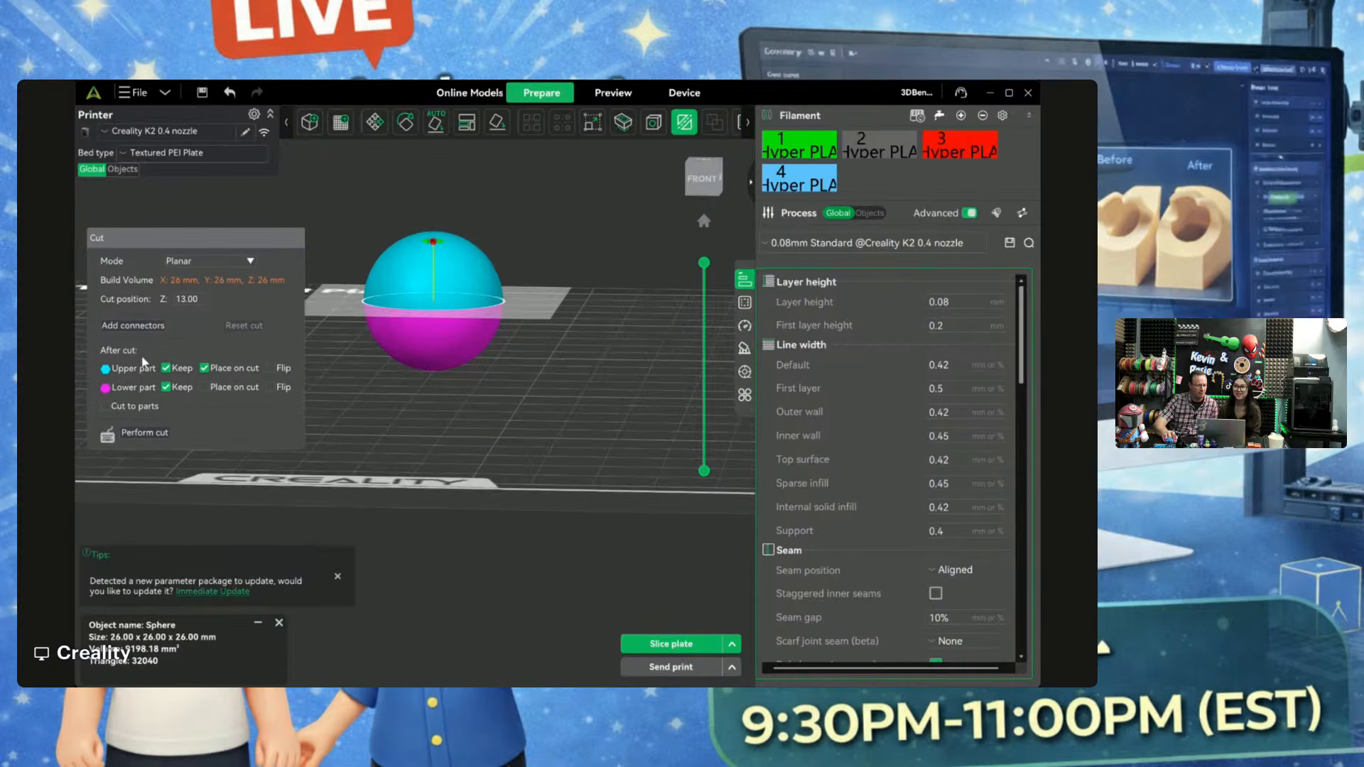
click(167, 387)
click(160, 432)
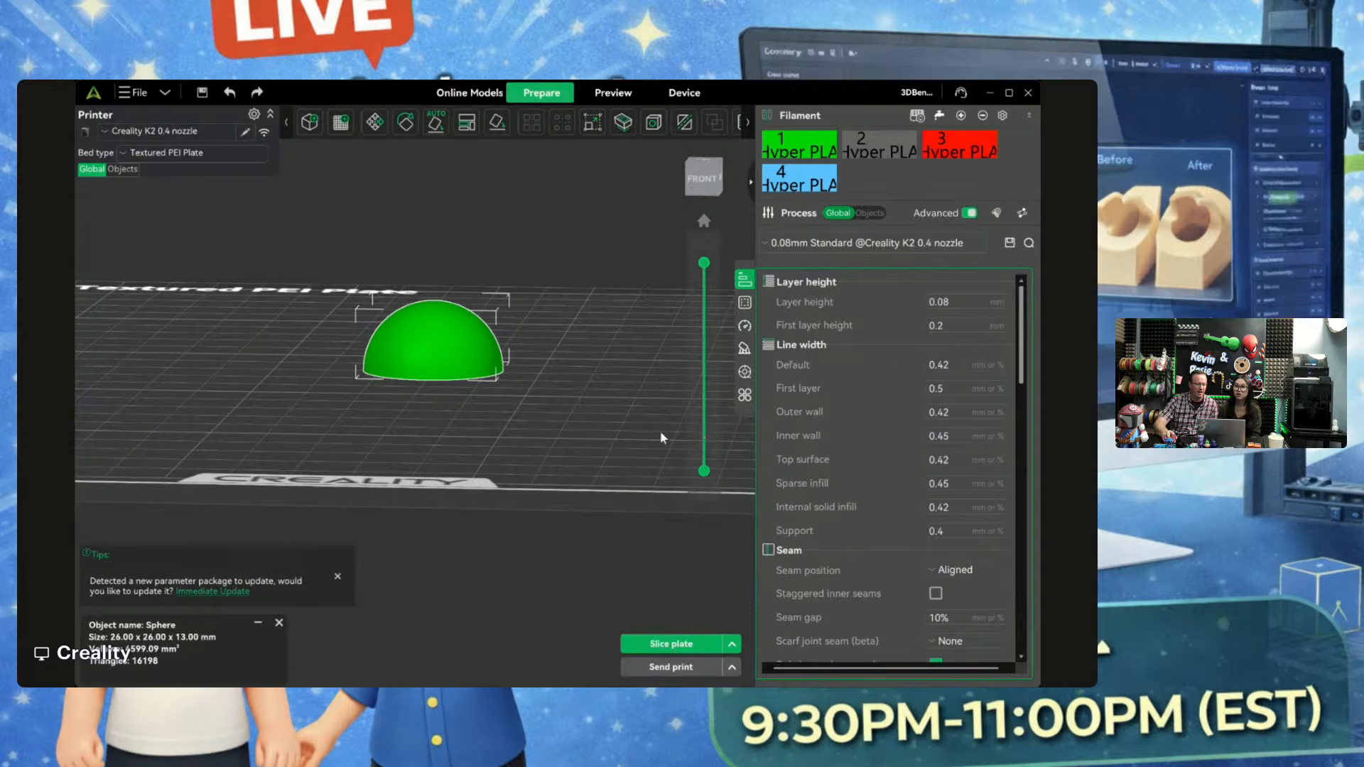
Step: Slice the half sphere with the 0.08mm Standard preset and examine its inner layers and top surface in the preview
scroll(475, 399, up, 4)
mouse_move(477, 397)
mouse_down()
mouse_move(479, 413)
mouse_move(490, 405)
mouse_move(475, 403)
mouse_up()
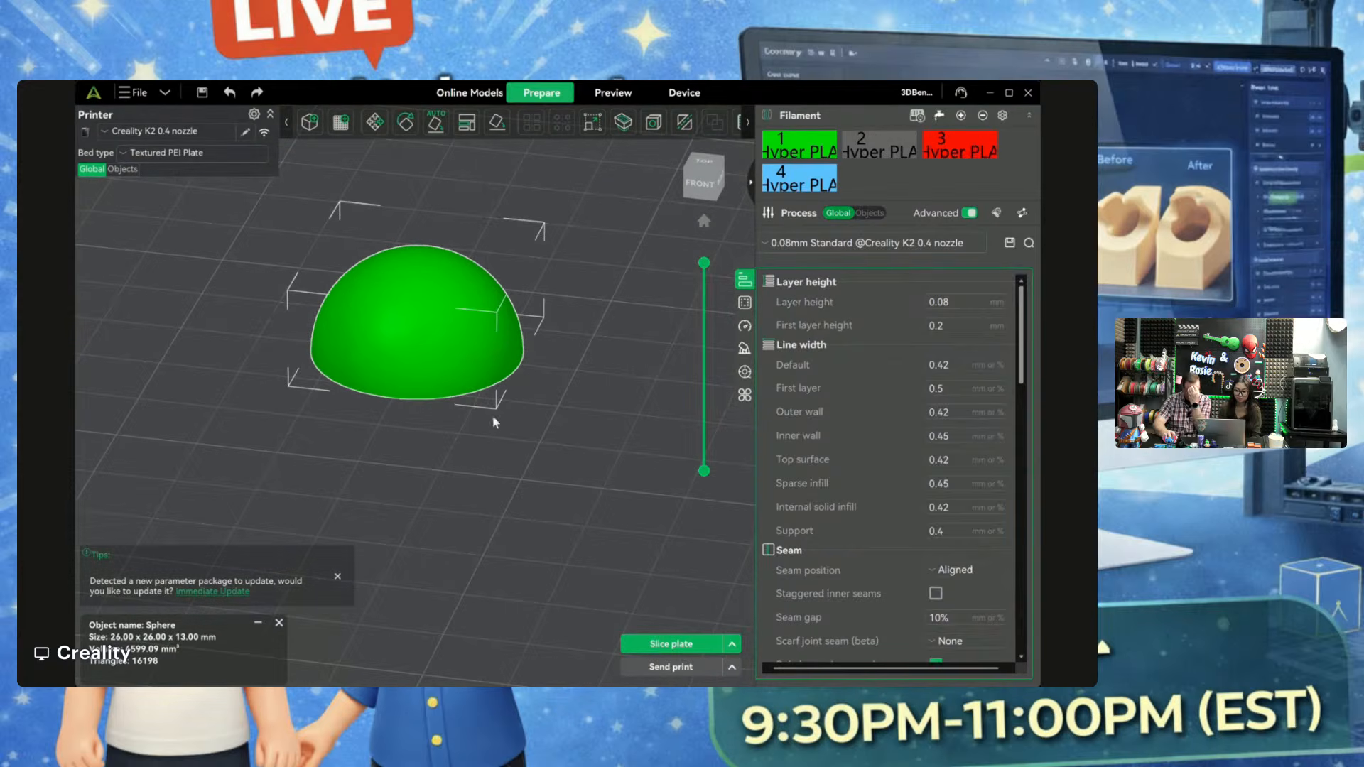
click(668, 645)
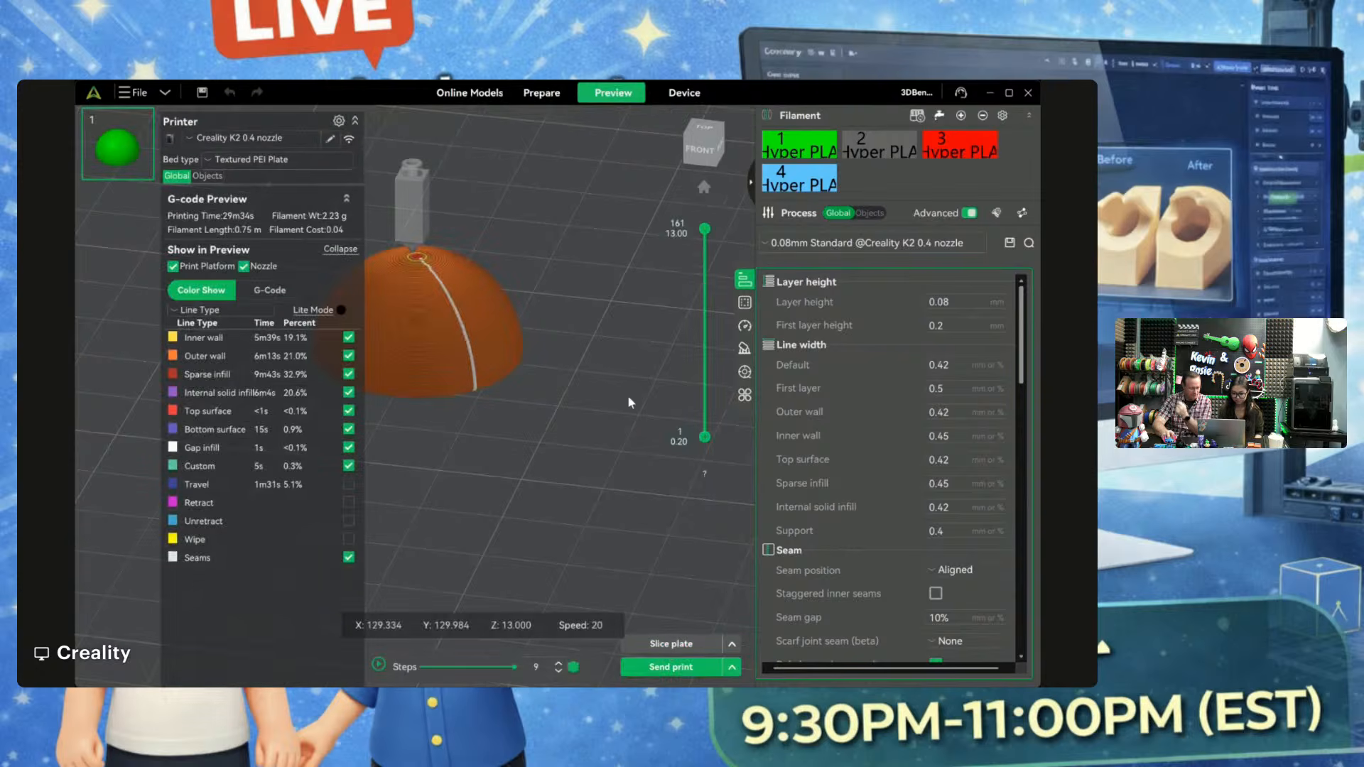
drag(704, 230, 683, 339)
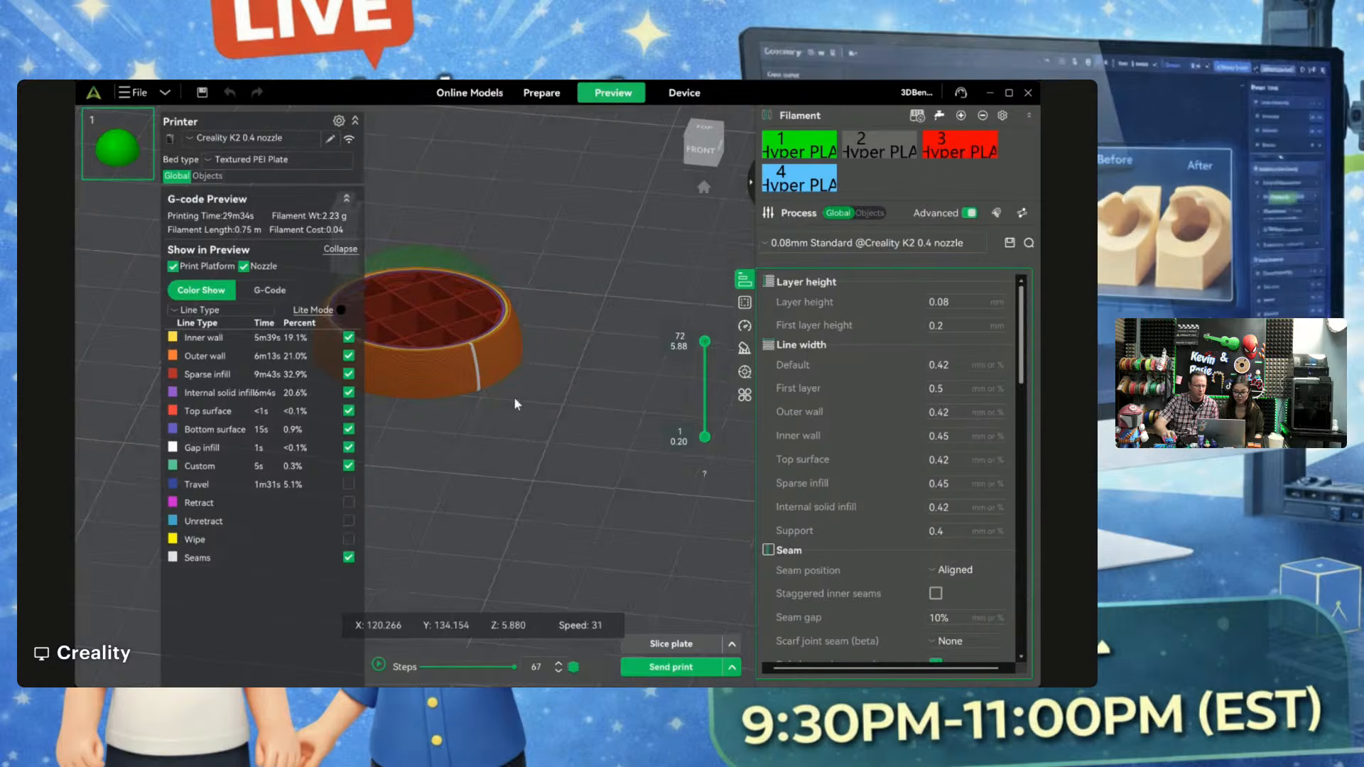
drag(514, 397, 530, 398)
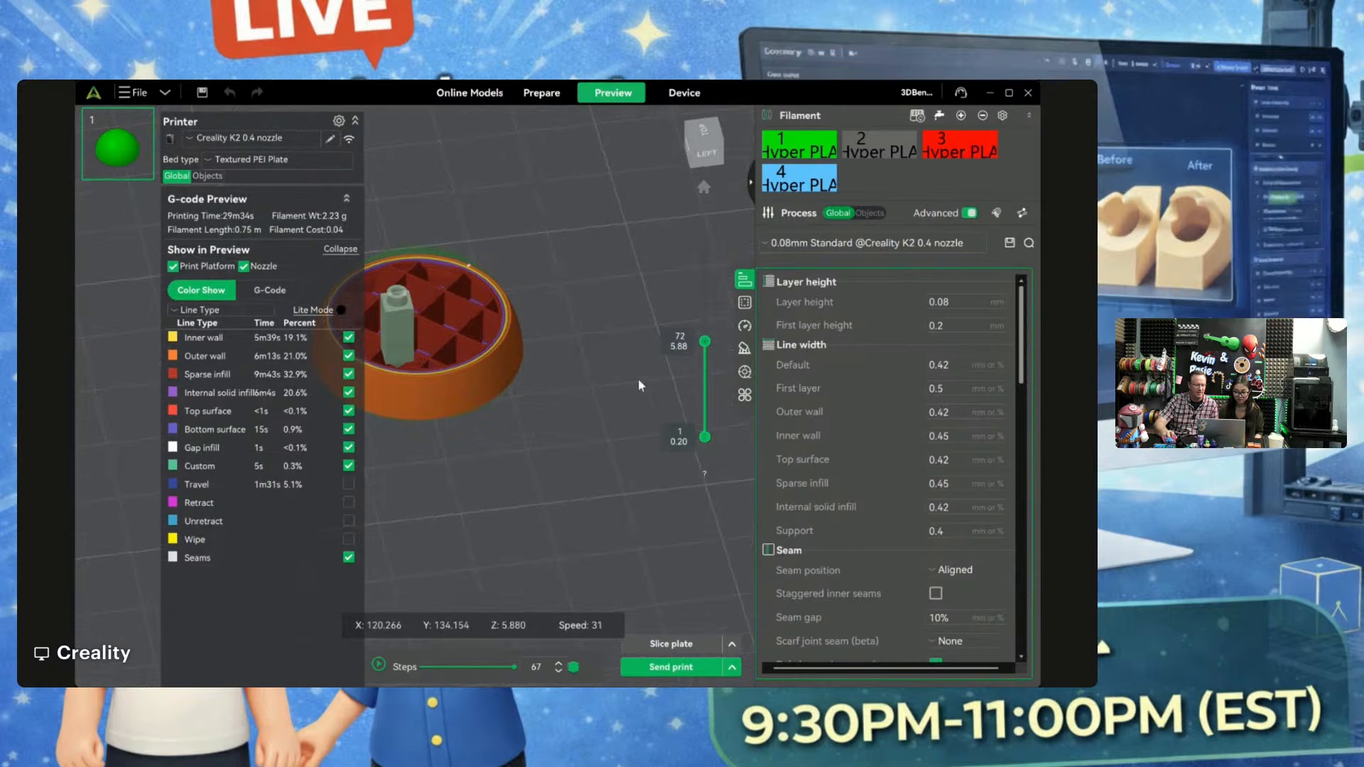
drag(705, 342, 712, 226)
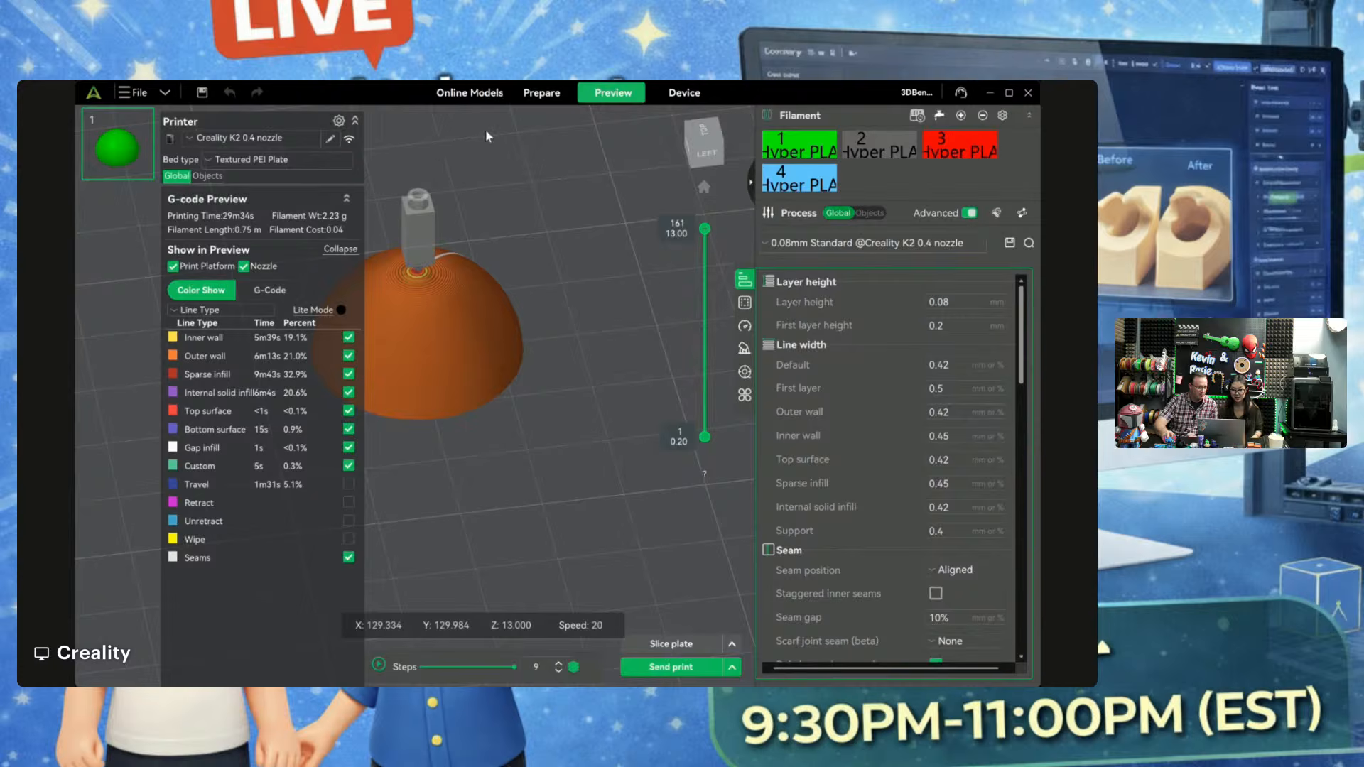
scroll(459, 255, up, 3)
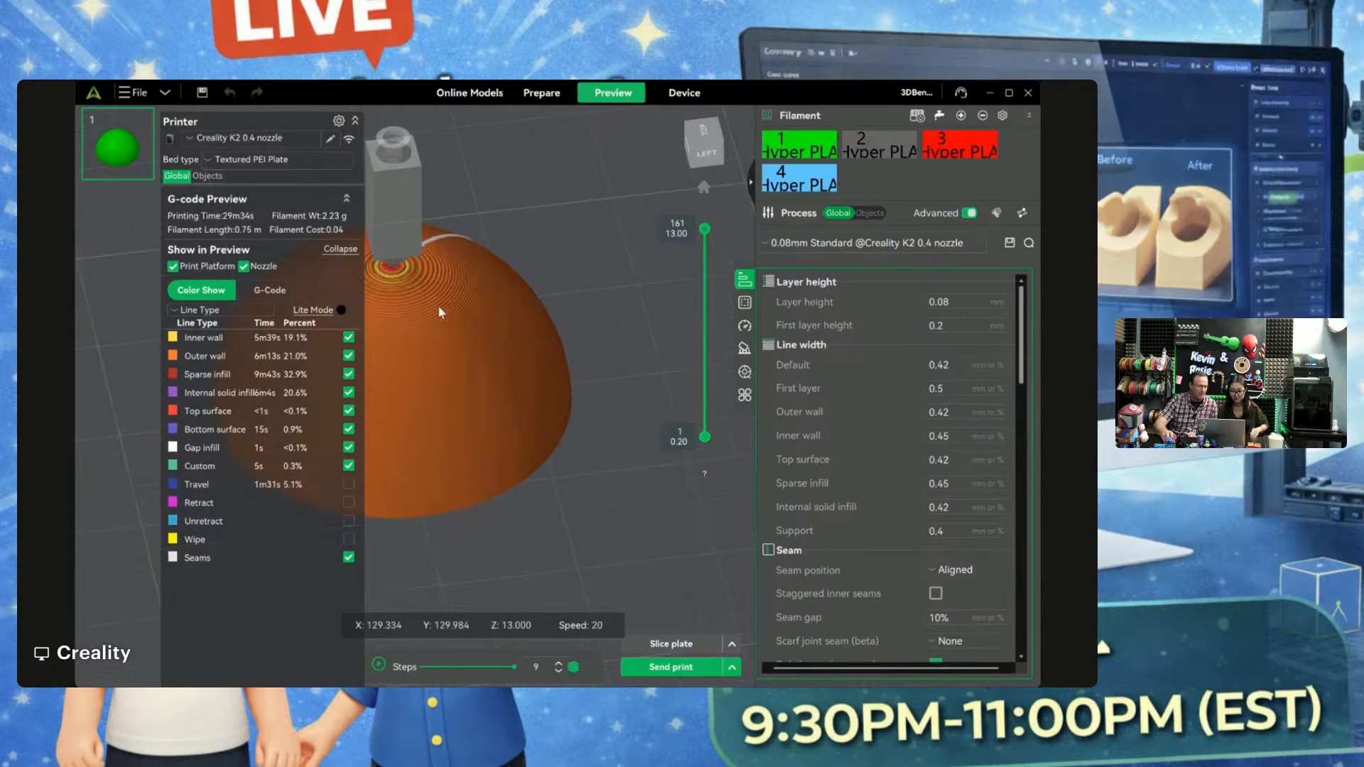
scroll(439, 313, up, 1)
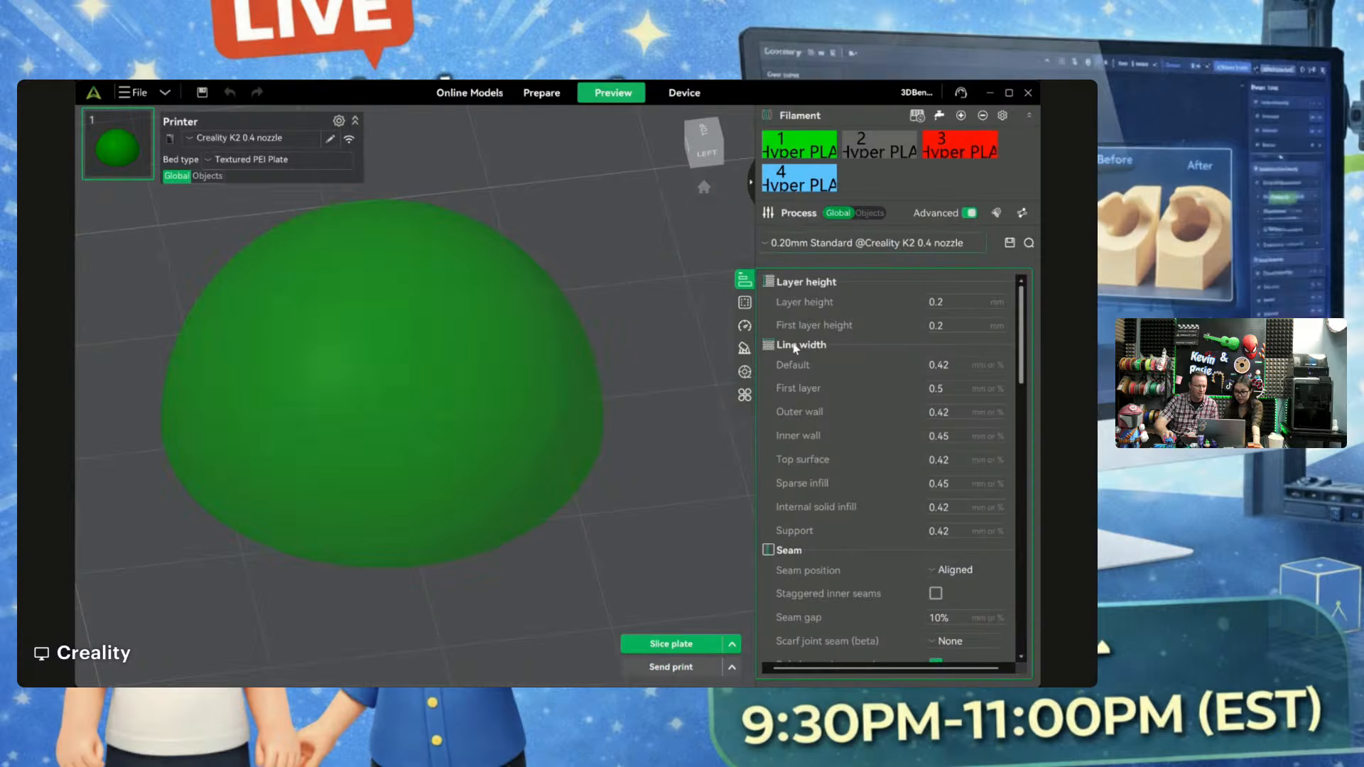
click(671, 643)
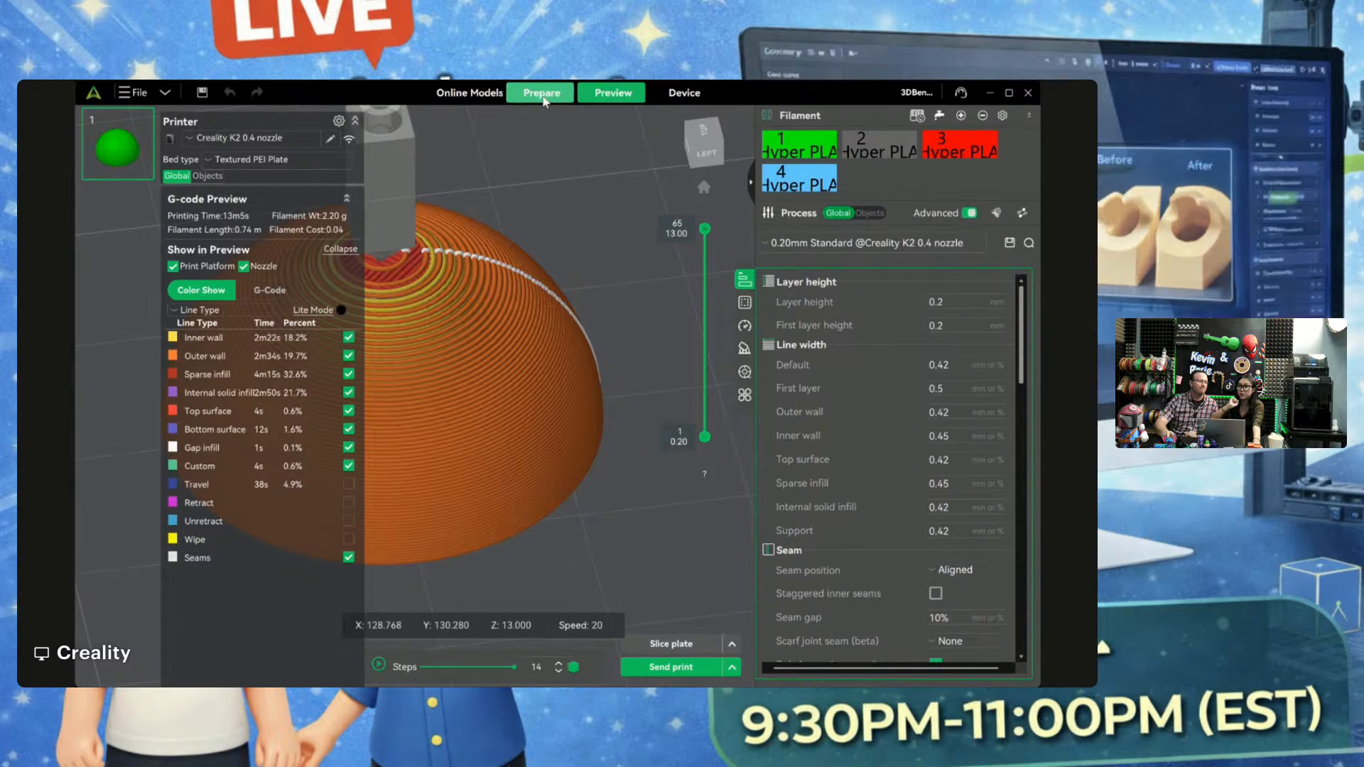
drag(493, 214, 544, 135)
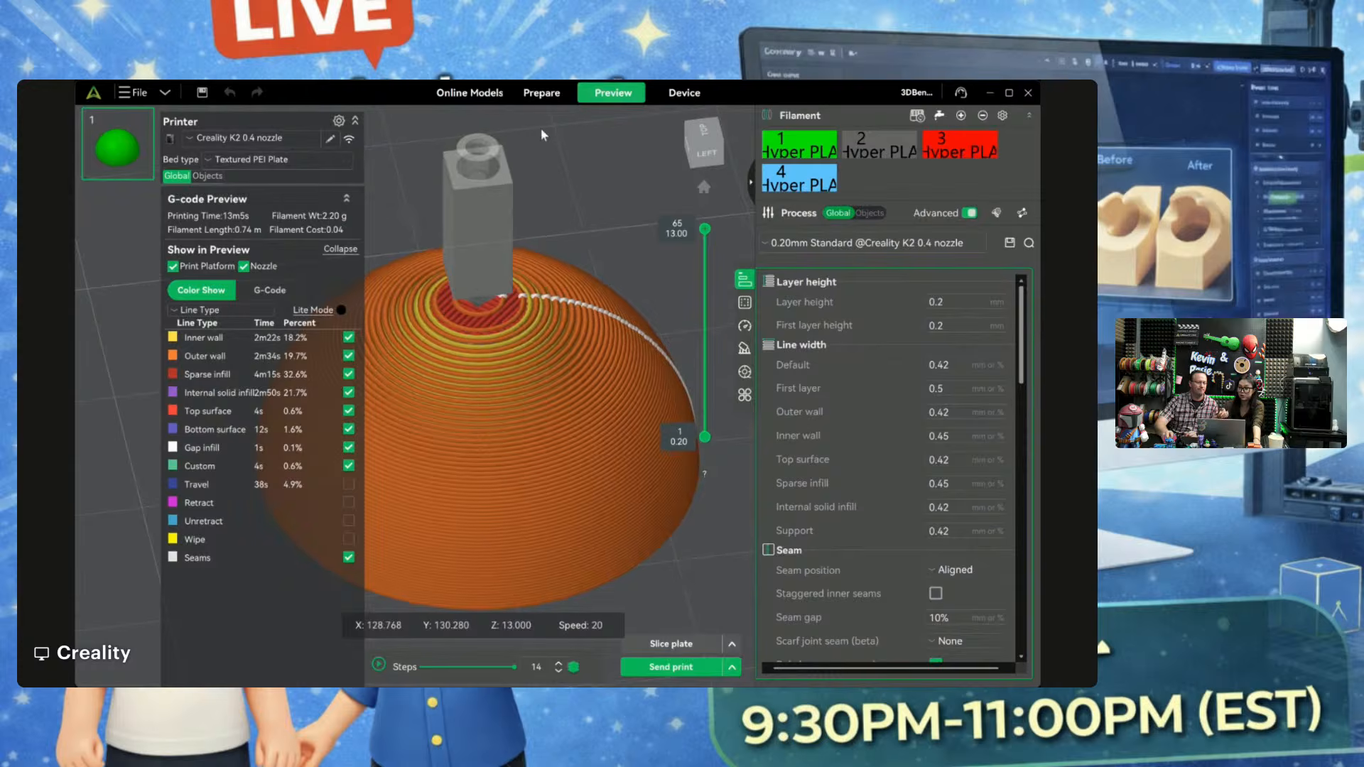
Step: Return to model preparation and use Variable layer height to make the layers finer at the top of the half sphere
click(537, 102)
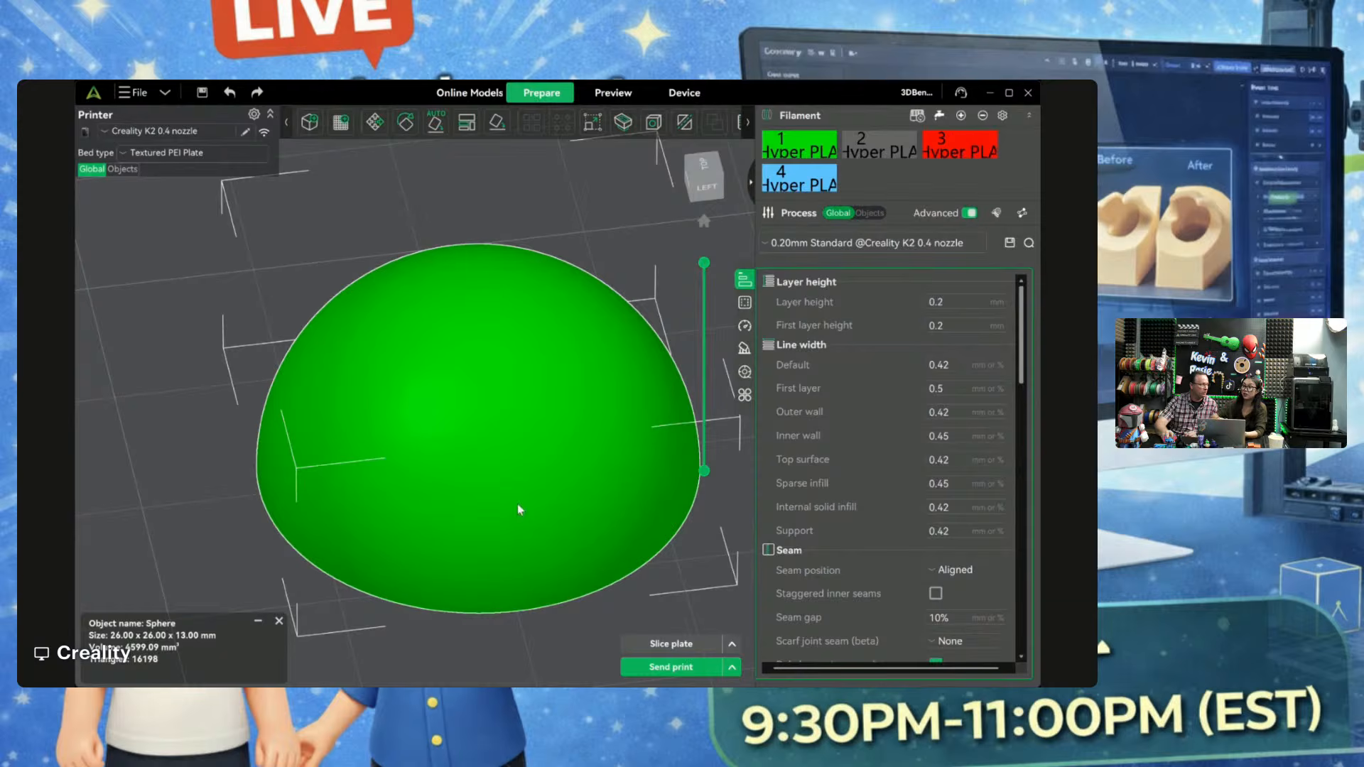
click(747, 122)
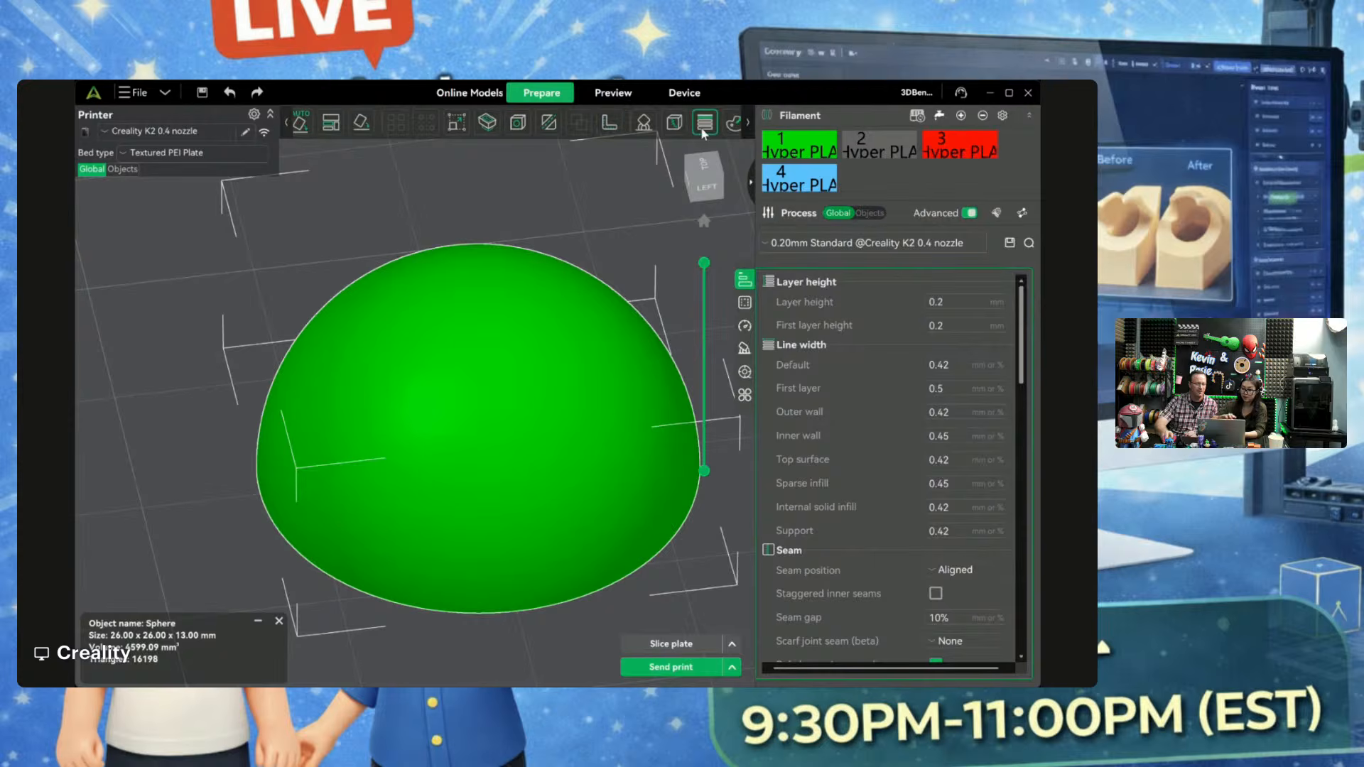
click(703, 123)
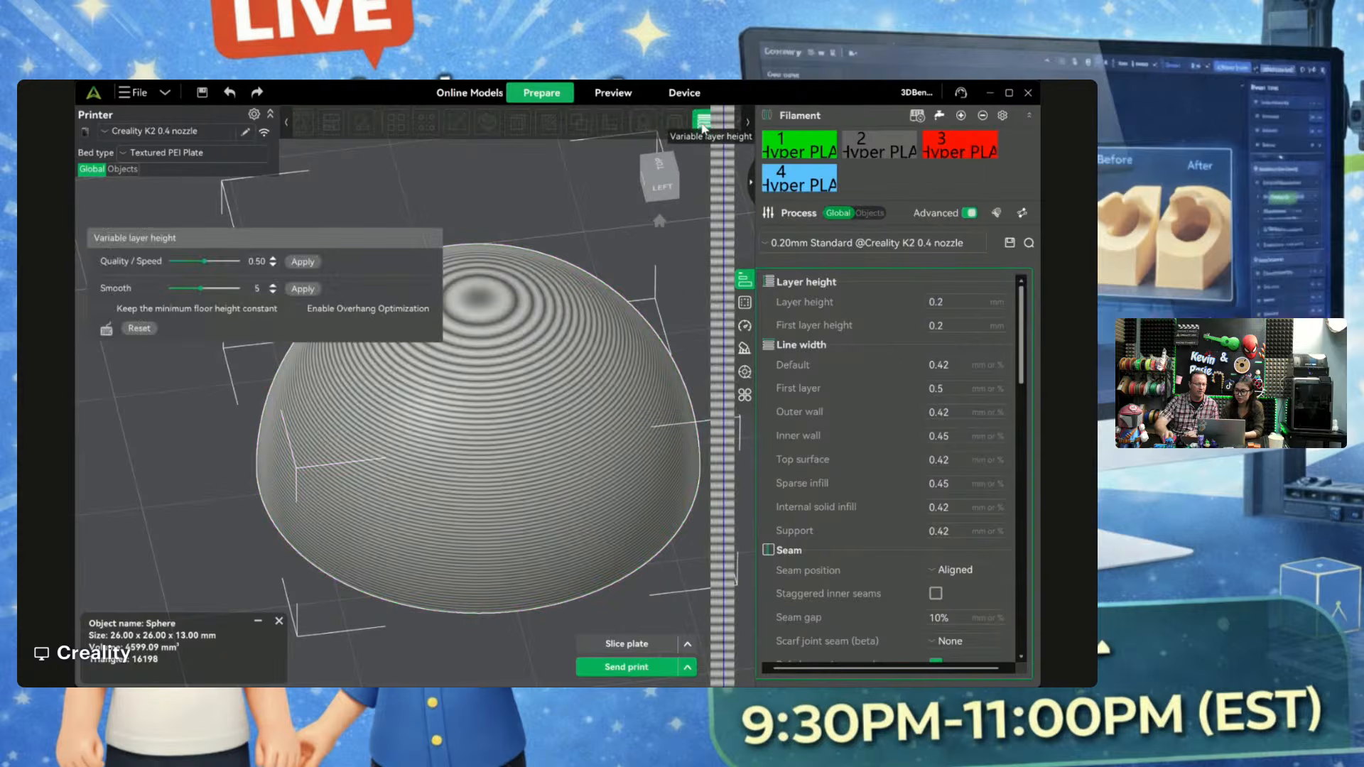
mouse_move(723, 110)
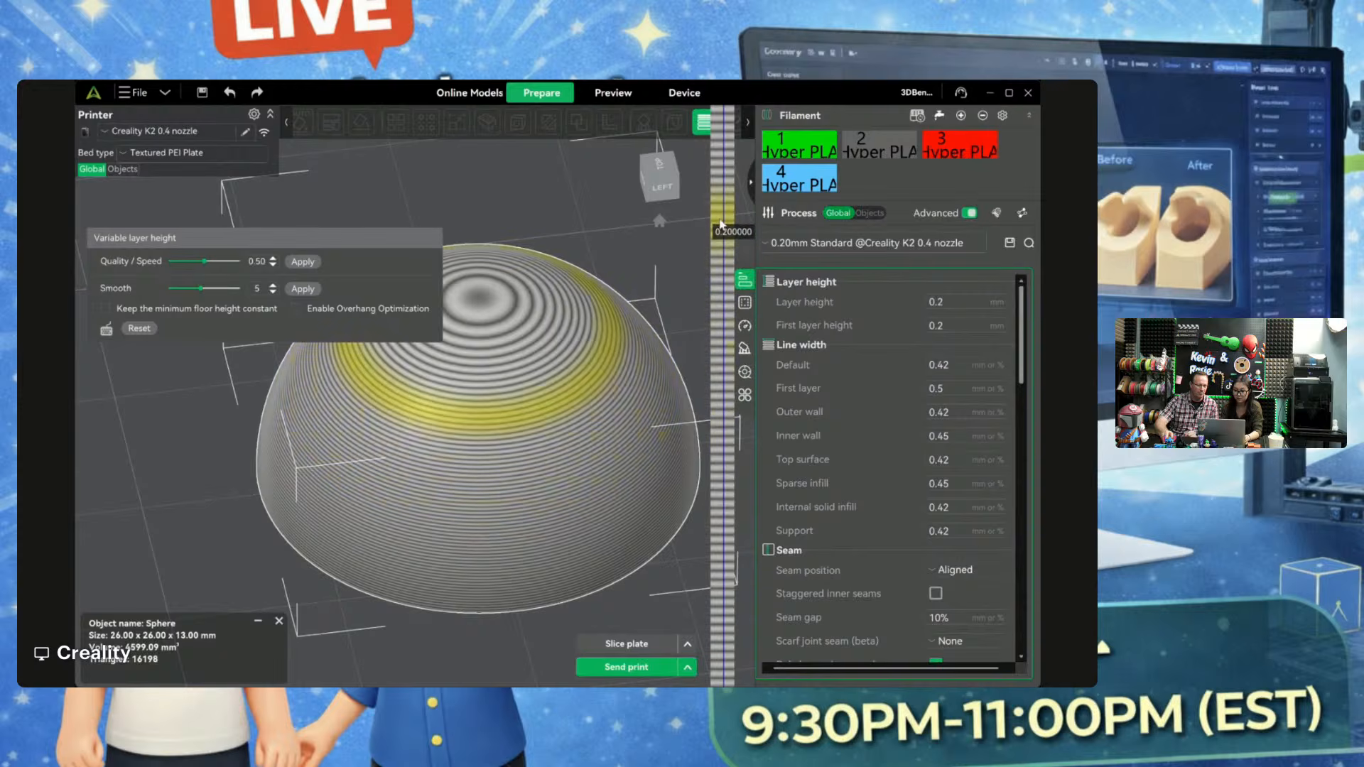
click(719, 117)
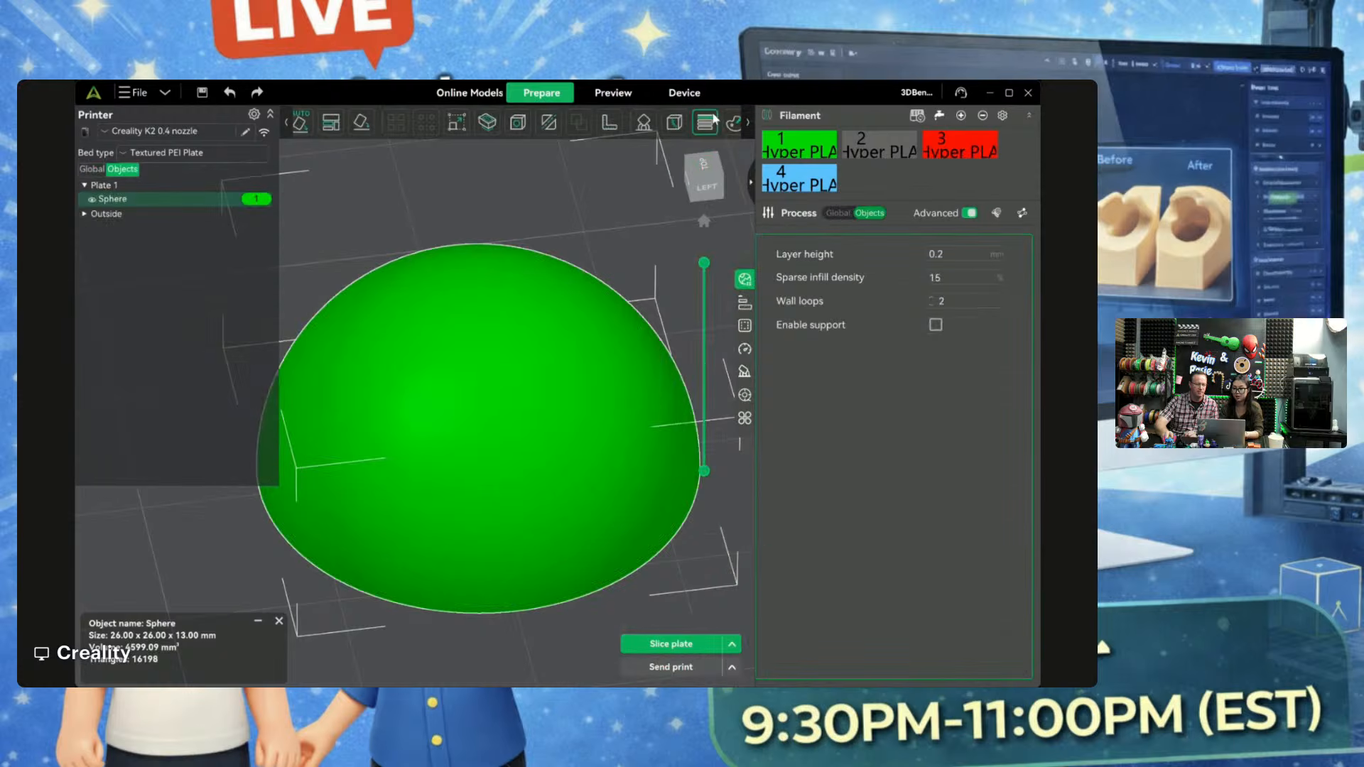
click(707, 121)
click(716, 121)
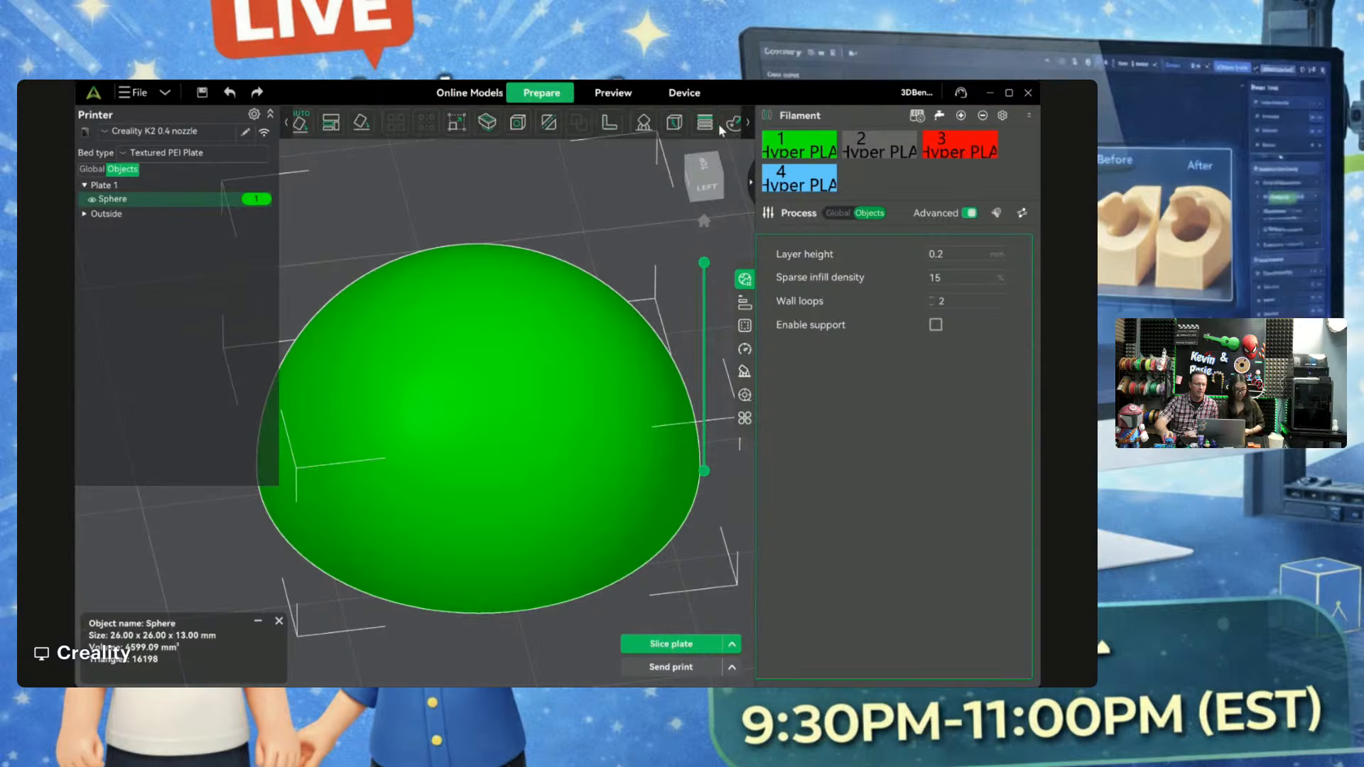
click(718, 124)
mouse_move(723, 149)
mouse_down()
mouse_move(717, 109)
mouse_move(711, 172)
mouse_up()
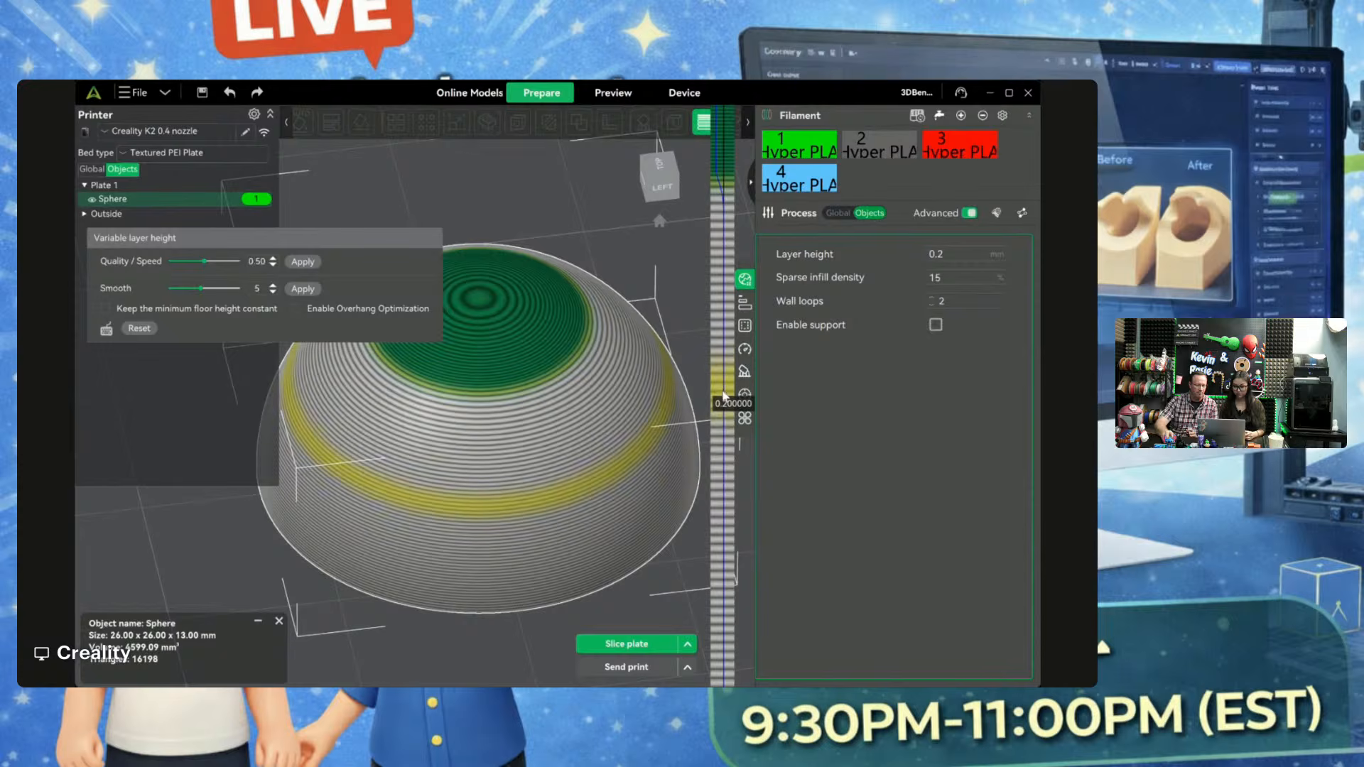
Step: Slice the half sphere with its variable layer heights and return to model preparation, closing the Variable layer height tool
click(627, 644)
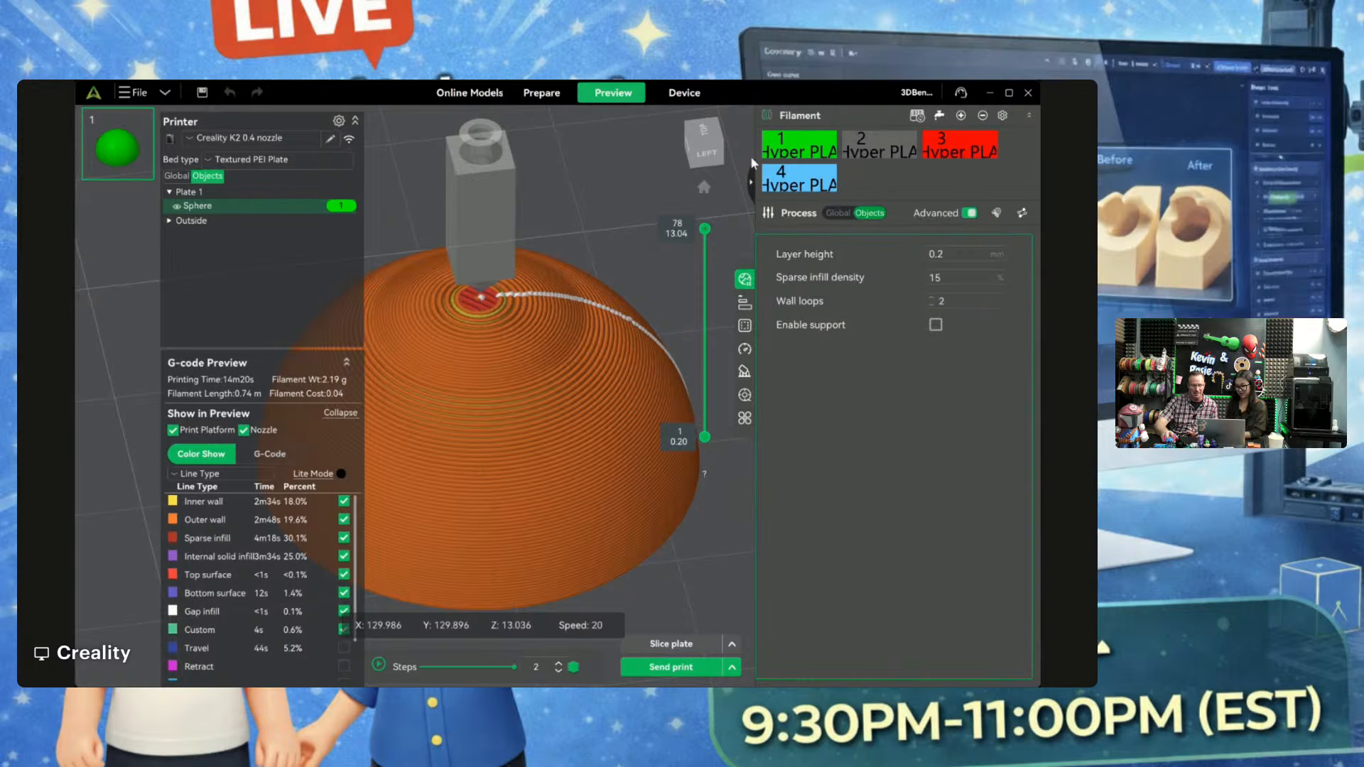
click(561, 96)
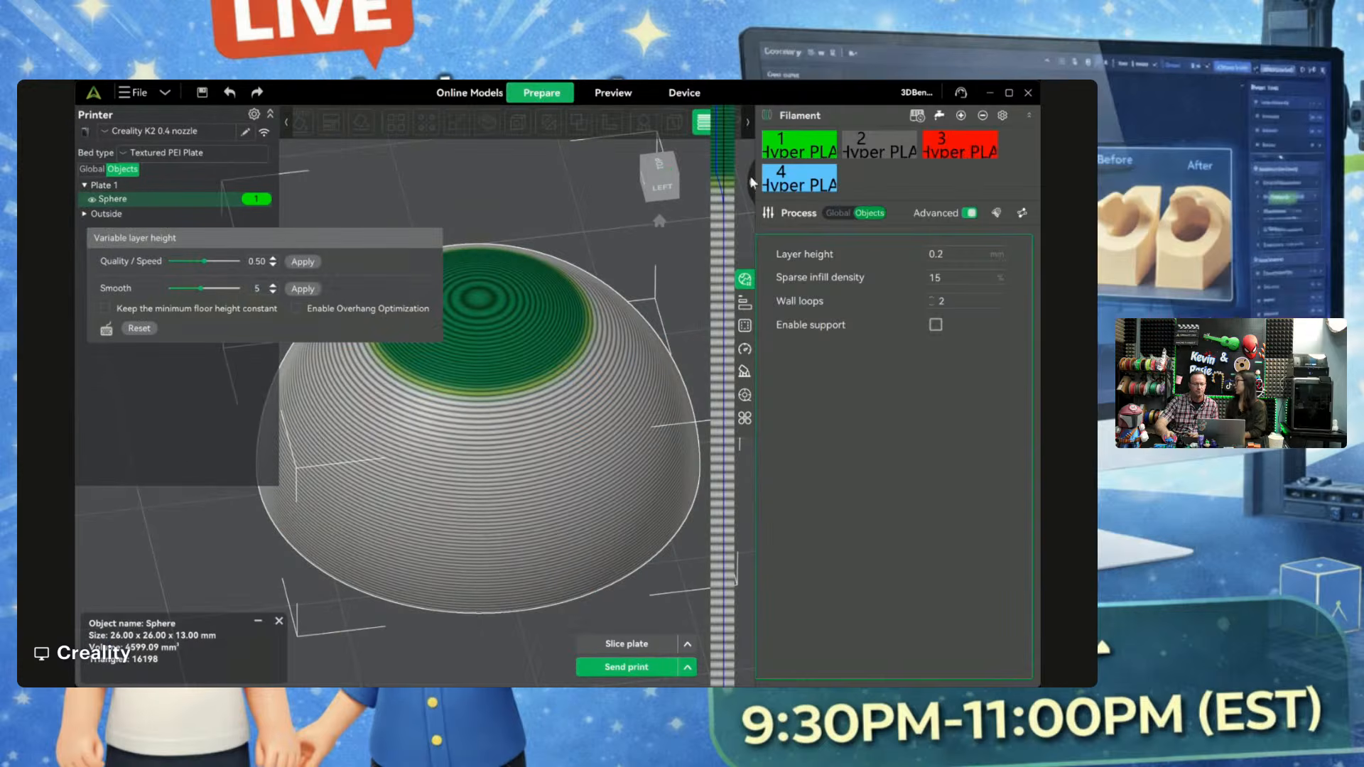
click(704, 128)
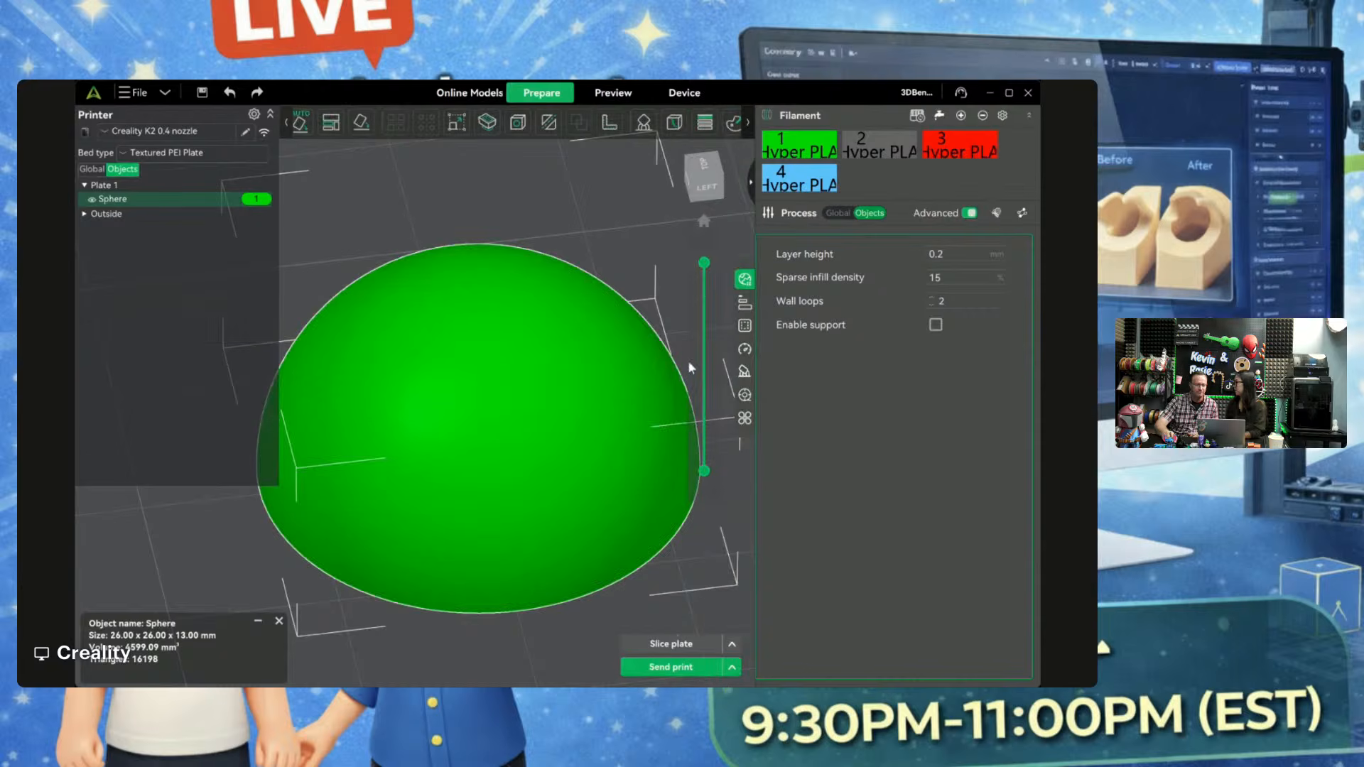
Step: Increase the number of wall loops in the half sphere's object-level strength settings
scroll(661, 597, down, 5)
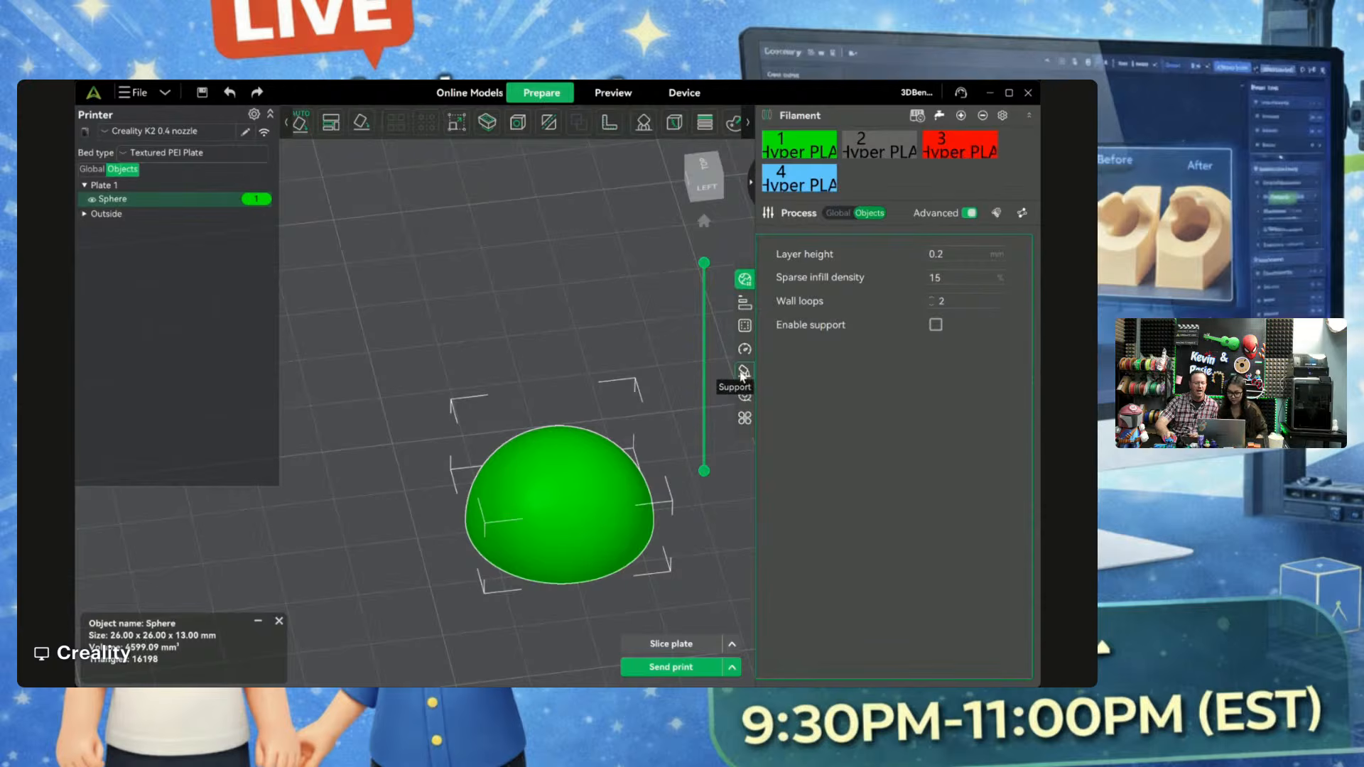
click(744, 326)
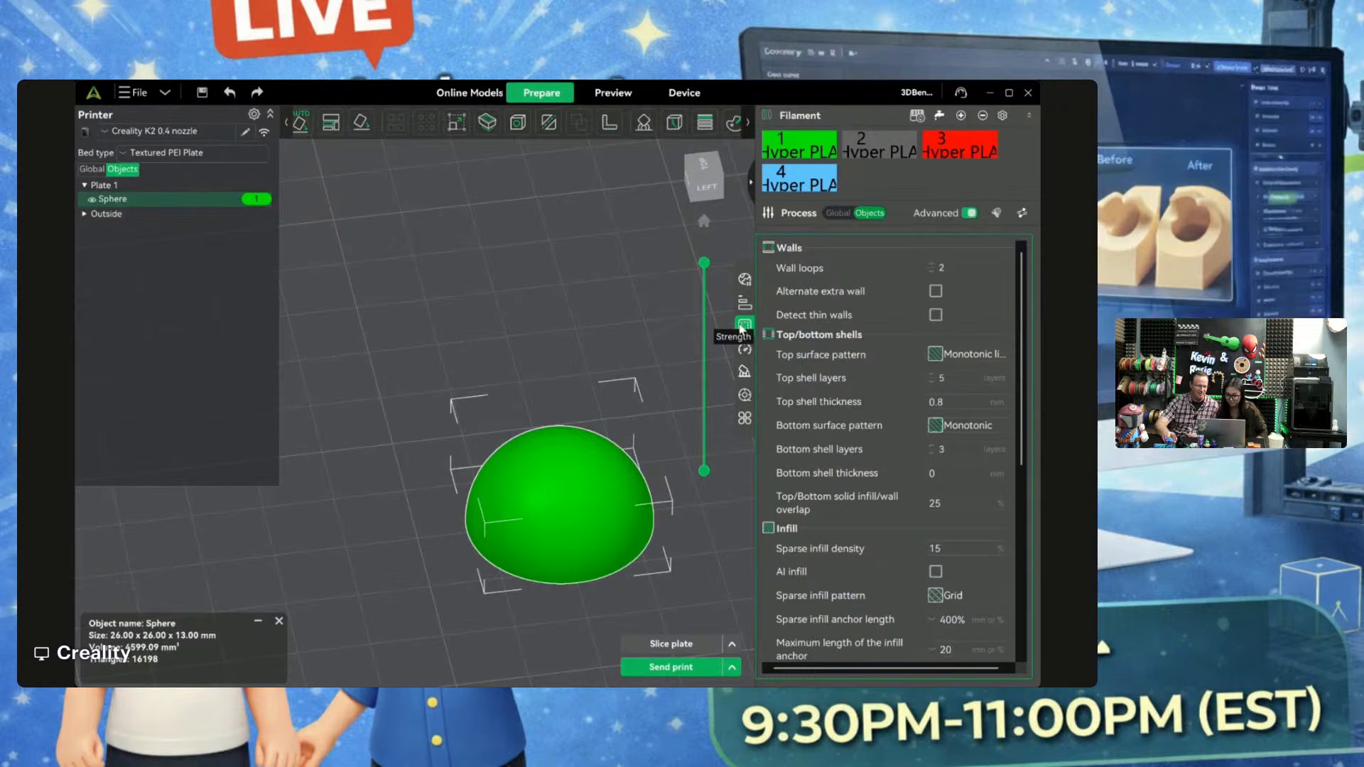
middle_drag(677, 459, 548, 295)
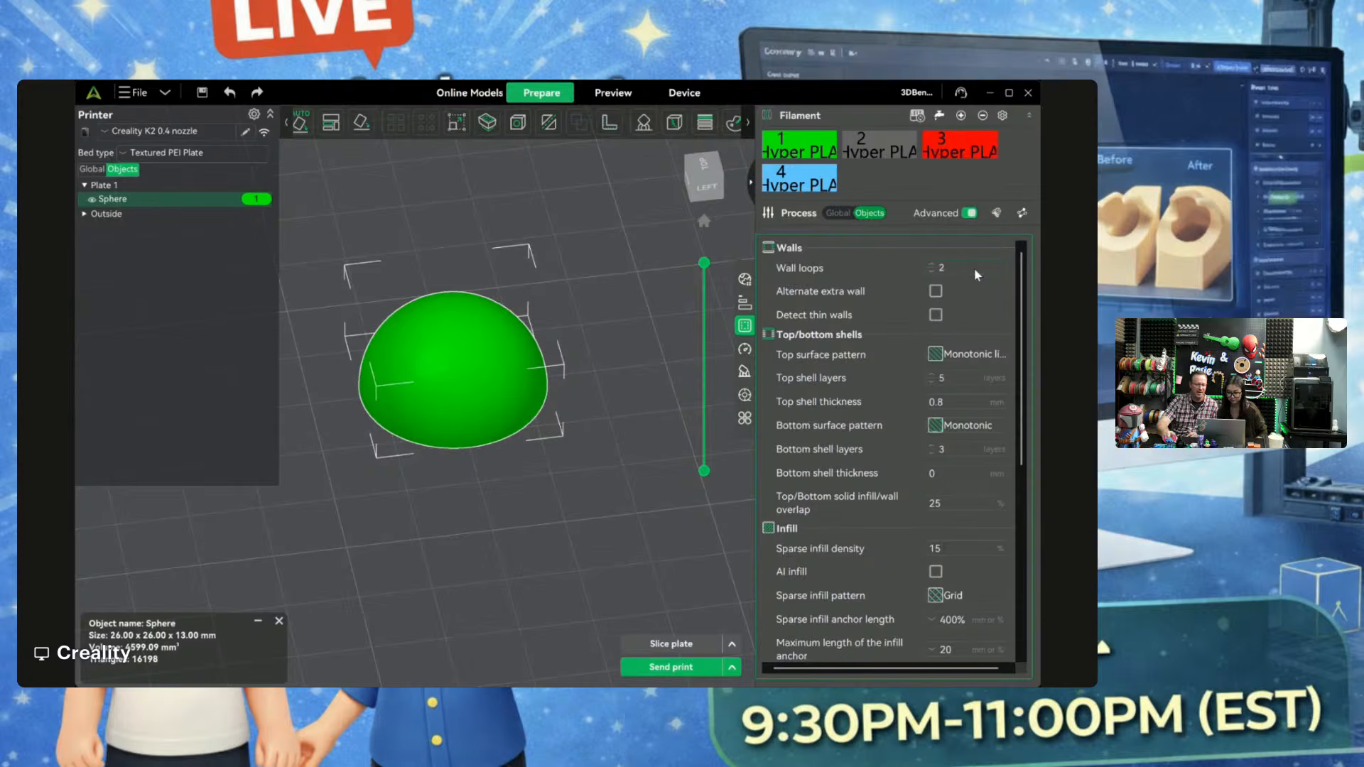
click(931, 265)
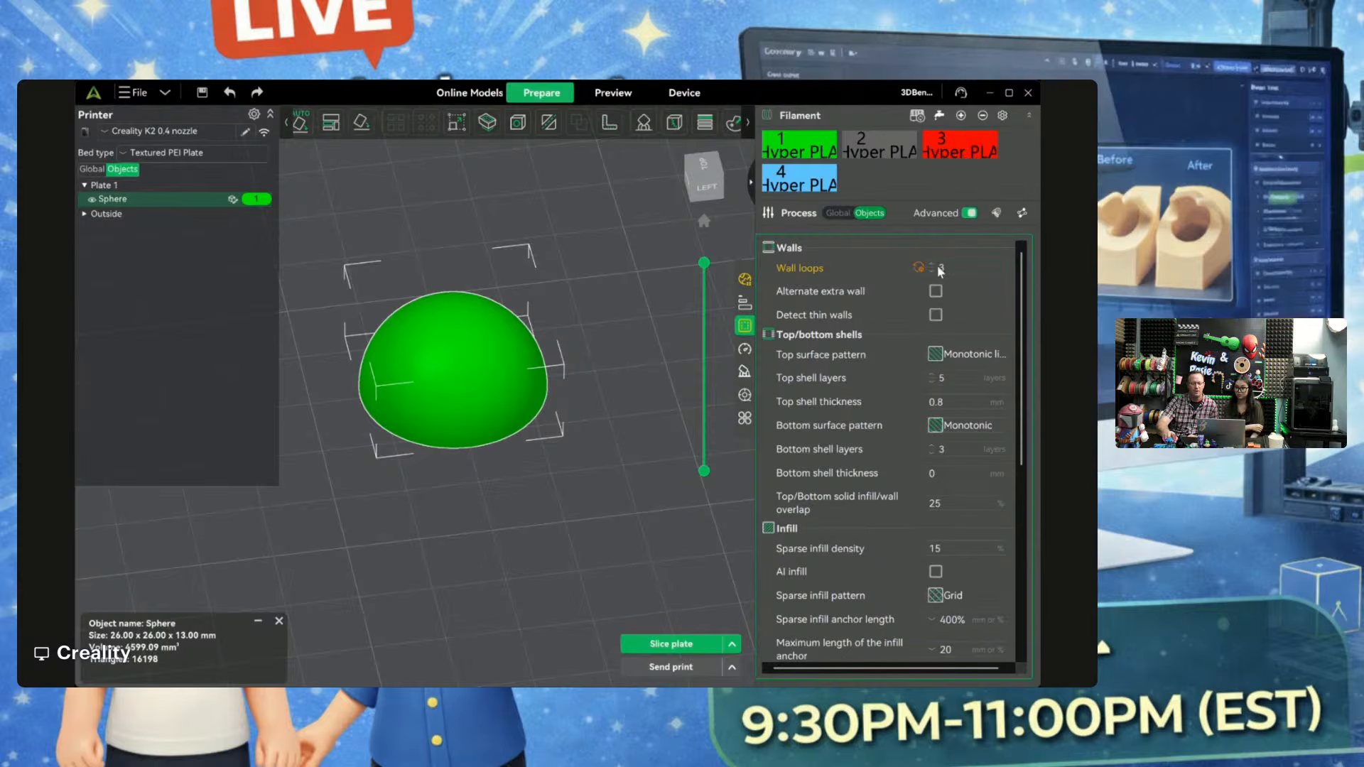
Step: Set the half sphere's wall loops to 4, slice the plate and inspect the inner layers down to about layer 28
click(931, 265)
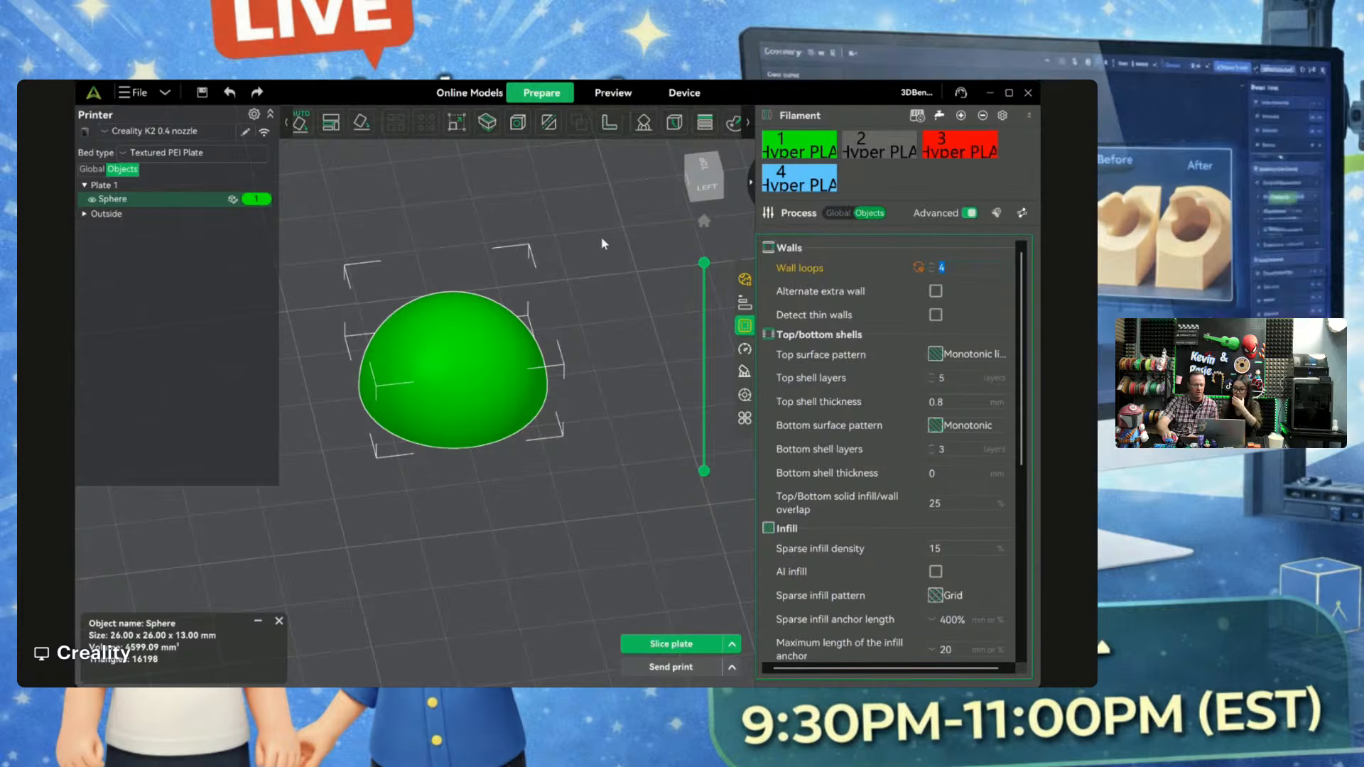
click(667, 643)
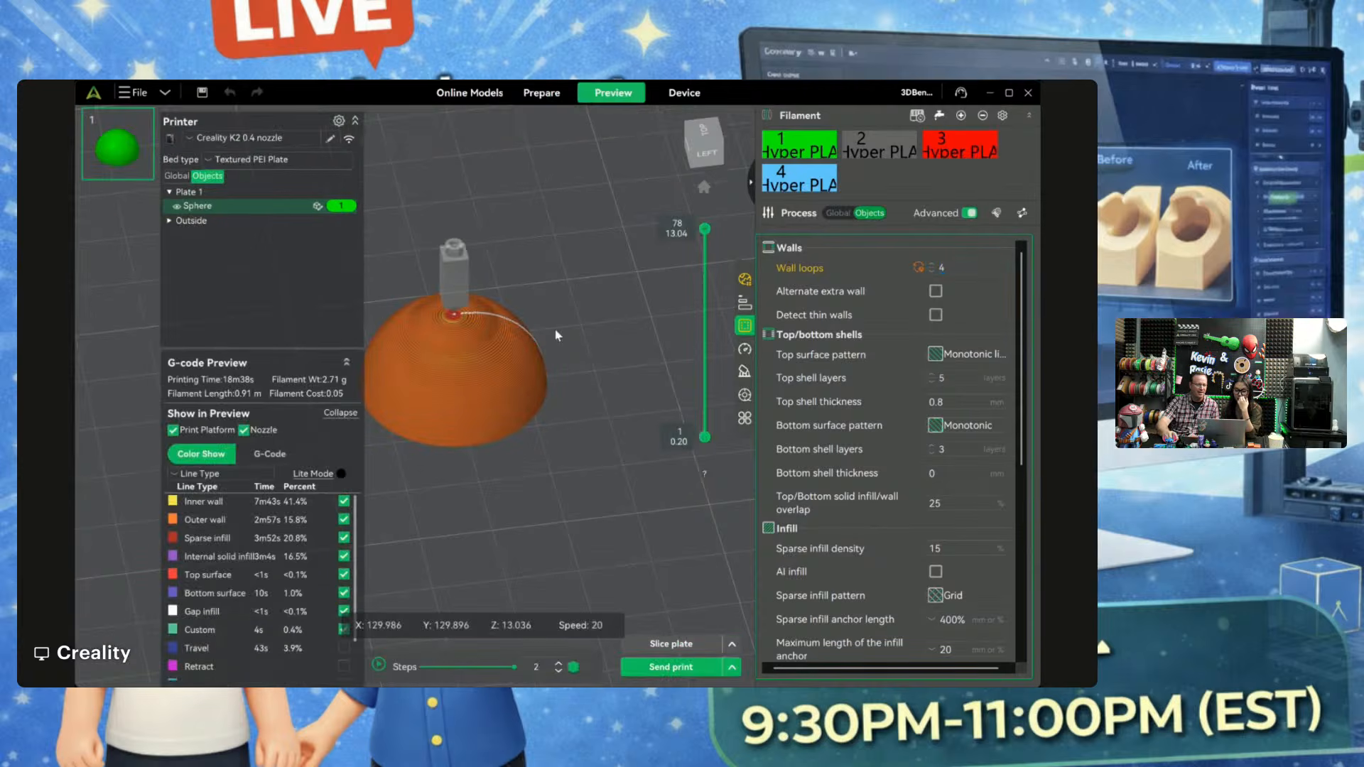
drag(703, 229, 704, 360)
scroll(435, 403, up, 5)
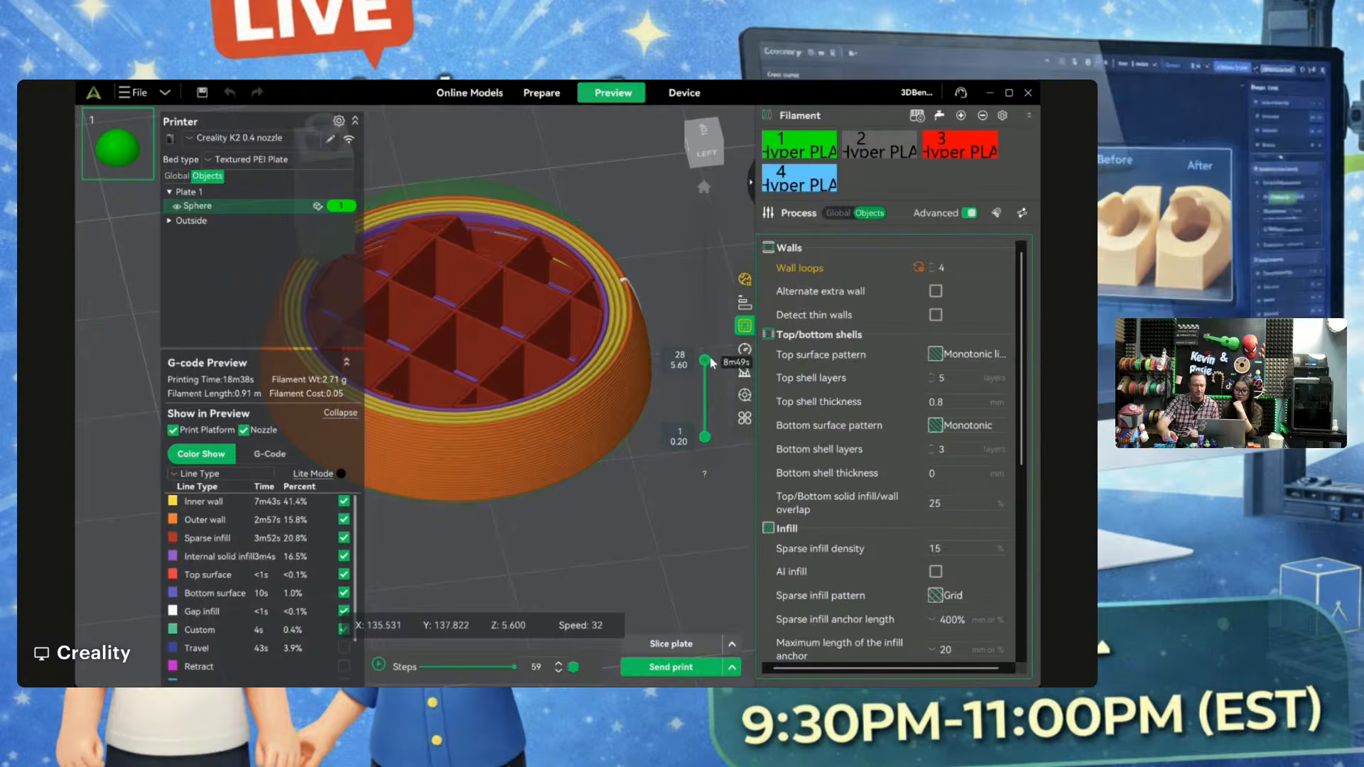
drag(704, 360, 705, 228)
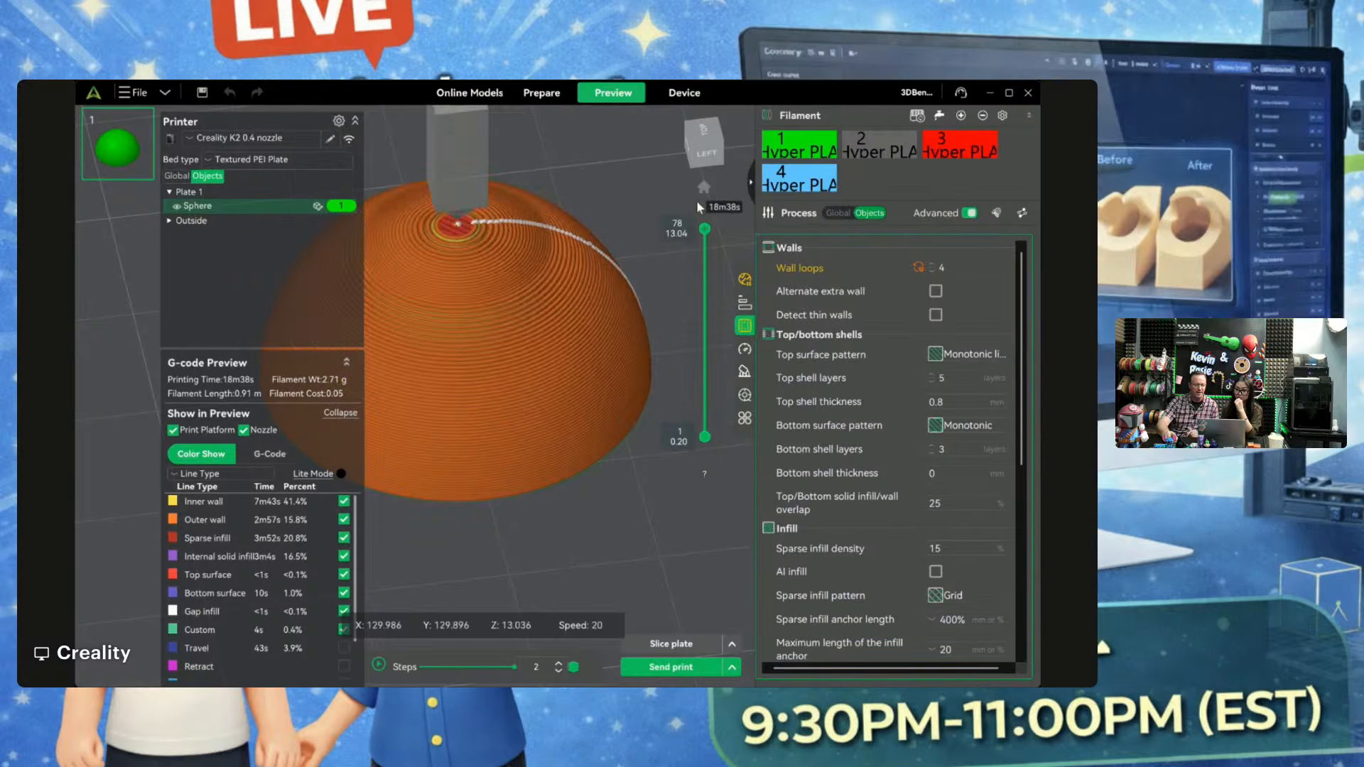
Step: Return to model preparation, set the half sphere's sparse infill density to 8%, slice it and inspect the cross-section at layer 25
click(539, 92)
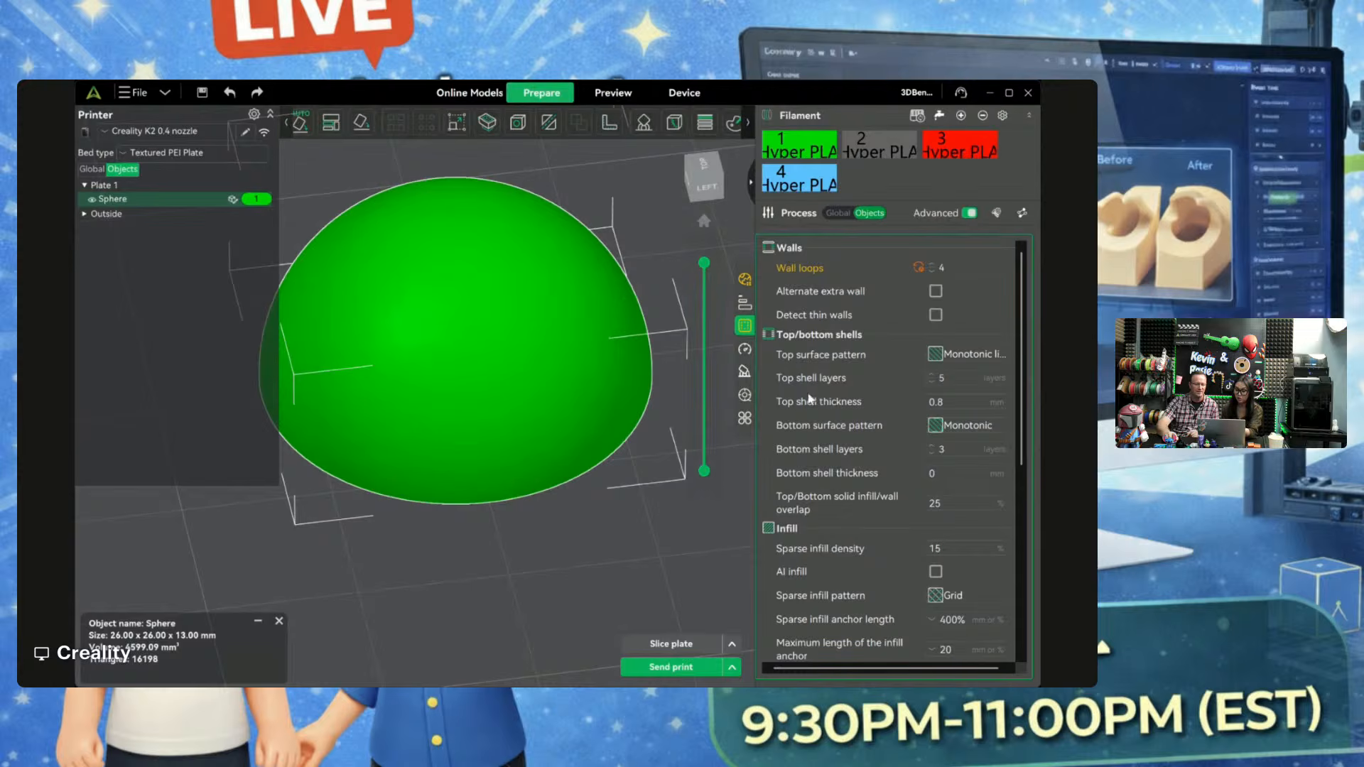
double_click(933, 550)
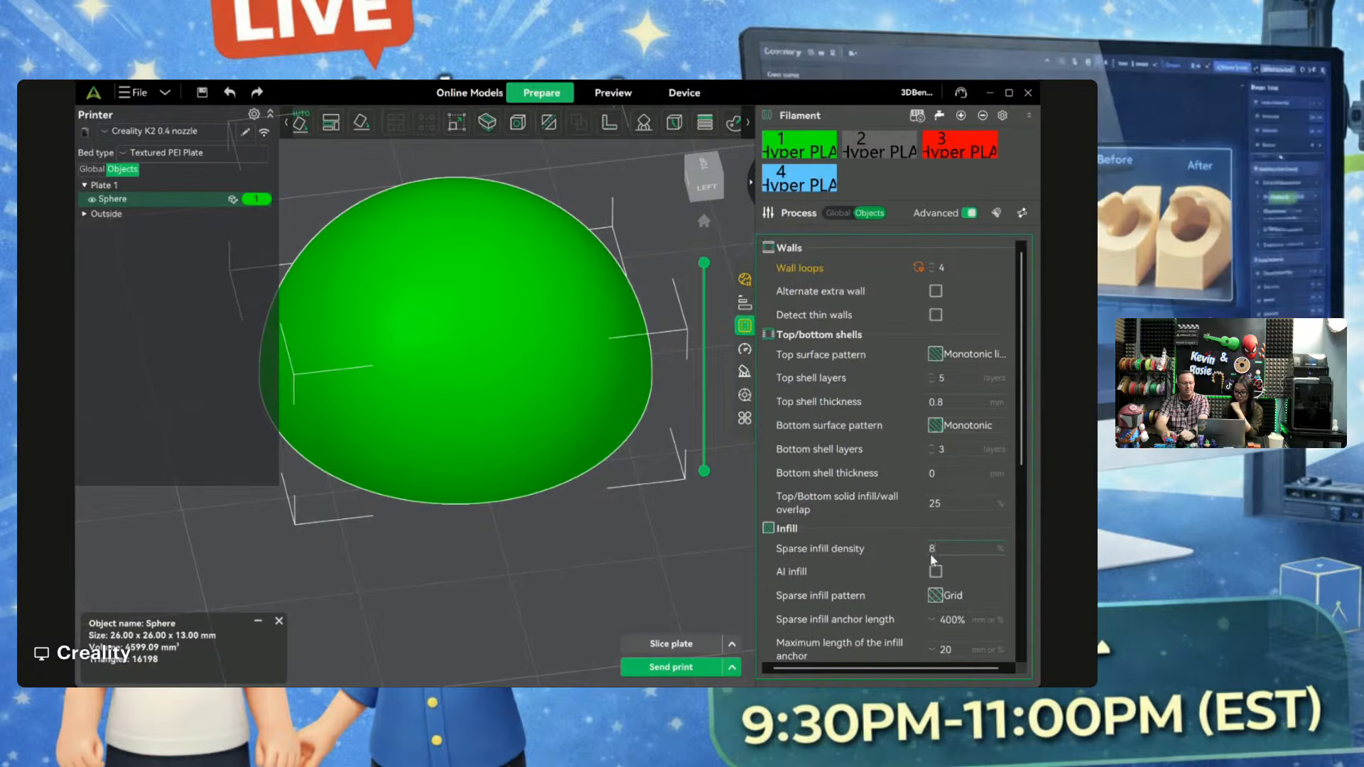
click(683, 601)
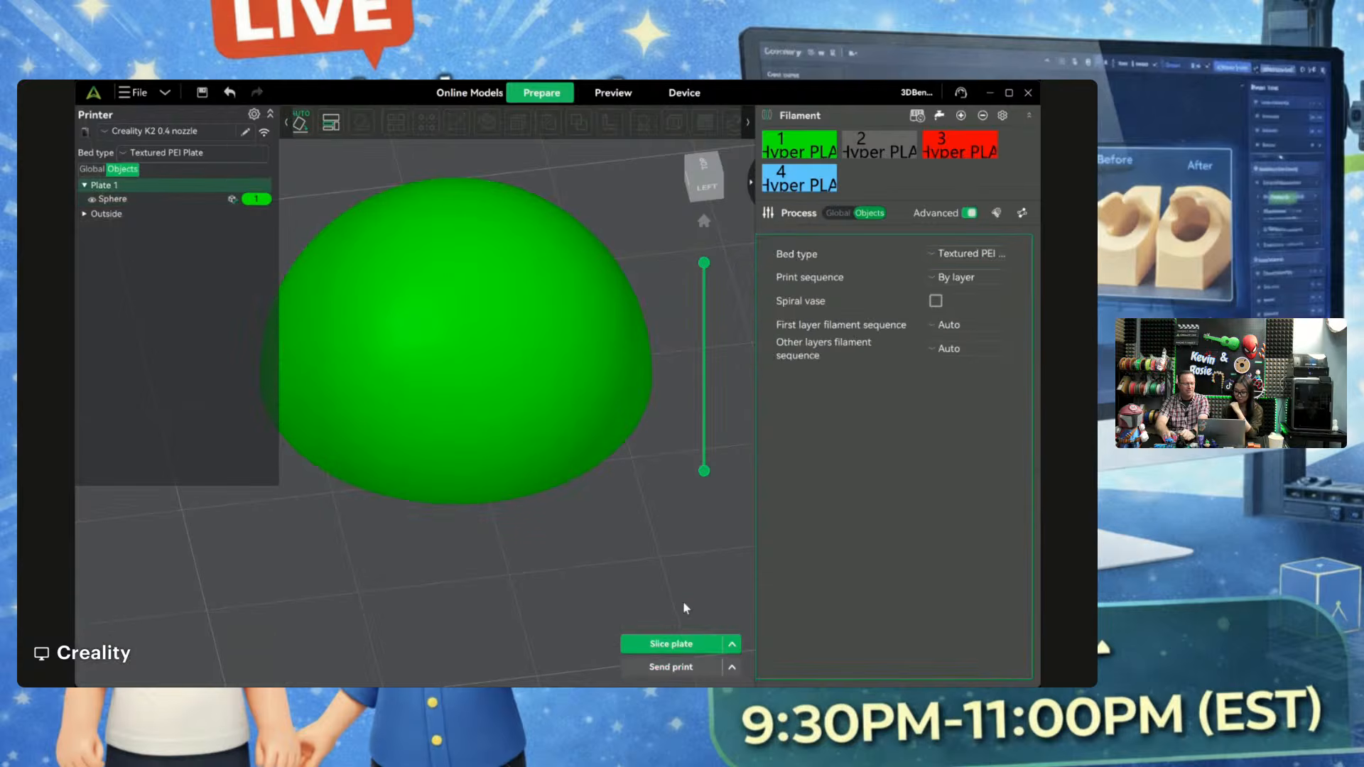
click(671, 643)
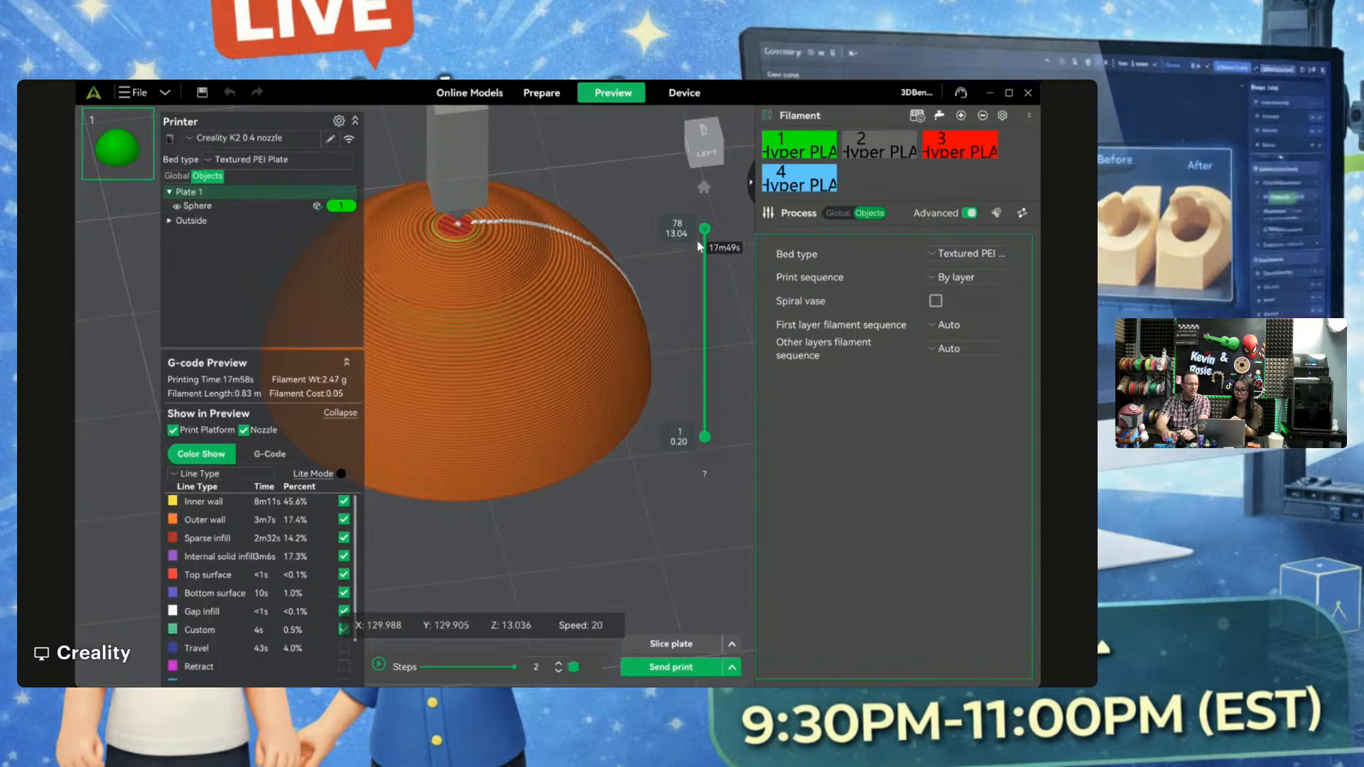
drag(704, 231, 693, 366)
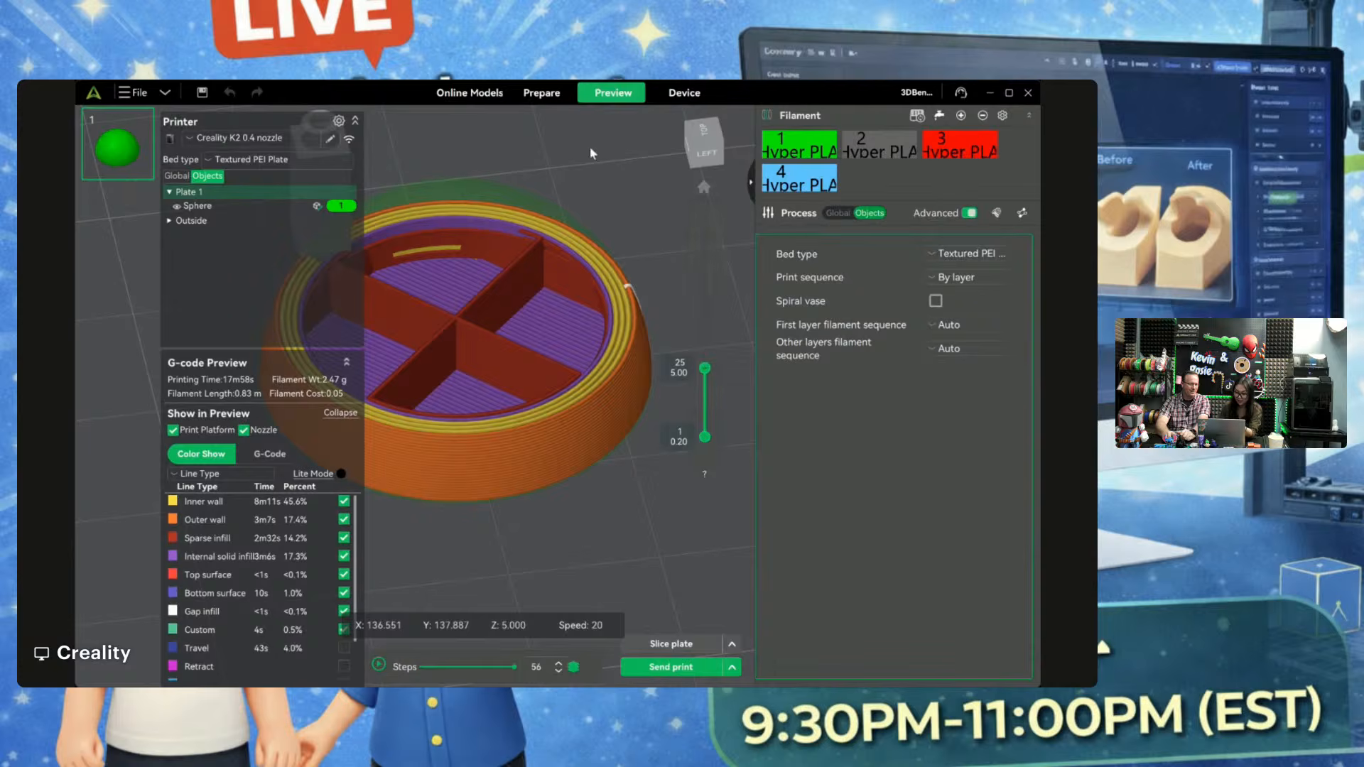
Step: Return to model preparation, set the sparse infill density to 8% in the global strength settings and switch back to the object settings
click(541, 93)
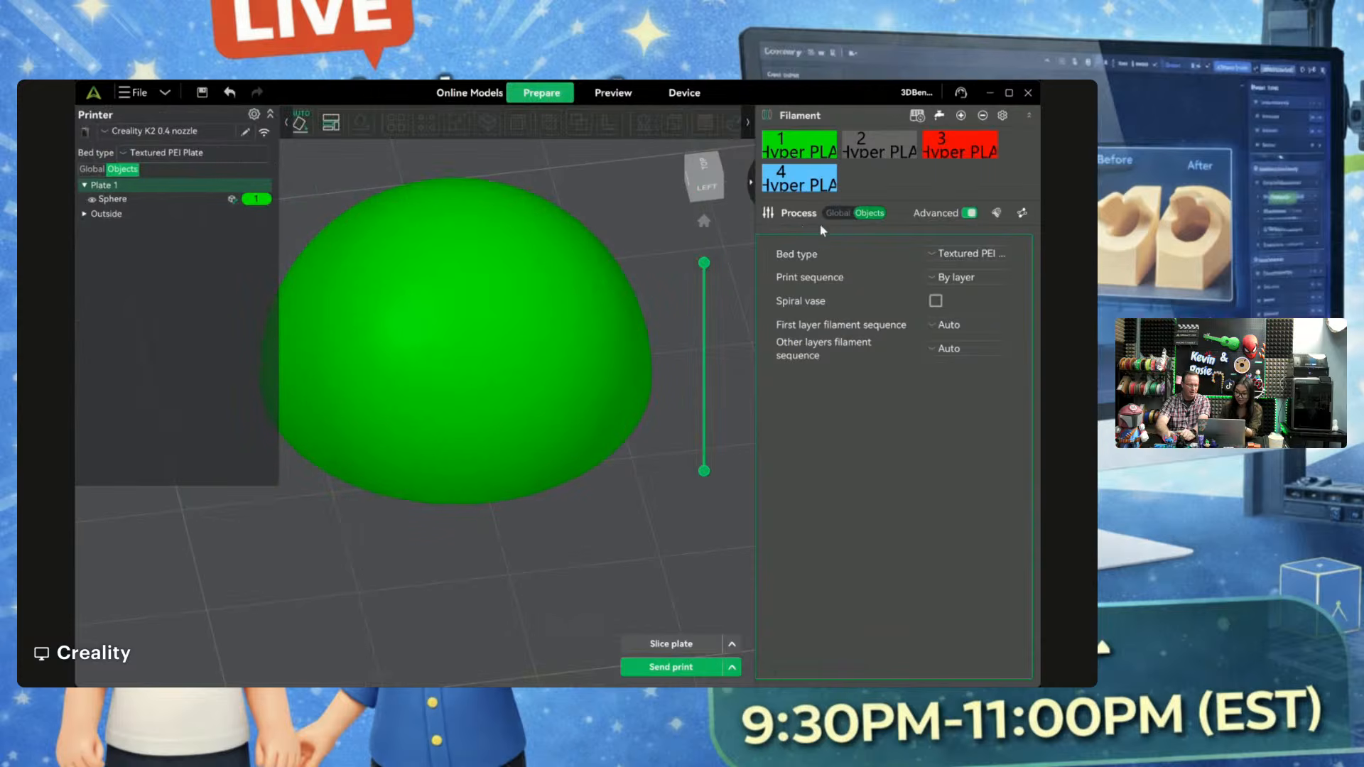
click(837, 212)
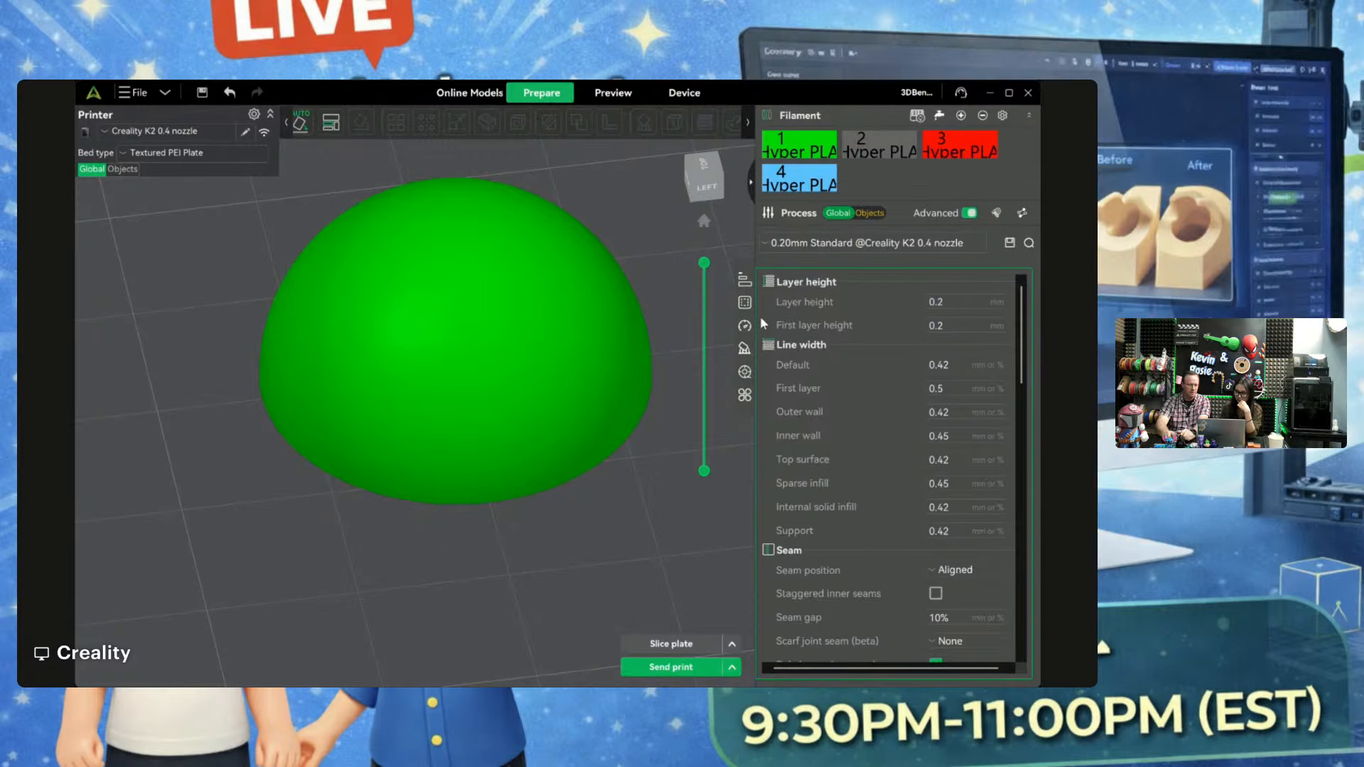
click(744, 302)
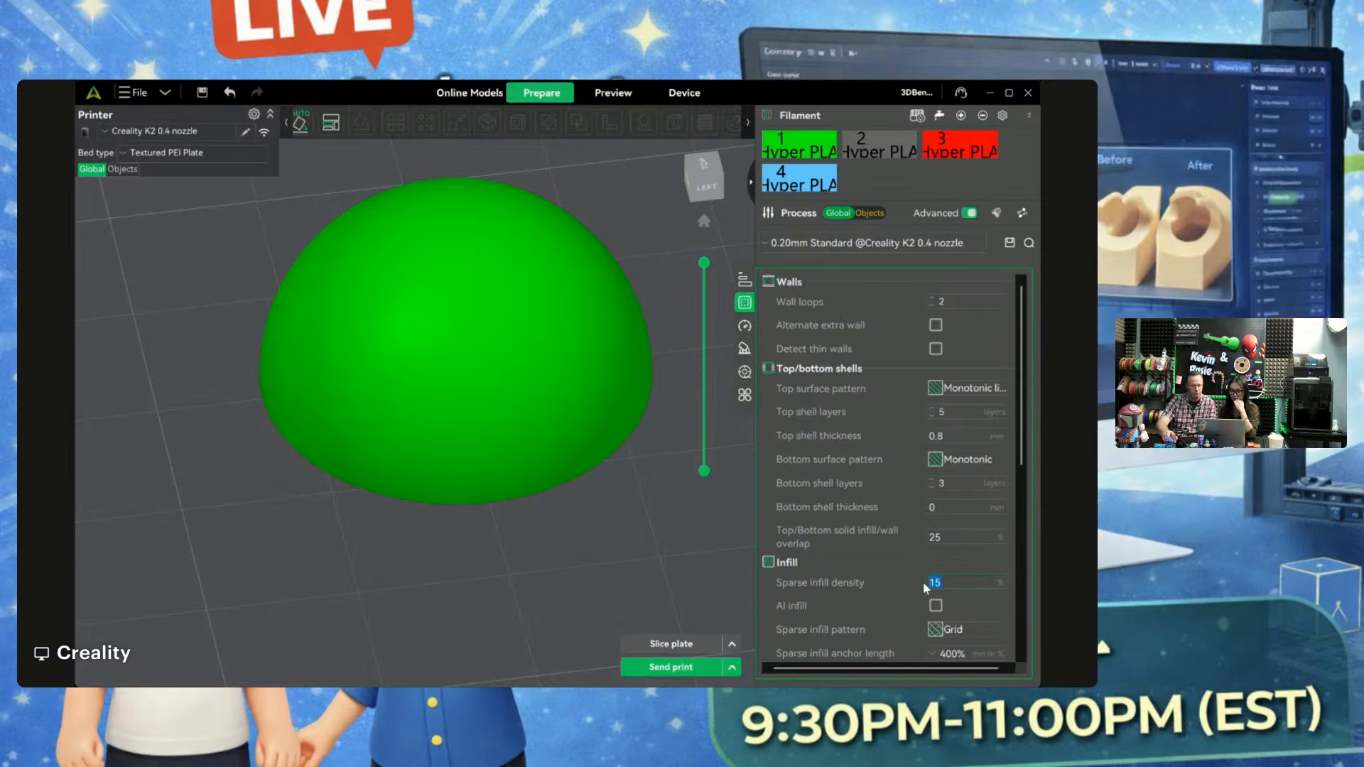
text(8)
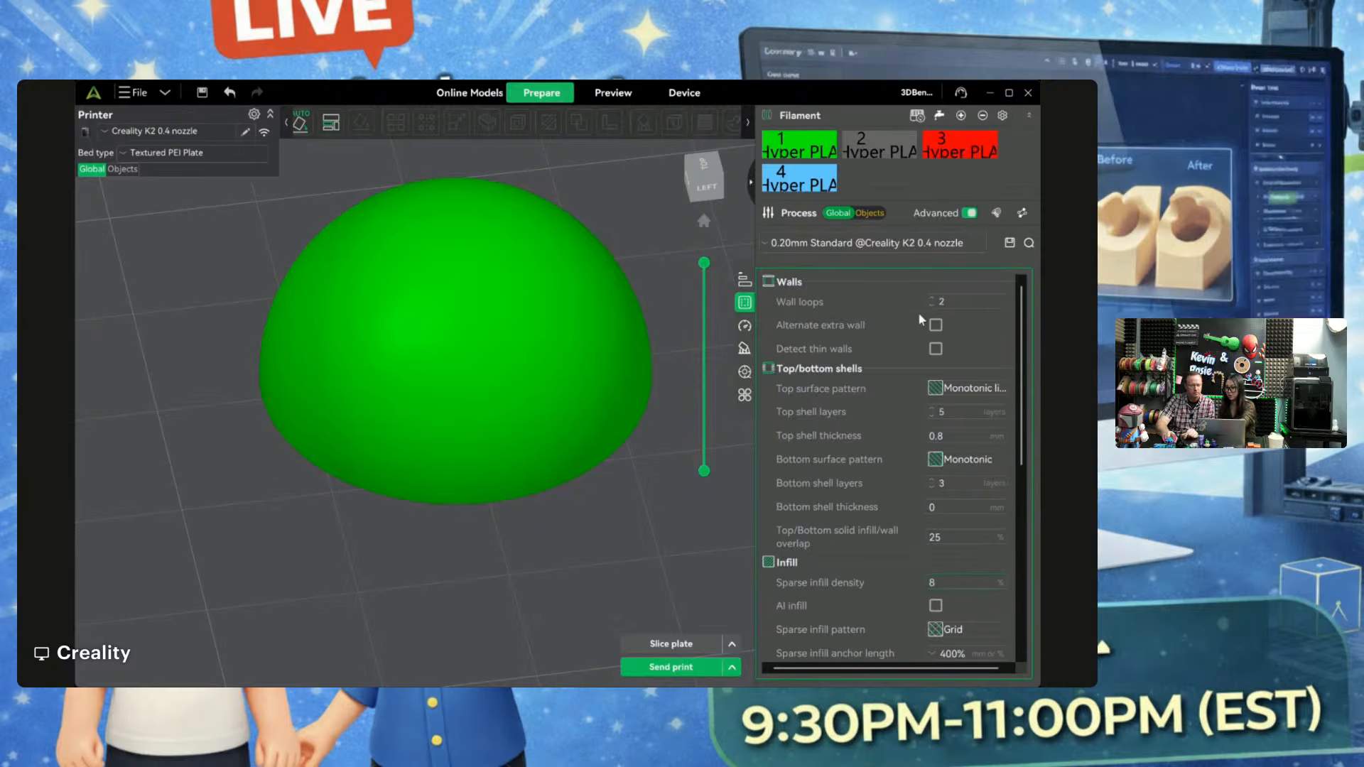
click(873, 212)
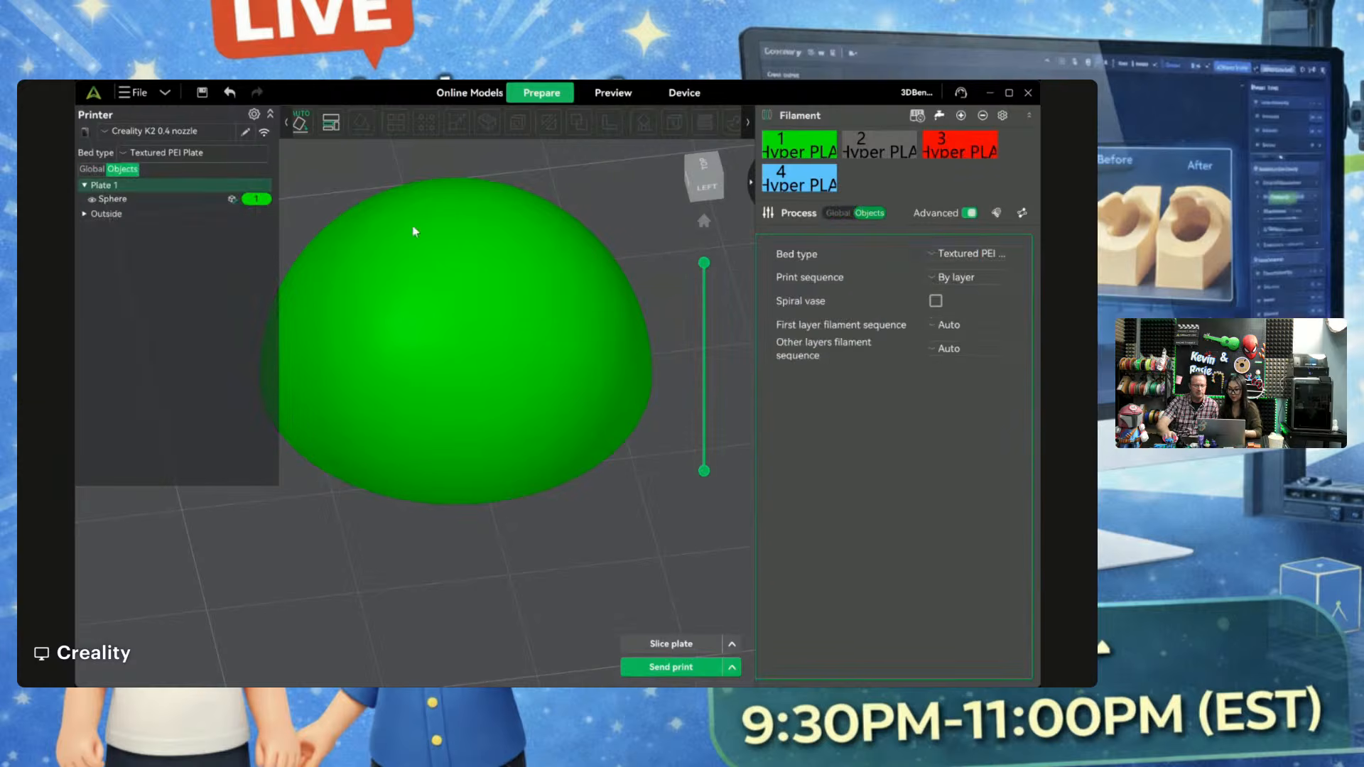
Step: Change the half sphere's sparse infill pattern to Gyroid, slice it and inspect its infill from layer 25 up to layer 54
click(411, 277)
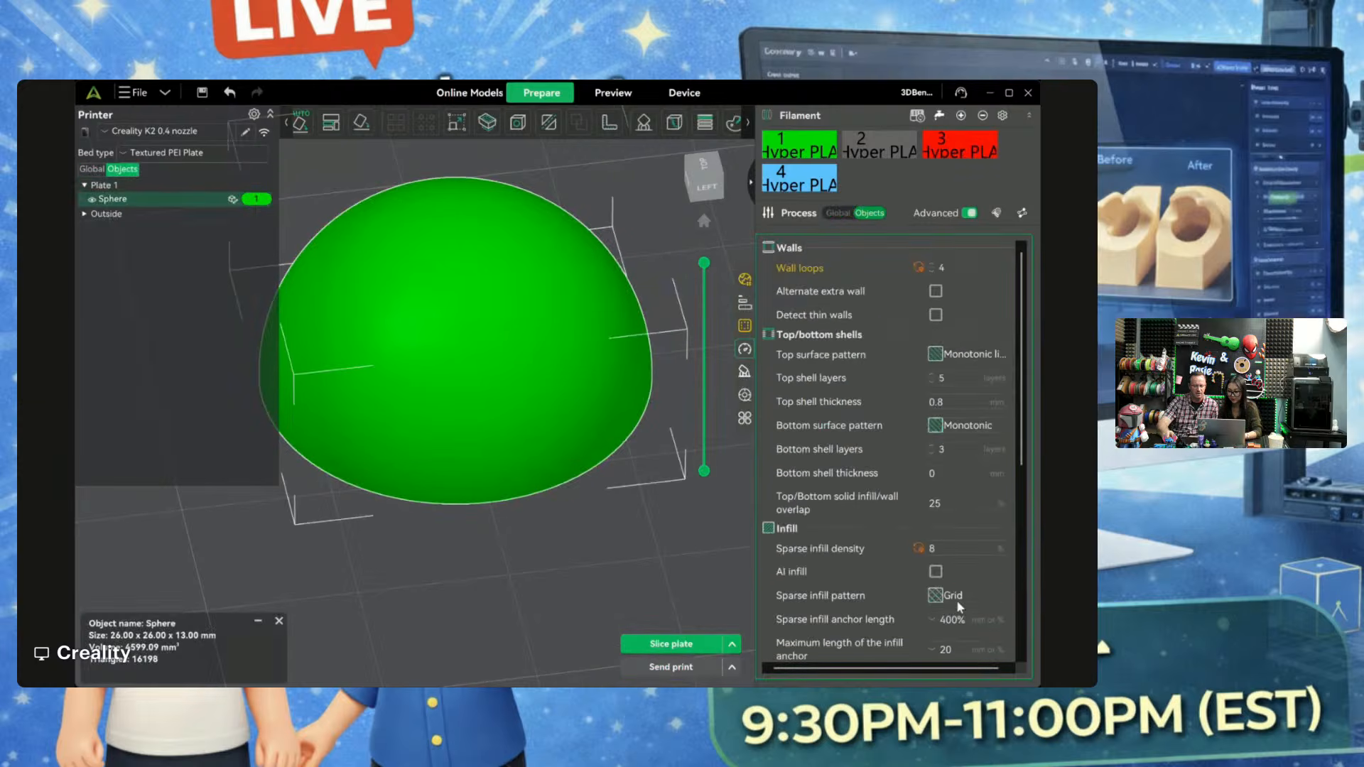
click(943, 446)
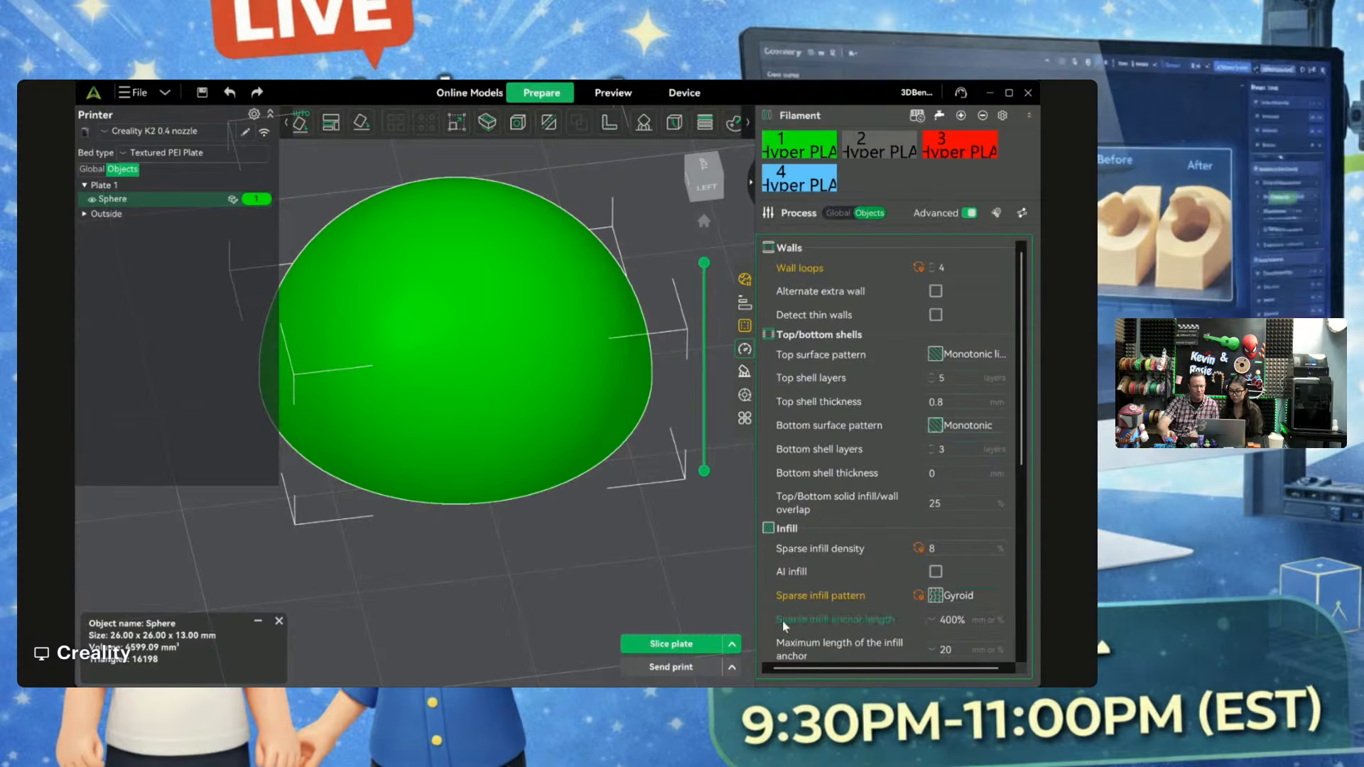
click(664, 643)
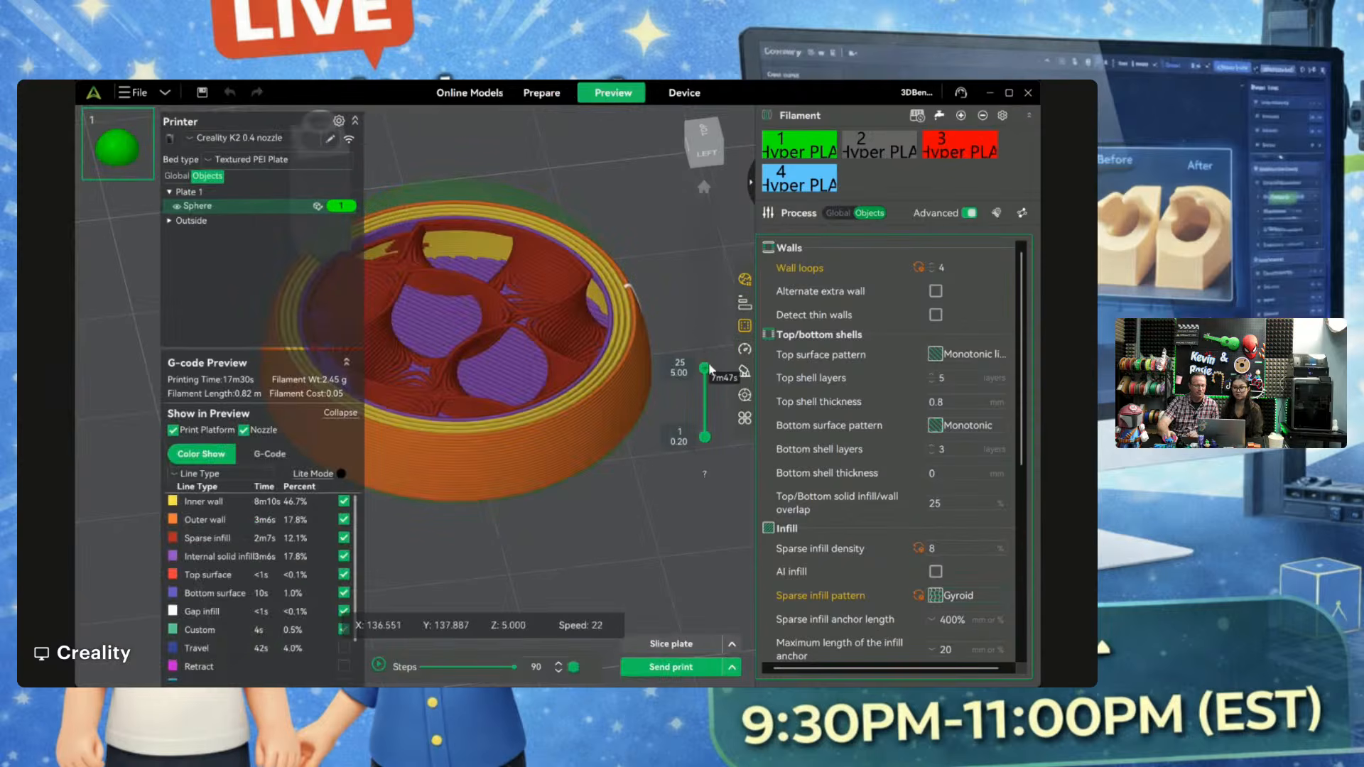
drag(710, 368, 686, 347)
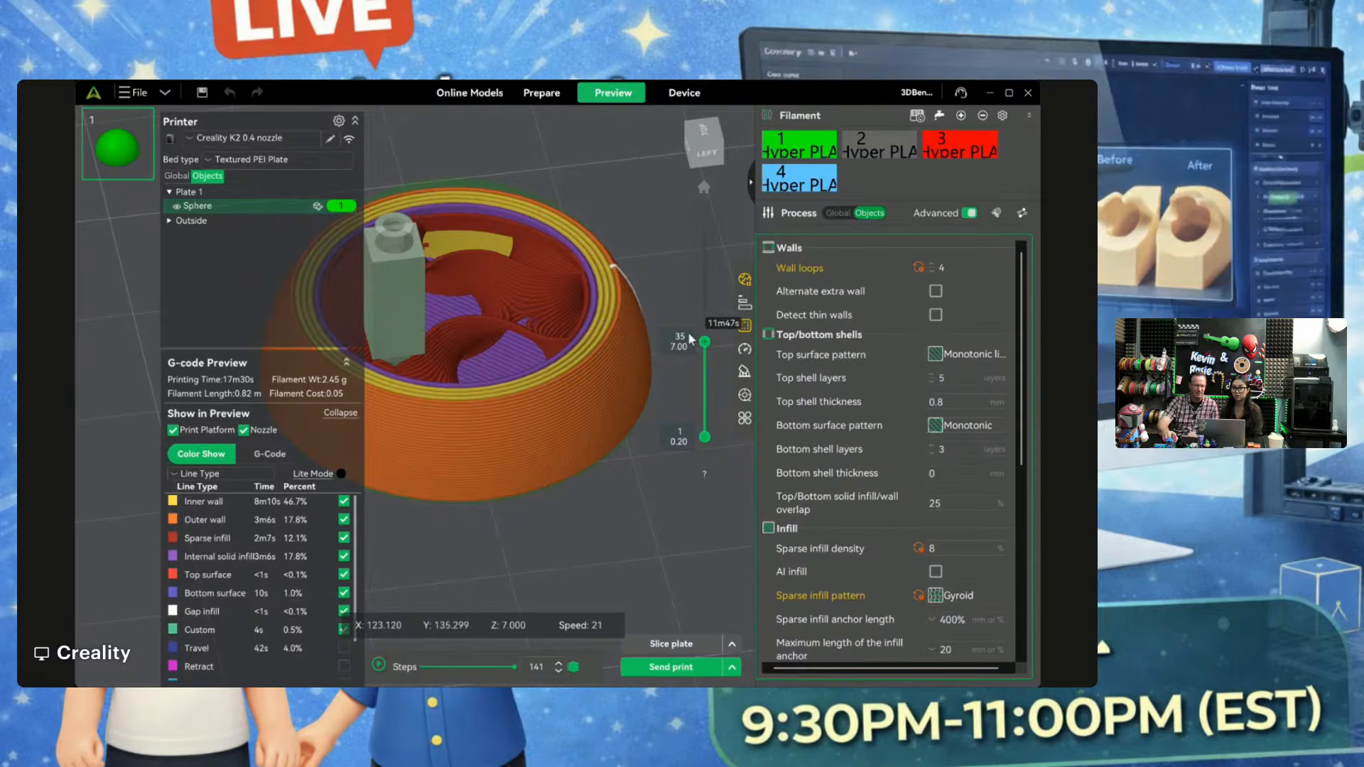
drag(704, 342, 705, 291)
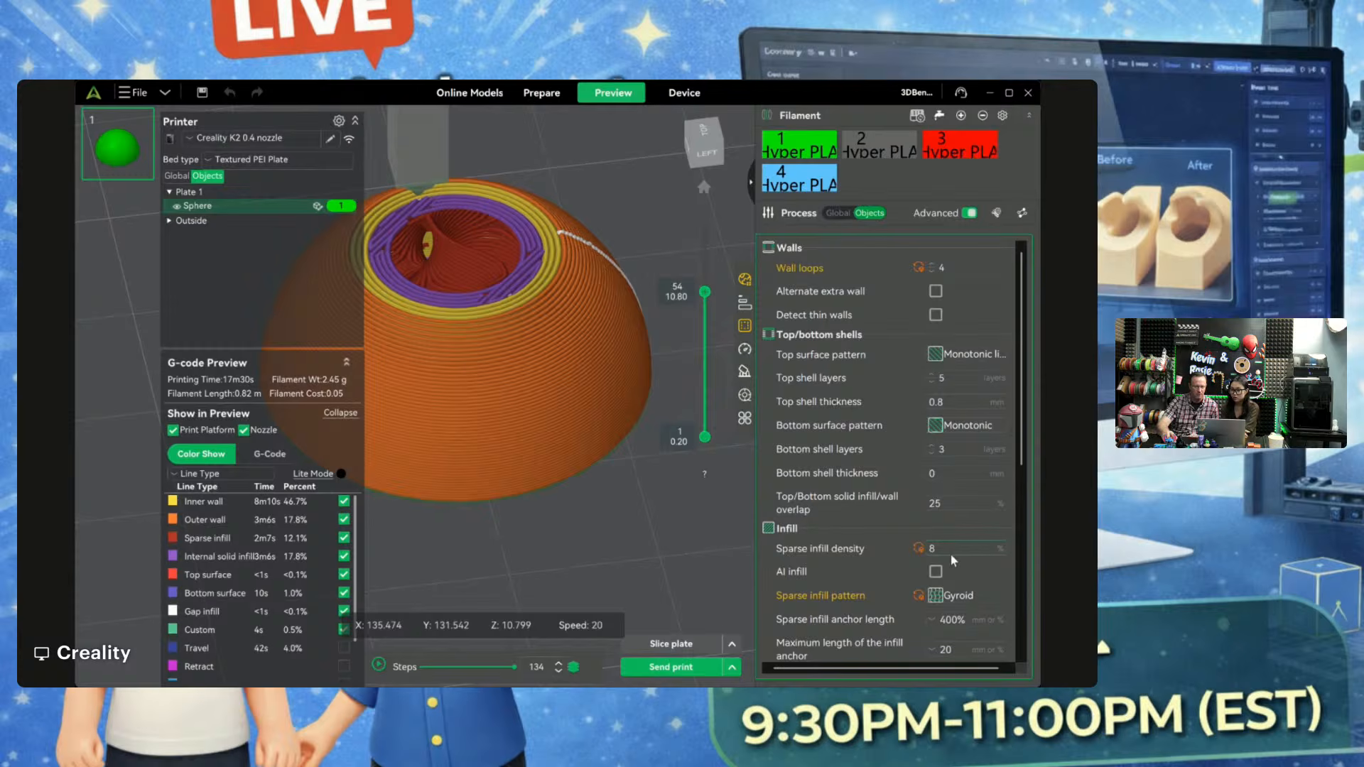
Step: Set the half sphere's sparse infill density to 0%, slice it again and inspect the layers up to layer 75
text(0)
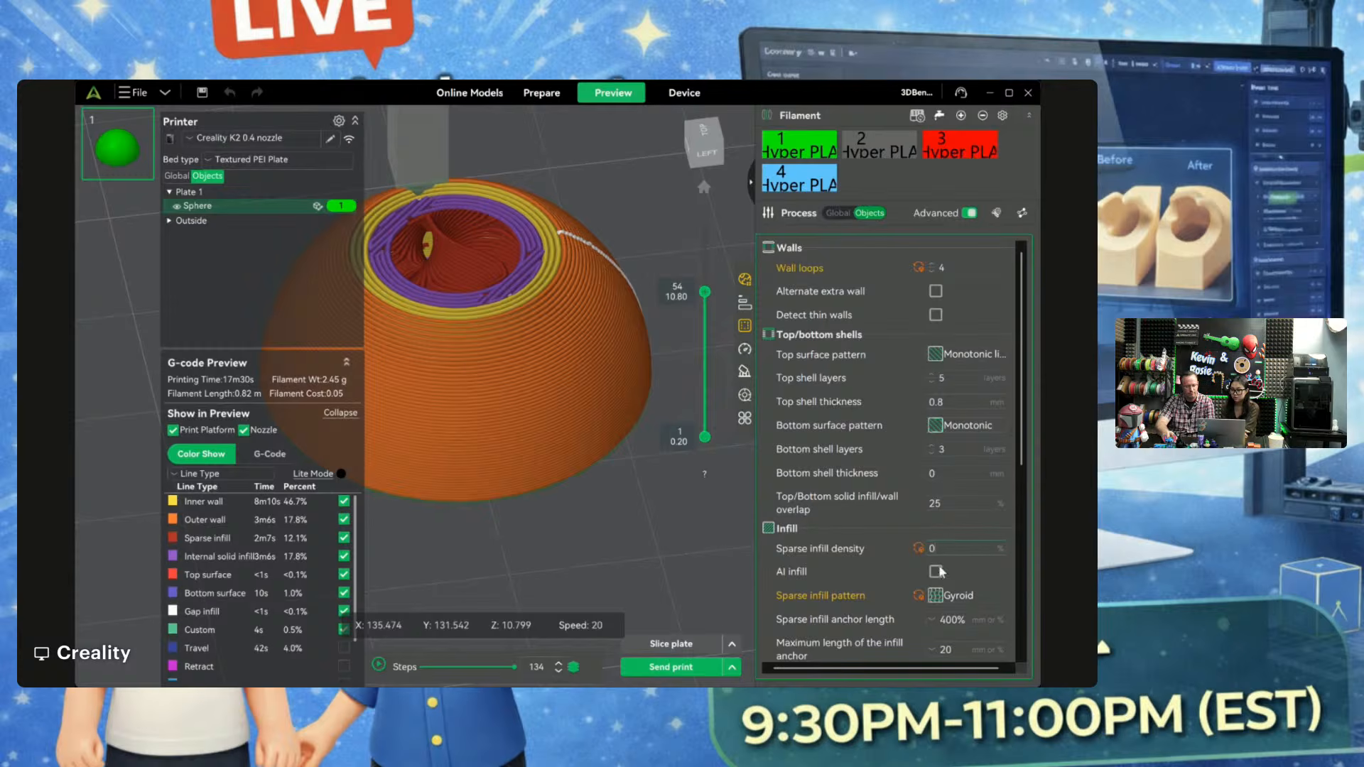
click(693, 558)
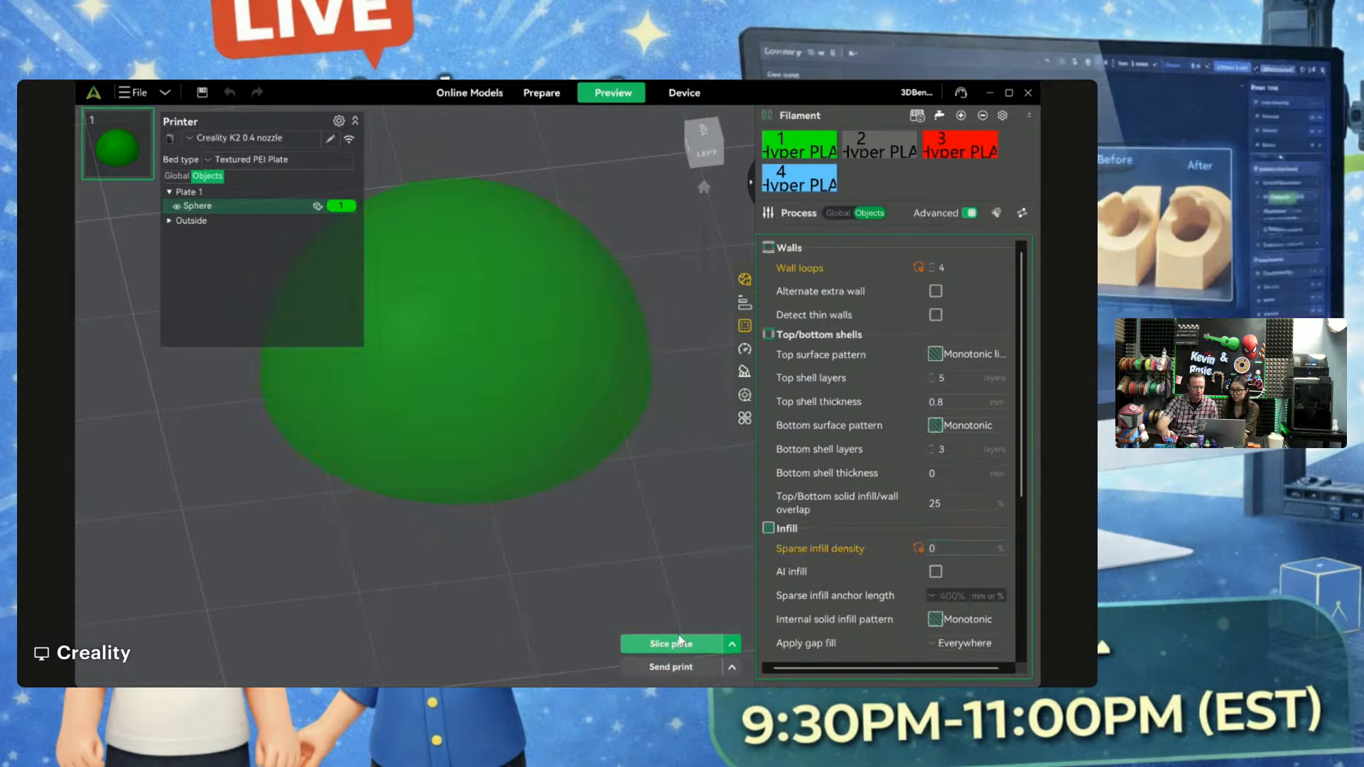
click(679, 638)
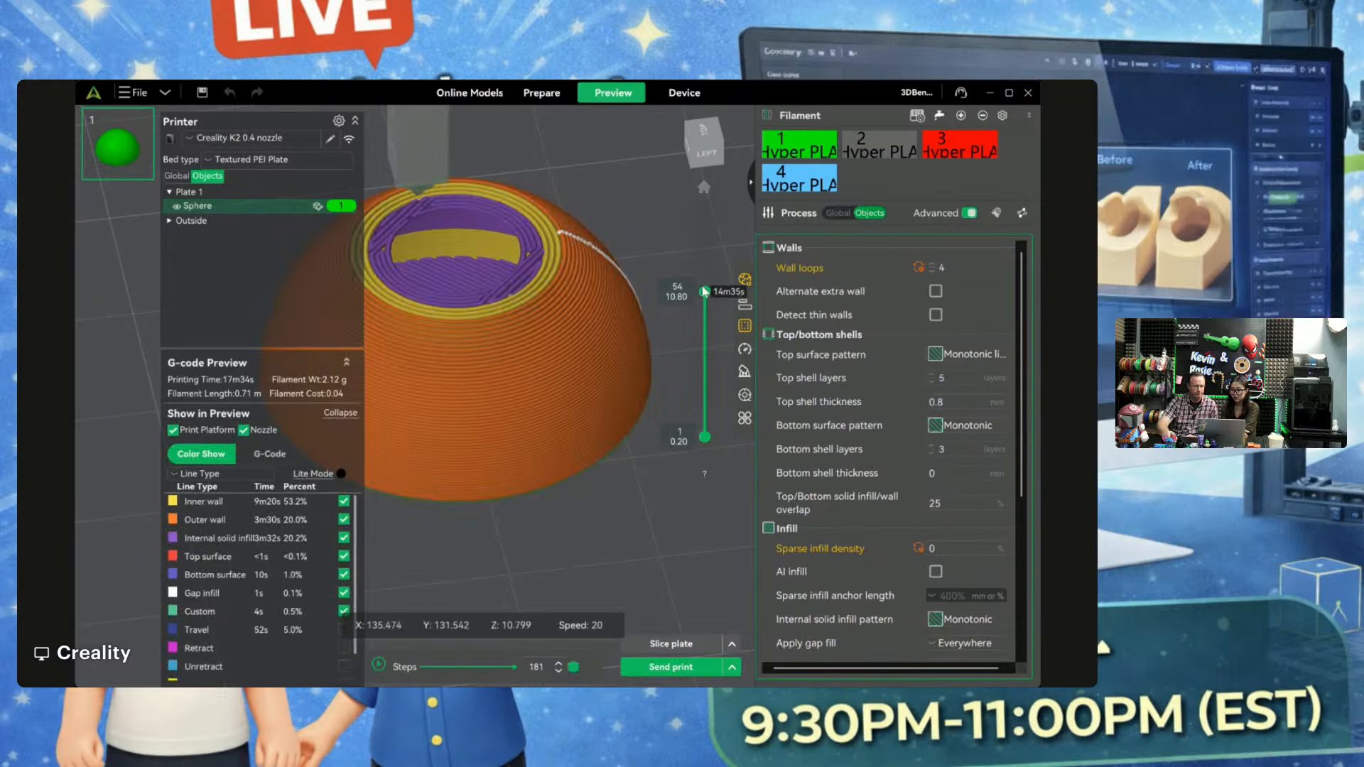
drag(703, 293, 687, 242)
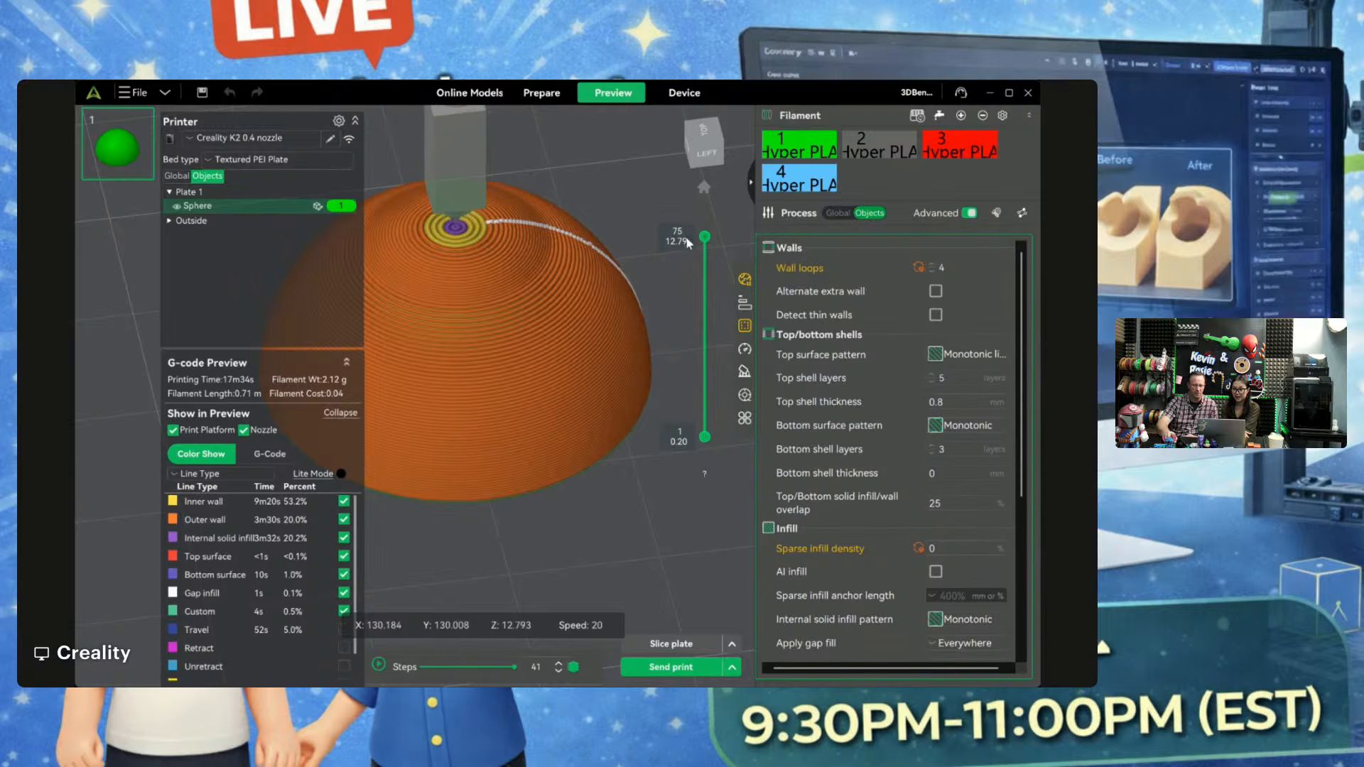
Step: Return to model preparation and look through the half sphere's multifilament, speed and support settings
click(541, 92)
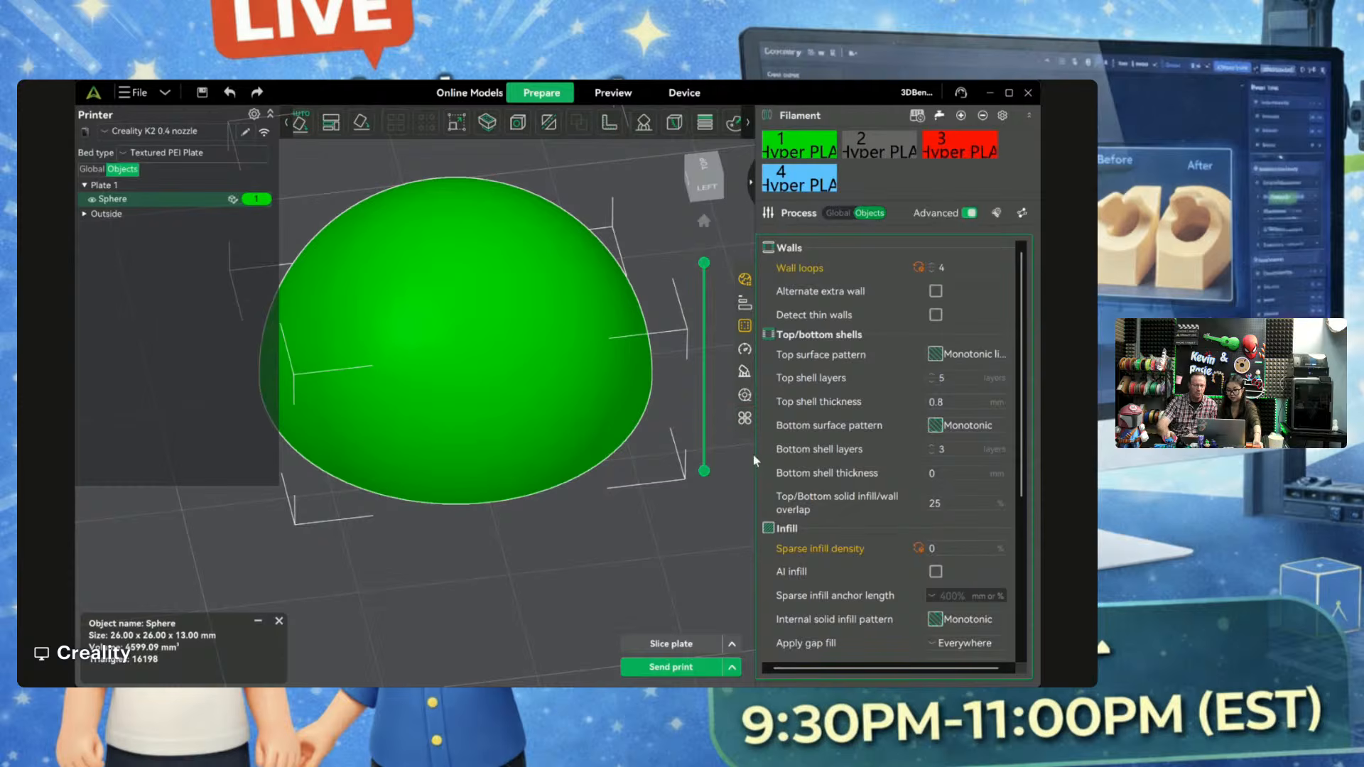
click(744, 396)
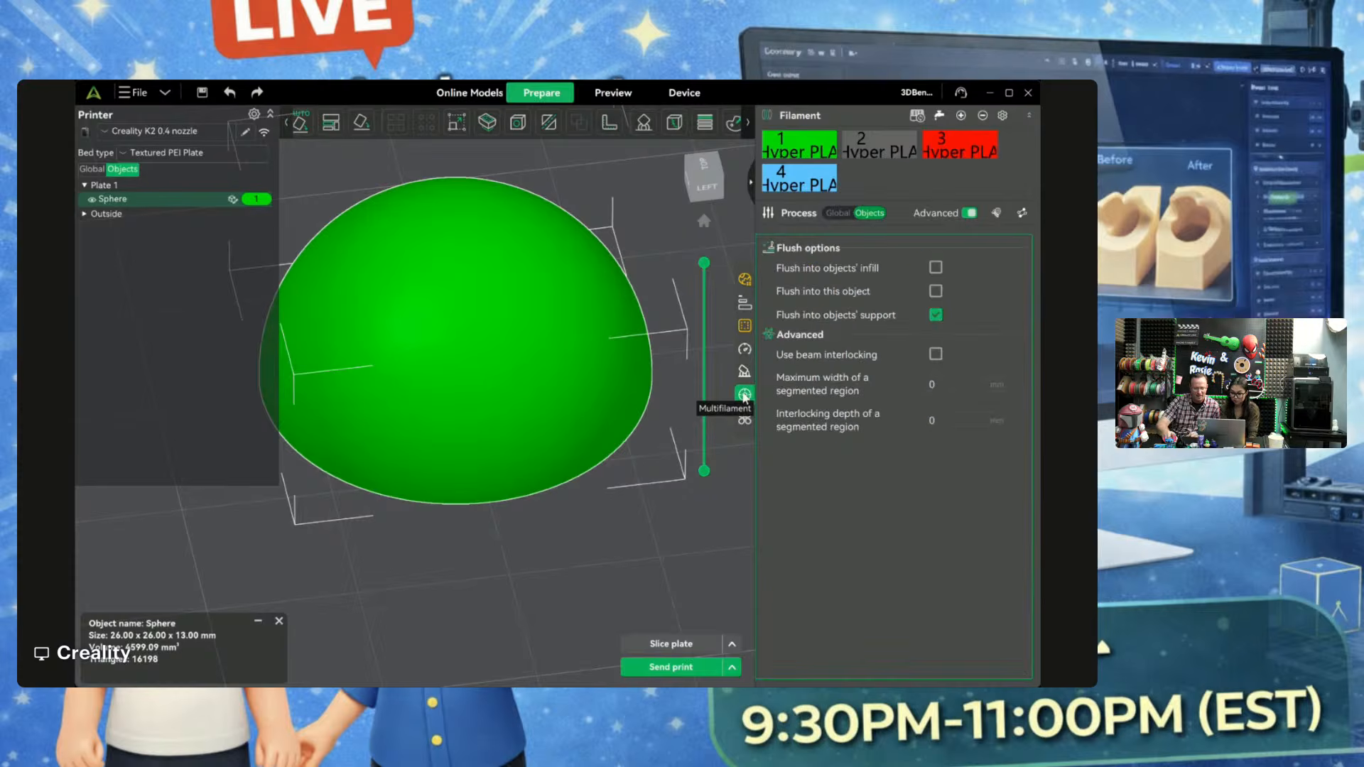
click(742, 373)
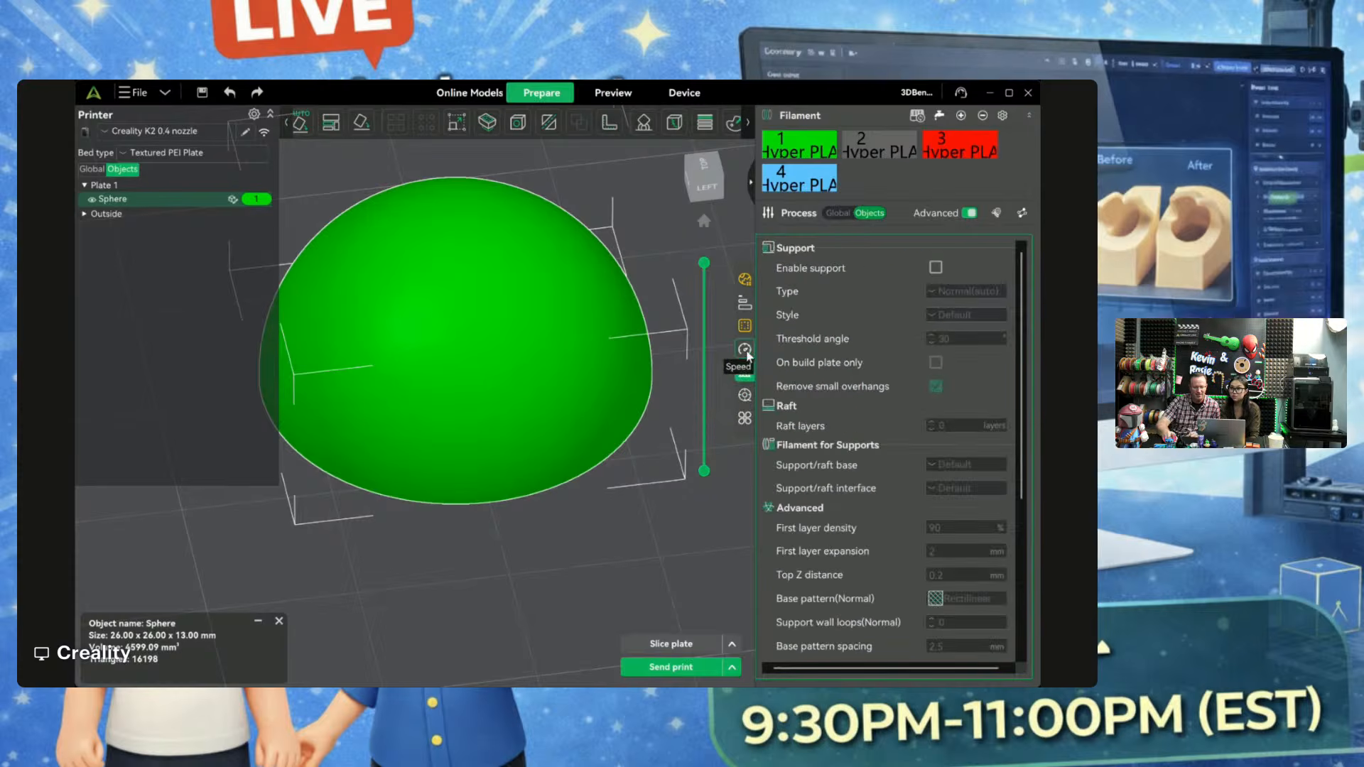
click(745, 350)
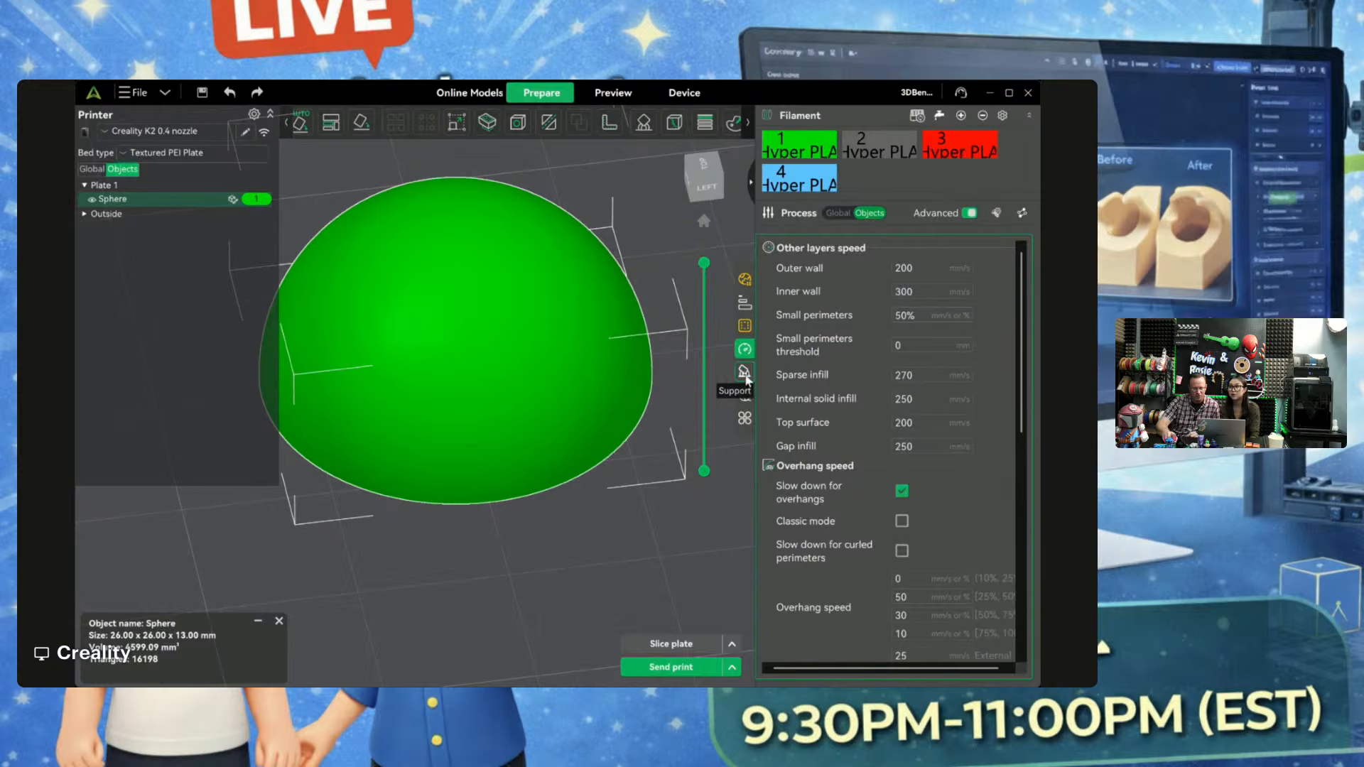
click(744, 373)
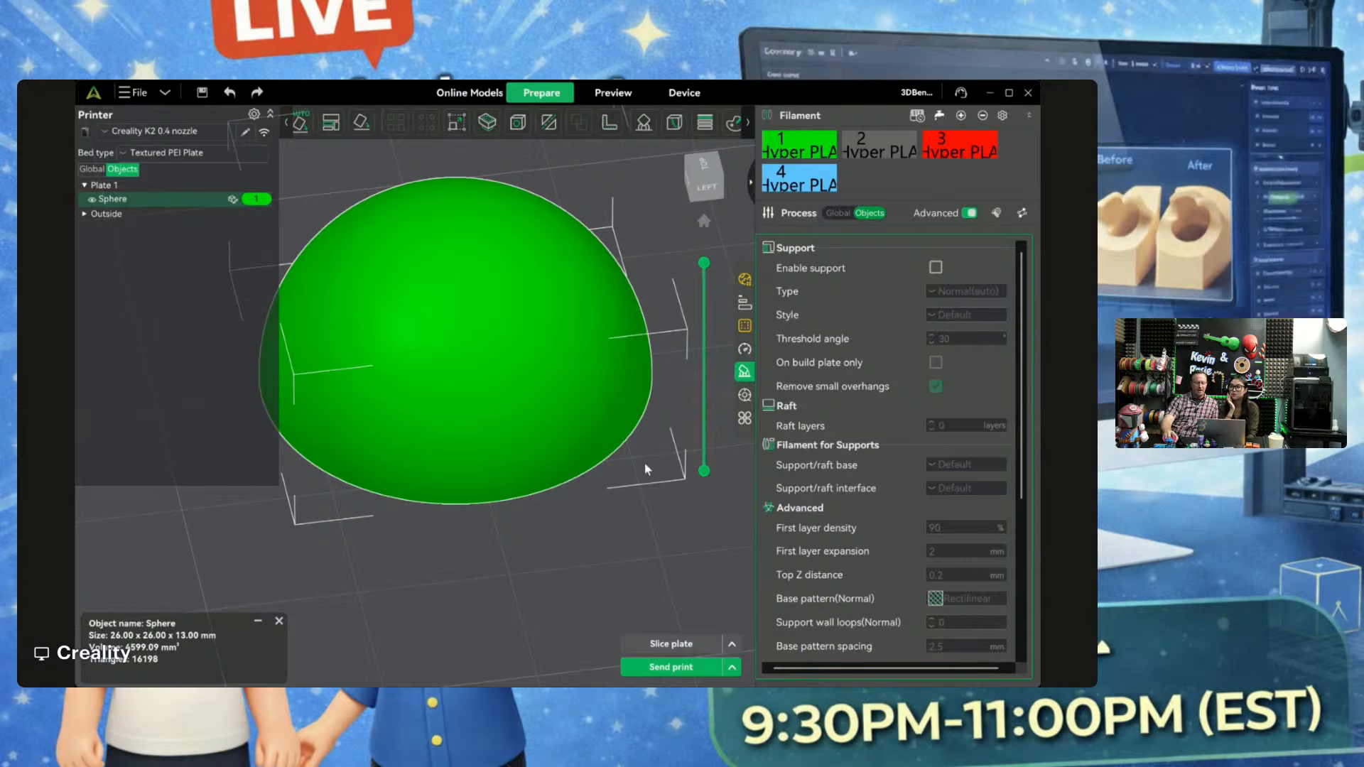
Step: Move the half sphere aside and add the Overhang.stl test model to the plate
scroll(600, 524, down, 5)
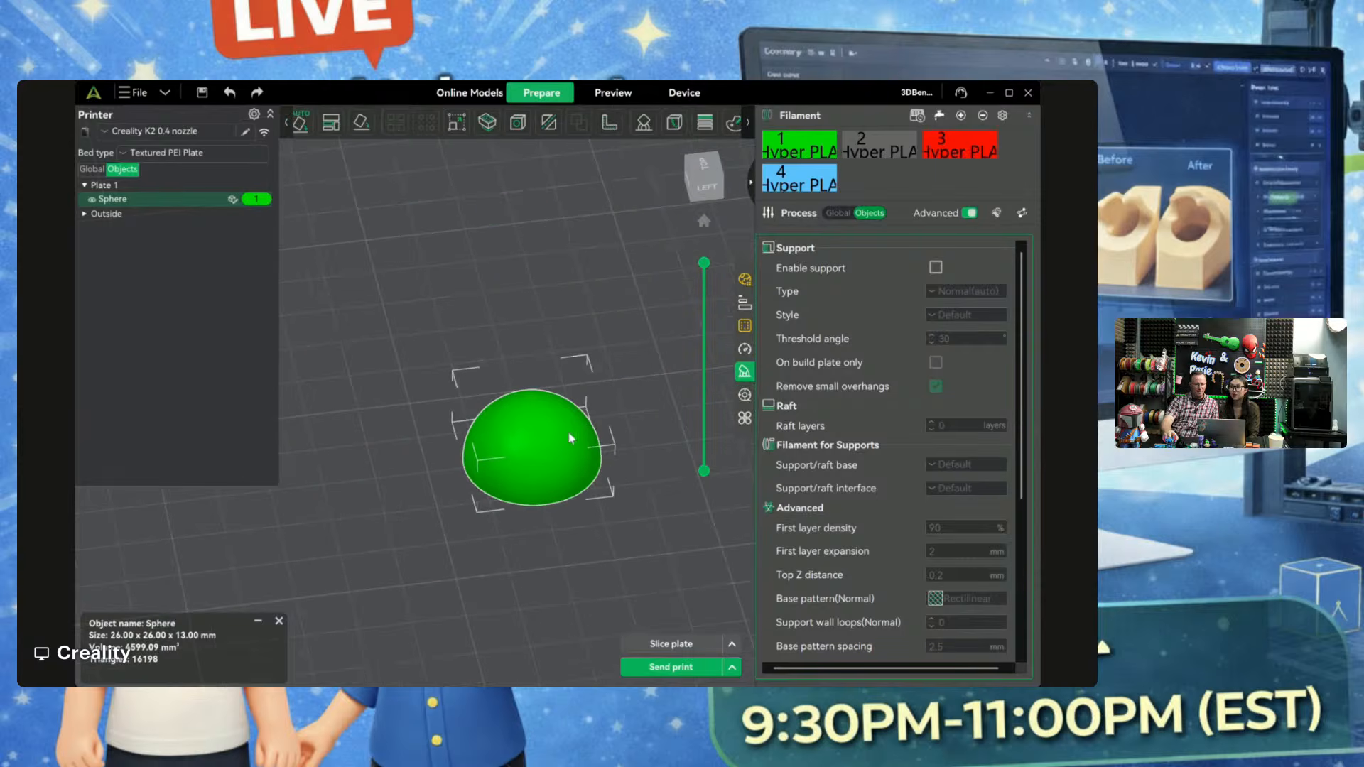
drag(569, 435, 496, 228)
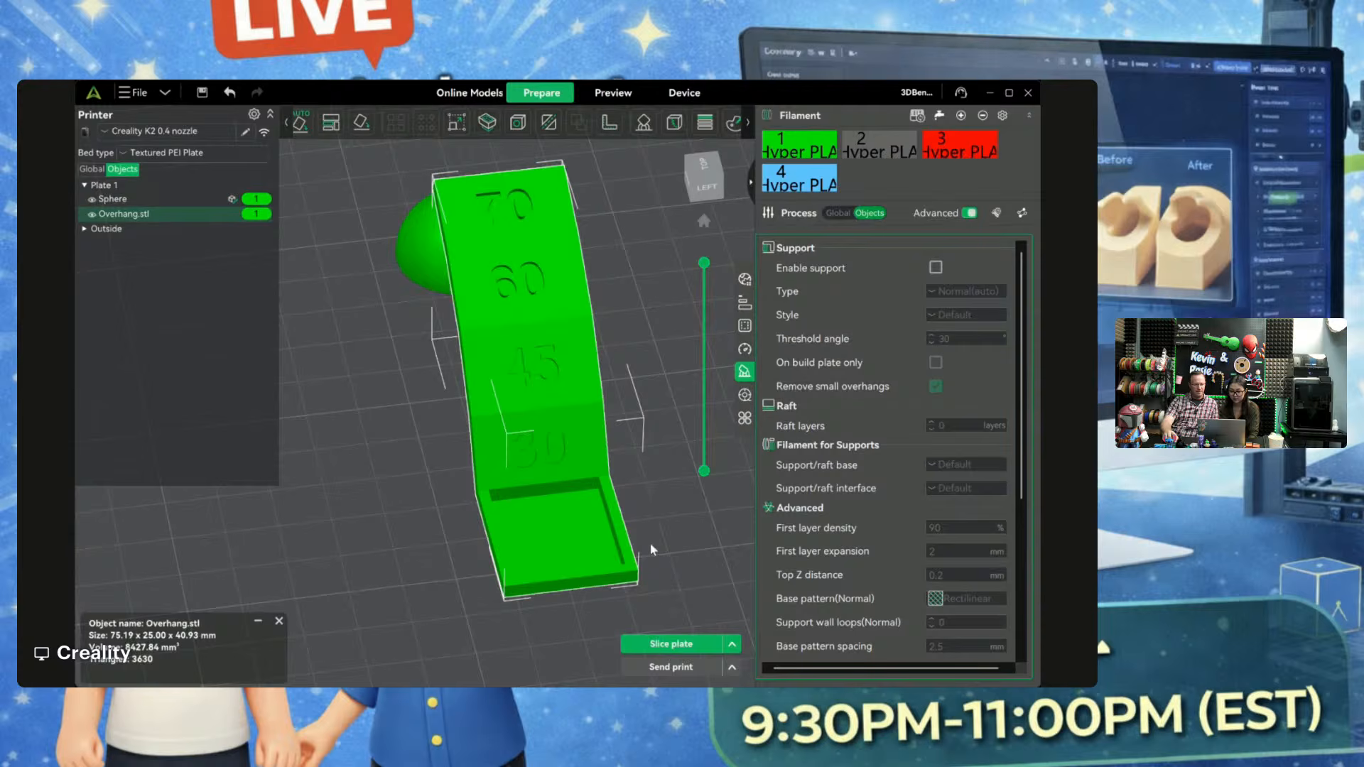
drag(716, 556, 641, 495)
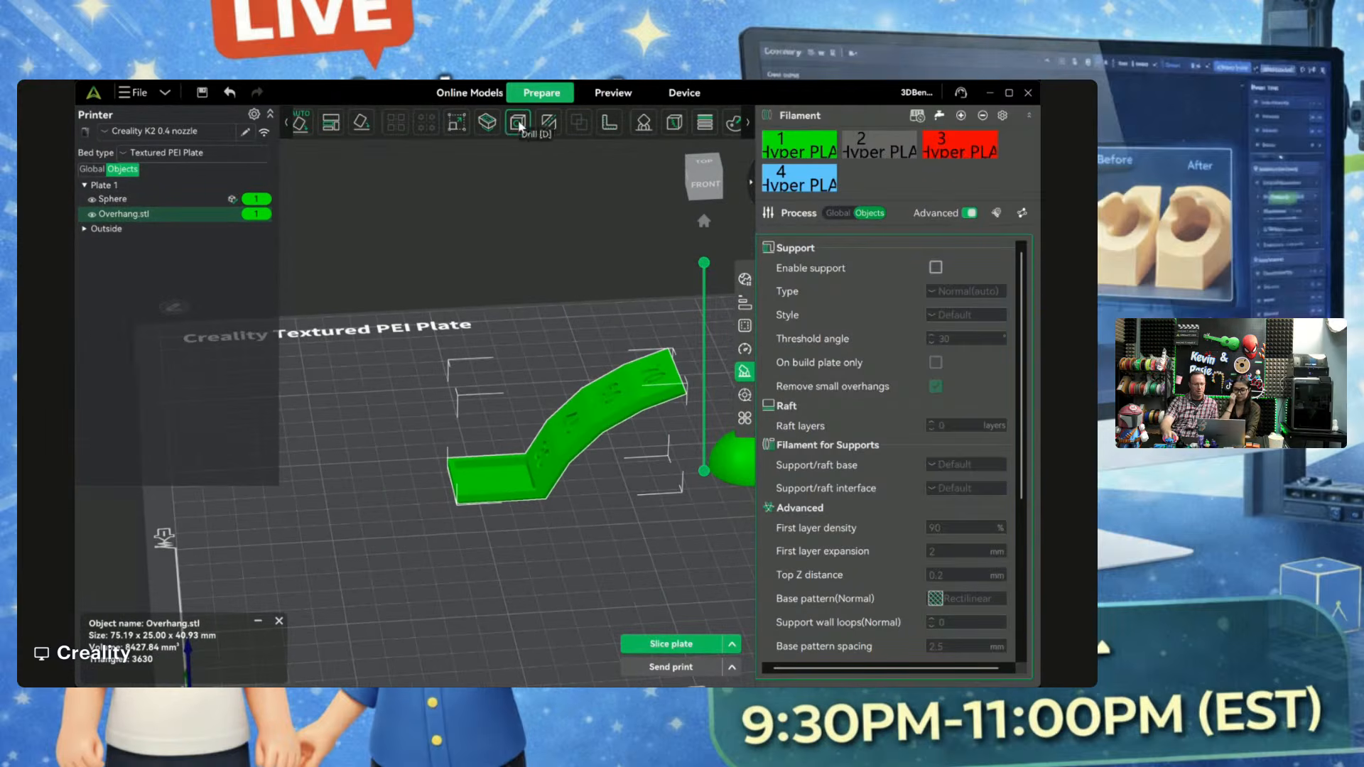
Step: Scale the overhang test model uniformly to about 202% and move the half sphere clear of it
click(456, 124)
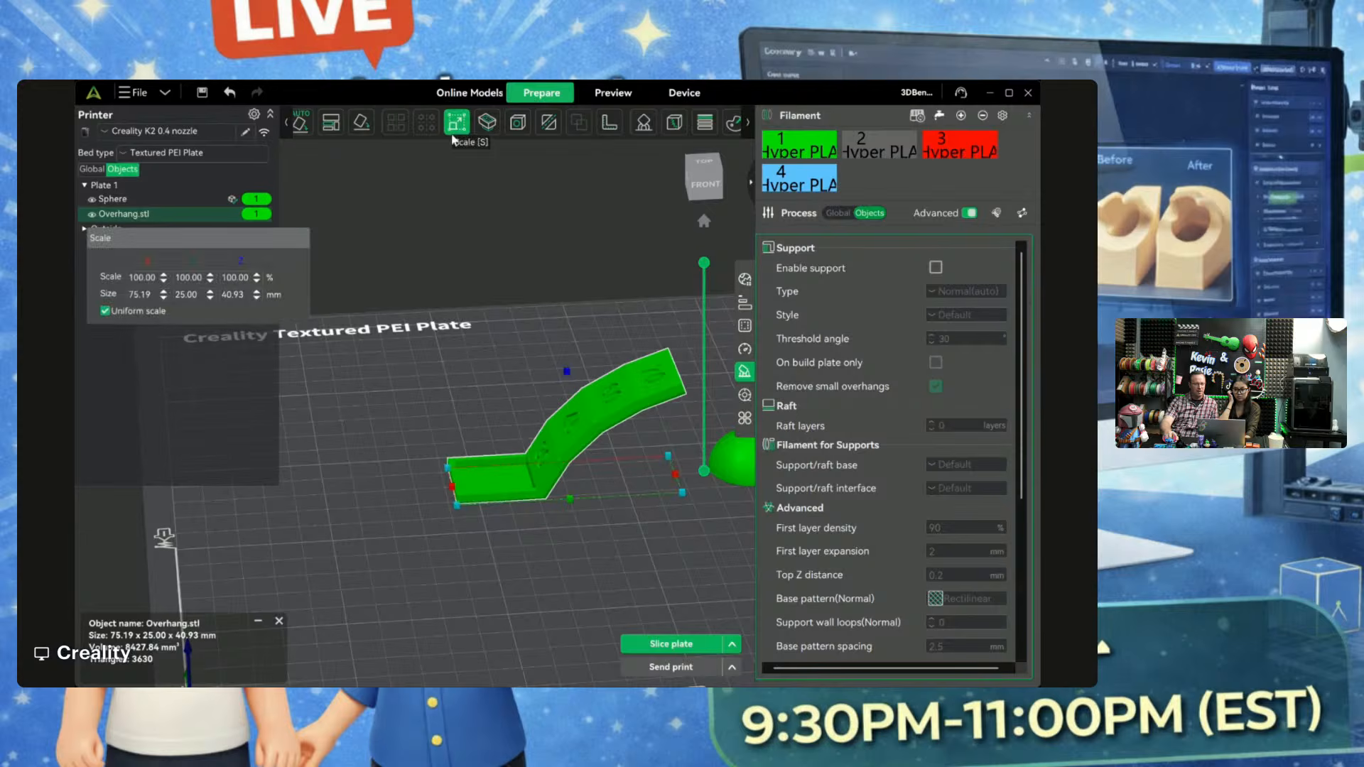
click(432, 513)
click(462, 502)
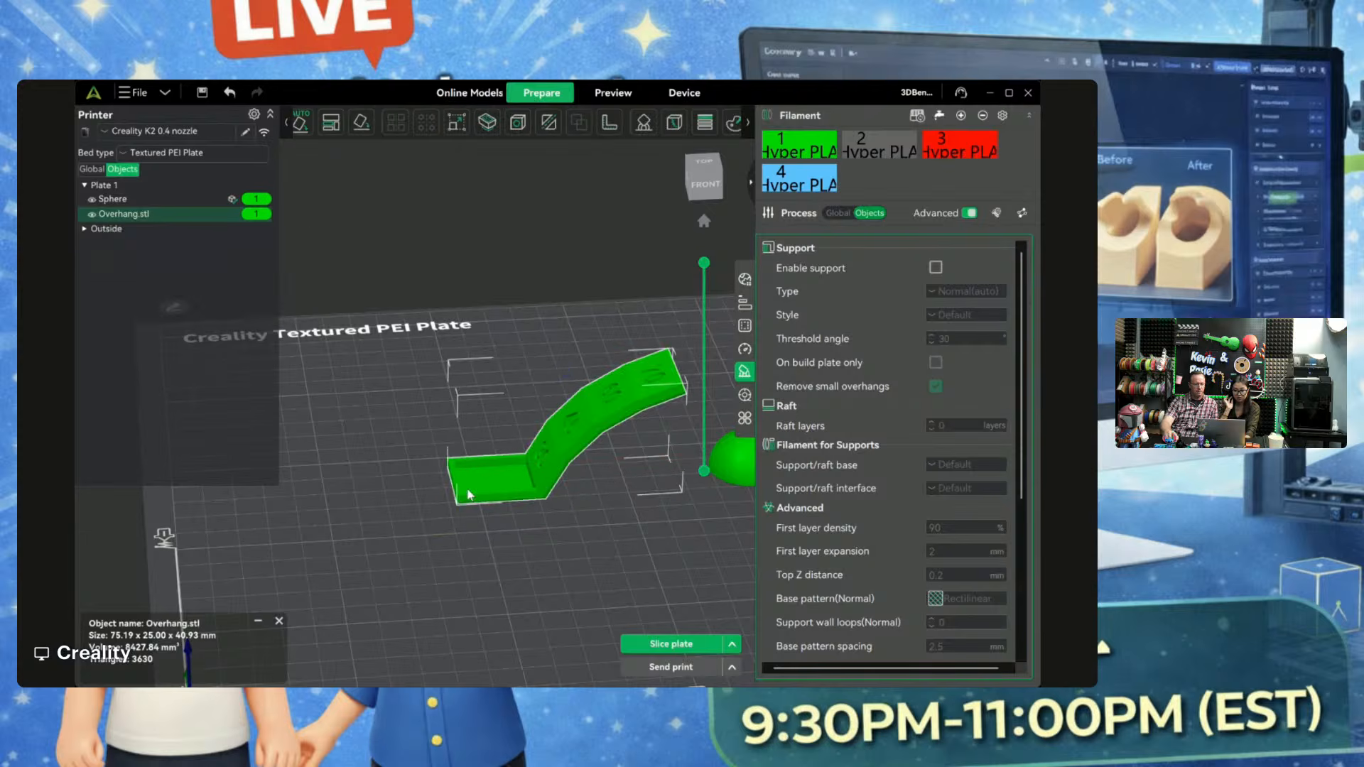
click(456, 122)
drag(463, 505, 428, 555)
scroll(556, 550, down, 3)
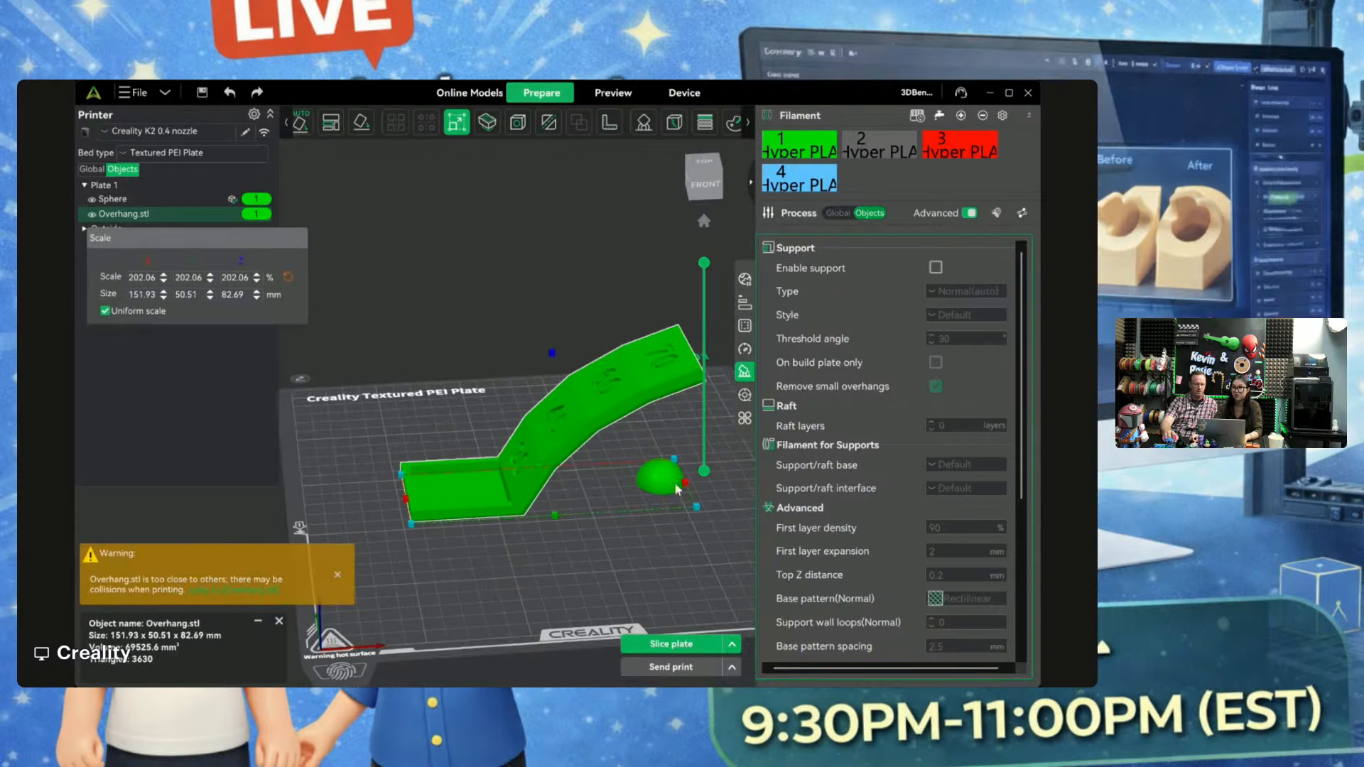
drag(675, 469, 709, 412)
click(623, 541)
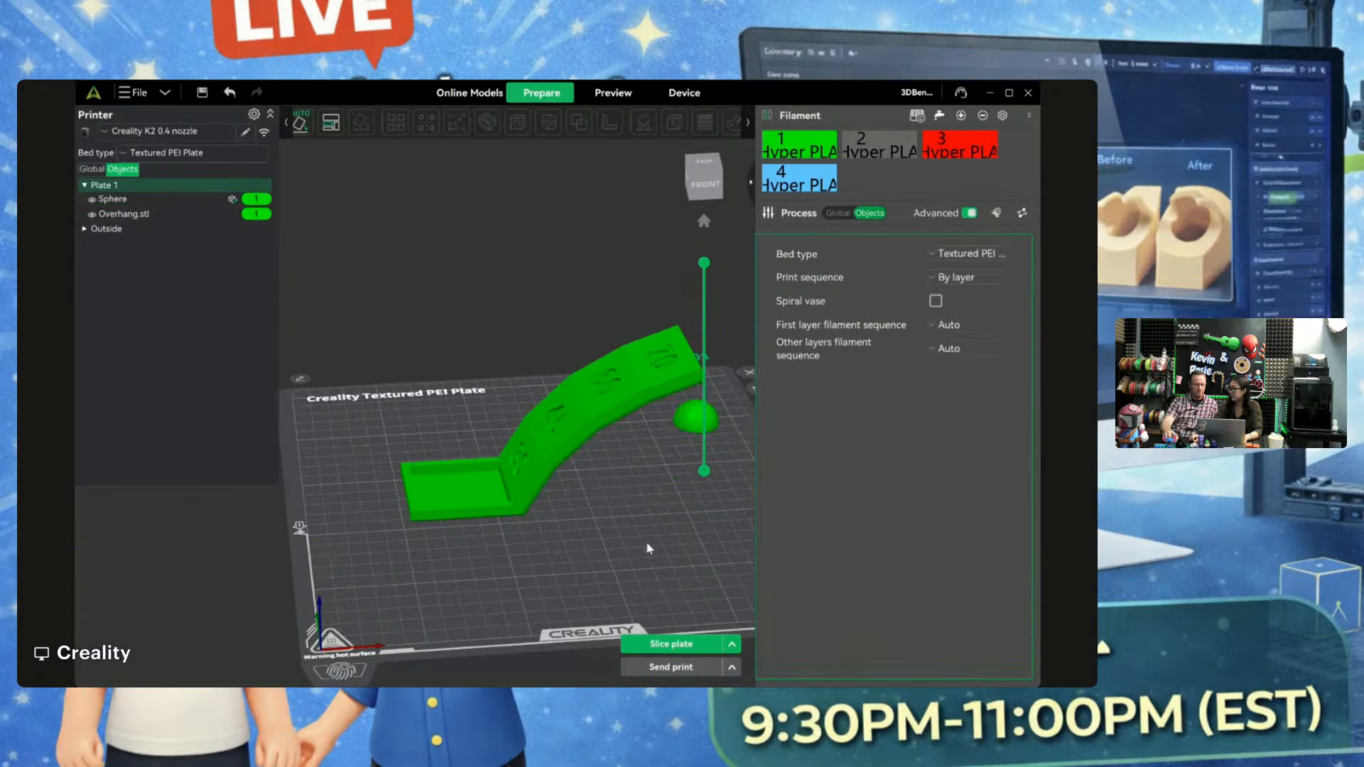
Step: Move the half sphere to the front of the plate and scale it uniformly to about 284%
drag(645, 542, 510, 517)
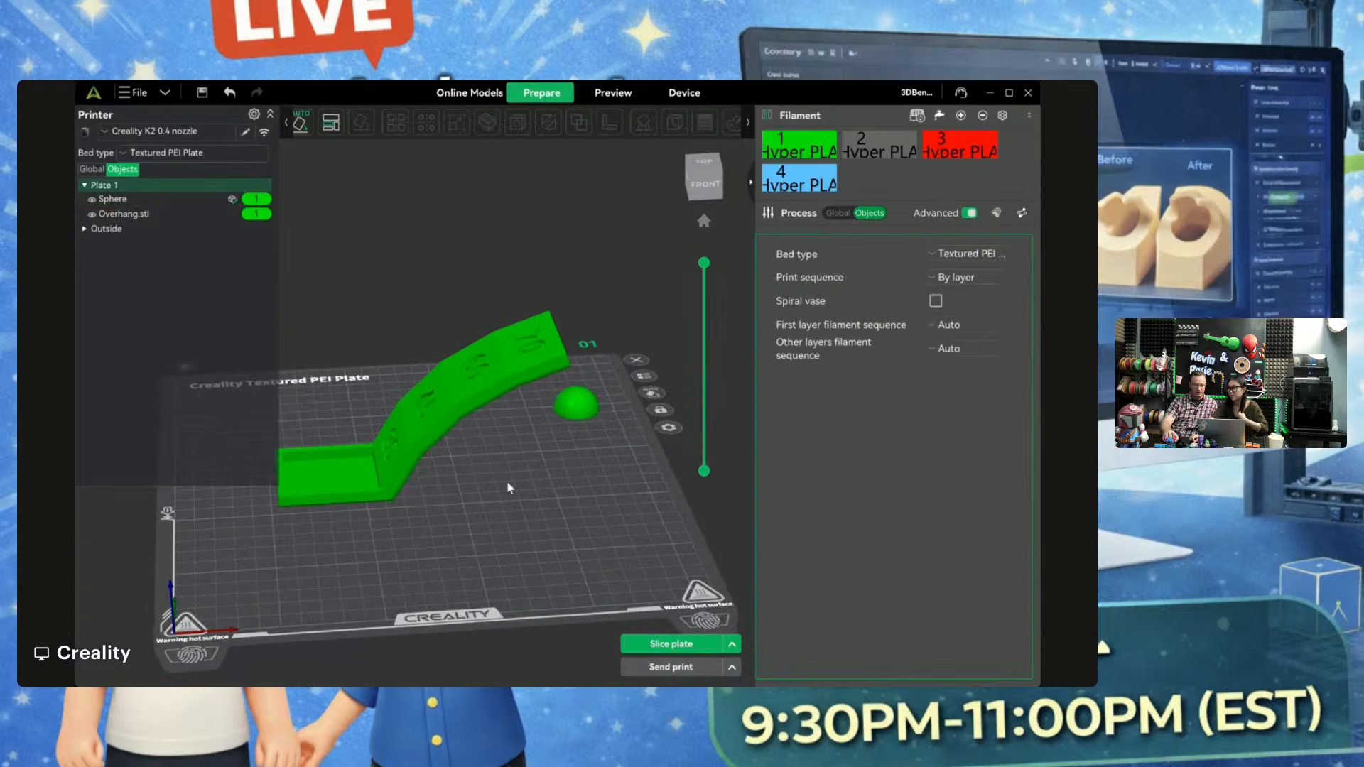
click(383, 466)
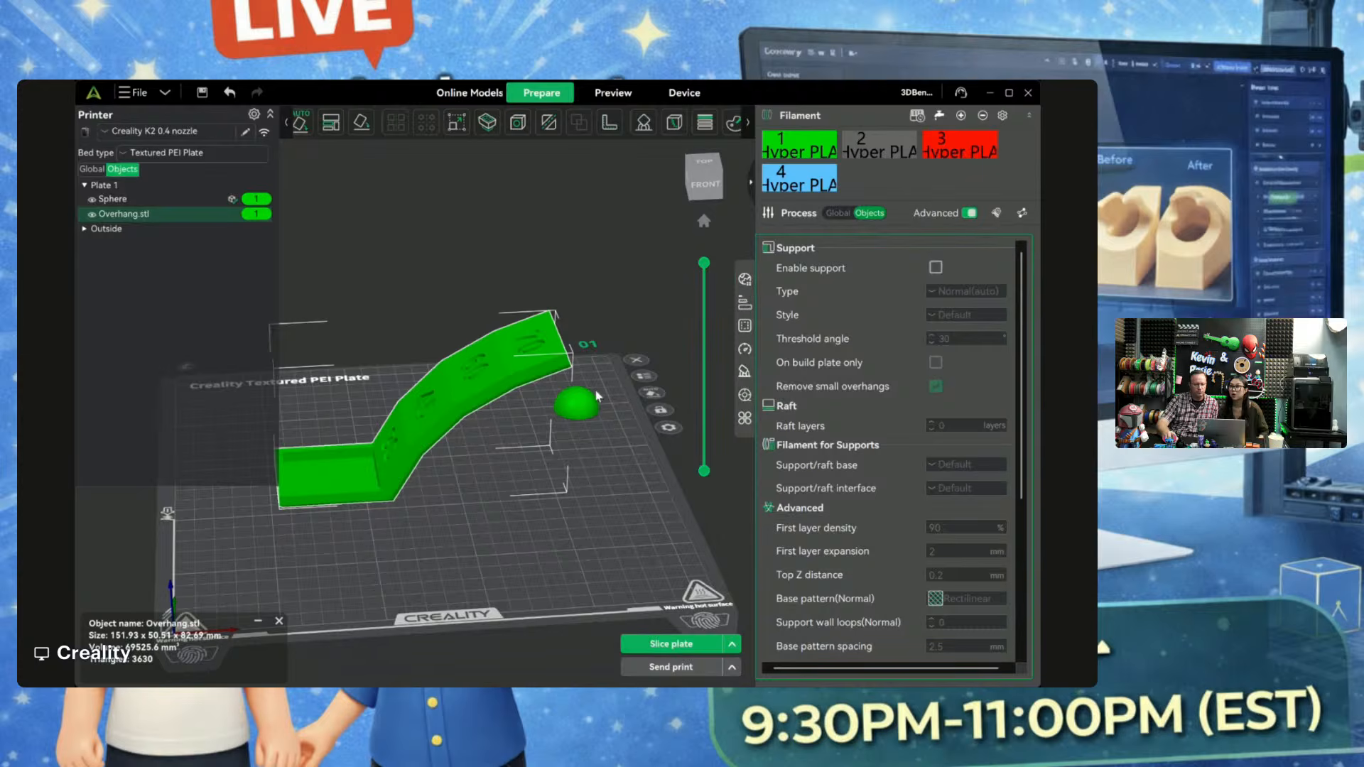
click(585, 410)
drag(585, 409, 547, 534)
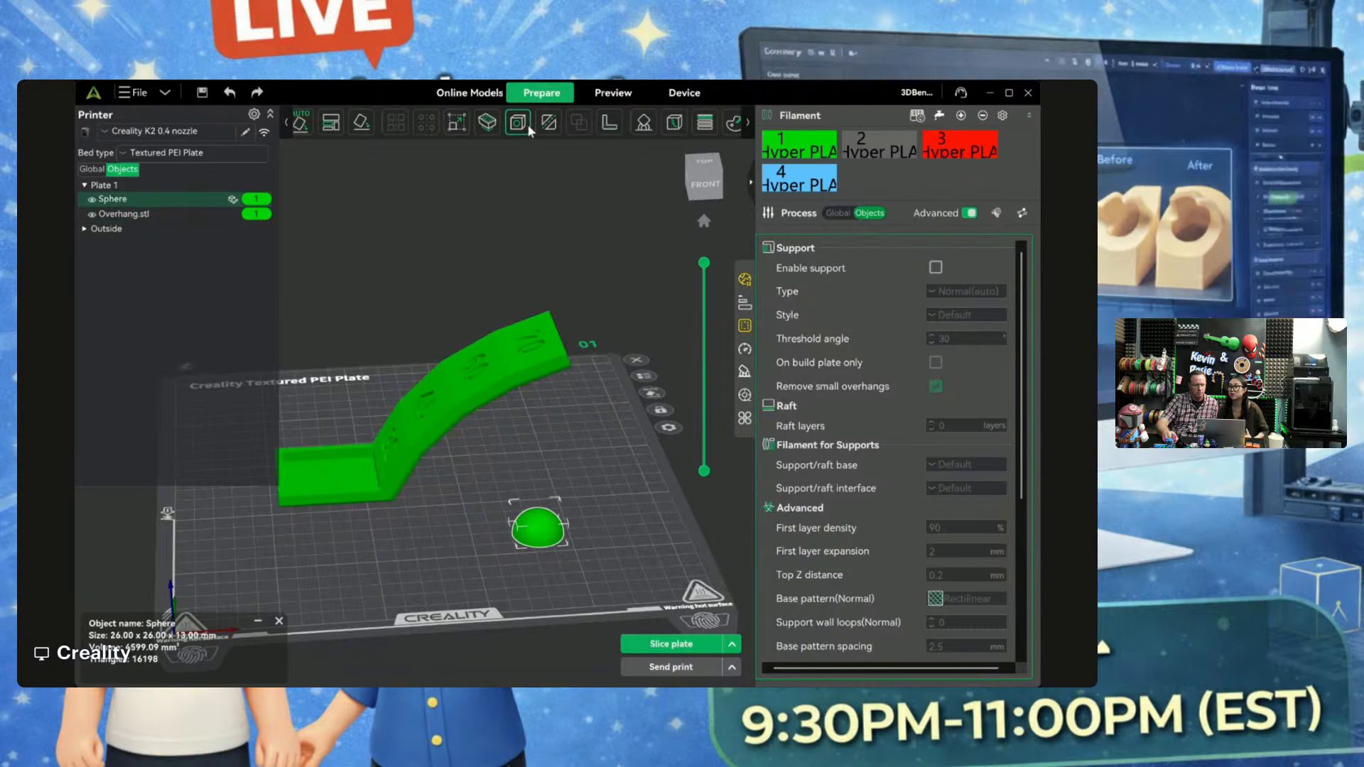
click(458, 125)
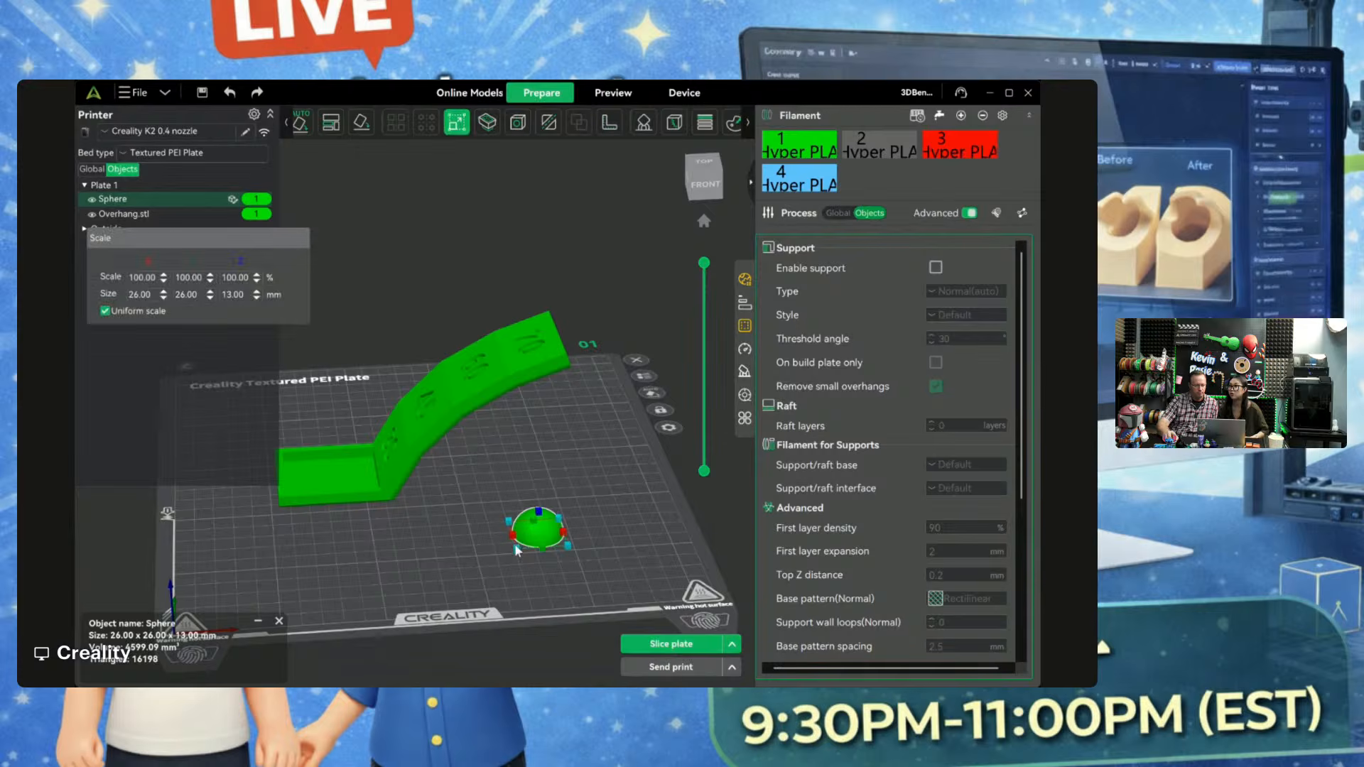
mouse_move(516, 551)
mouse_down()
mouse_move(501, 581)
mouse_move(517, 574)
mouse_up()
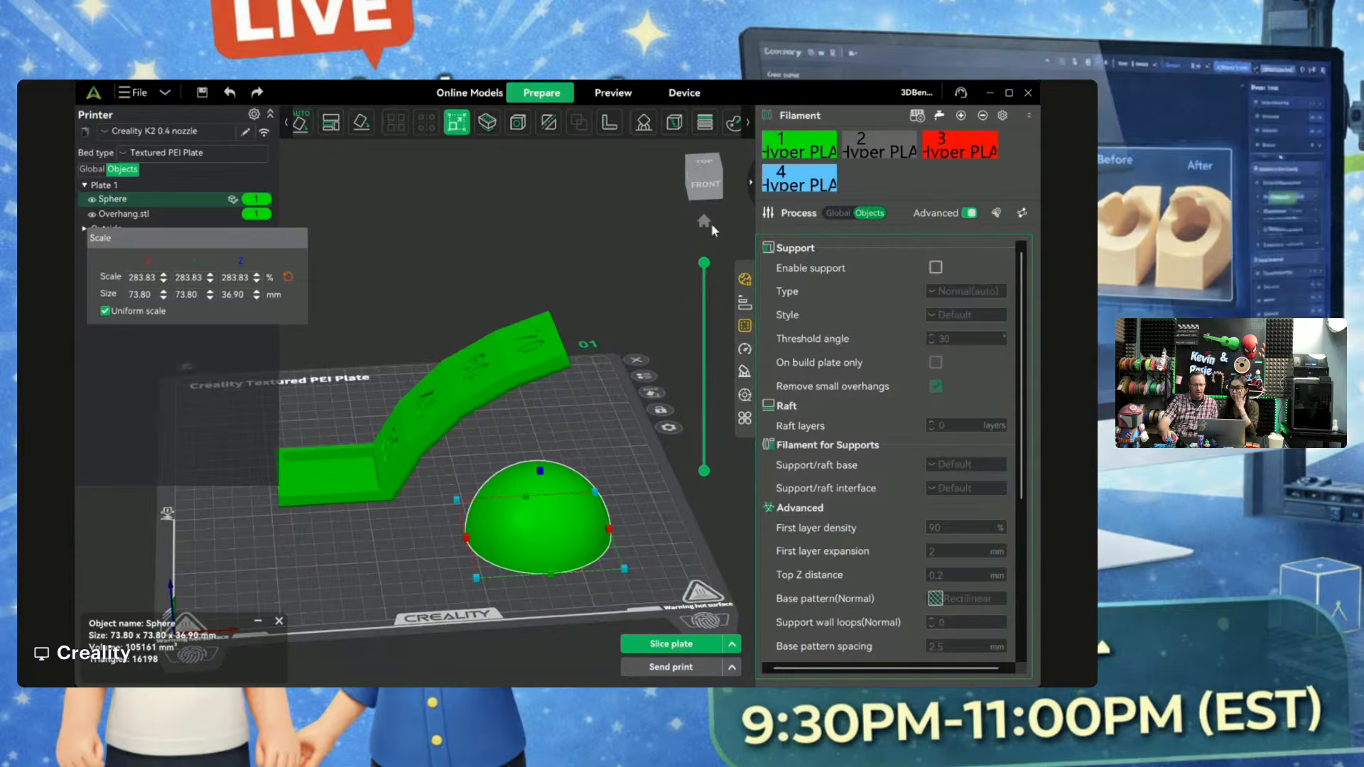
Step: Set the half sphere's wall loops to 3 and its sparse infill density to 8%
click(744, 326)
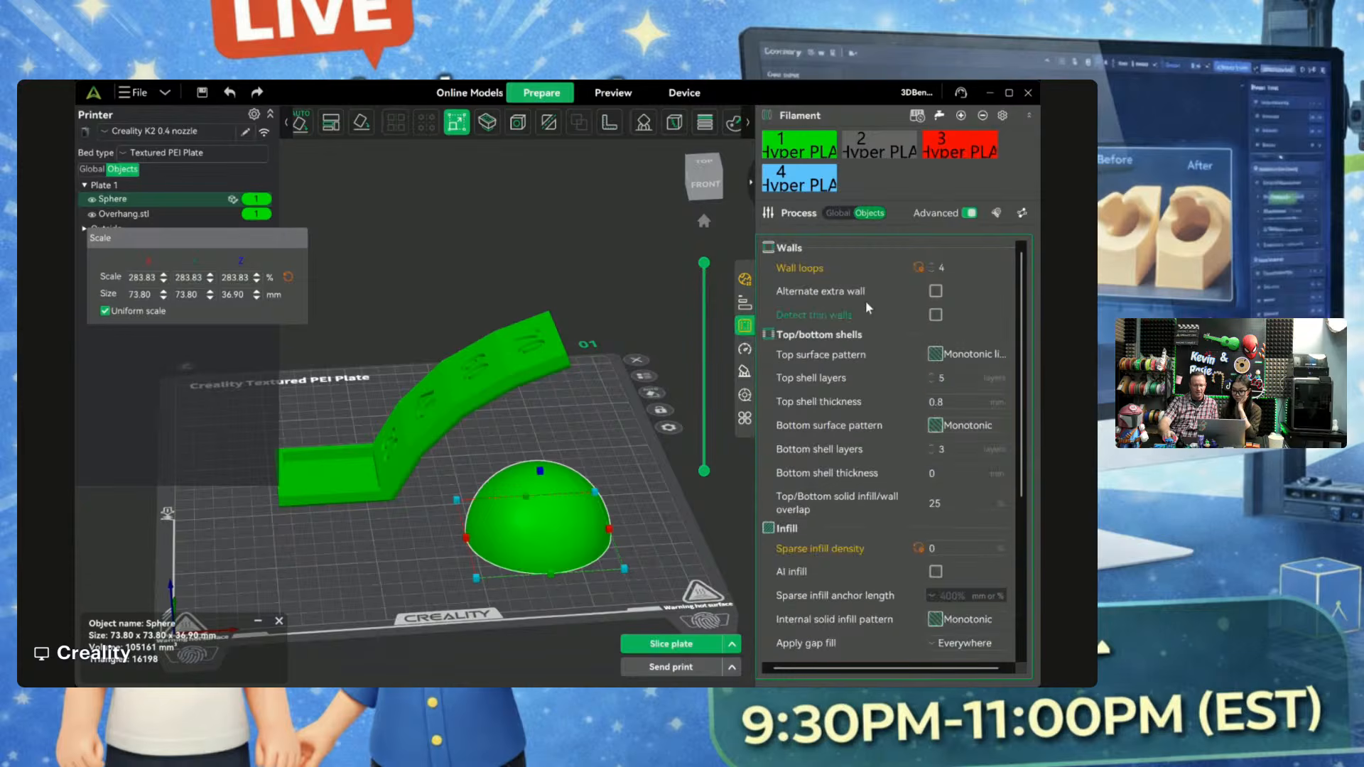
click(931, 272)
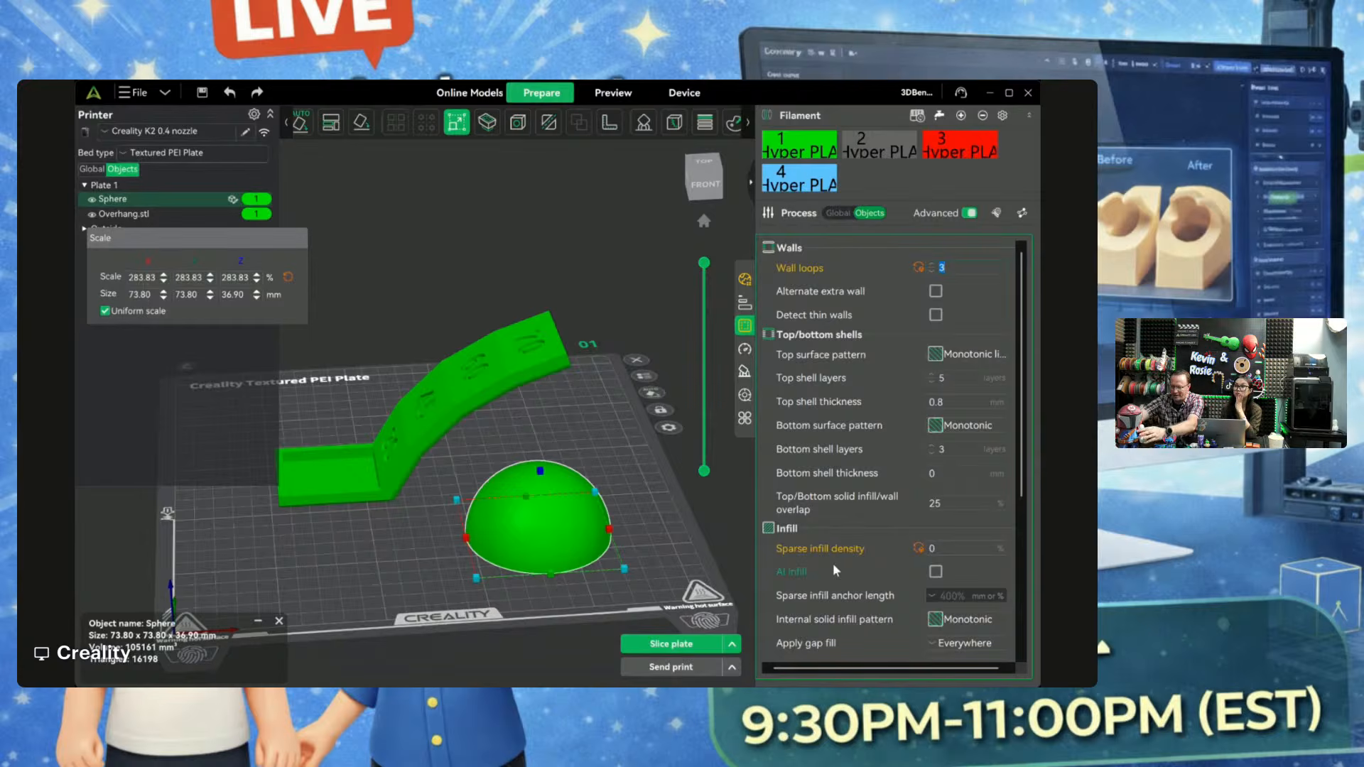
click(944, 552)
text(8)
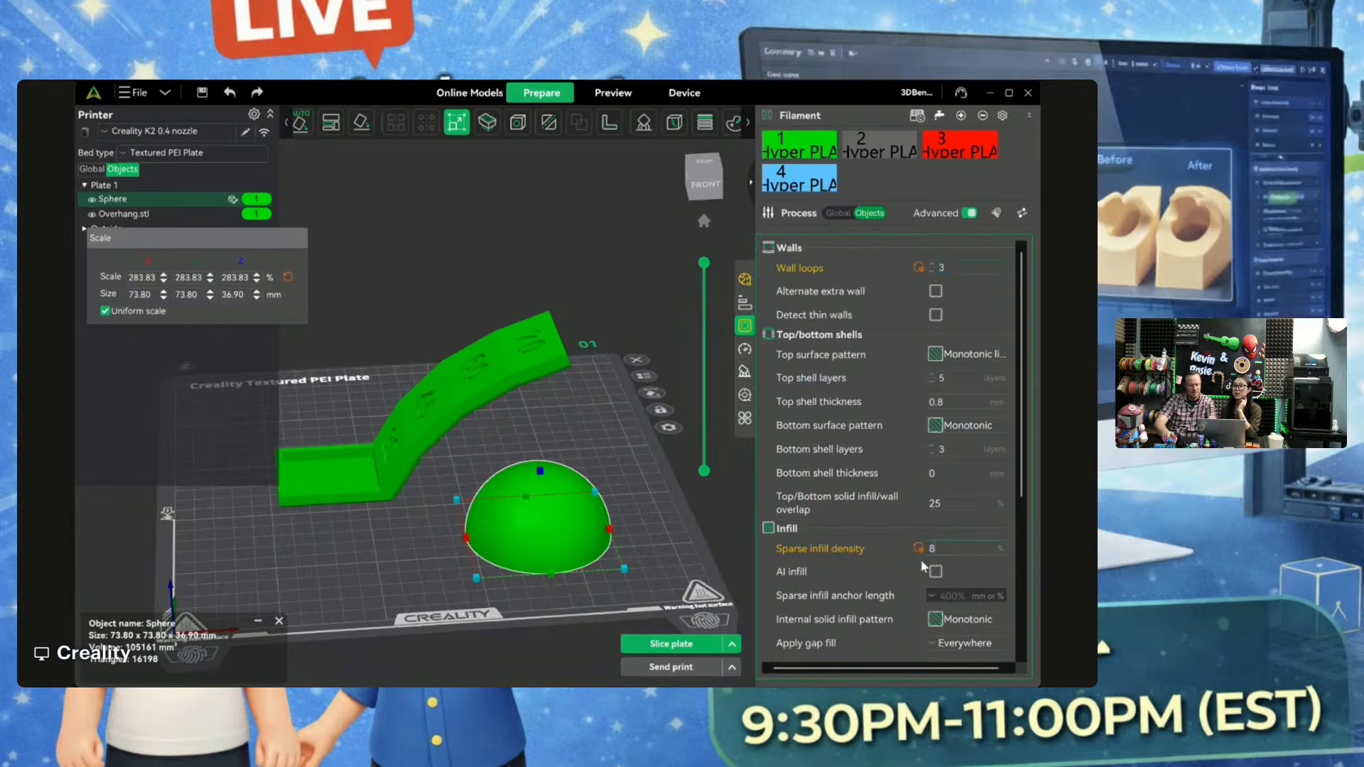
key(Return)
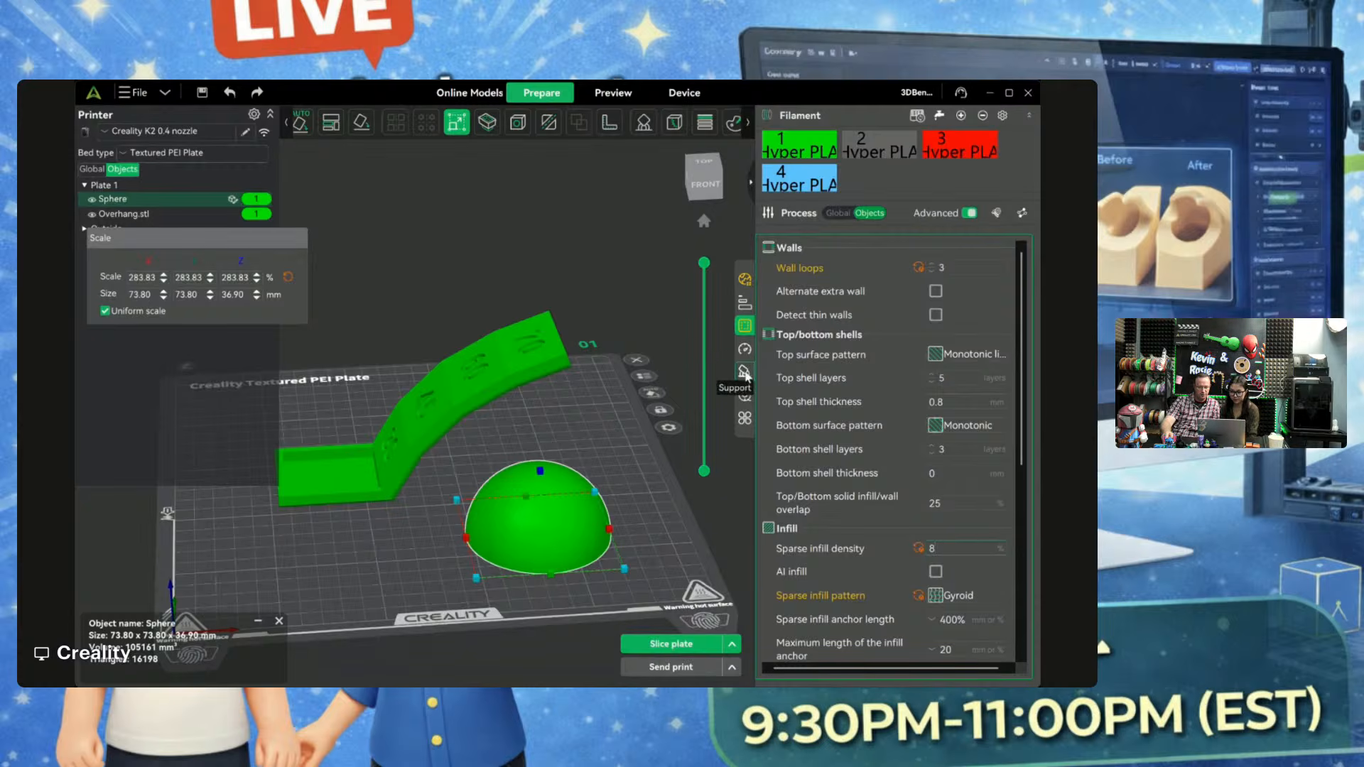
Step: Review the half sphere's seam settings, slice the plate with the Aligned seam position and inspect the seam from the side
click(744, 303)
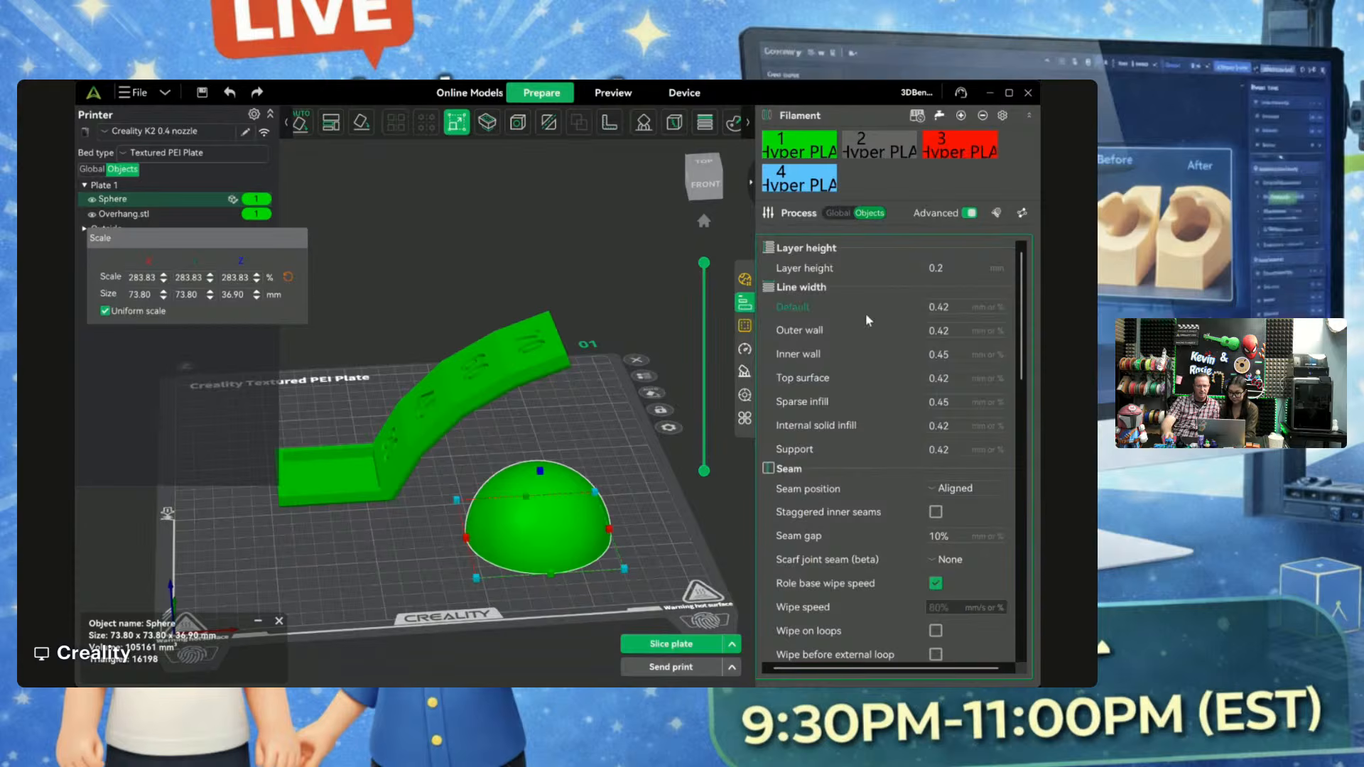
scroll(855, 390, down, 1)
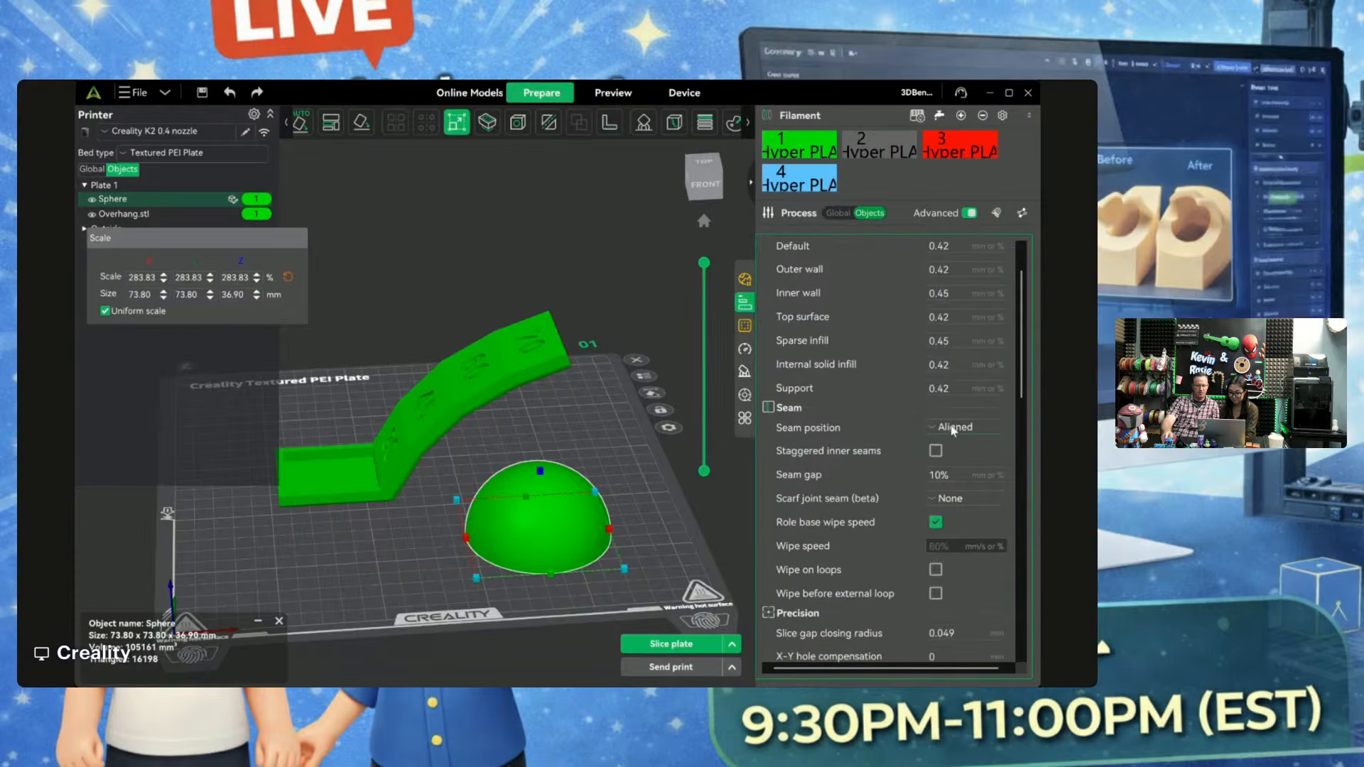
scroll(548, 522, up, 3)
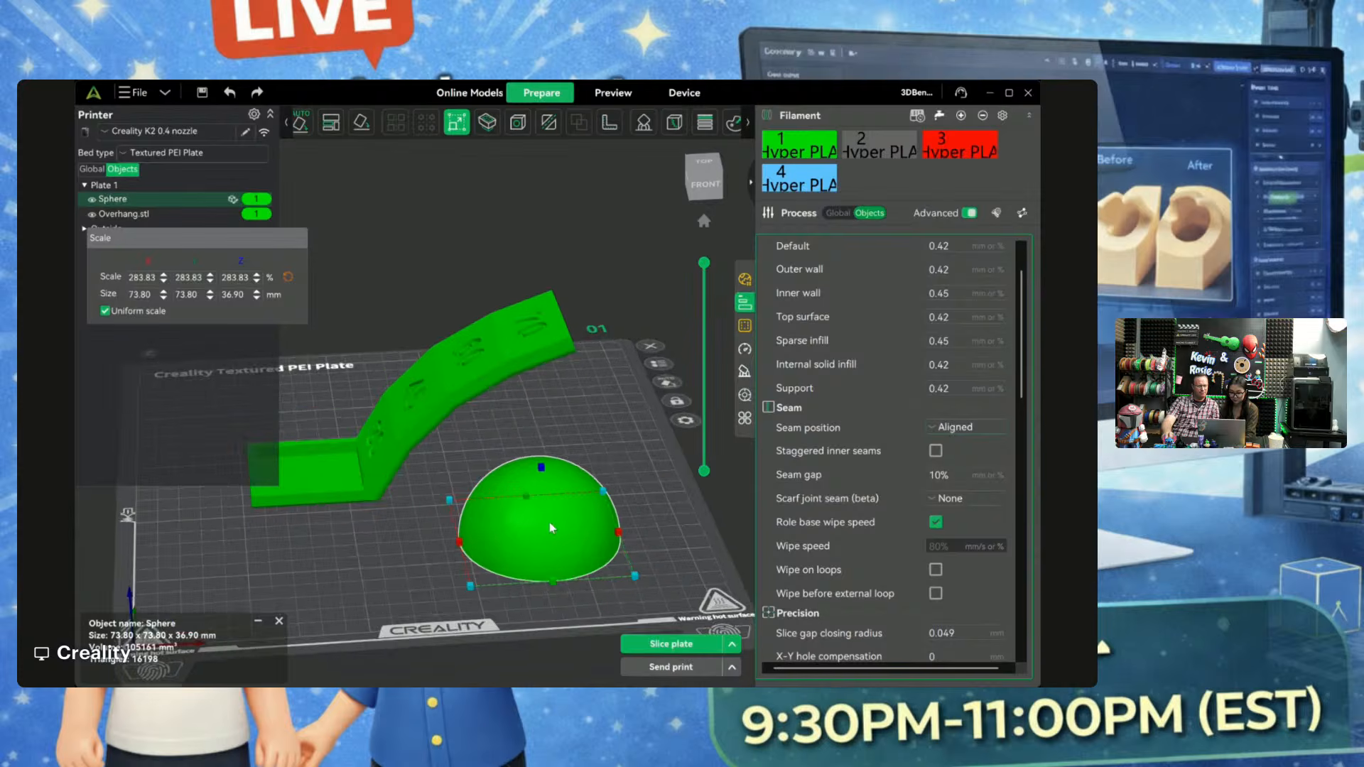
scroll(554, 534, up, 3)
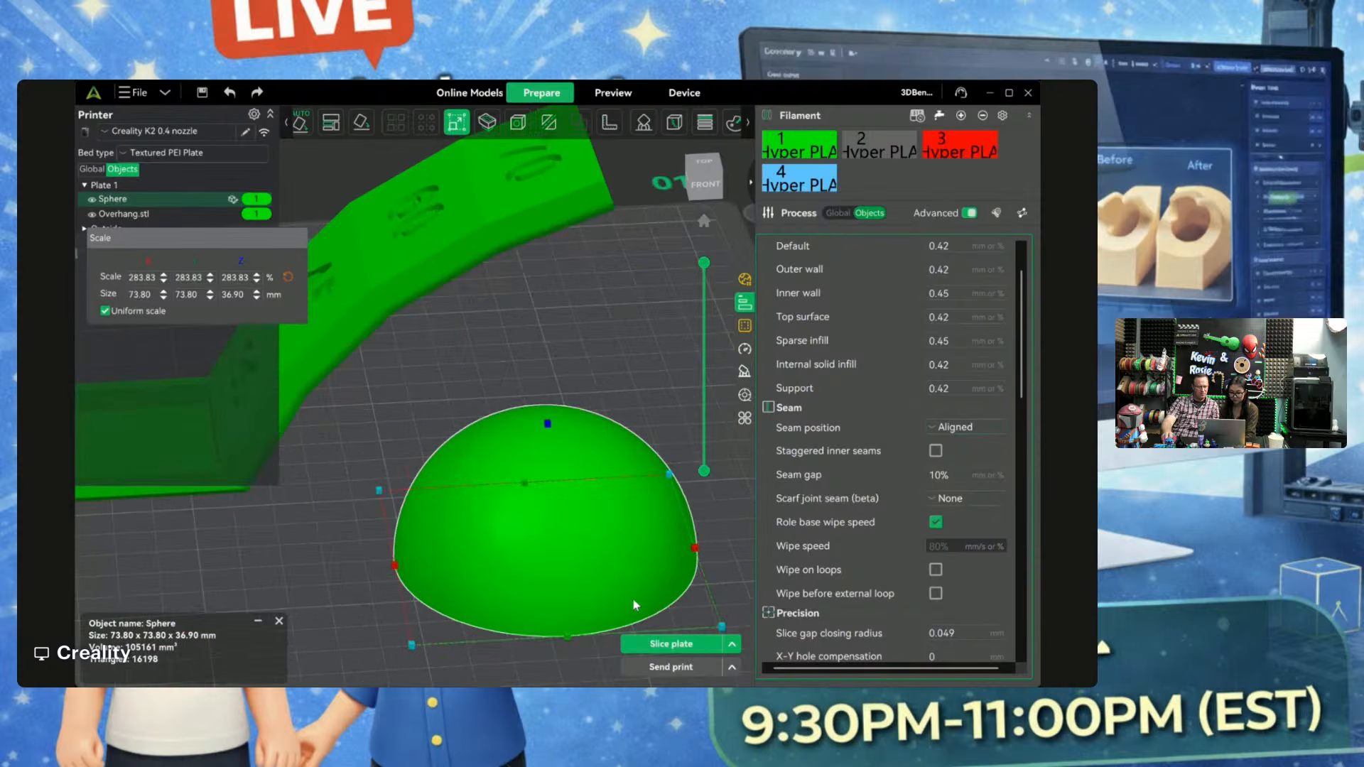
click(671, 644)
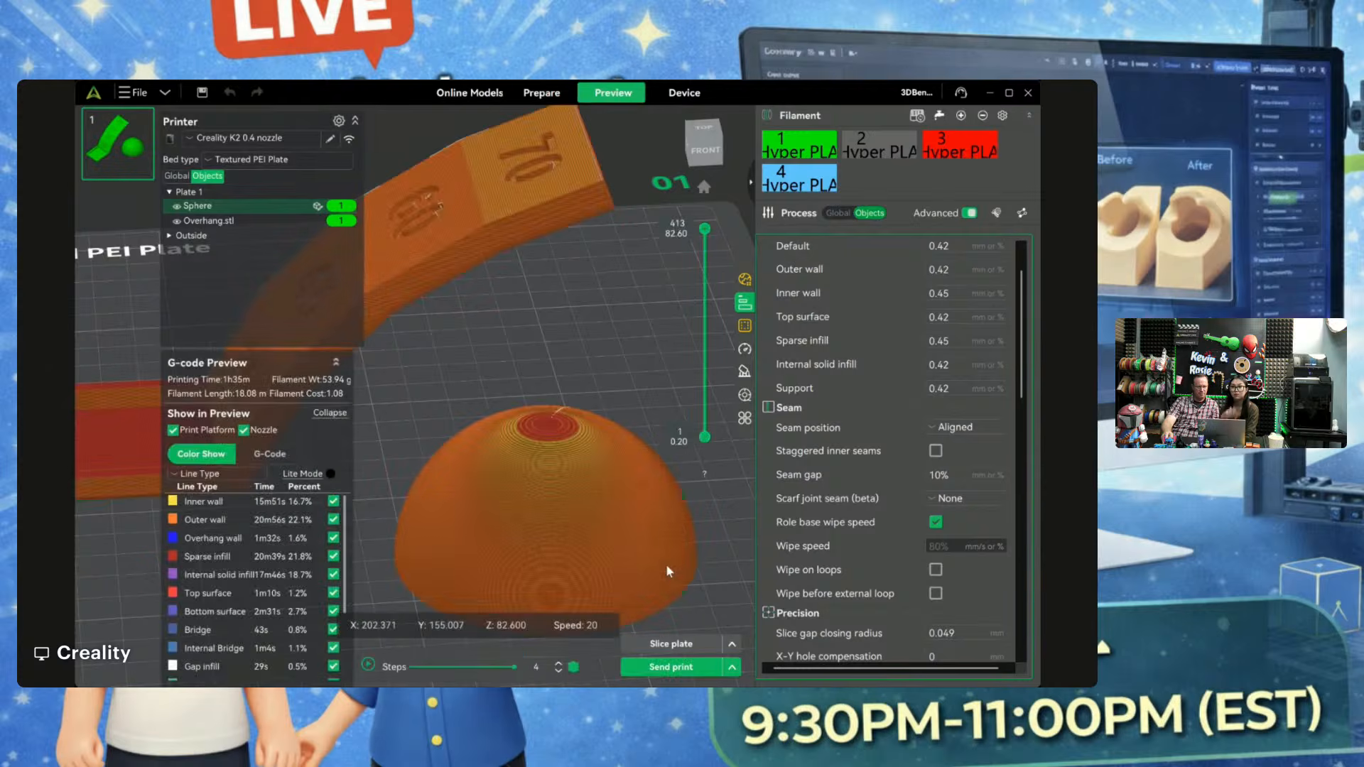
drag(701, 554, 670, 549)
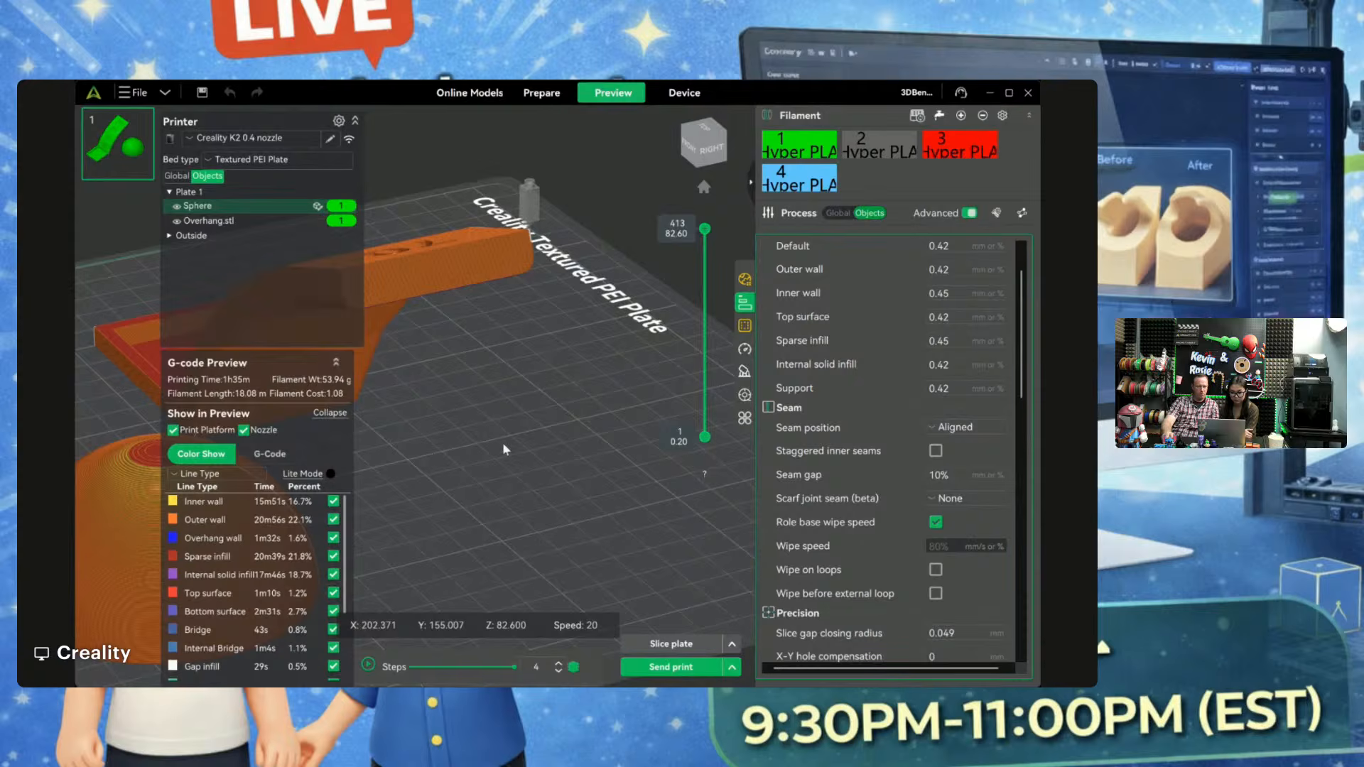
right_drag(504, 445, 731, 462)
right_drag(536, 496, 655, 470)
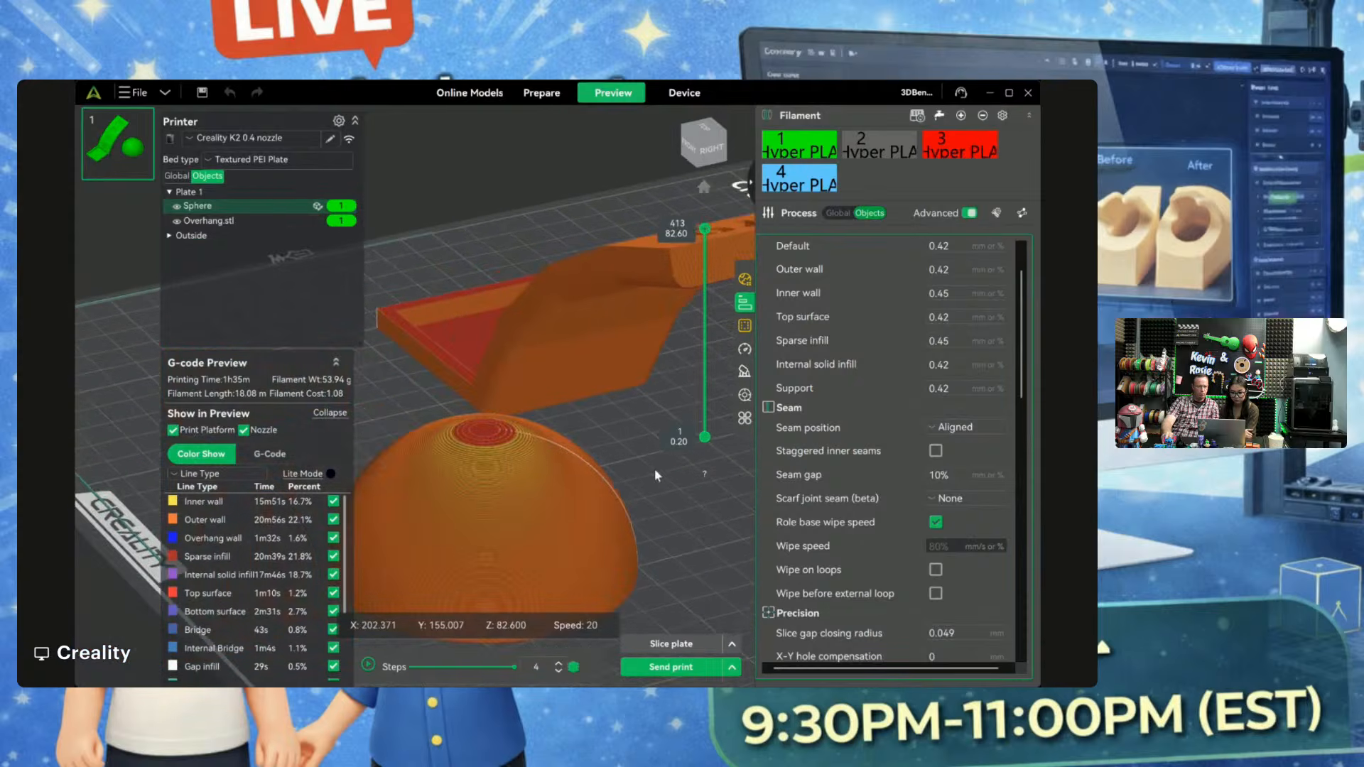
drag(658, 540, 646, 507)
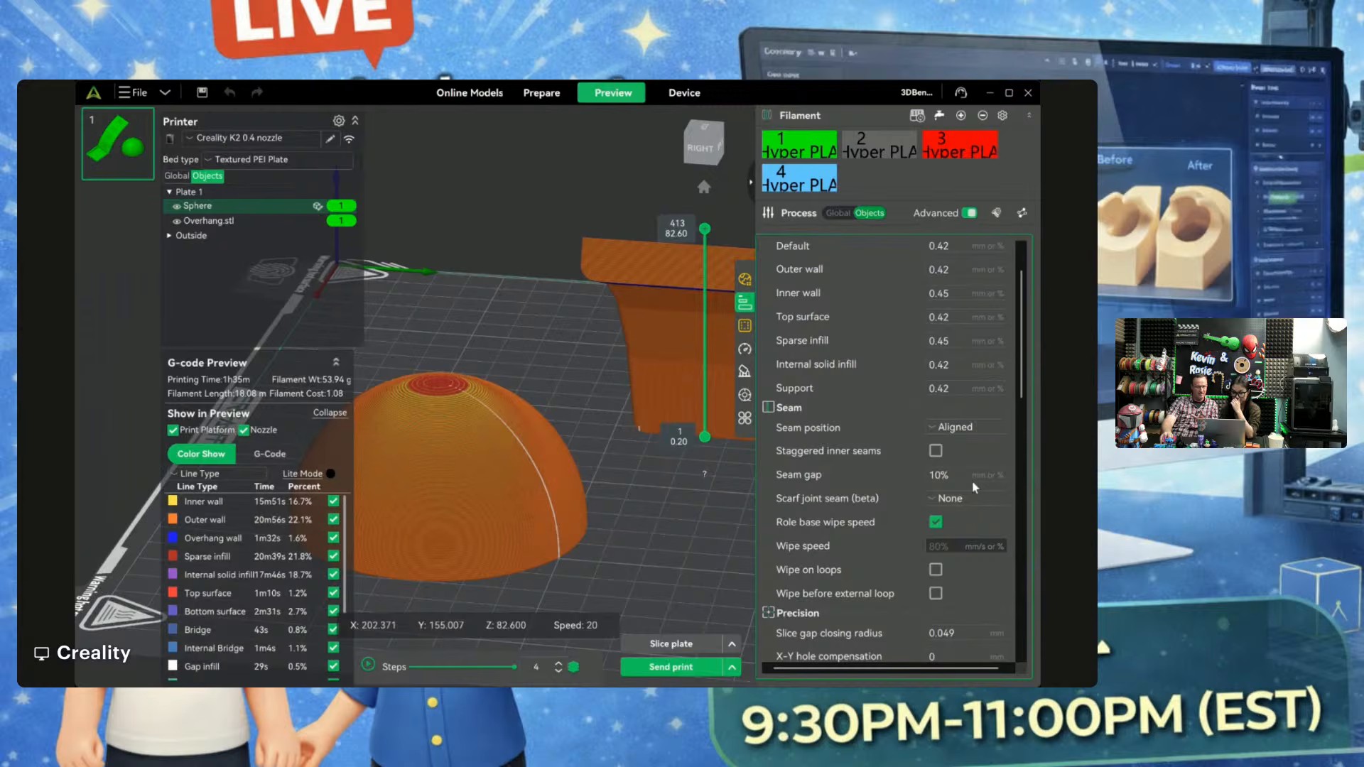
Step: Set the half sphere's seam position to Random, slice the plate again and inspect its surface
click(963, 507)
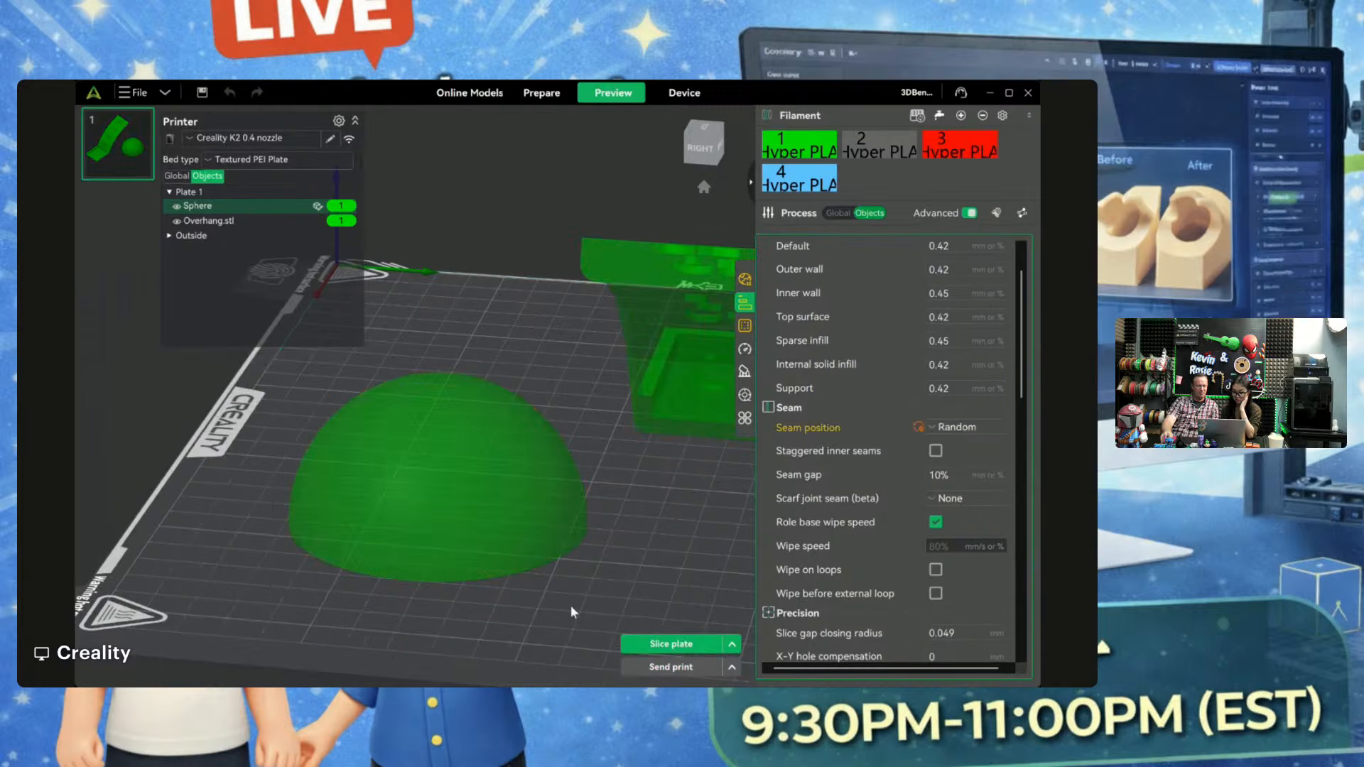
click(621, 649)
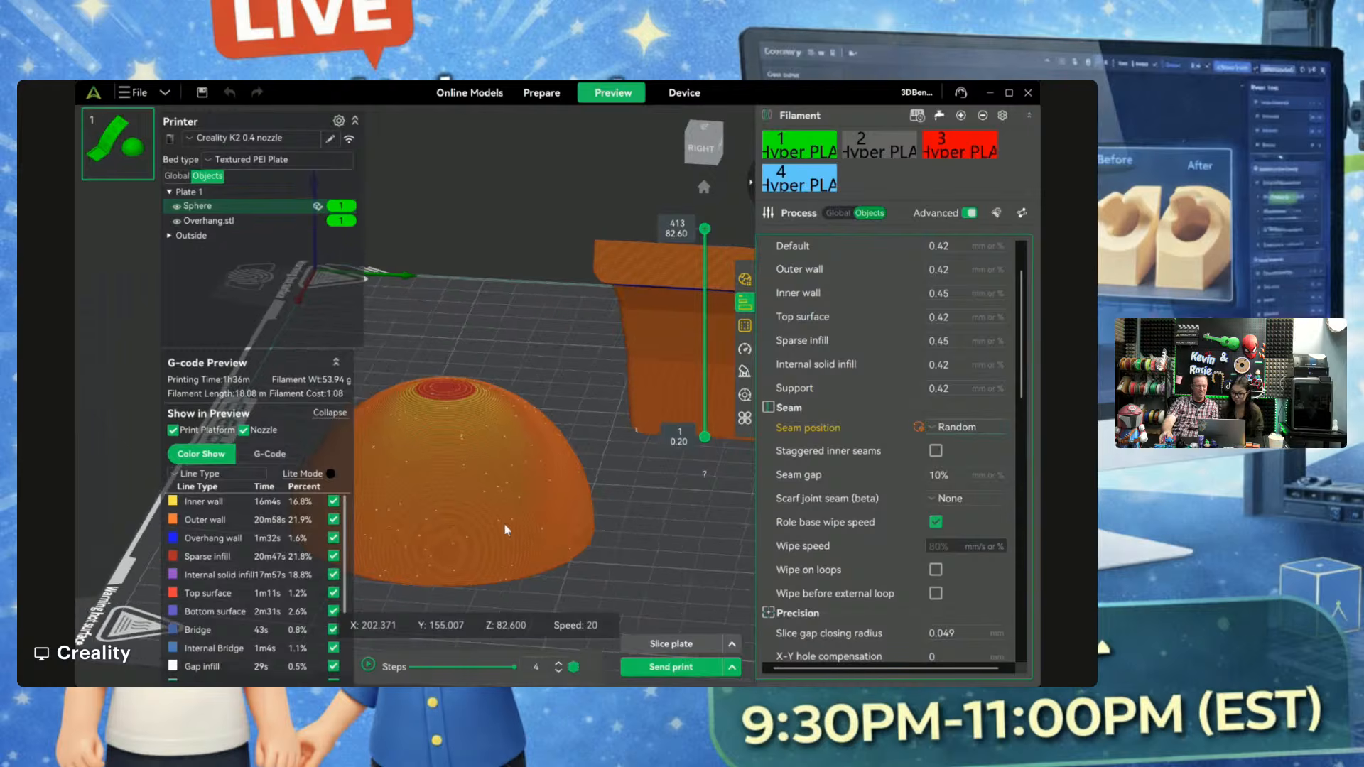
mouse_move(504, 523)
mouse_down()
mouse_move(531, 517)
mouse_move(504, 521)
mouse_up()
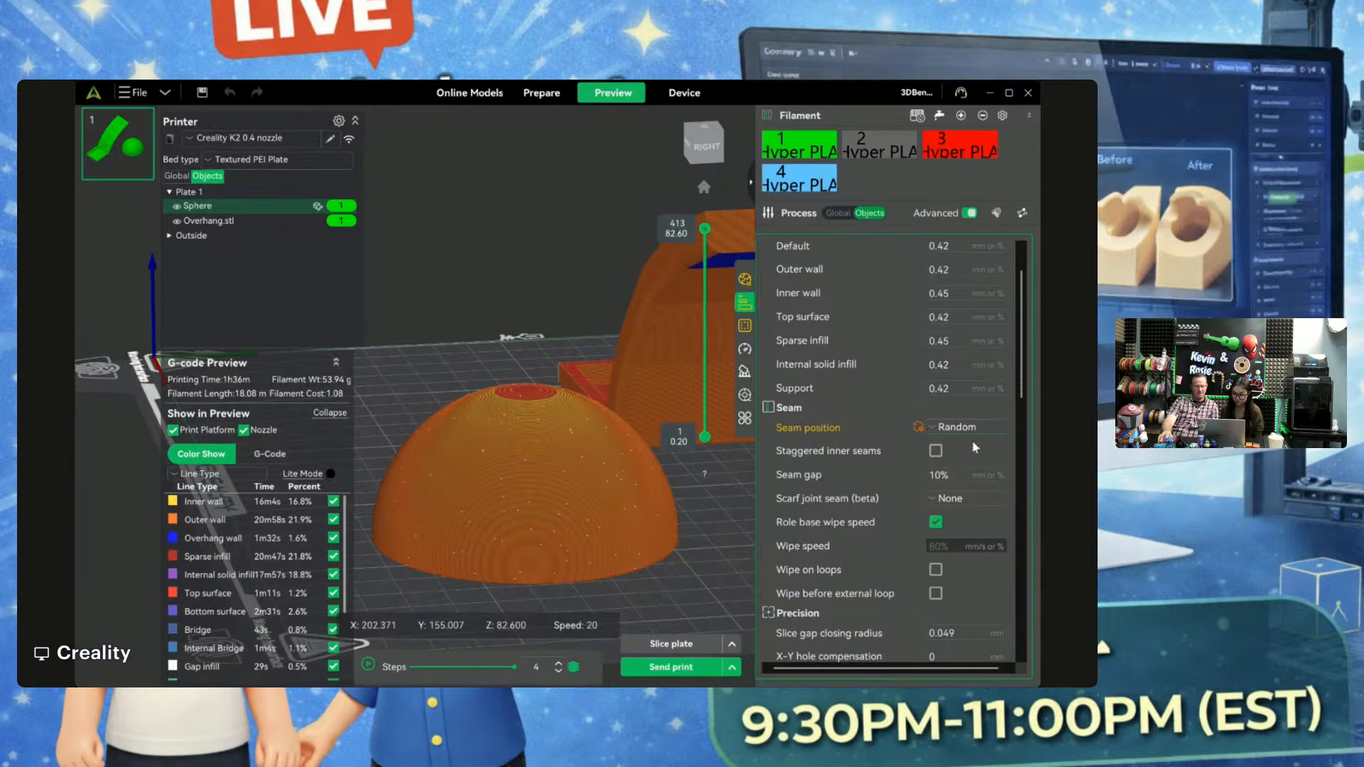
Step: Set the half sphere's seam position to Back, slice the plate again and inspect the seam from the back and front
click(940, 495)
click(700, 645)
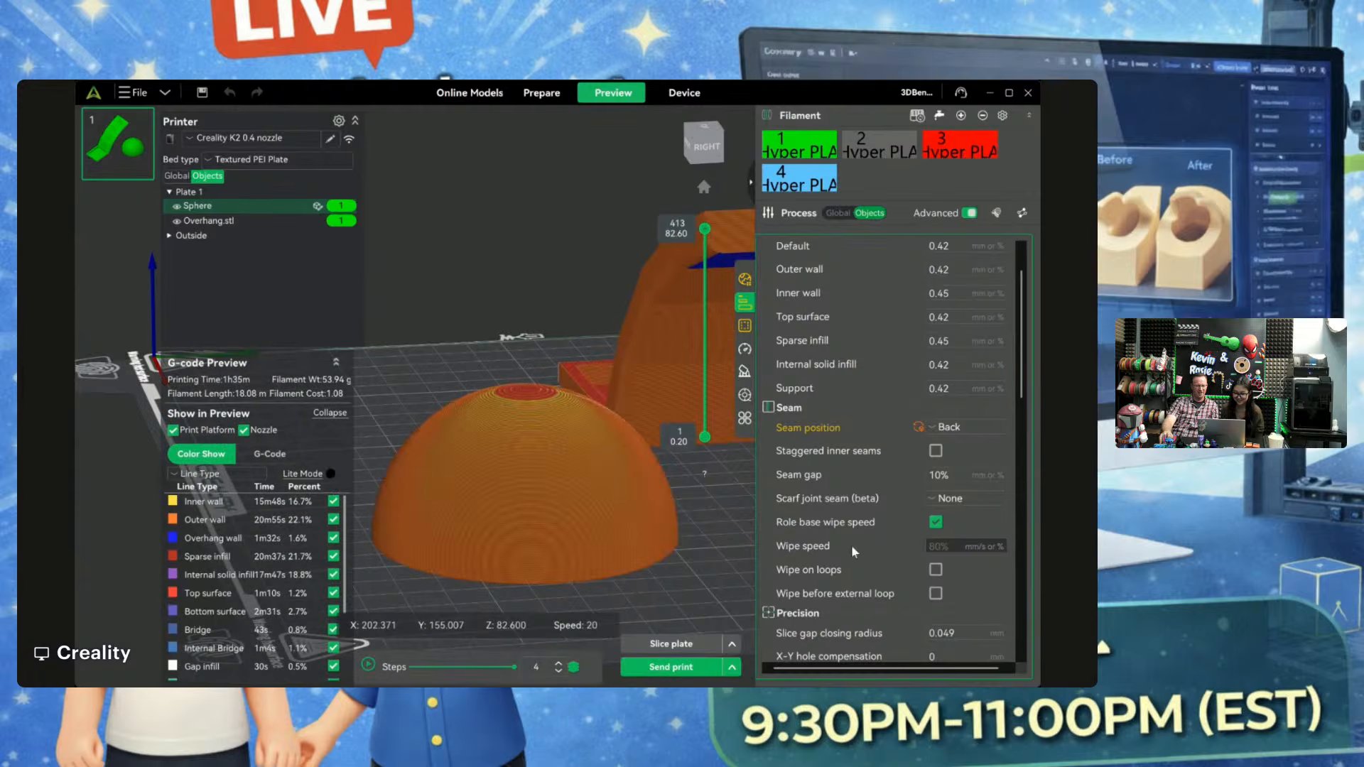
drag(698, 540, 668, 543)
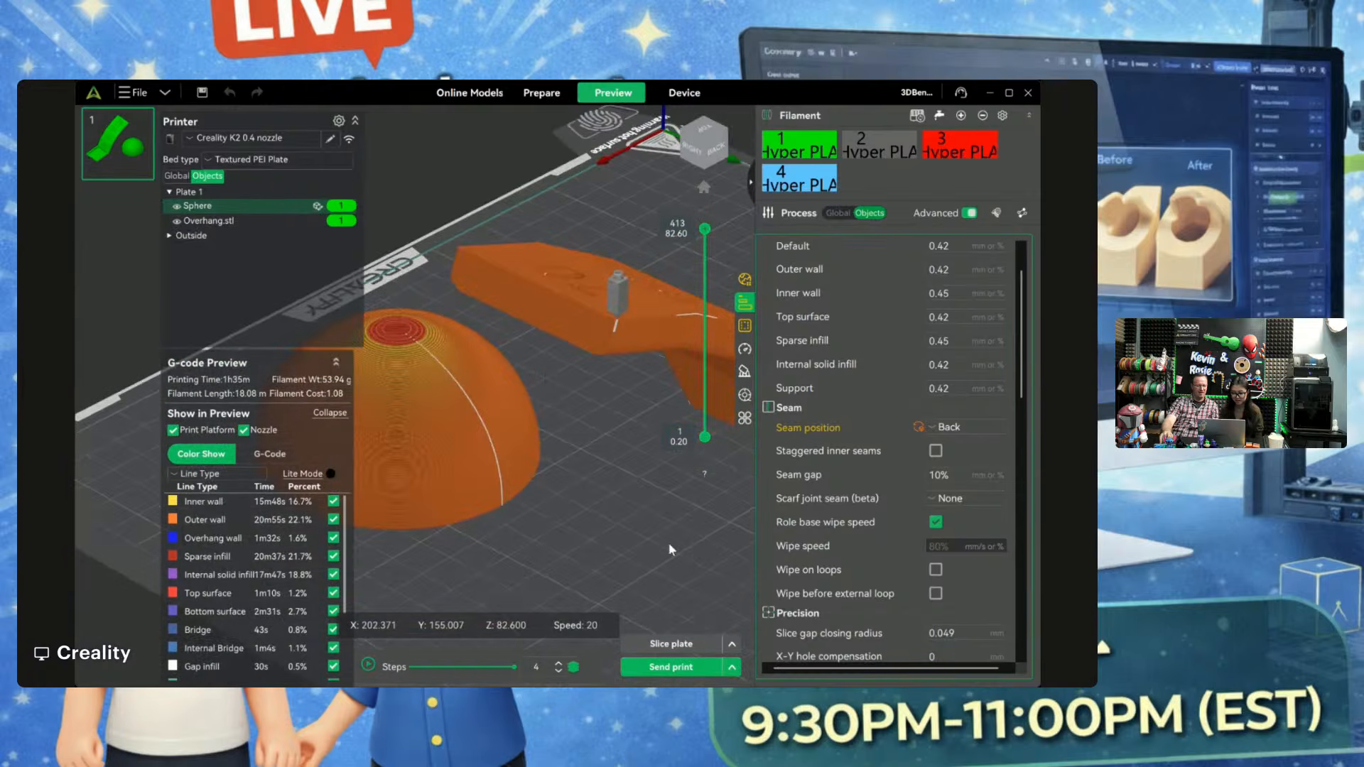
drag(460, 398, 524, 519)
right_drag(524, 512, 353, 407)
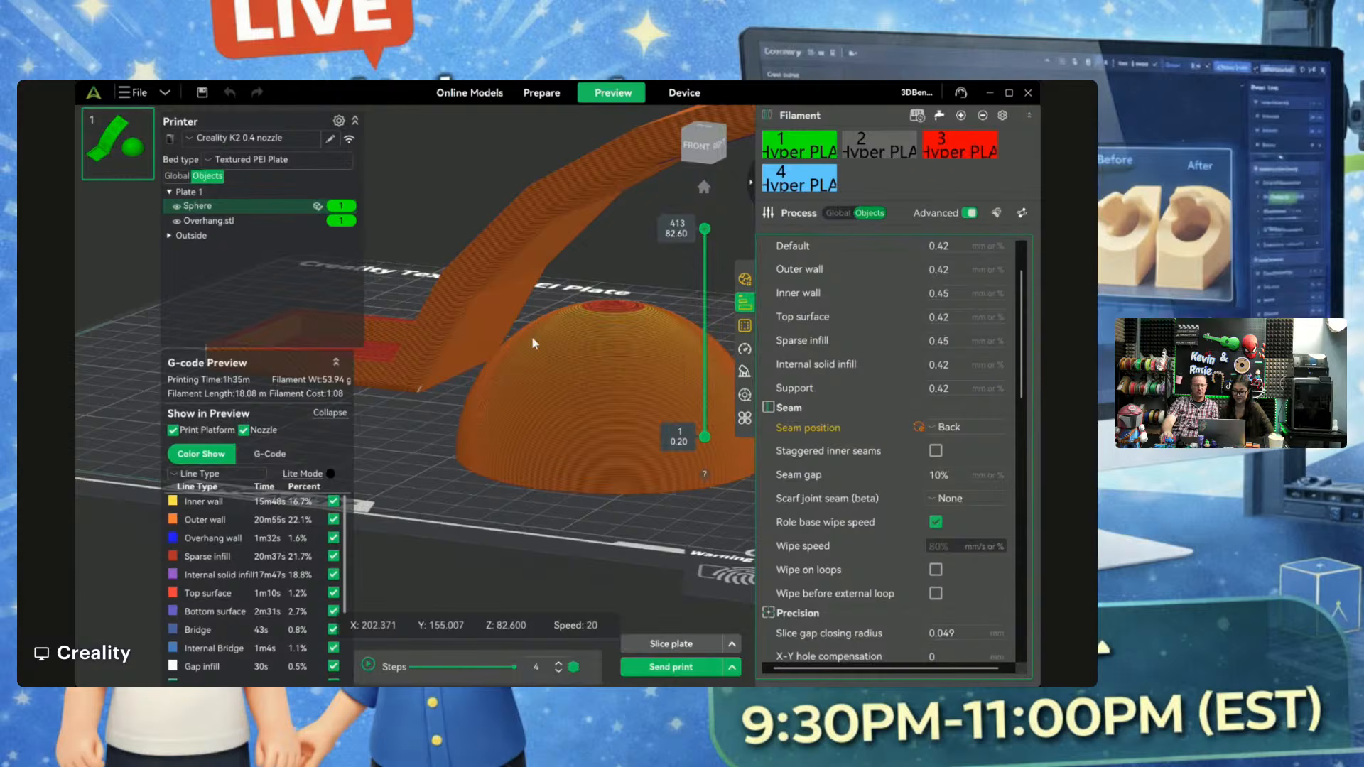
scroll(531, 337, down, 4)
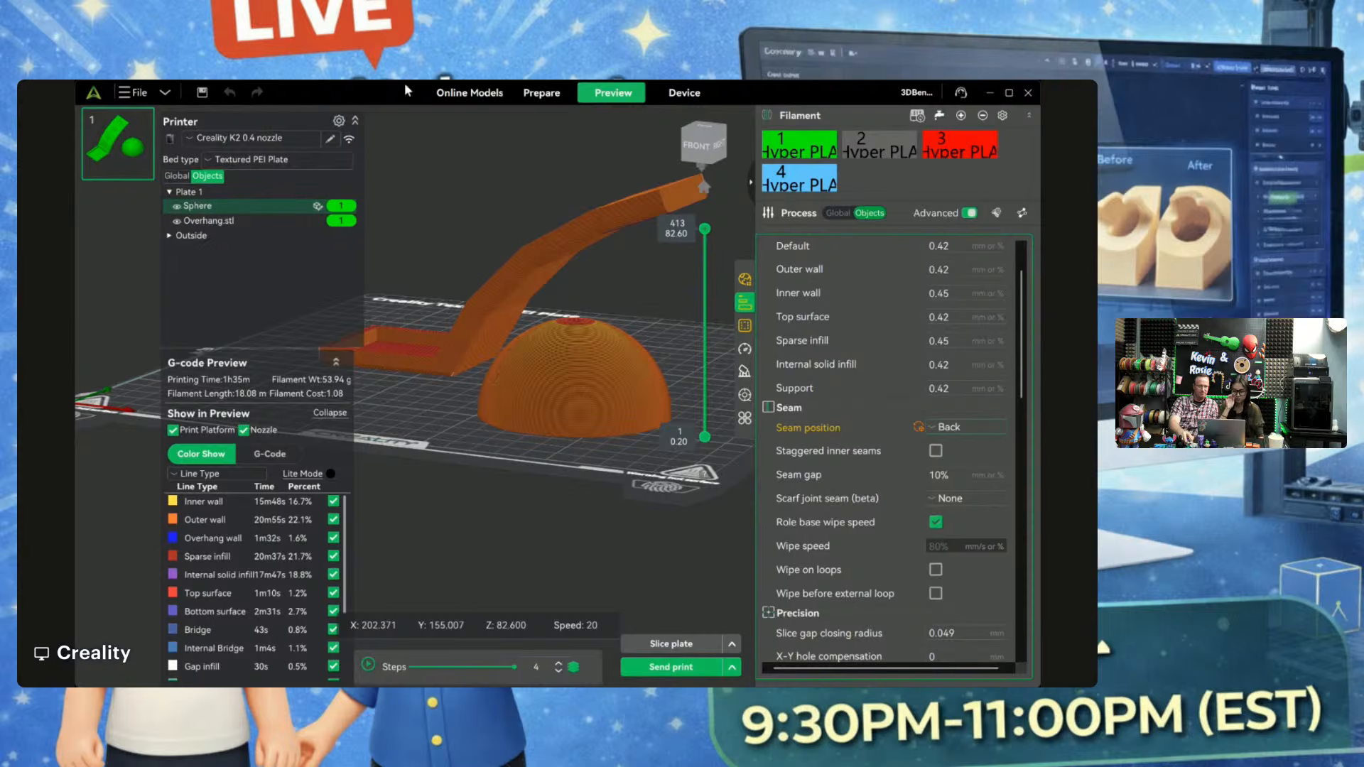
Step: Return to model preparation and delete the half sphere from the plate
click(512, 95)
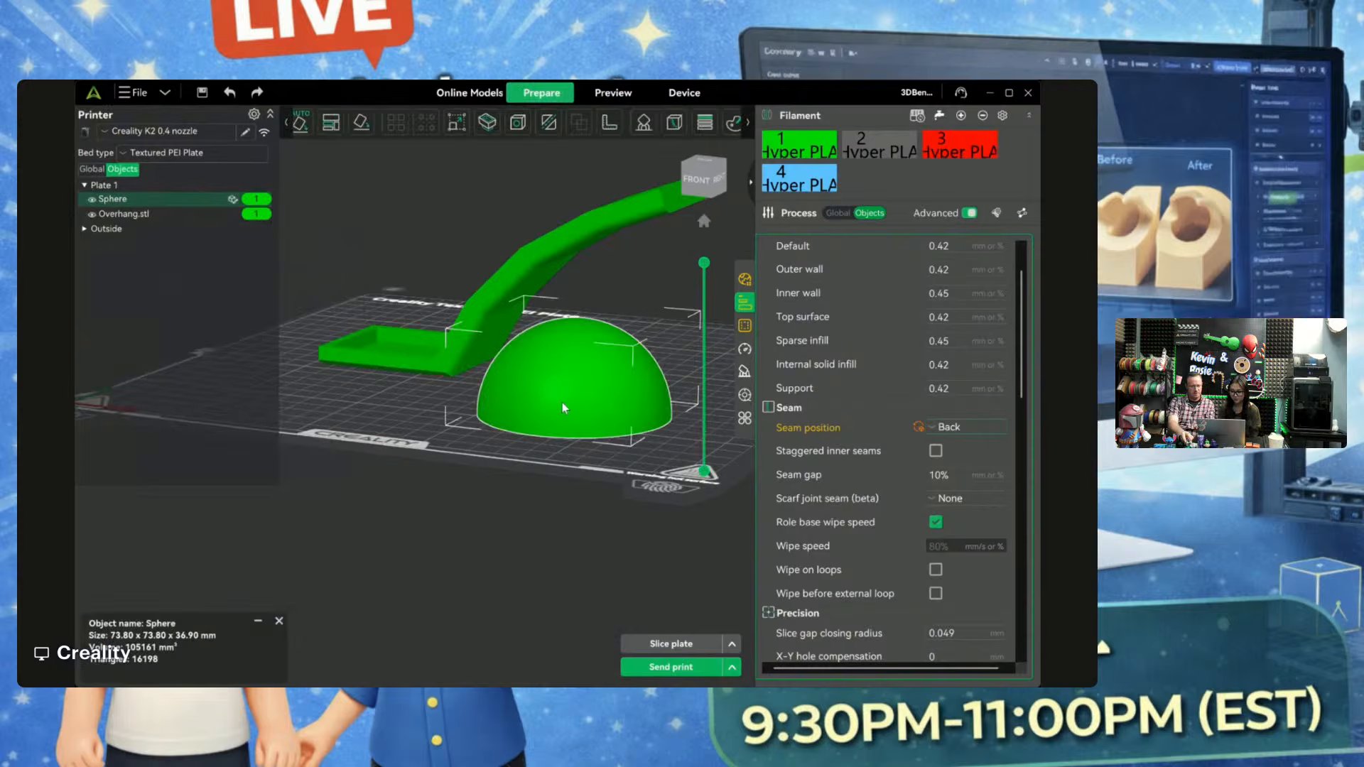
key(Delete)
drag(566, 384, 587, 373)
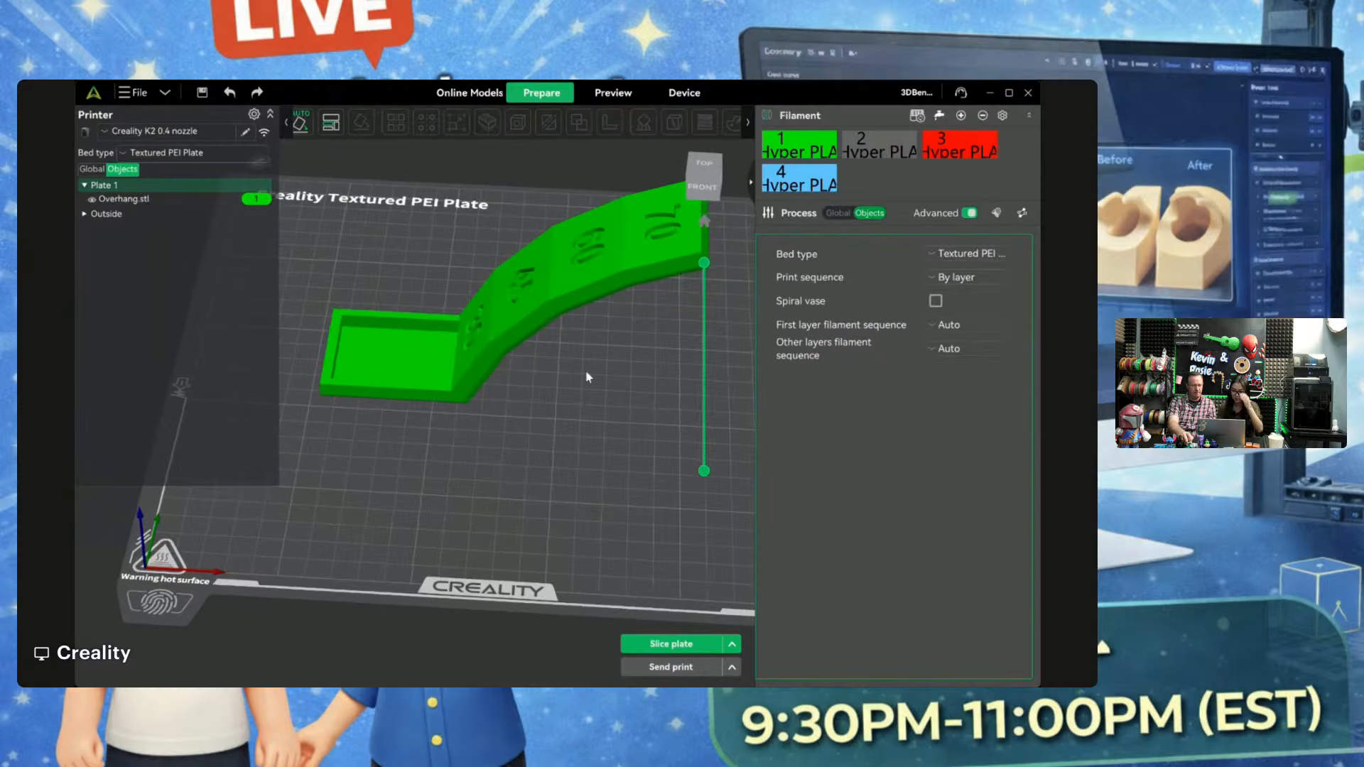
Step: Enable support in the global process settings with type Tree(auto) and style Tree Slim
click(838, 213)
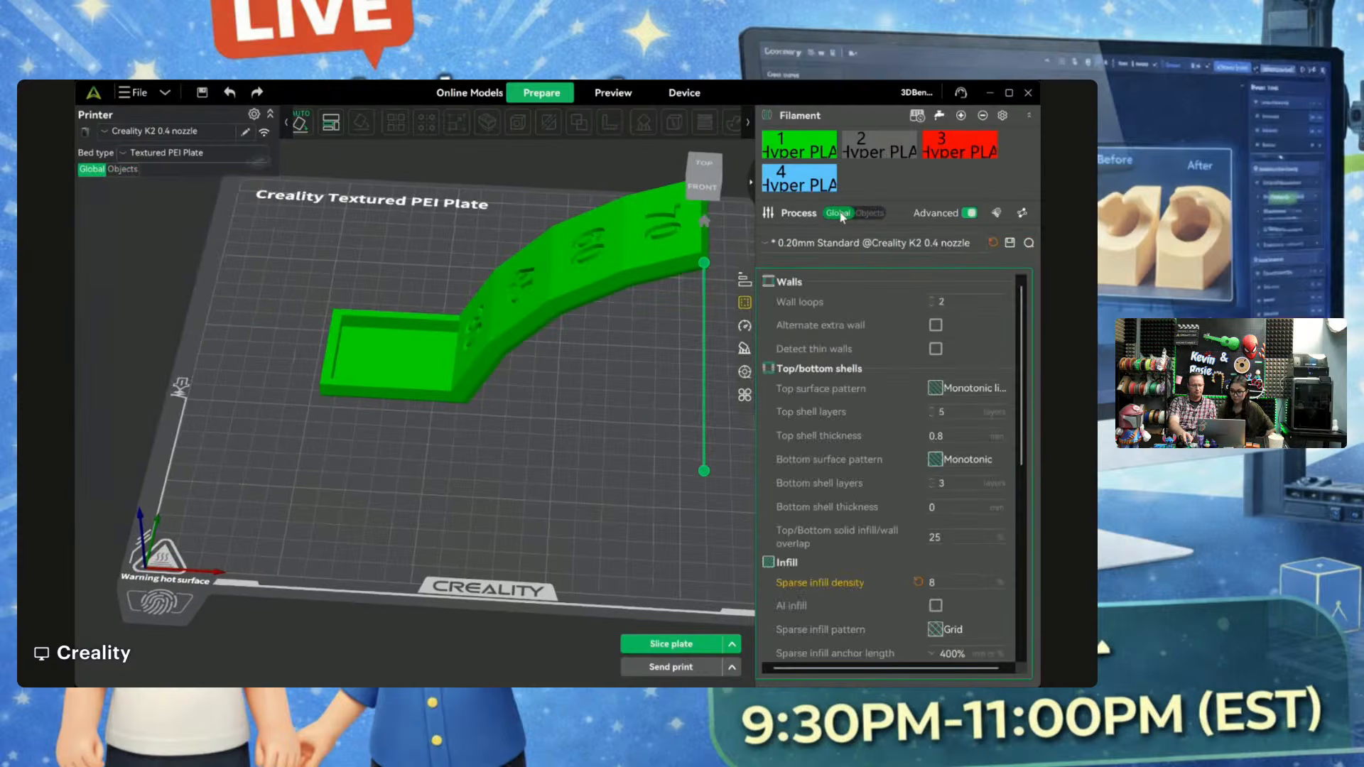
click(742, 350)
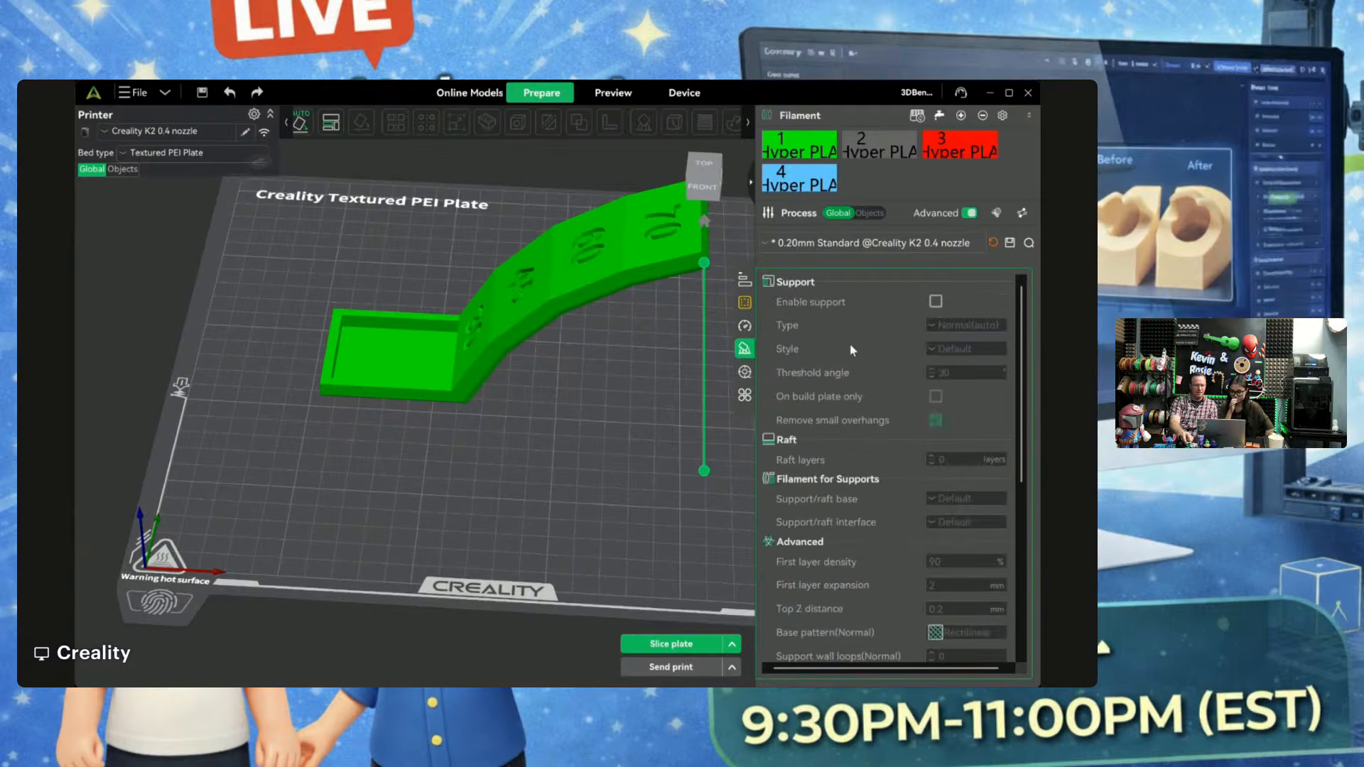
click(936, 302)
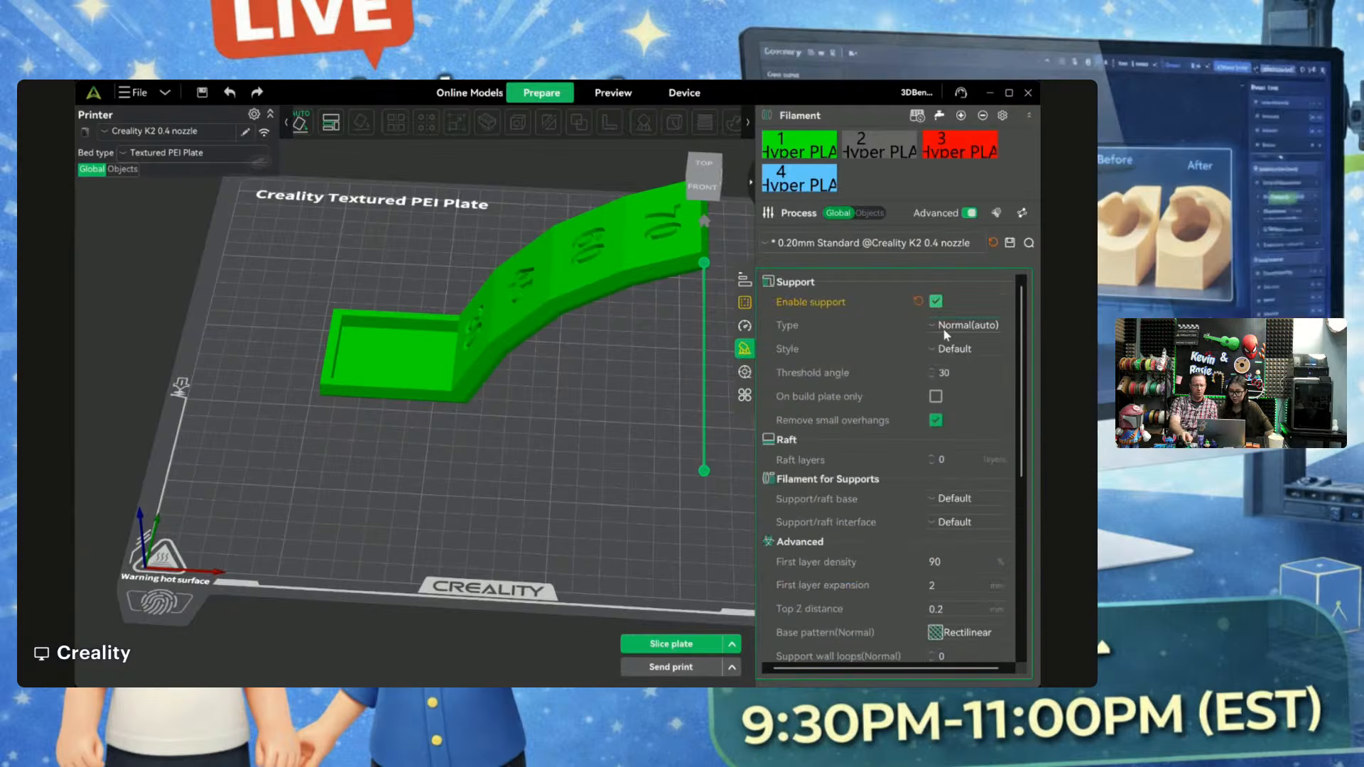
click(943, 327)
click(941, 352)
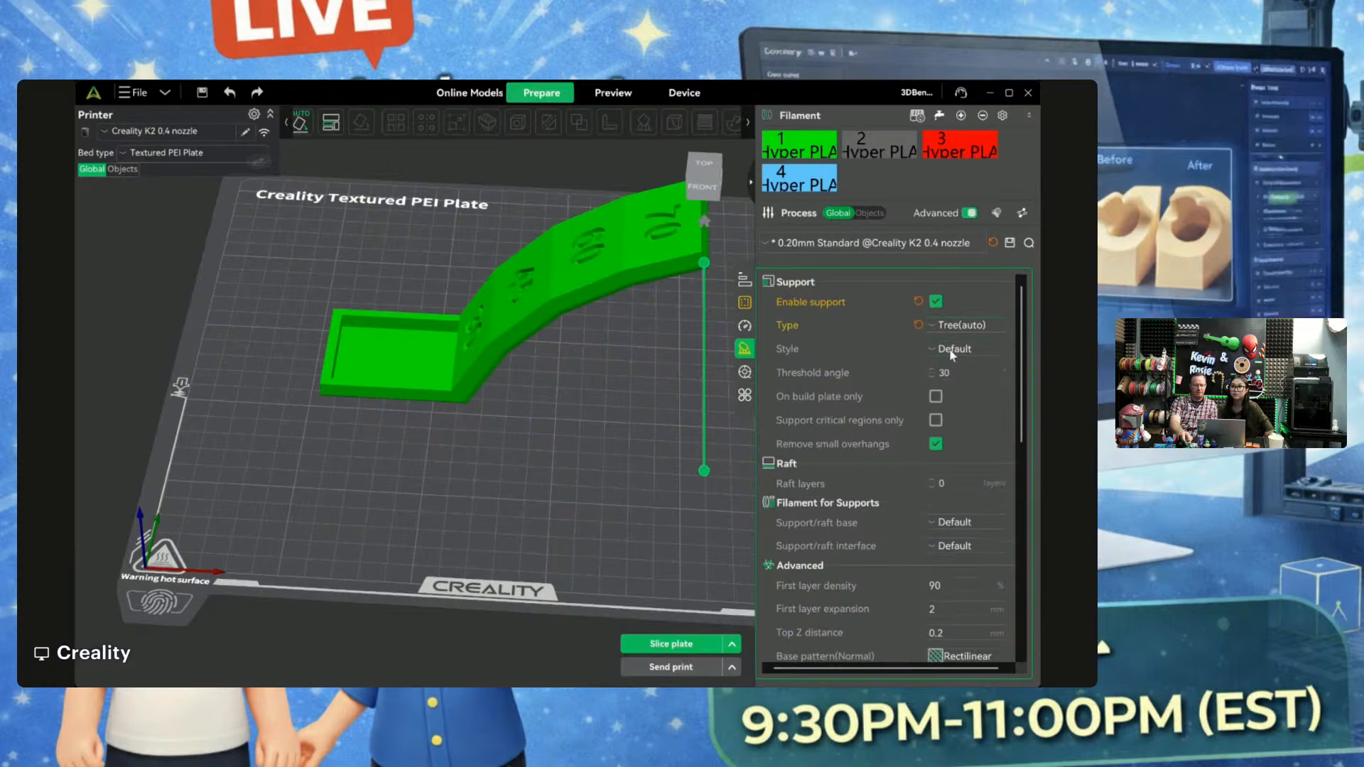
click(950, 381)
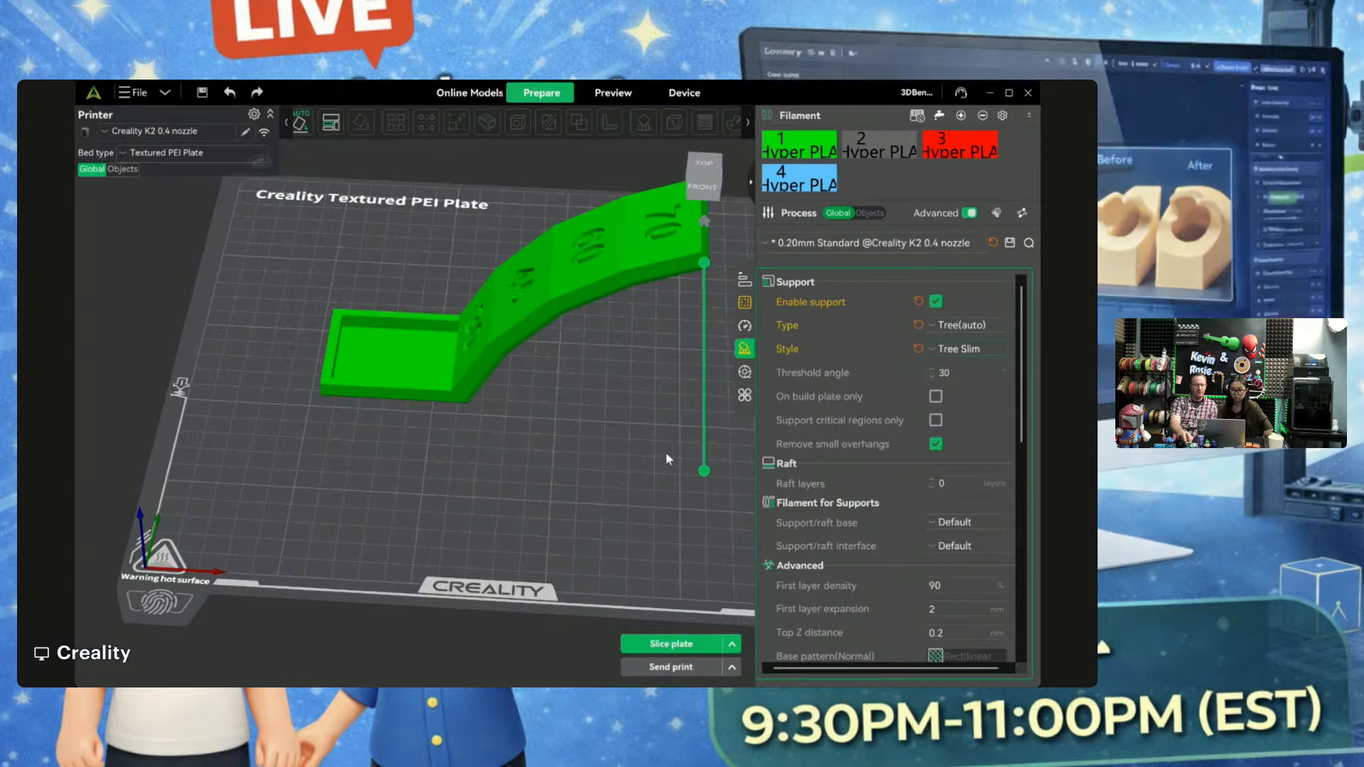
Step: Slice the plate and inspect the tree supports generated under the overhang test model
drag(724, 455, 657, 525)
click(674, 644)
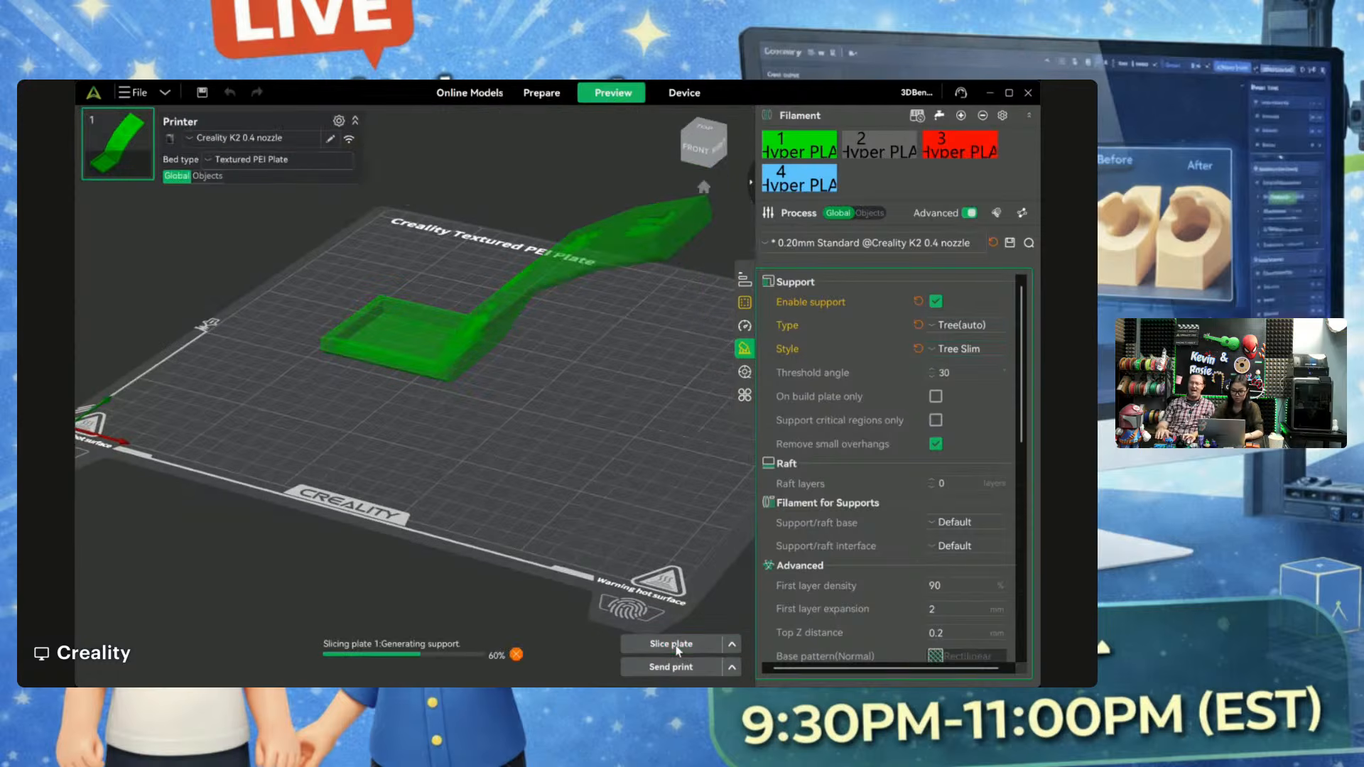
middle_drag(302, 430, 236, 446)
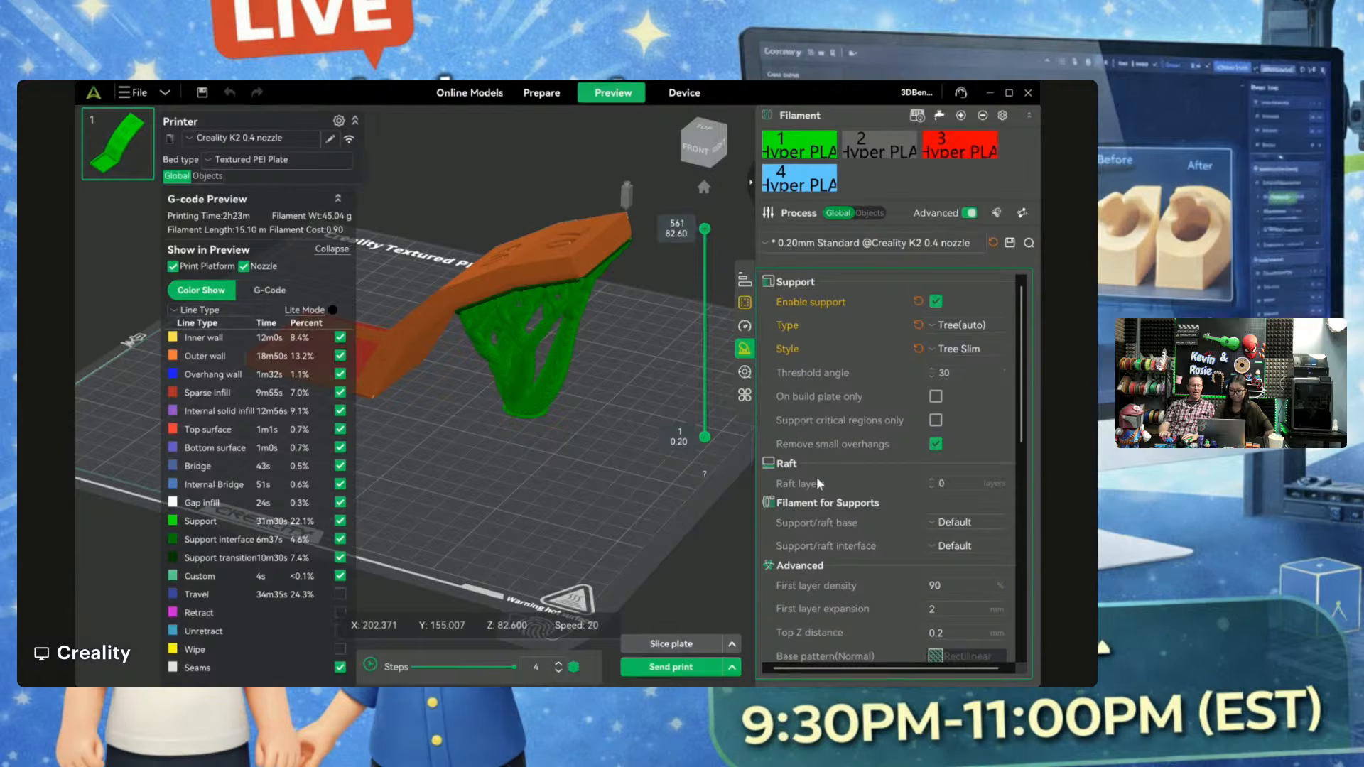
scroll(629, 392, down, 1)
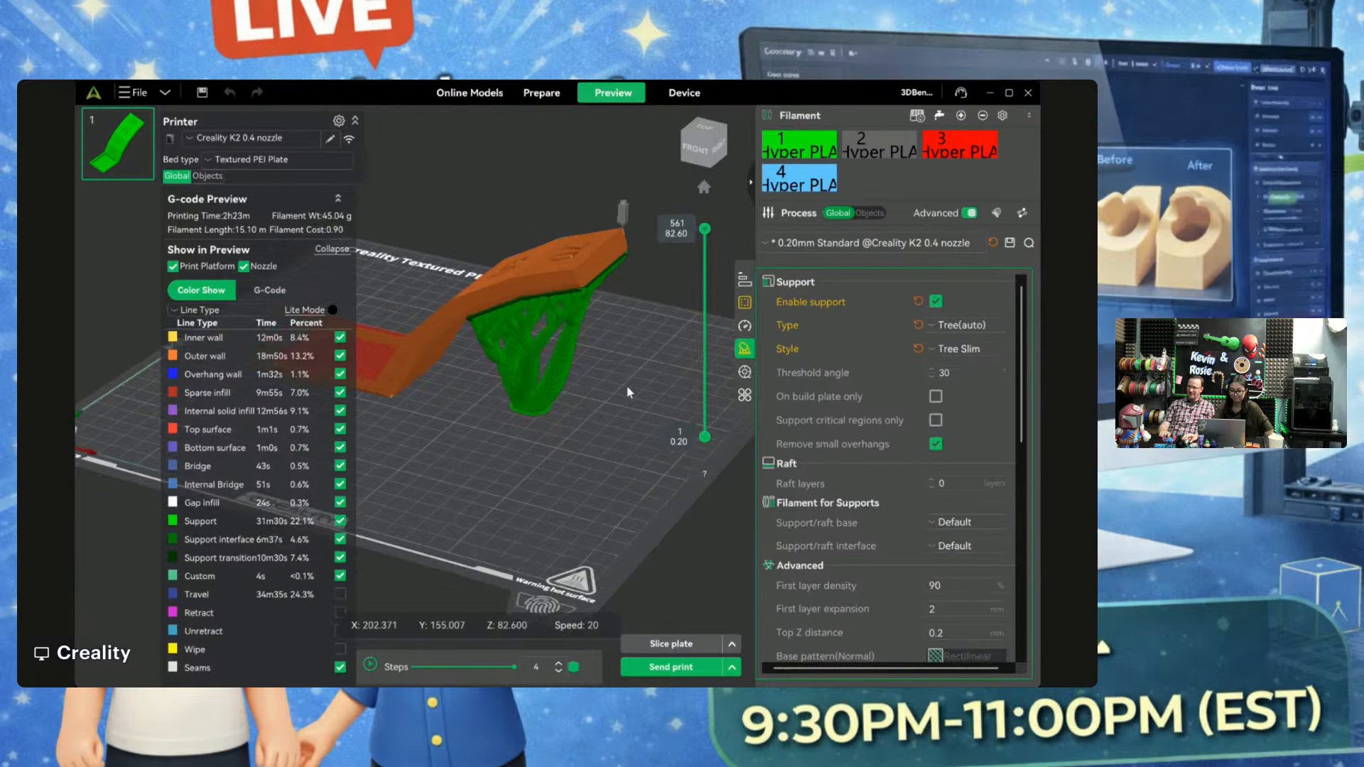
scroll(629, 392, up, 2)
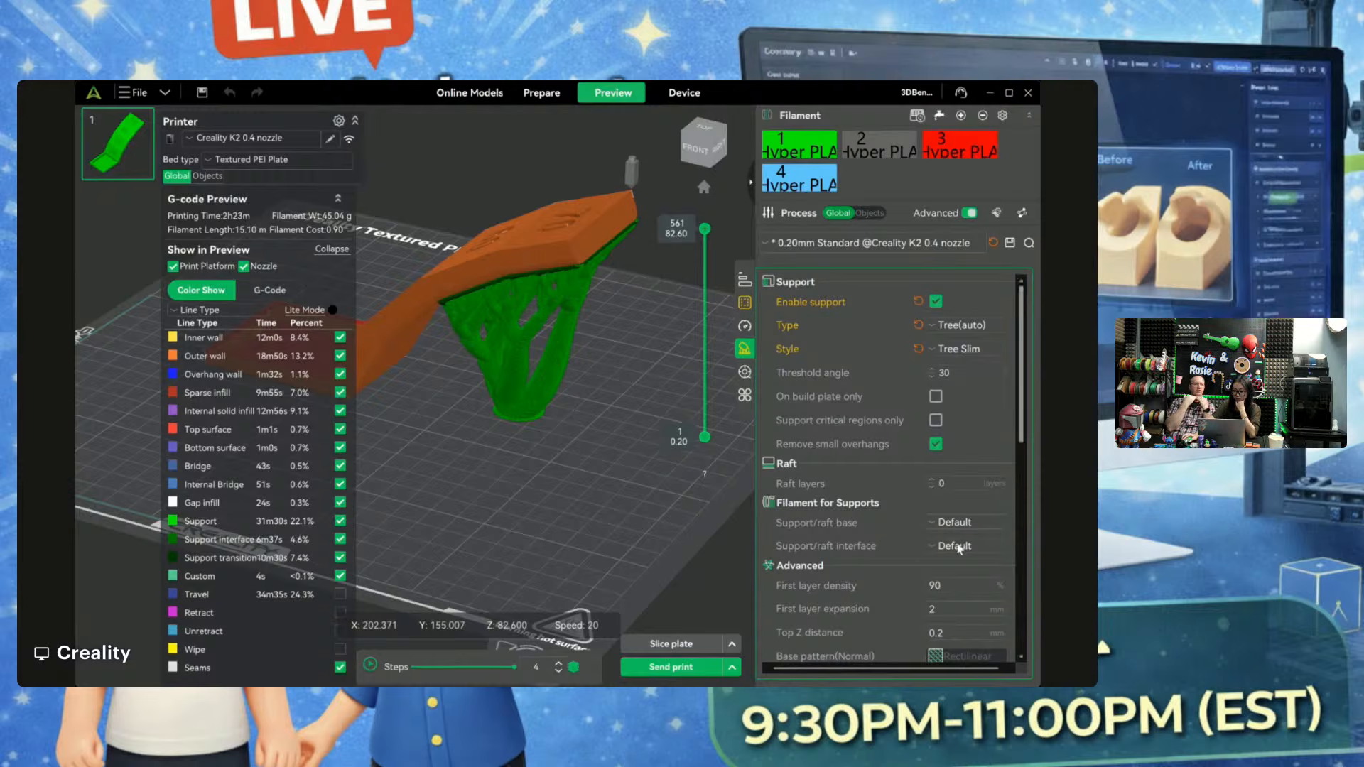
Step: Set the support Top Z distance to 0.275 mm and slice the plate to preview the updated tree supports
scroll(893, 496, down, 2)
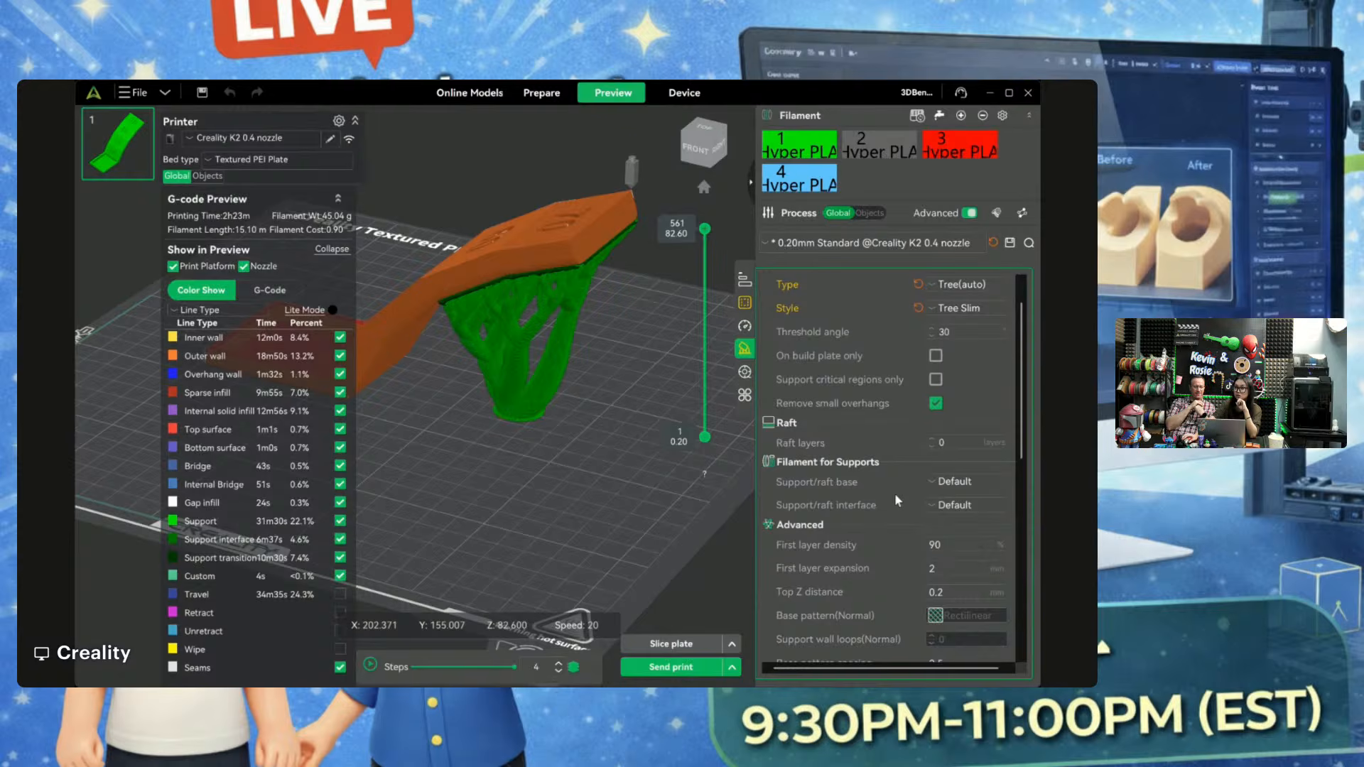
scroll(869, 406, down, 2)
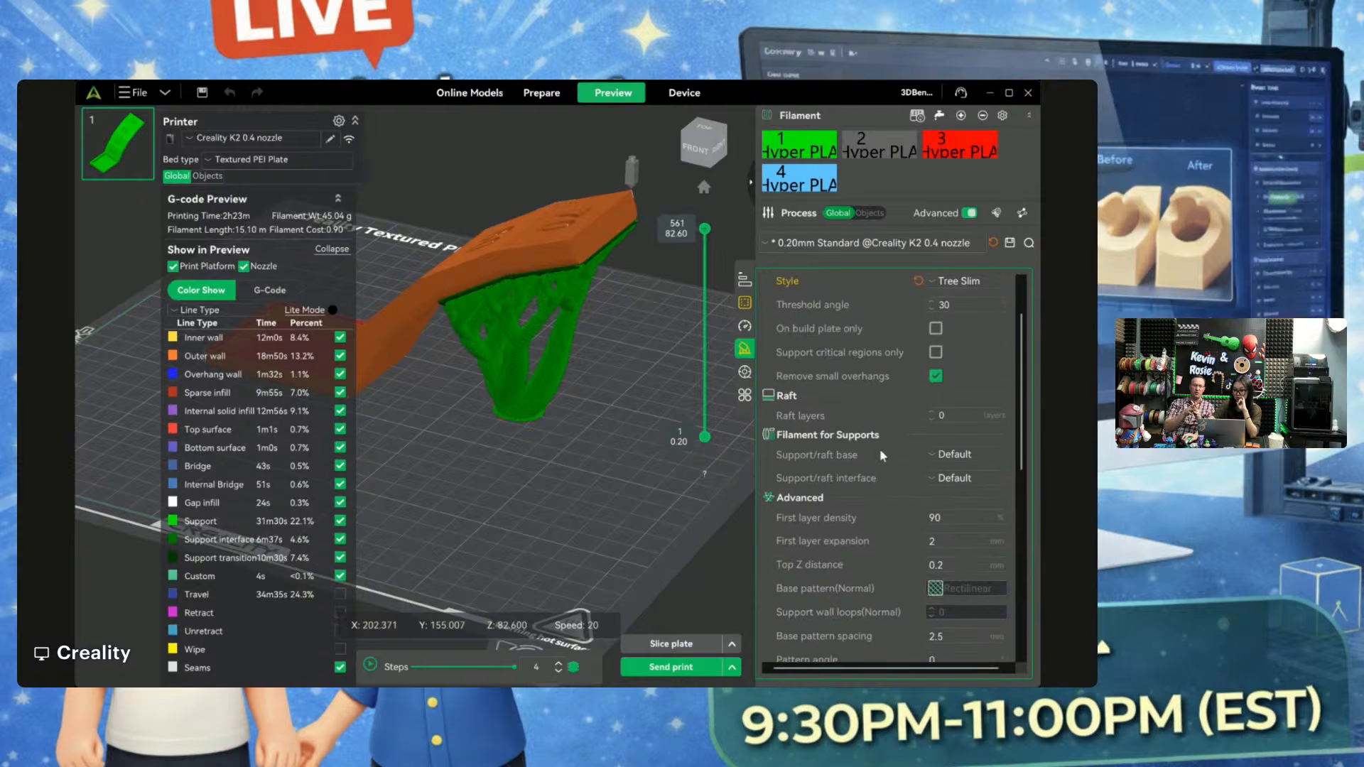
scroll(879, 454, down, 2)
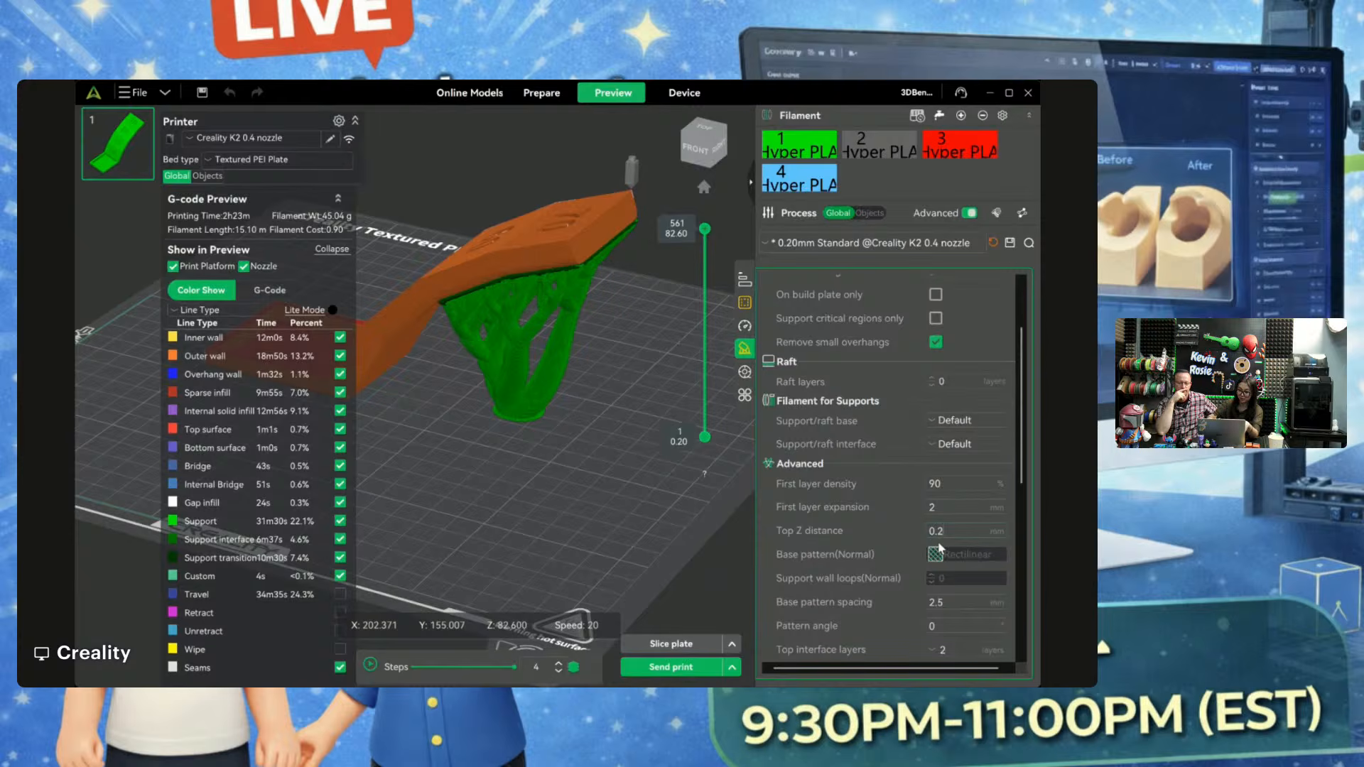
text(75)
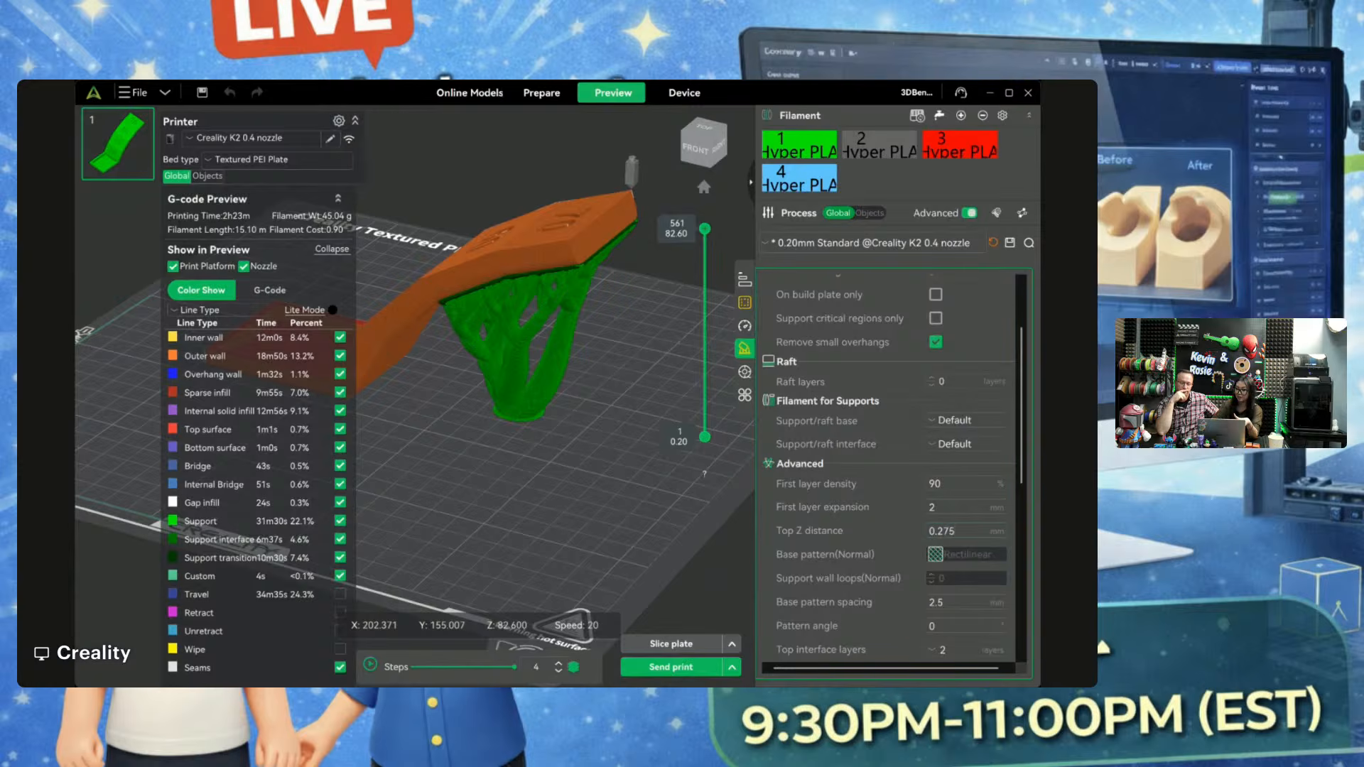
click(832, 586)
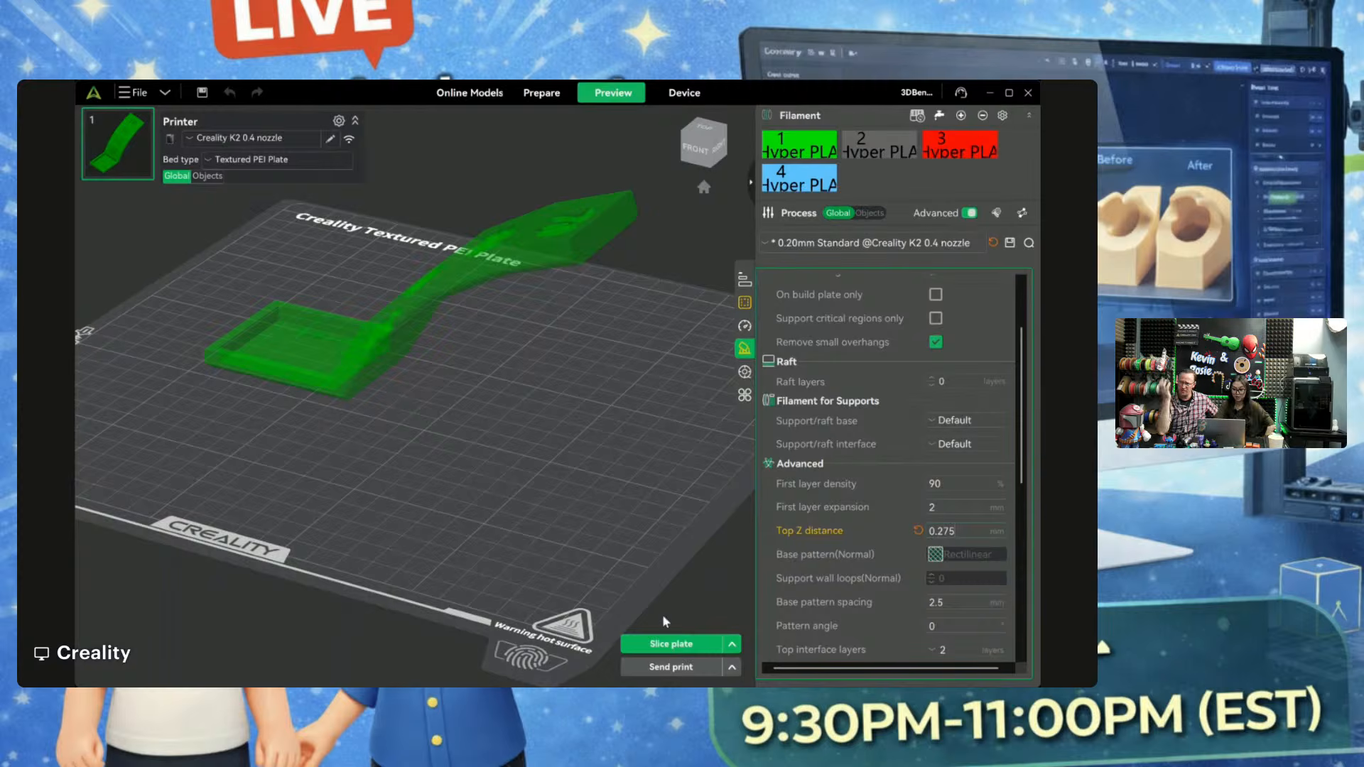
click(672, 646)
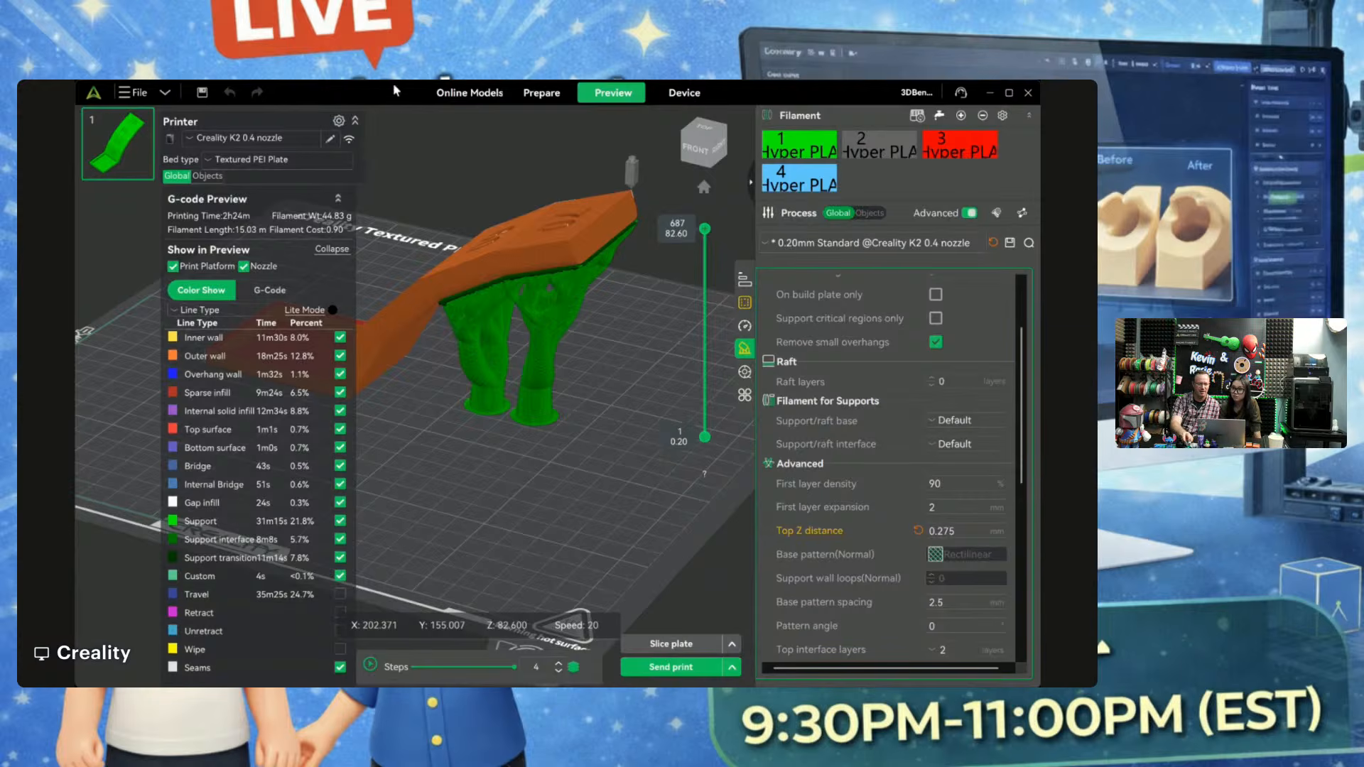
Step: Return to model preparation and change the support type to Tree(manual), keeping the Tree Slim style
click(534, 105)
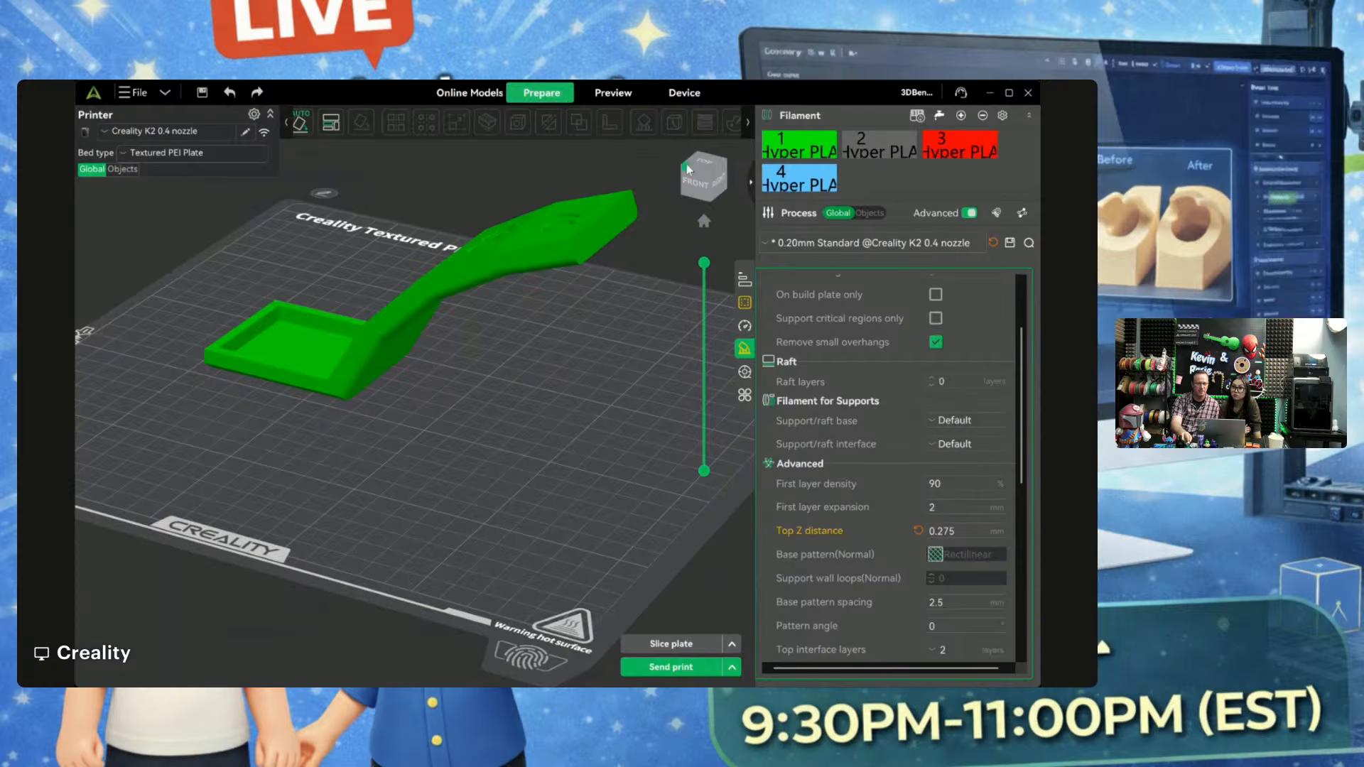
click(744, 122)
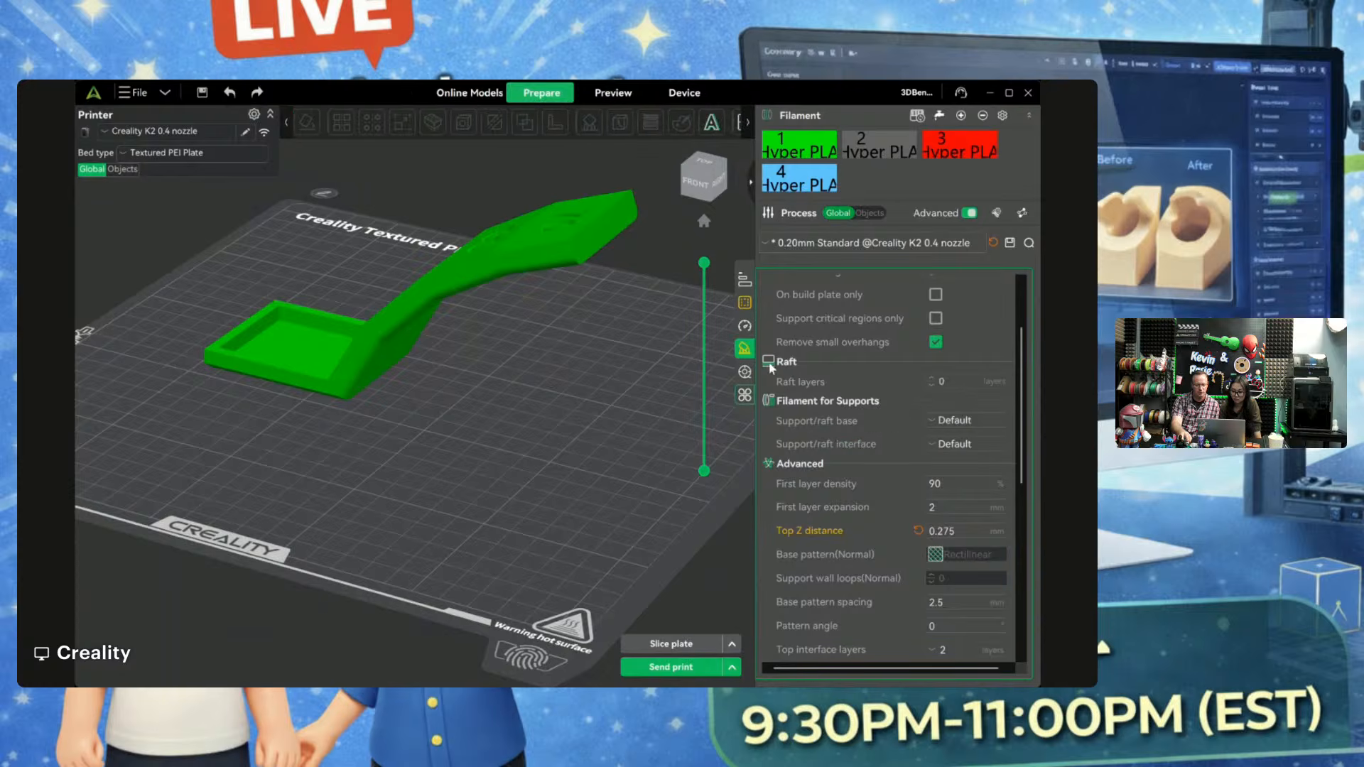
scroll(869, 355, up, 3)
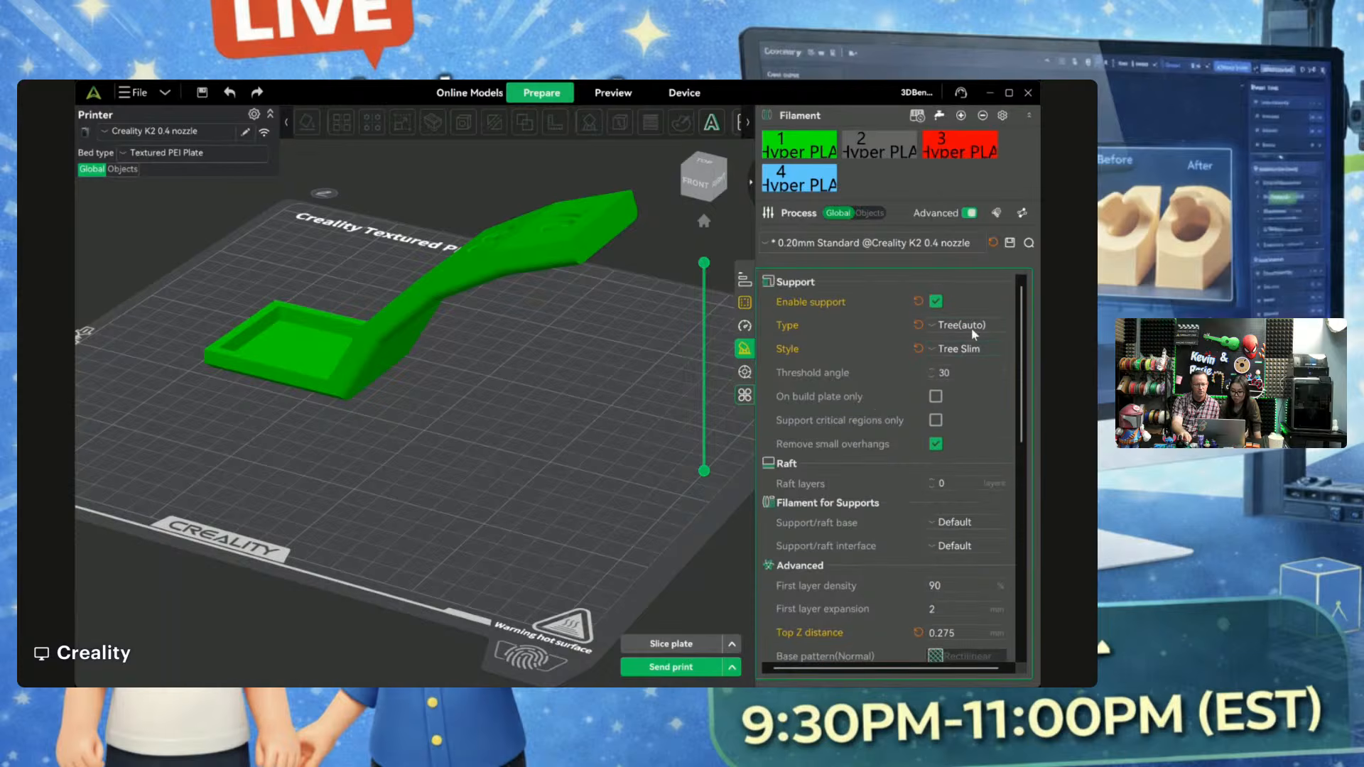
click(958, 395)
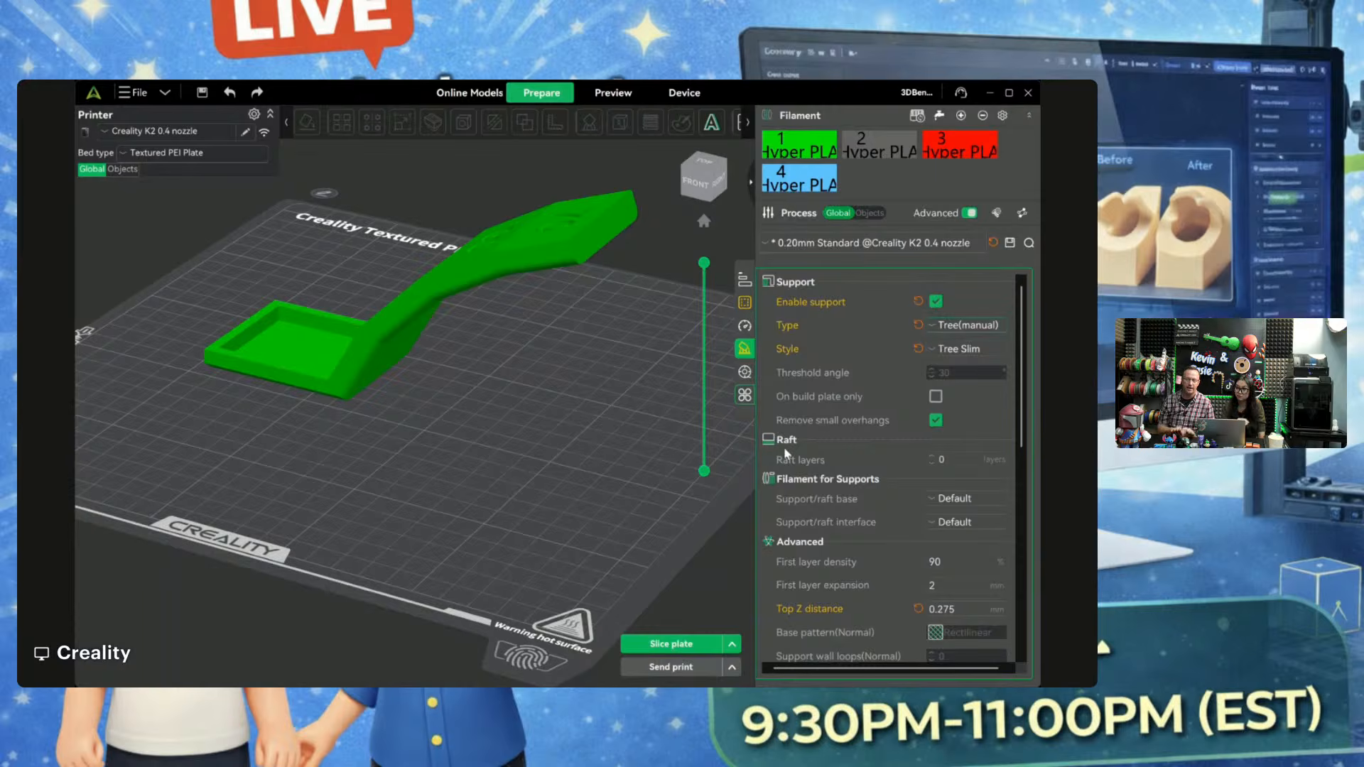
scroll(946, 483, down, 3)
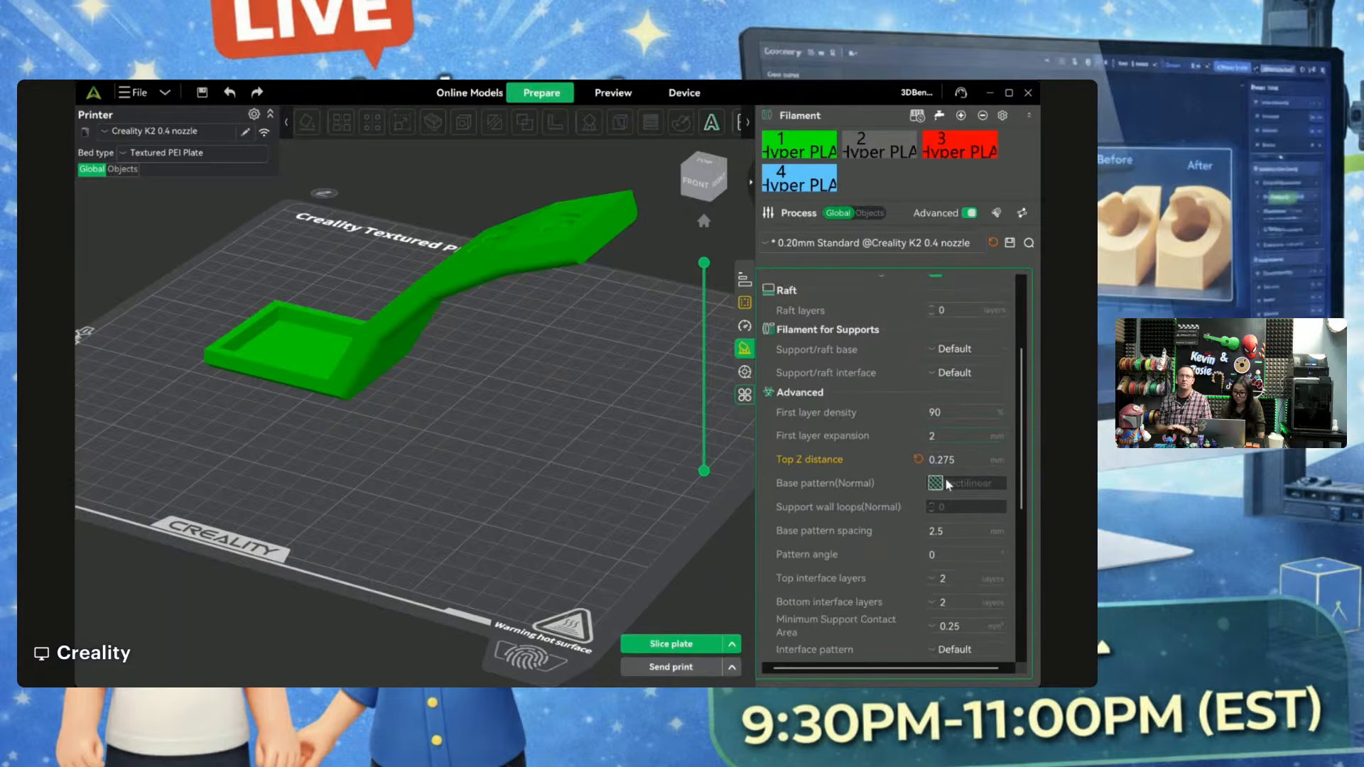
scroll(887, 505, up, 3)
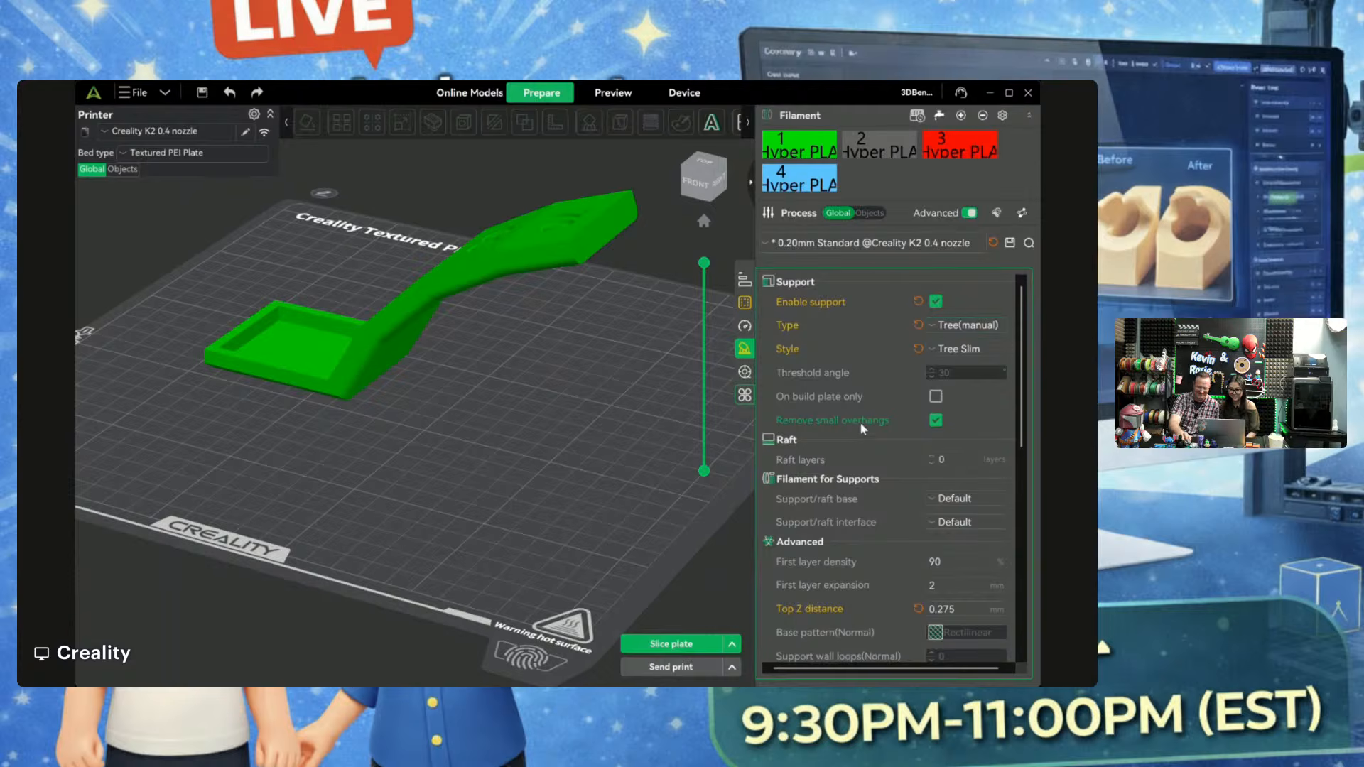
Step: Use Support Painting to cover the underside of the overhang model's outermost segment, then slice the plate
key(ctrl+a)
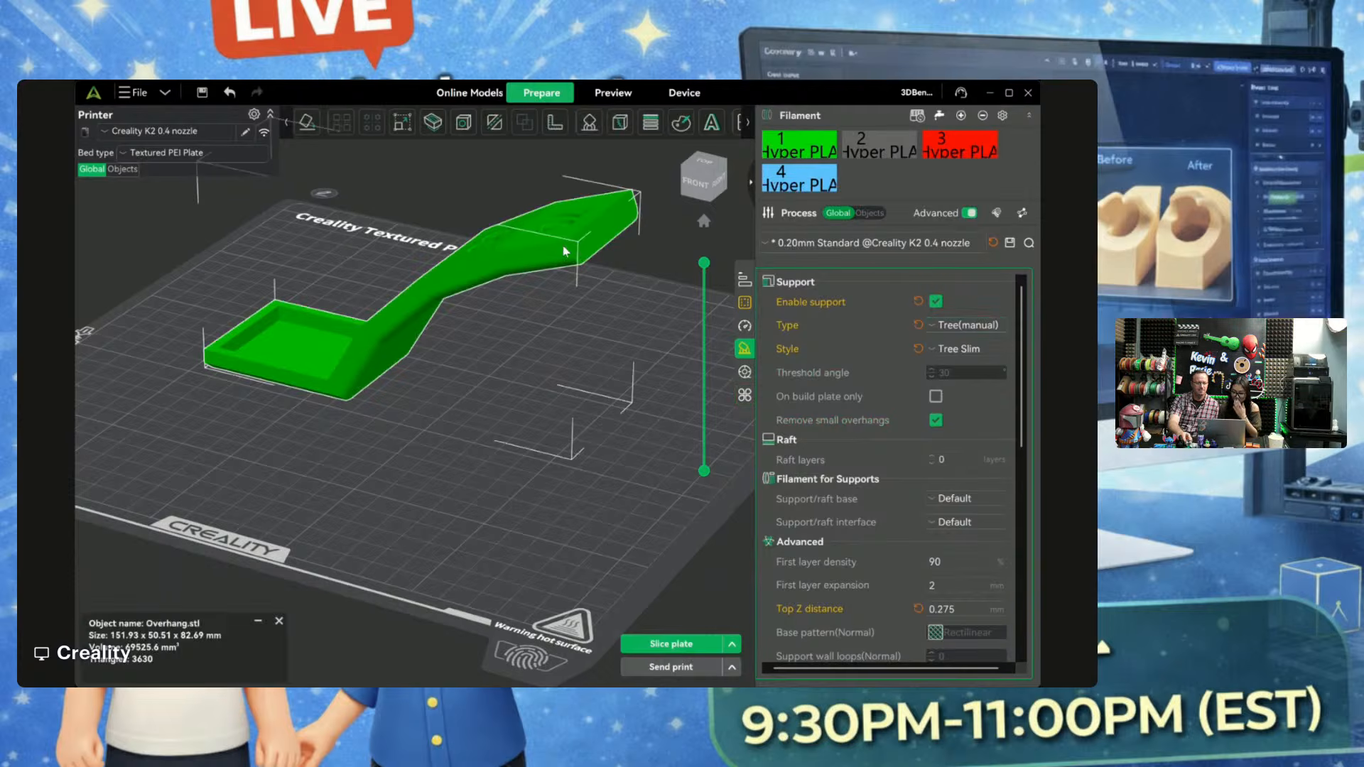
click(746, 122)
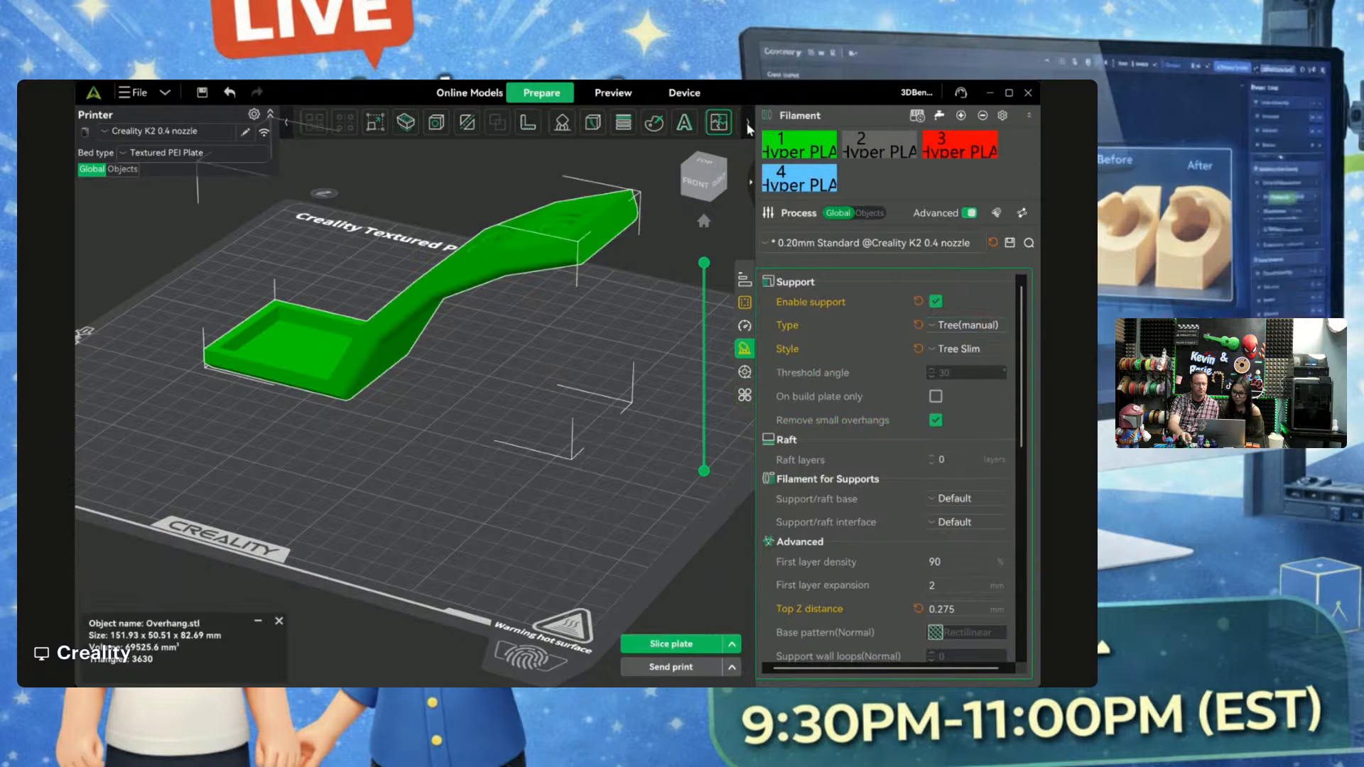
click(563, 126)
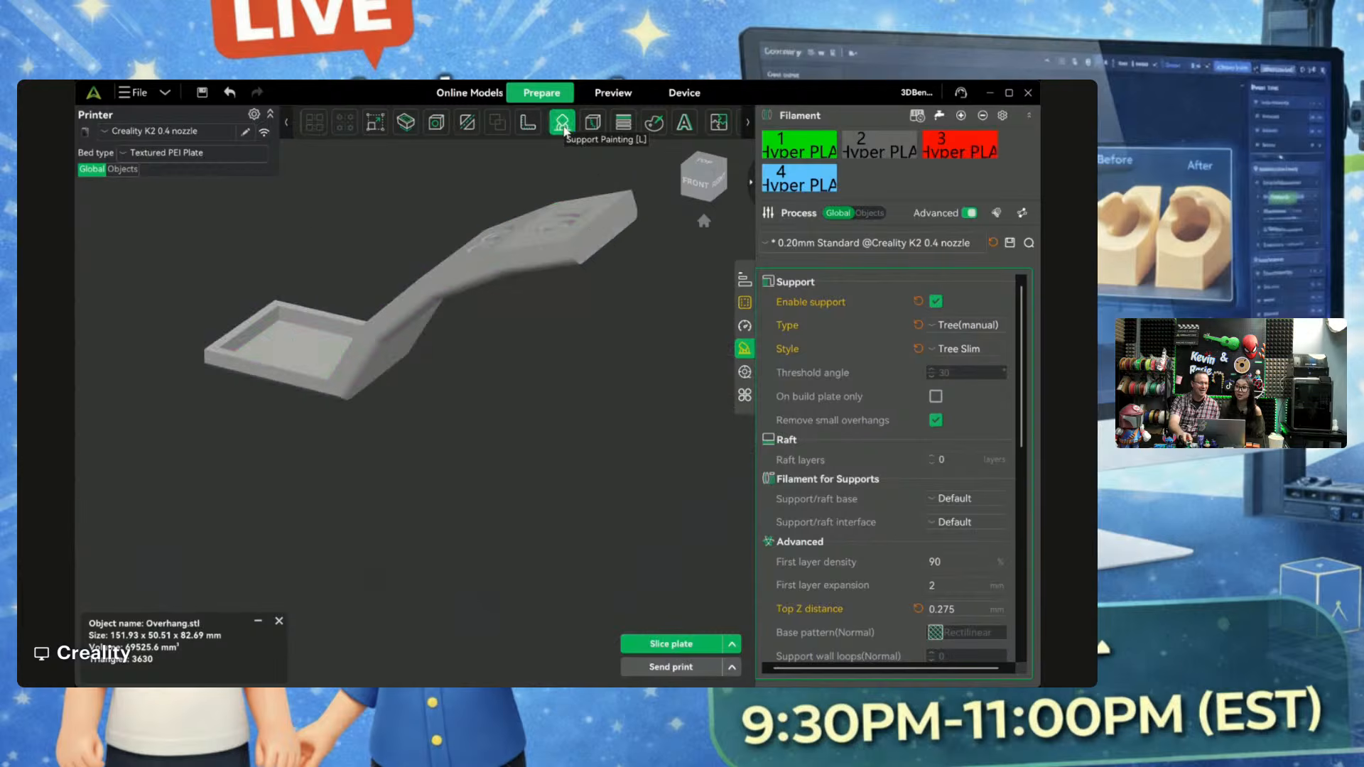
drag(579, 406, 511, 510)
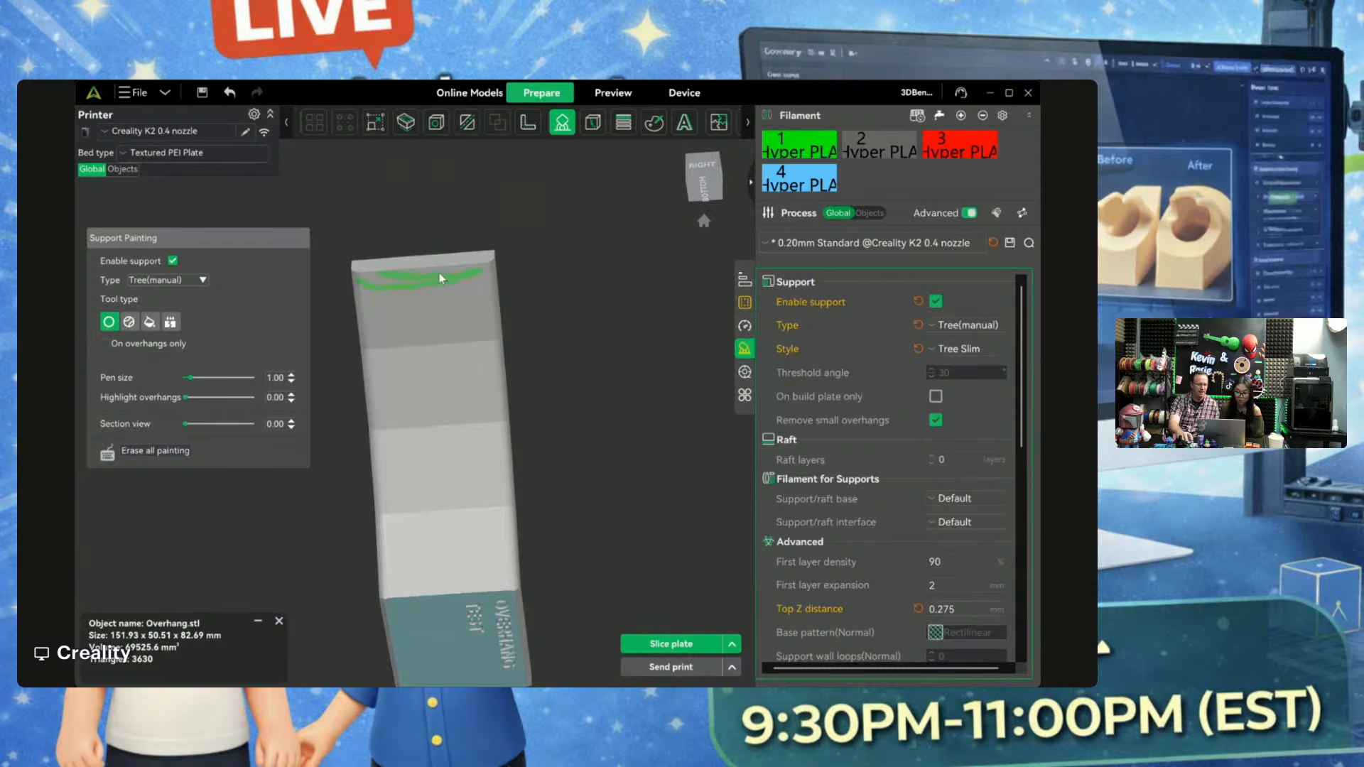
mouse_move(475, 273)
mouse_down()
mouse_move(486, 296)
mouse_move(372, 297)
mouse_move(463, 297)
mouse_move(479, 270)
mouse_up()
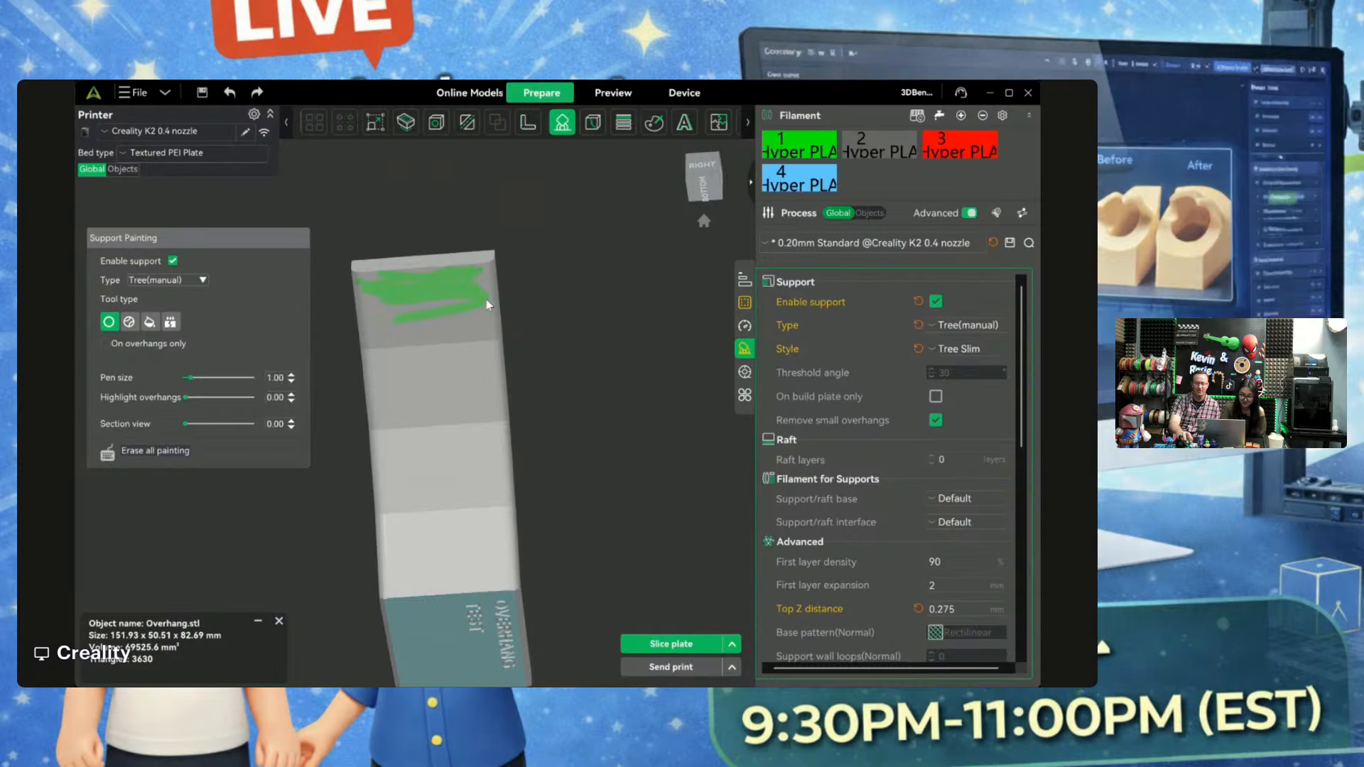
scroll(387, 352, down, 2)
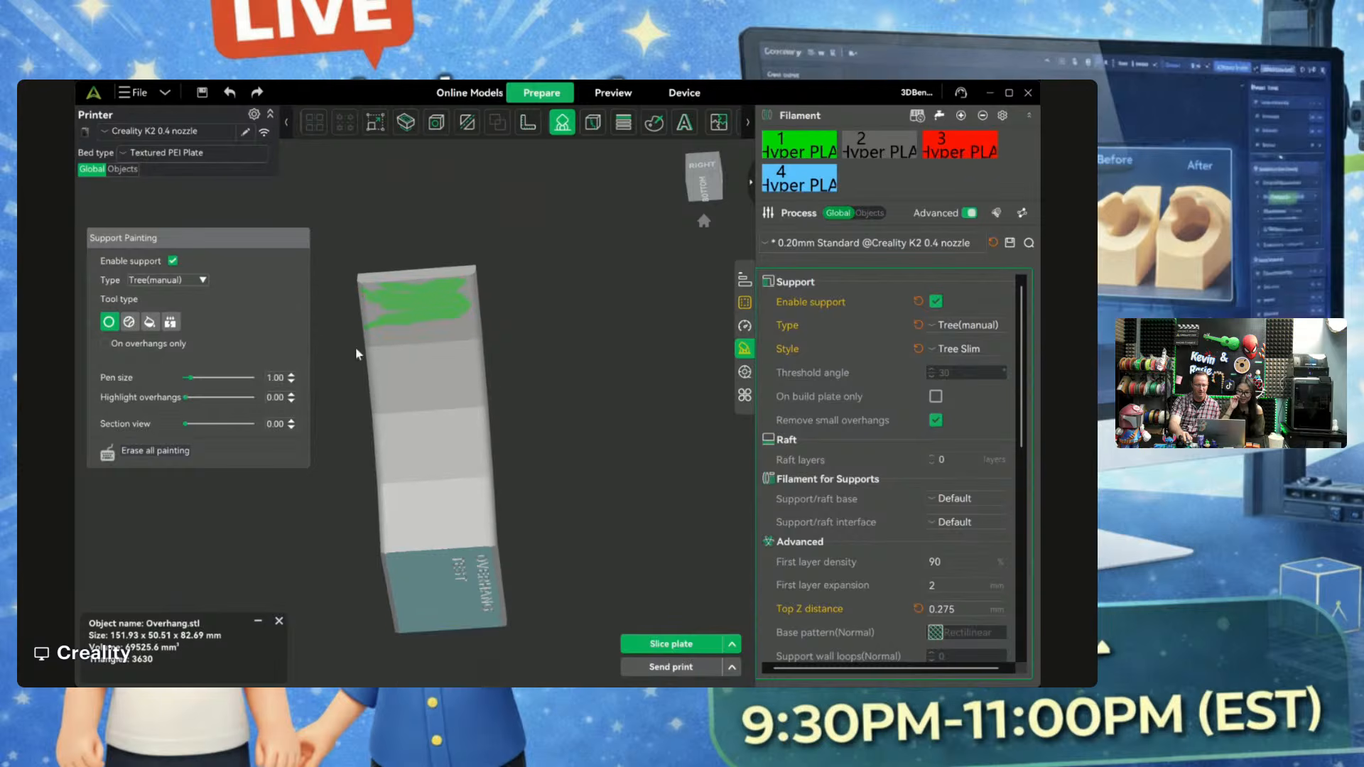
drag(517, 402, 529, 441)
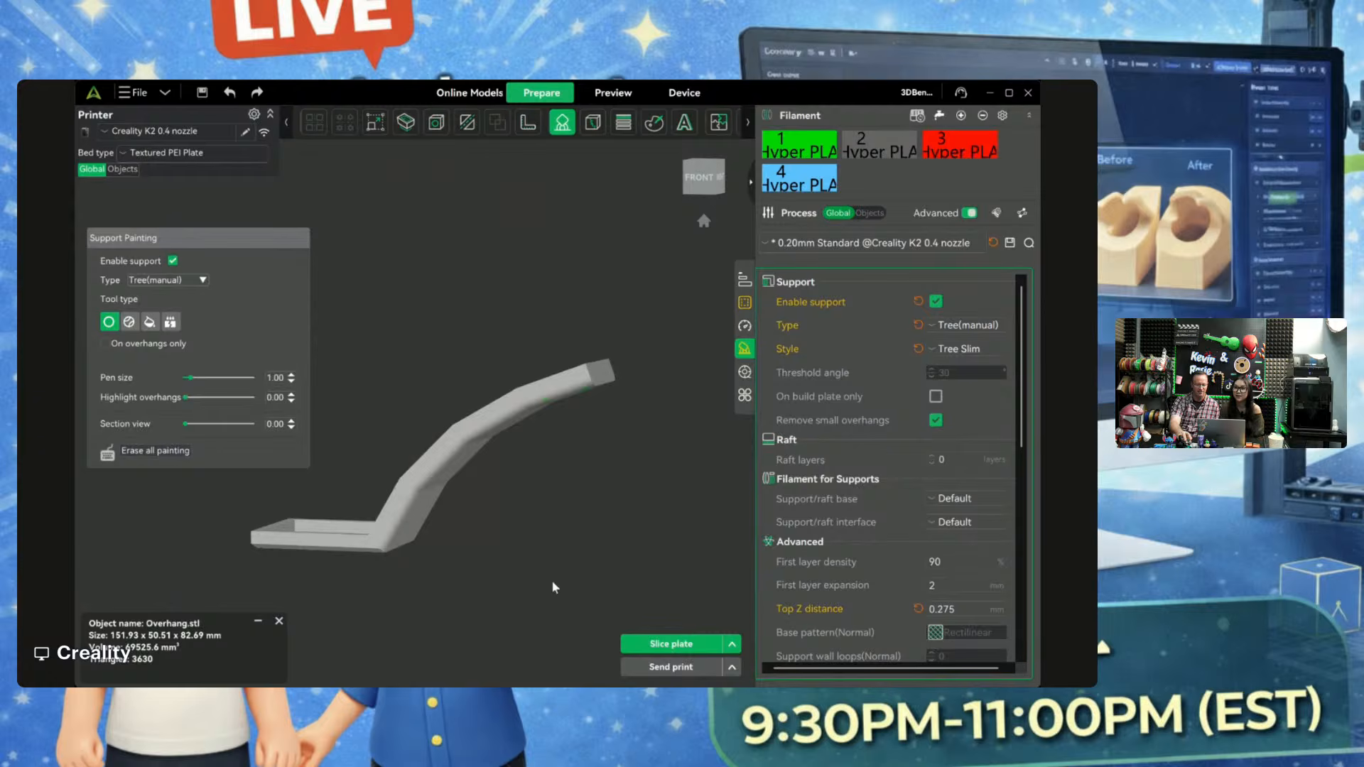
click(677, 644)
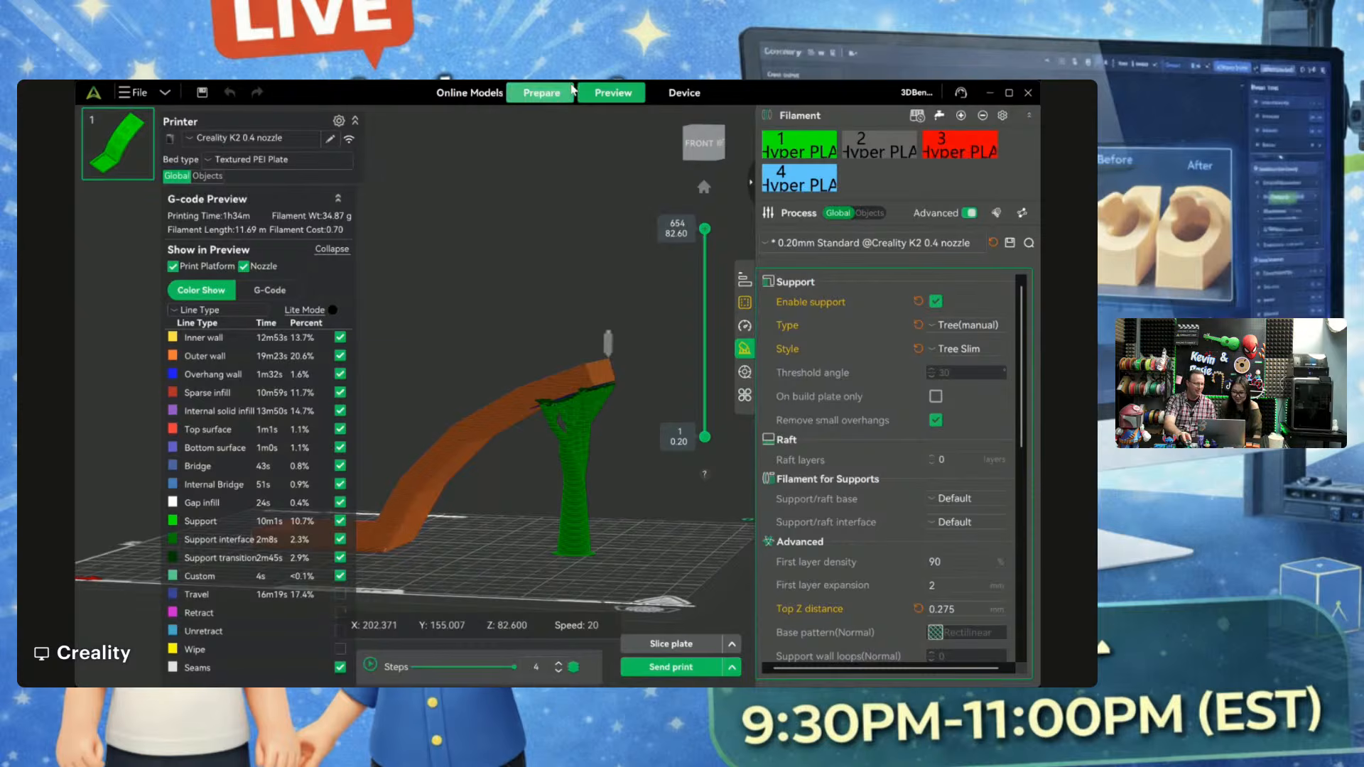
Step: Erase all support painting, paint thin lines across the outer underside segments instead, then slice and view the supports from the front
click(542, 92)
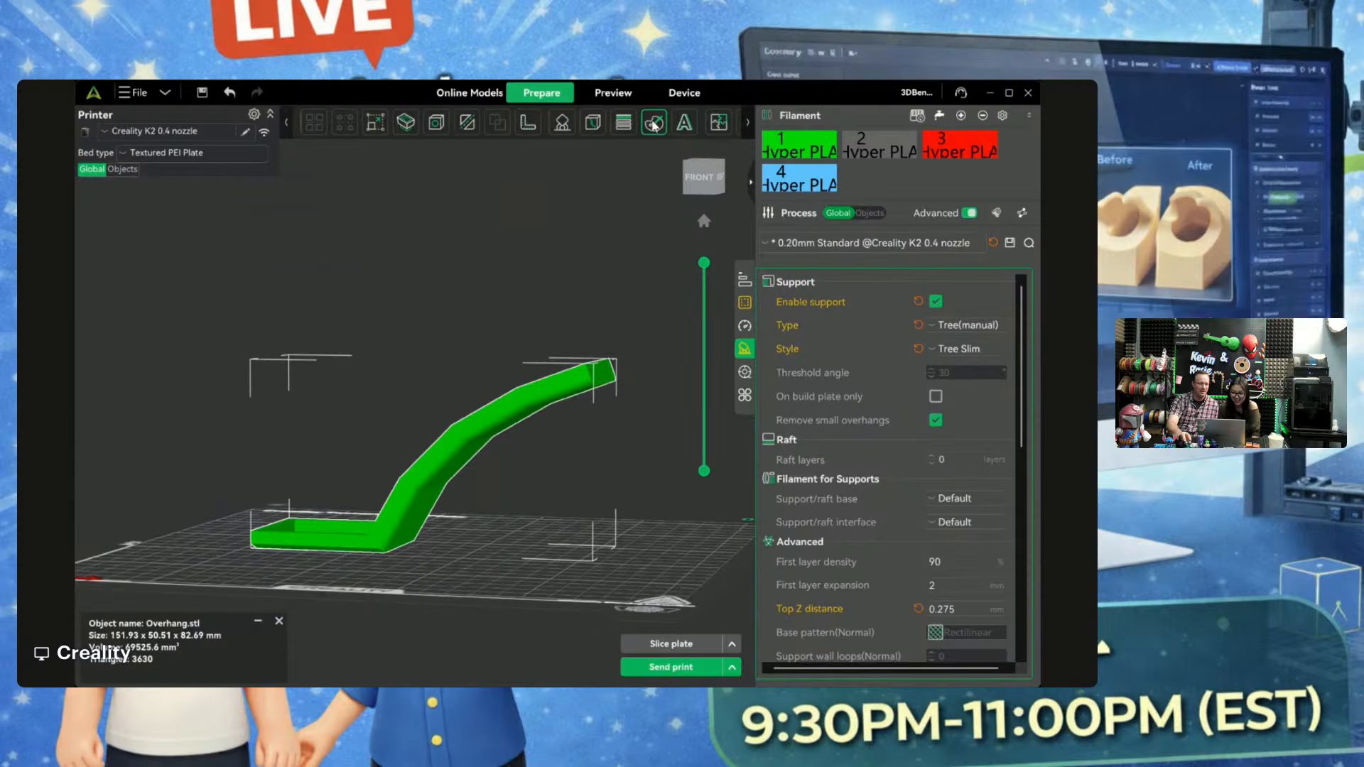
click(569, 125)
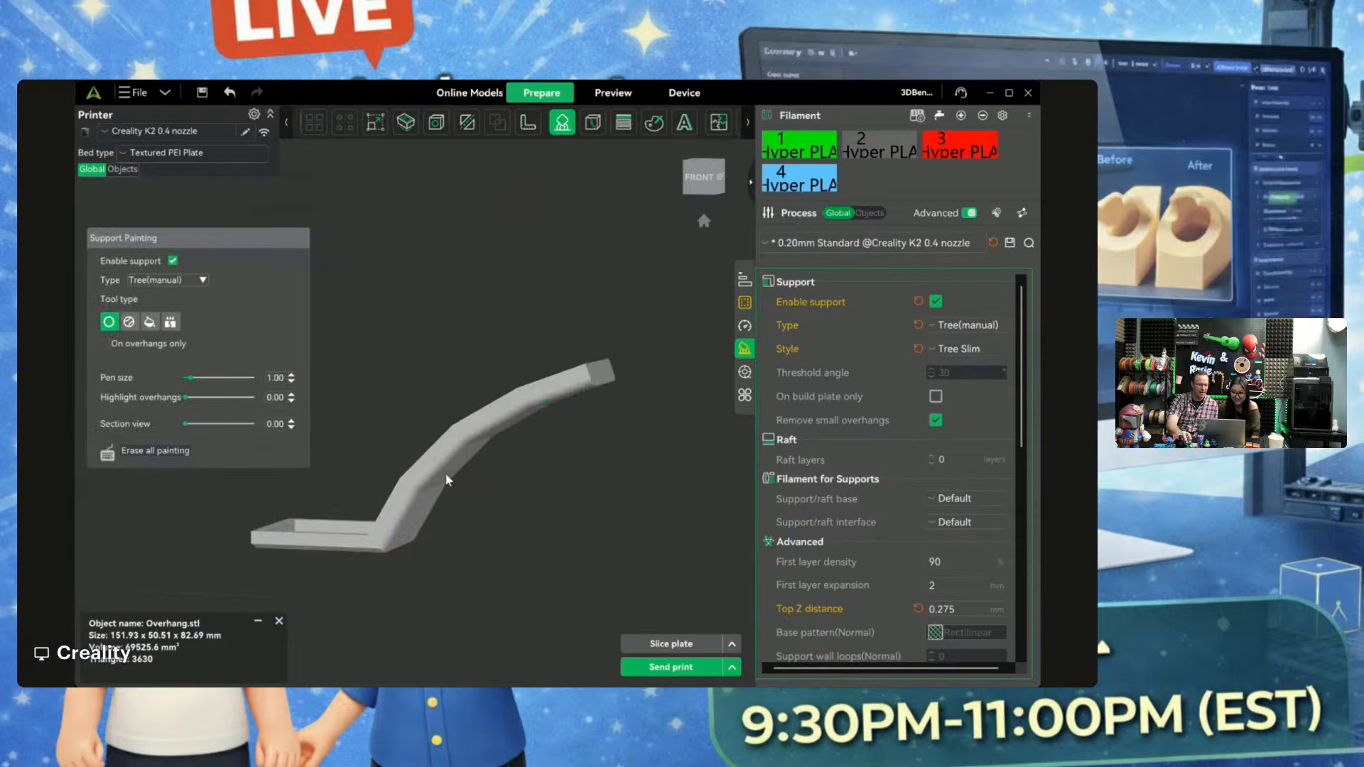
drag(484, 532, 461, 518)
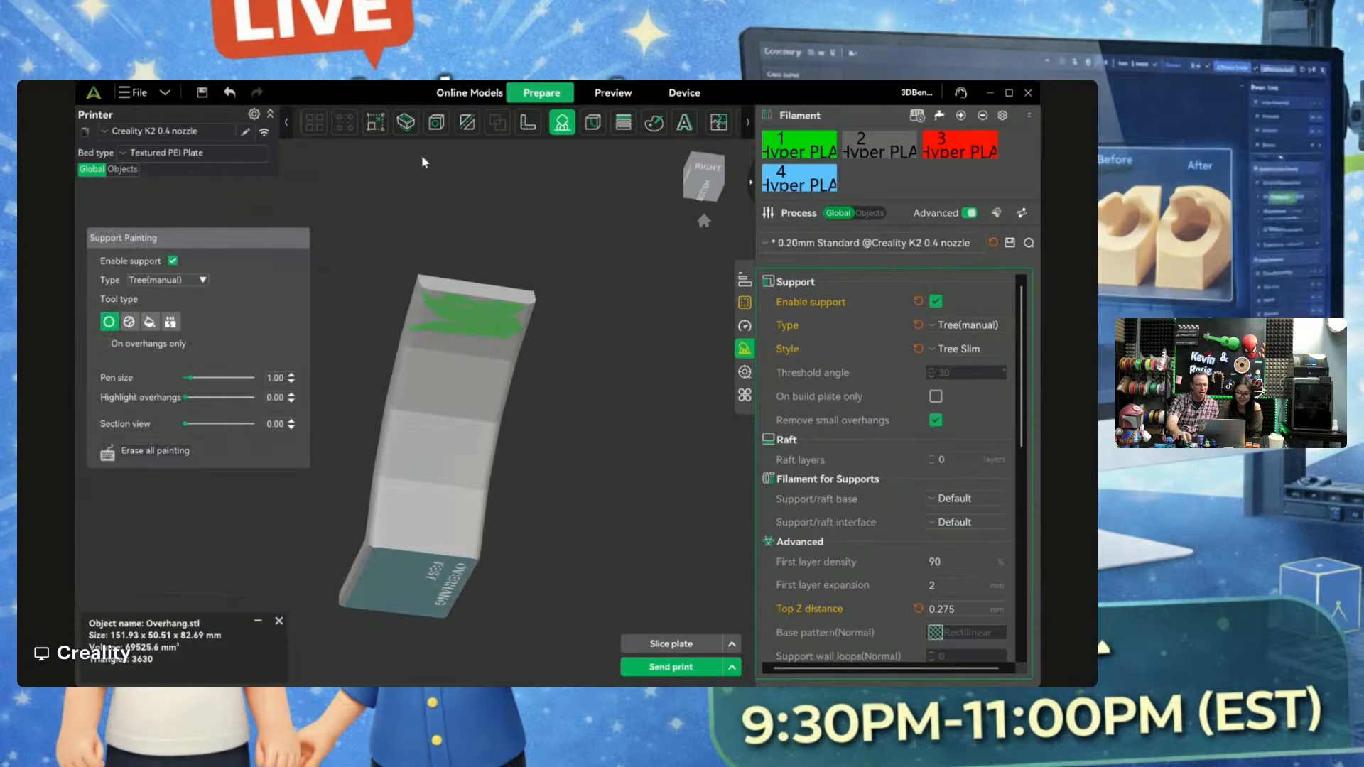
click(117, 451)
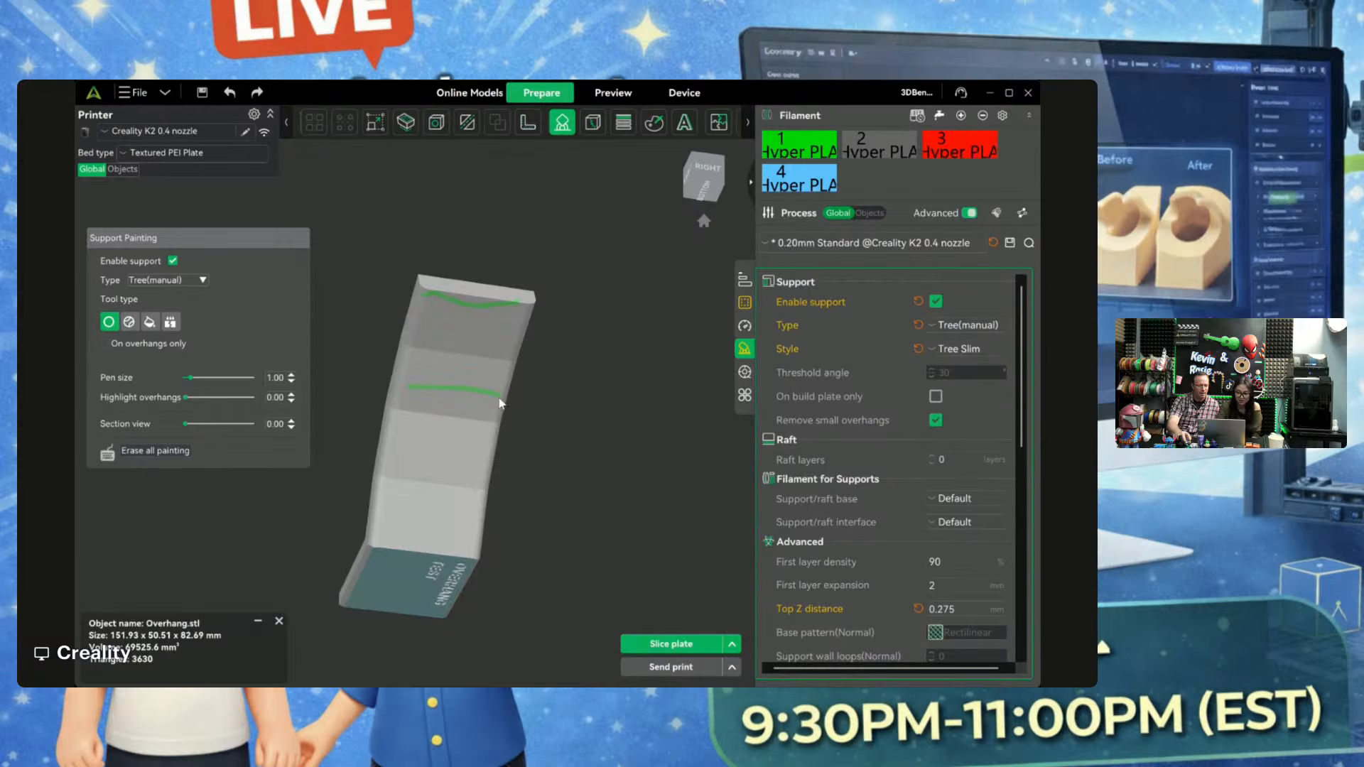
click(678, 644)
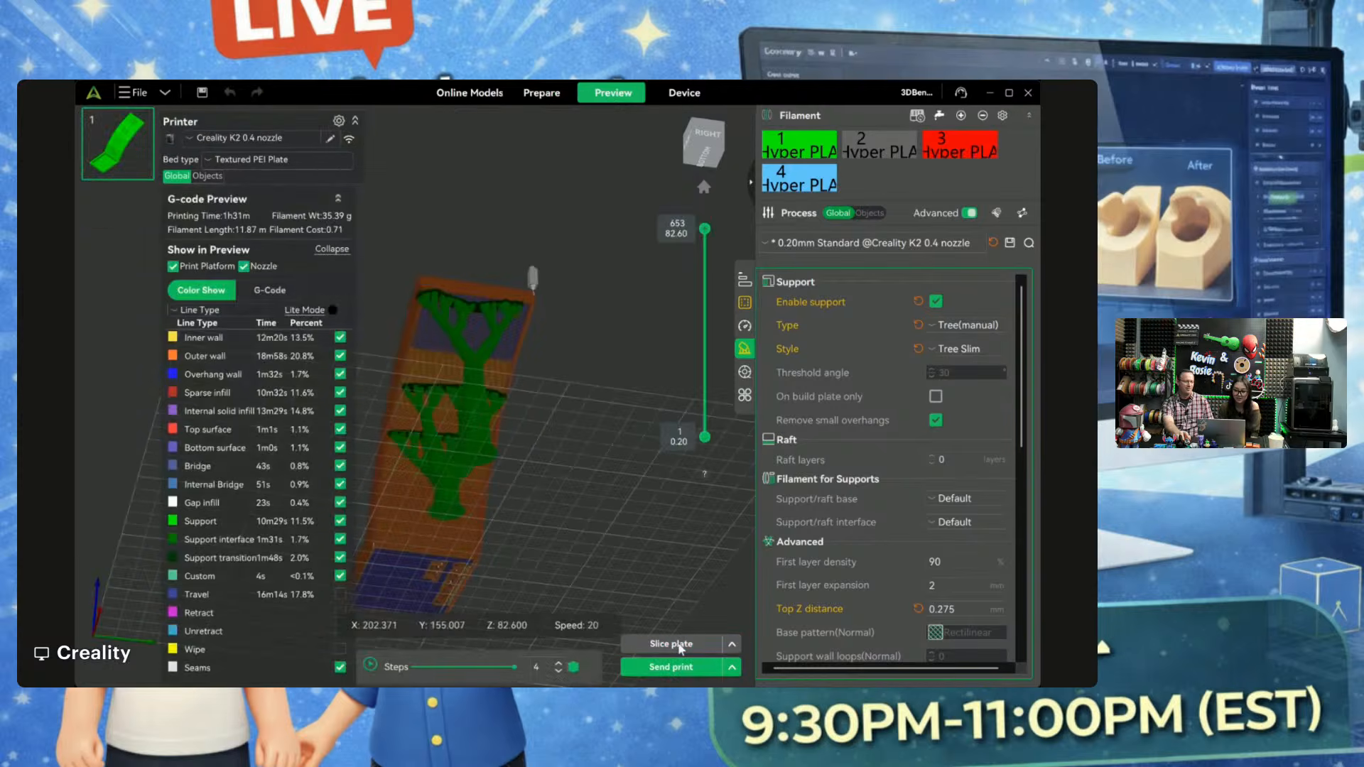
key(3)
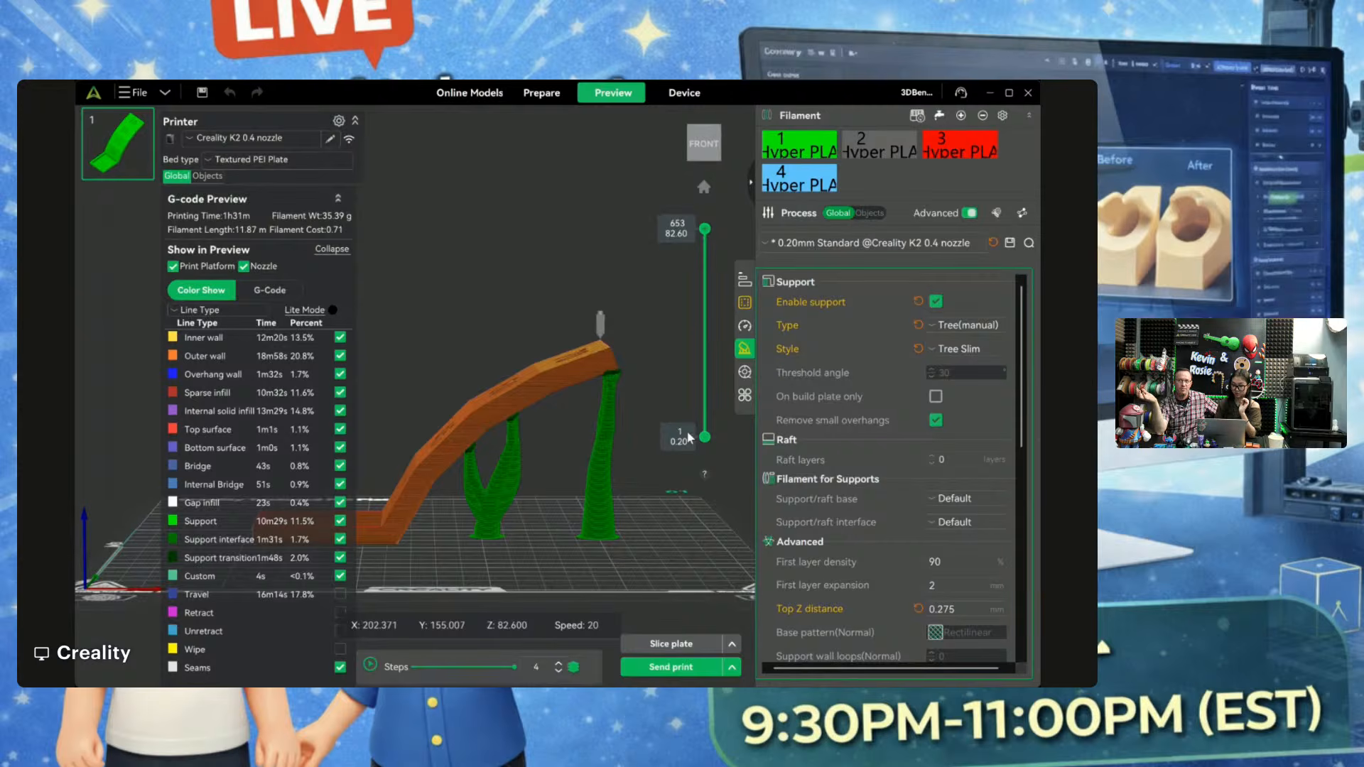
Step: Start a new project to clear the overhang test model and its support settings
key(ctrl+n)
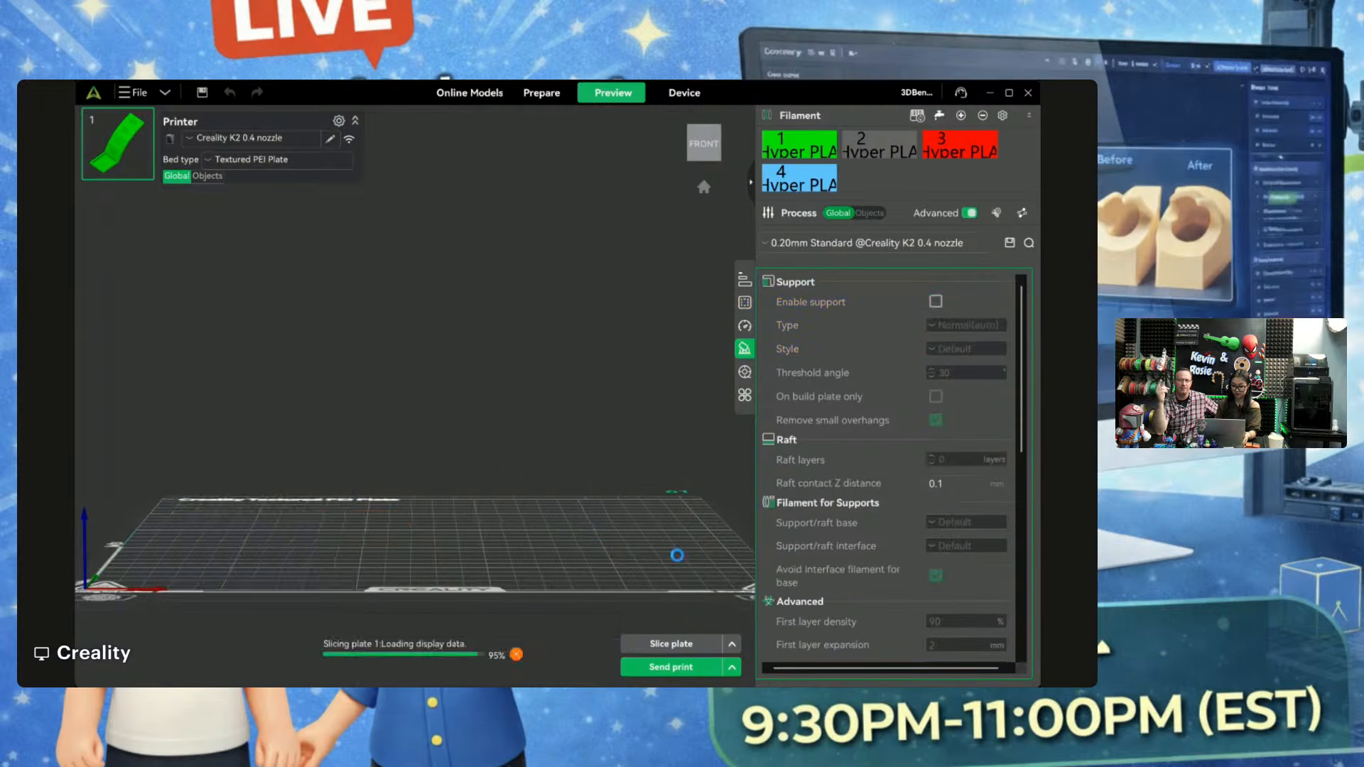